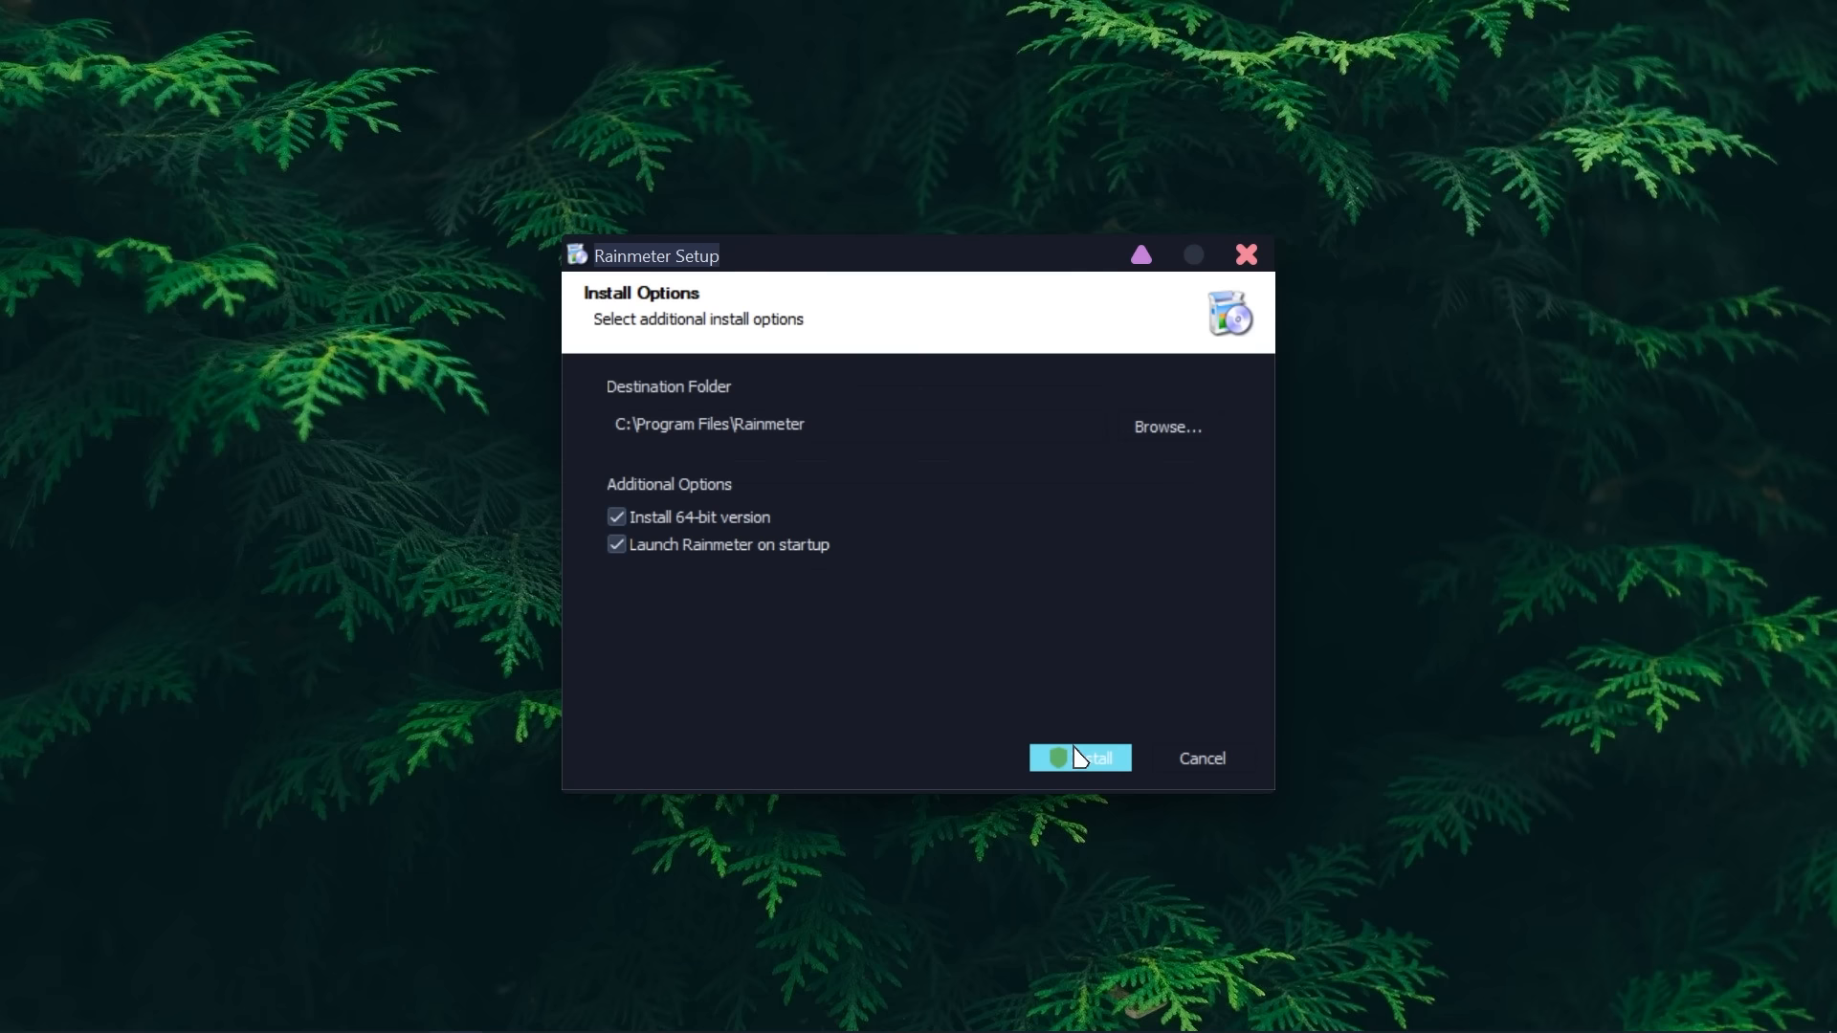
Install the 64-bit version of Rainmeter with launch on startup, run it on finishing setup, and dismiss the welcome notification
left_click(1082, 759)
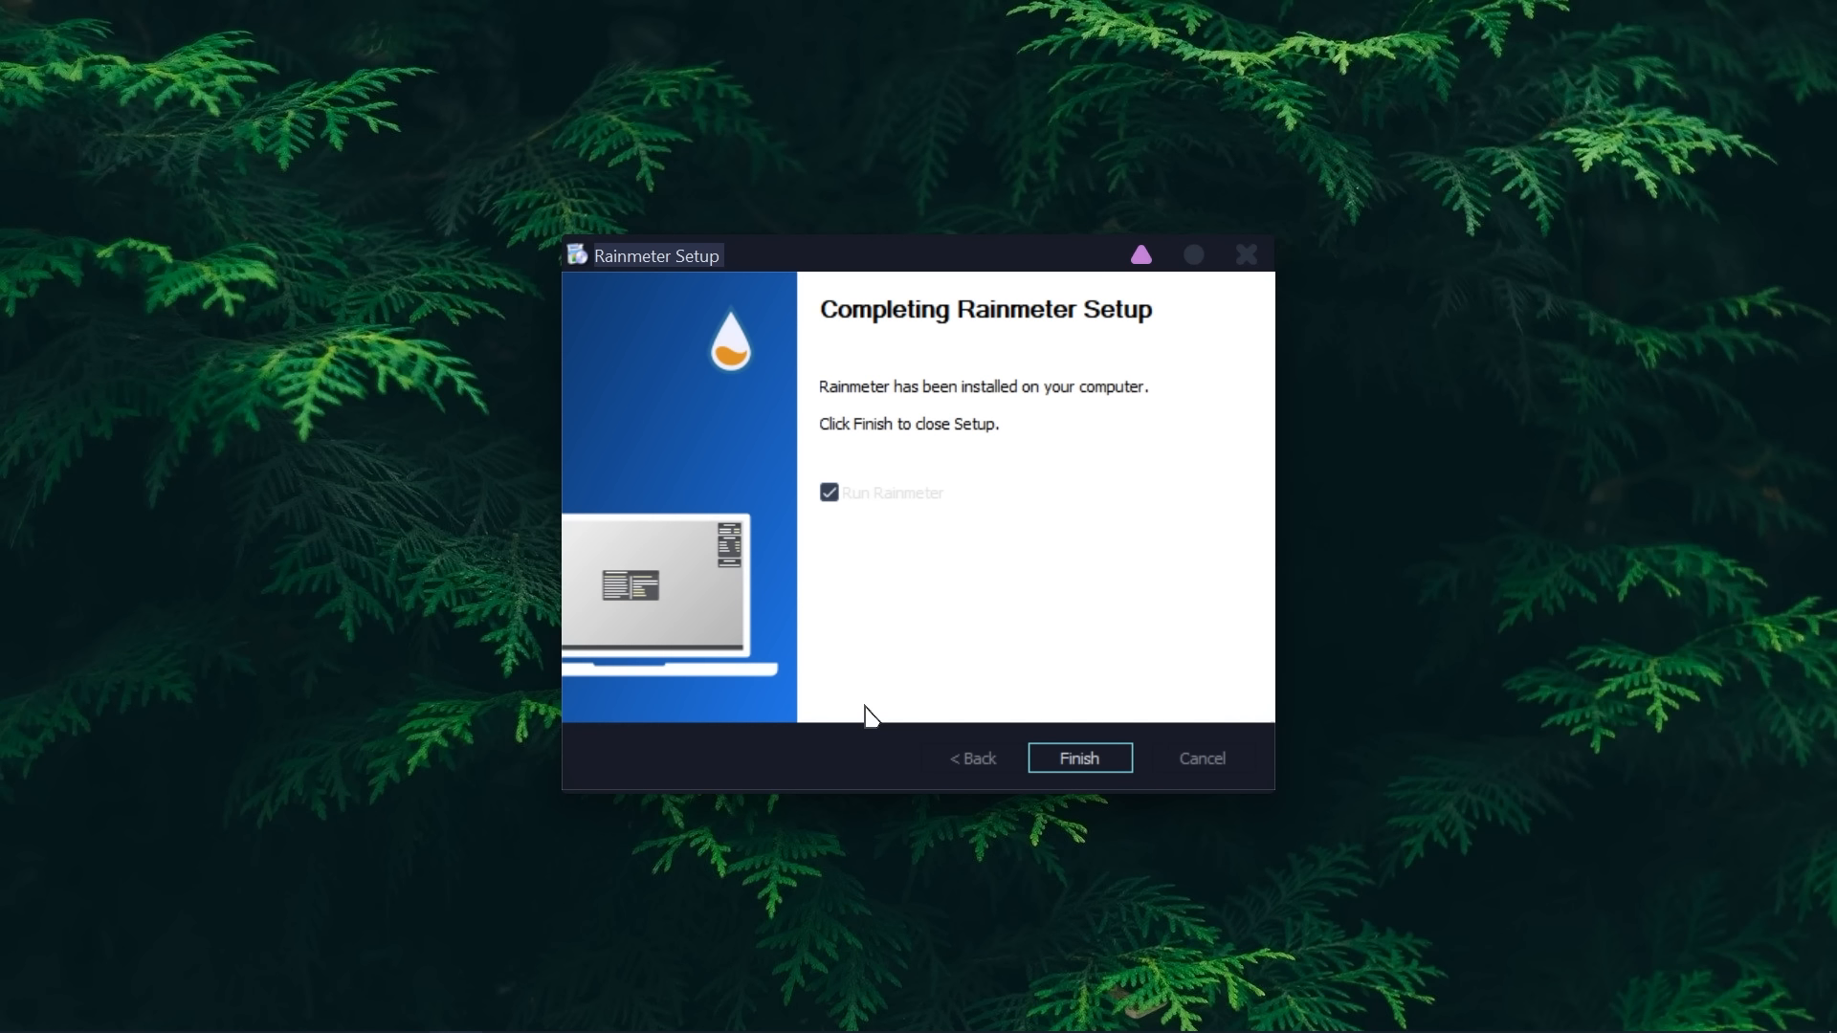
left_click(1056, 765)
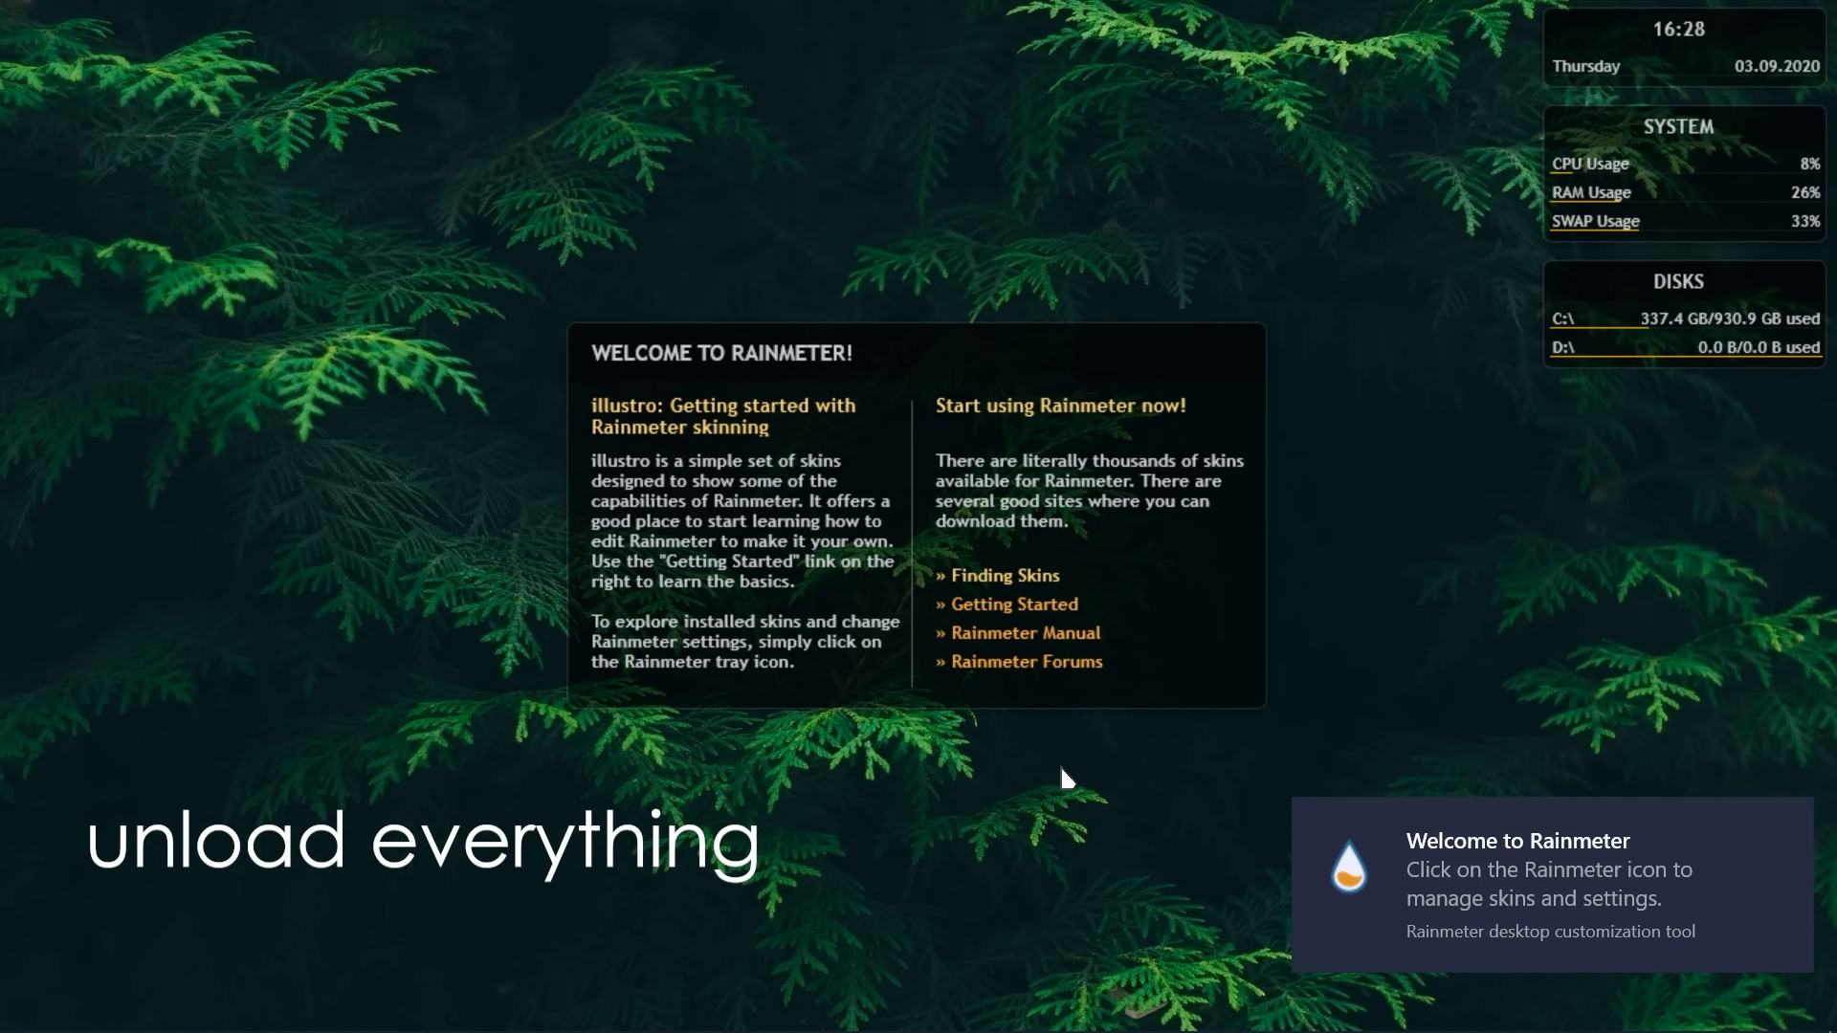
left_click(1782, 823)
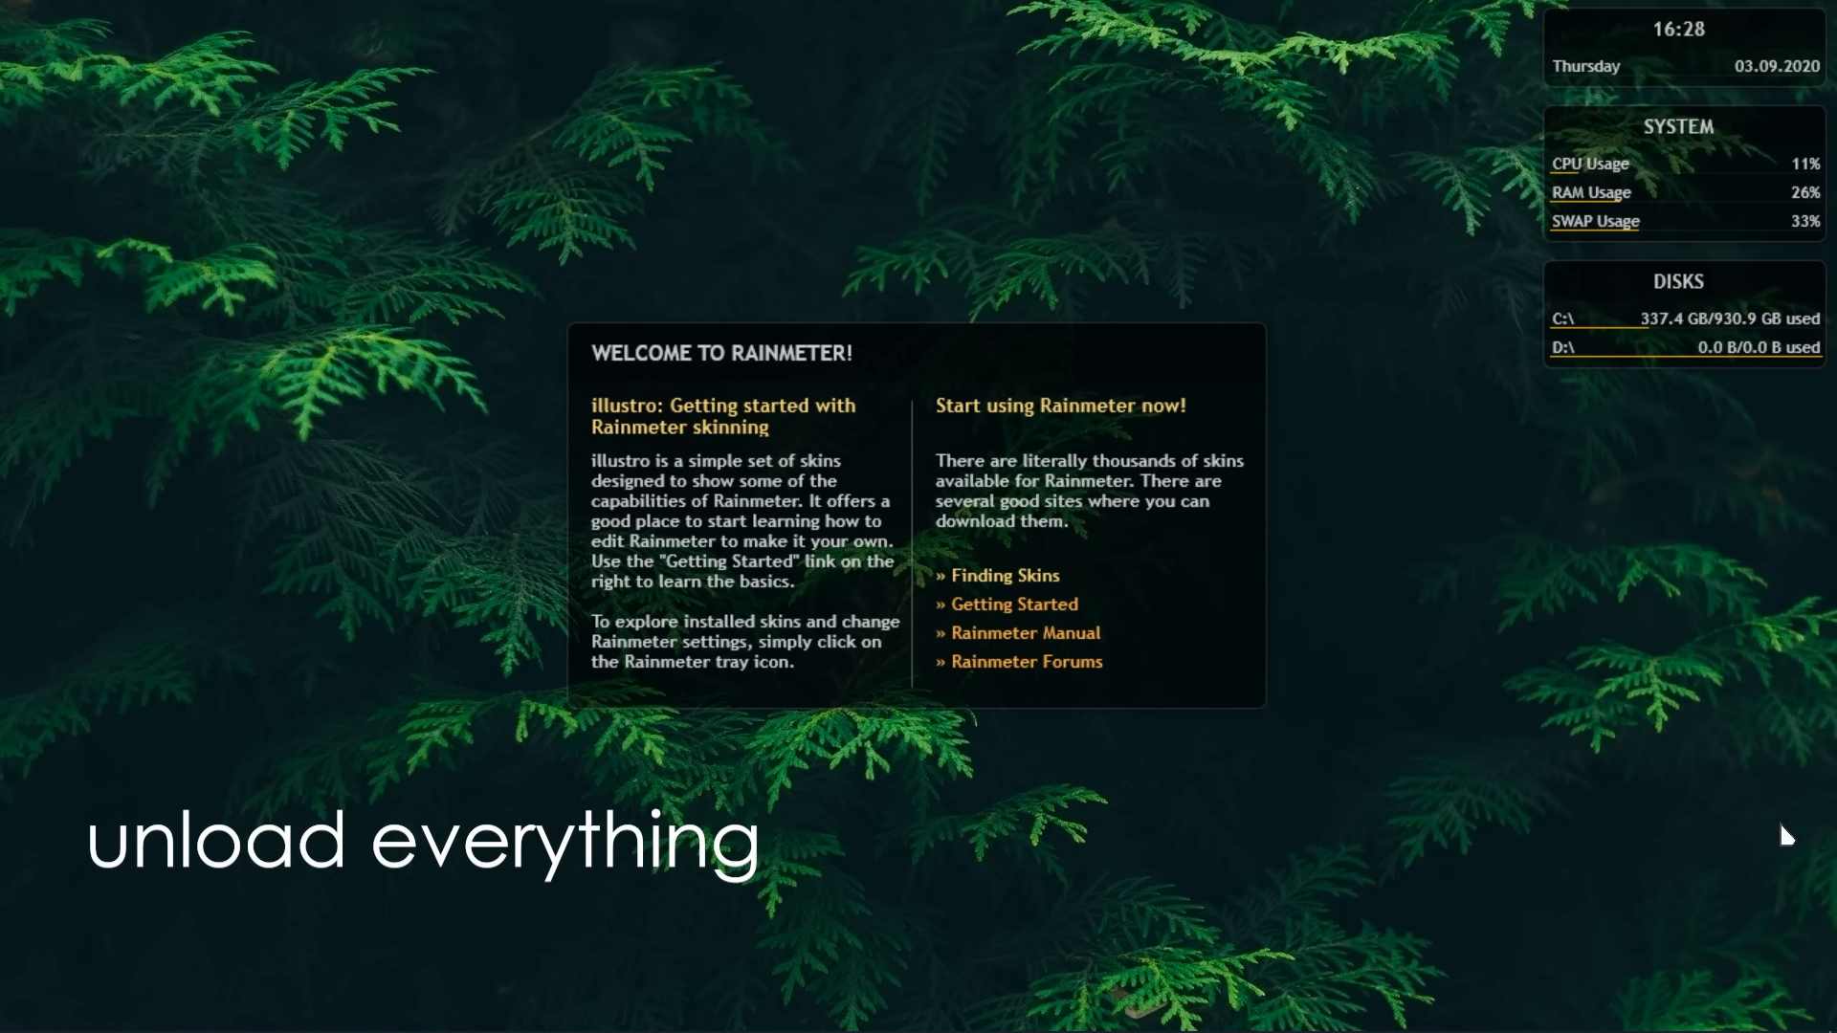
Unload the default illustro skins from the desktop: Disk, System, Clock and Welcome
right_click(1603, 354)
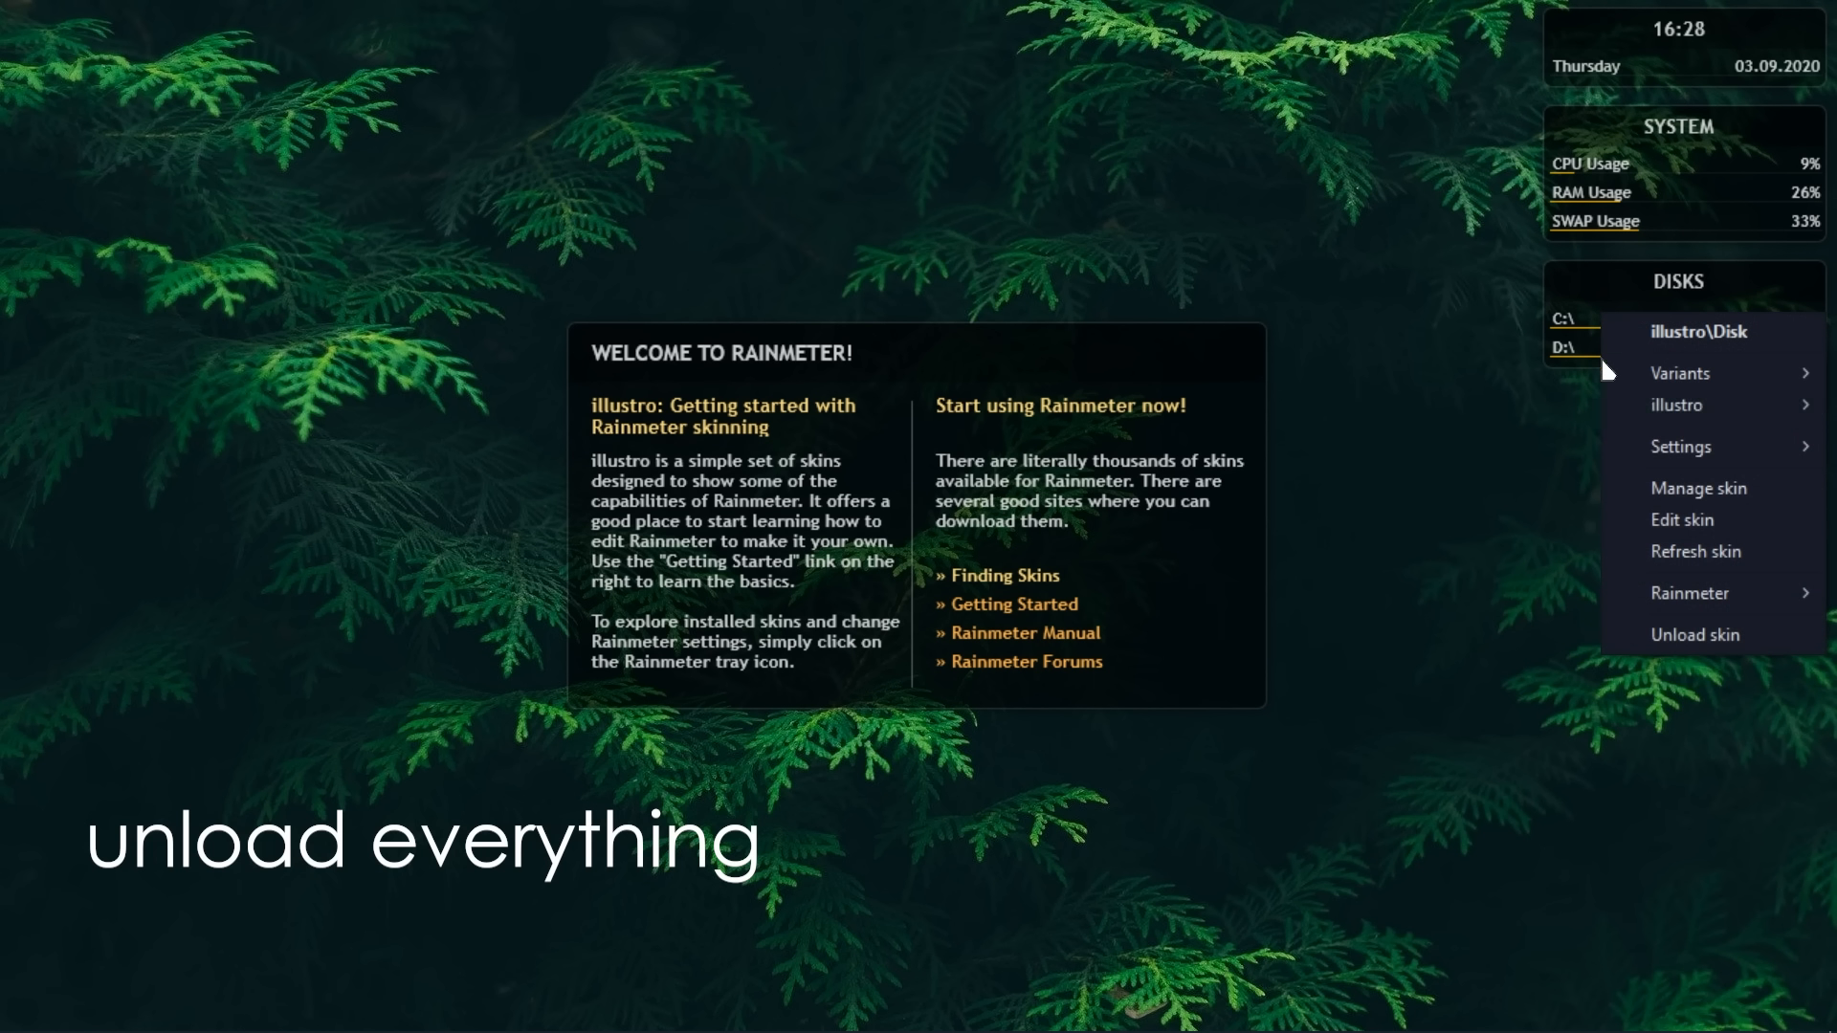
left_click(1640, 635)
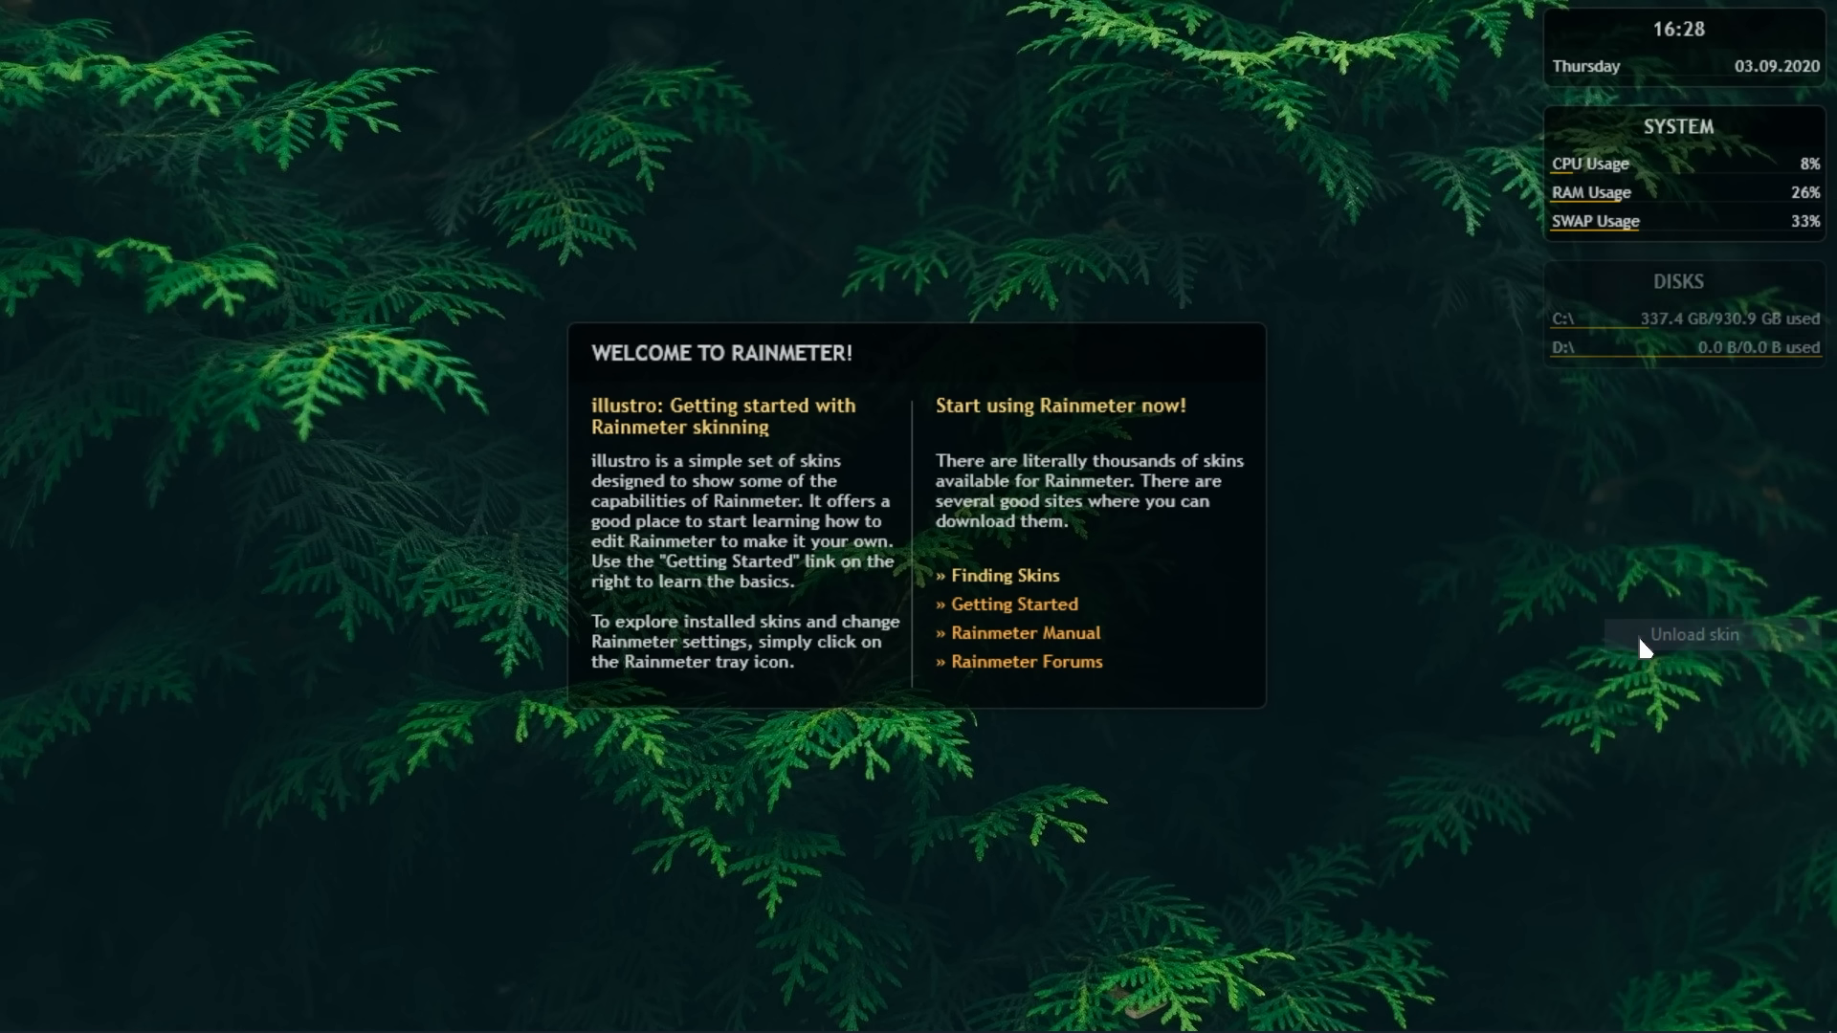
right_click(1635, 189)
left_click(1681, 500)
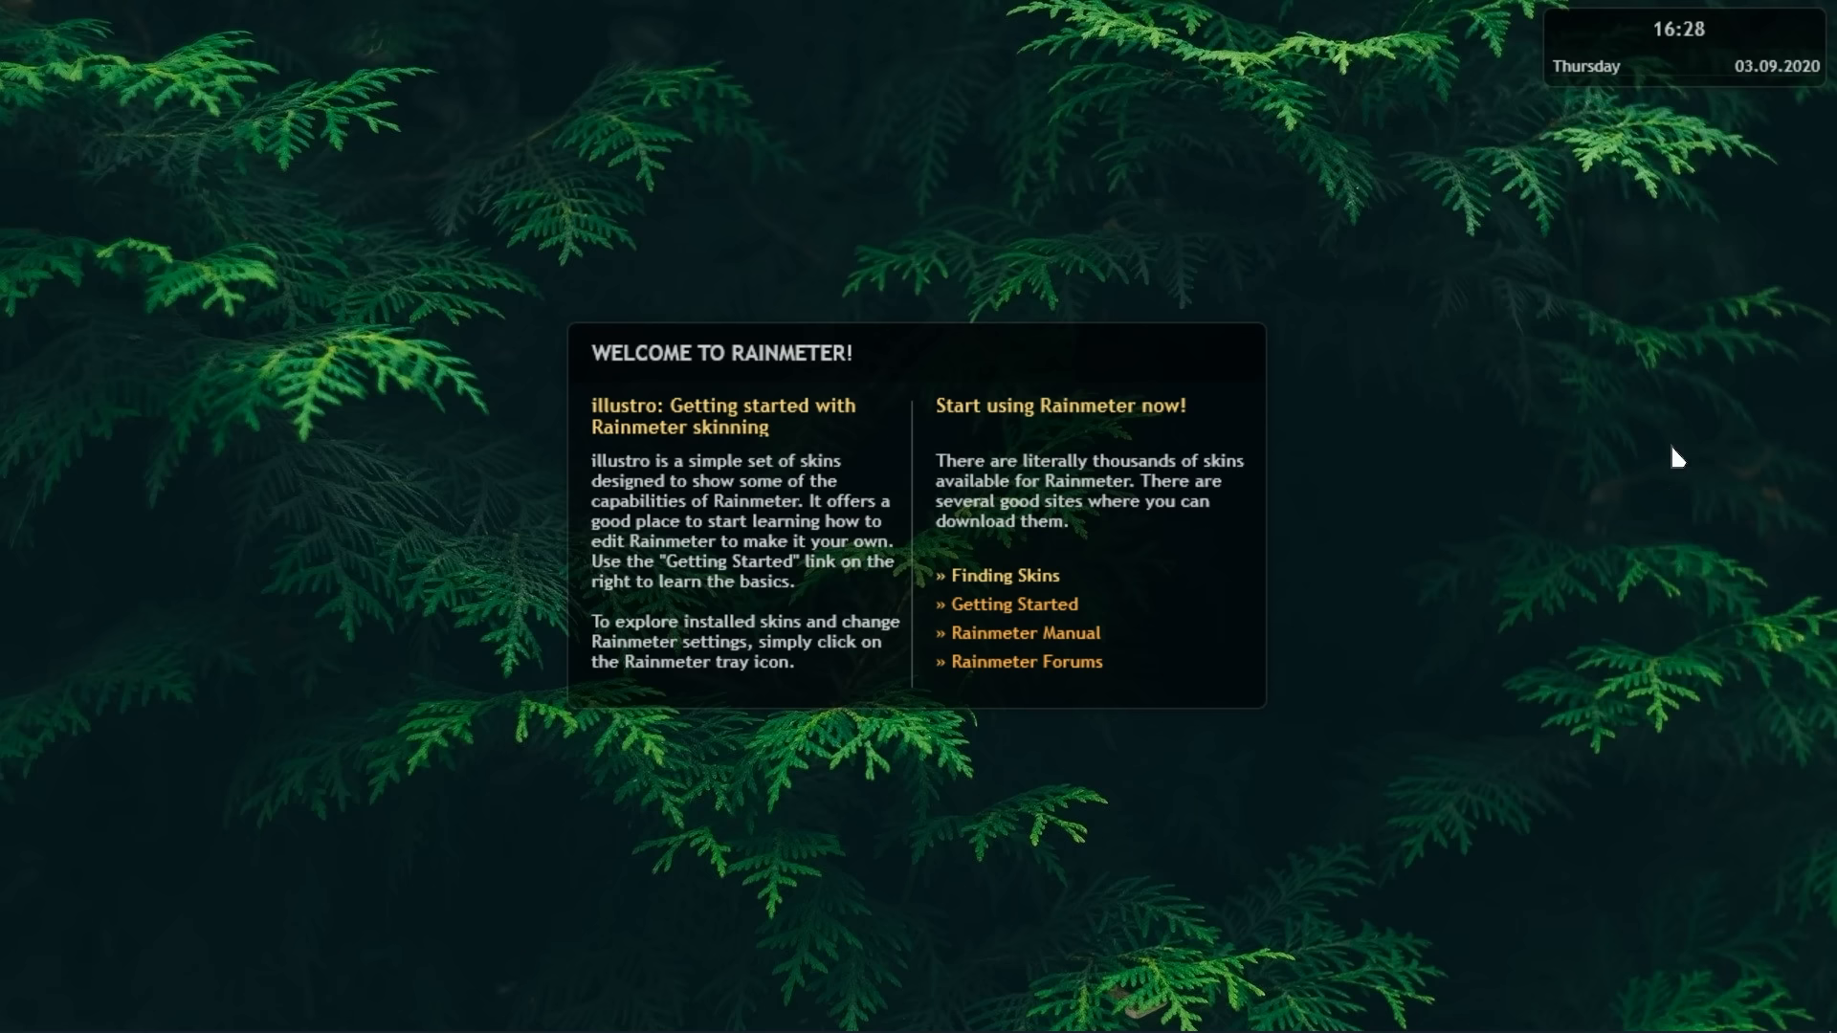
right_click(1629, 71)
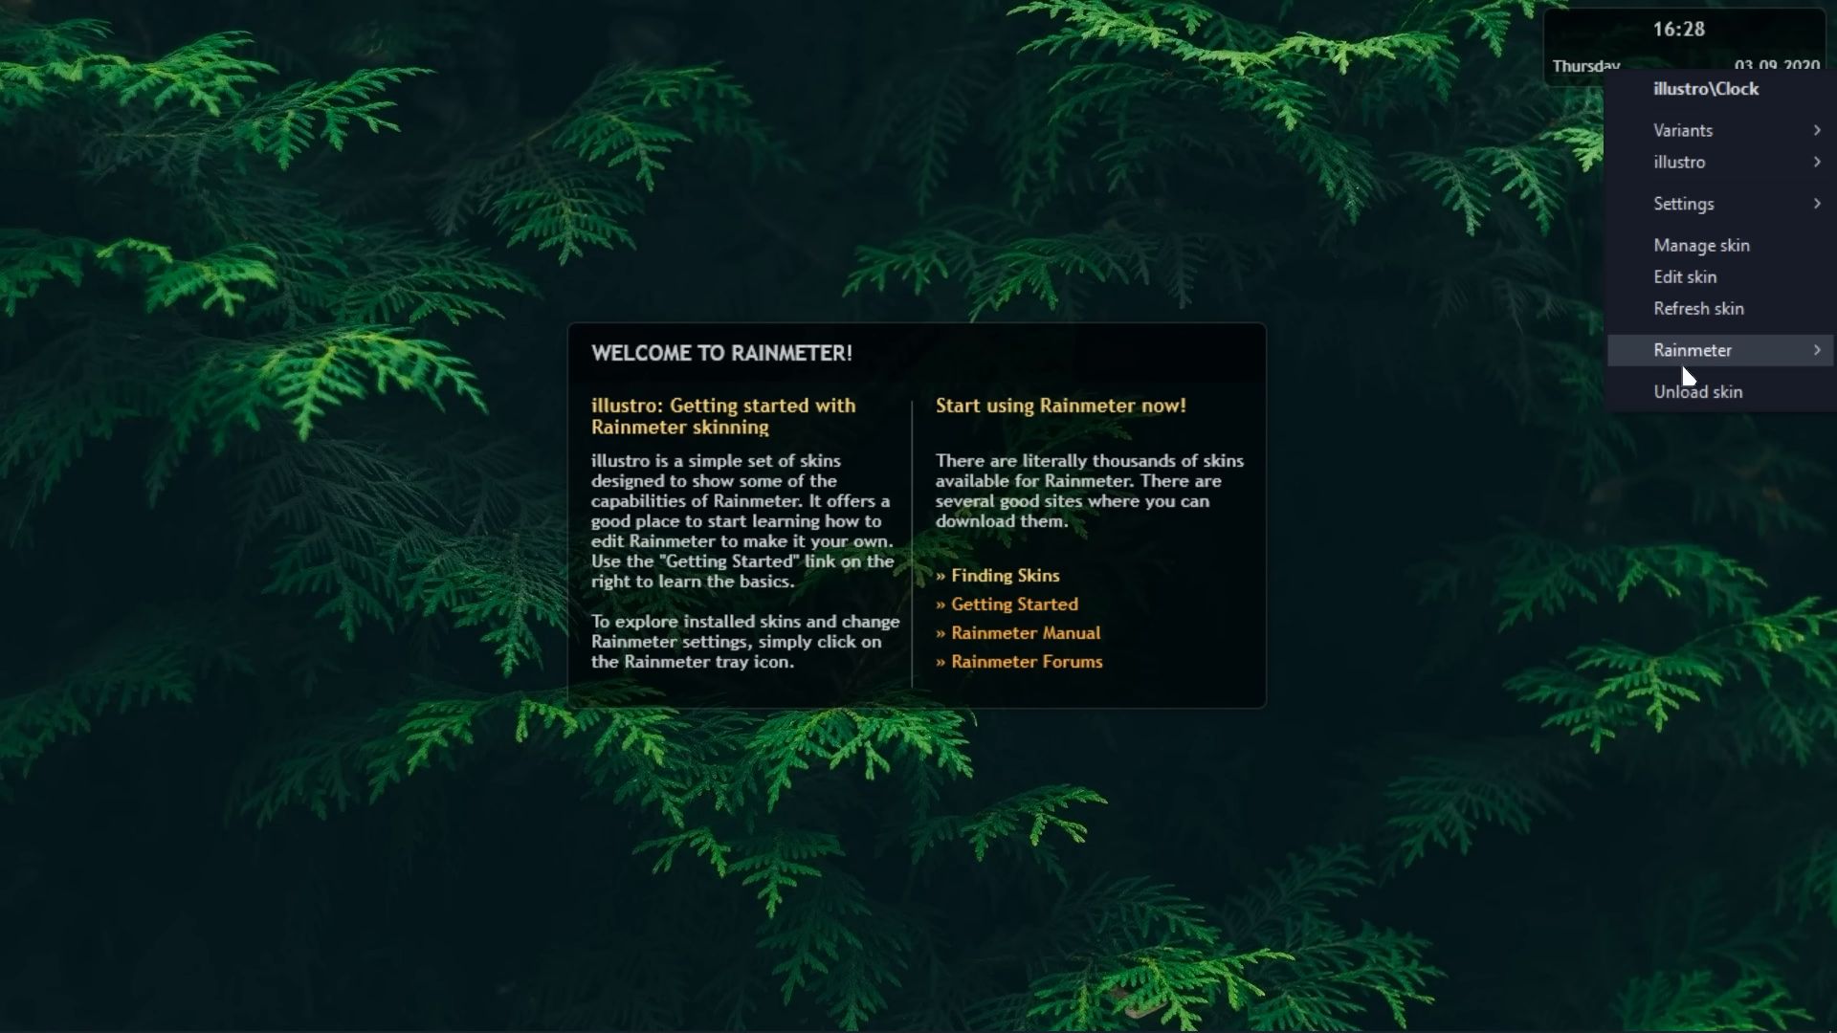
left_click(1687, 394)
right_click(1071, 462)
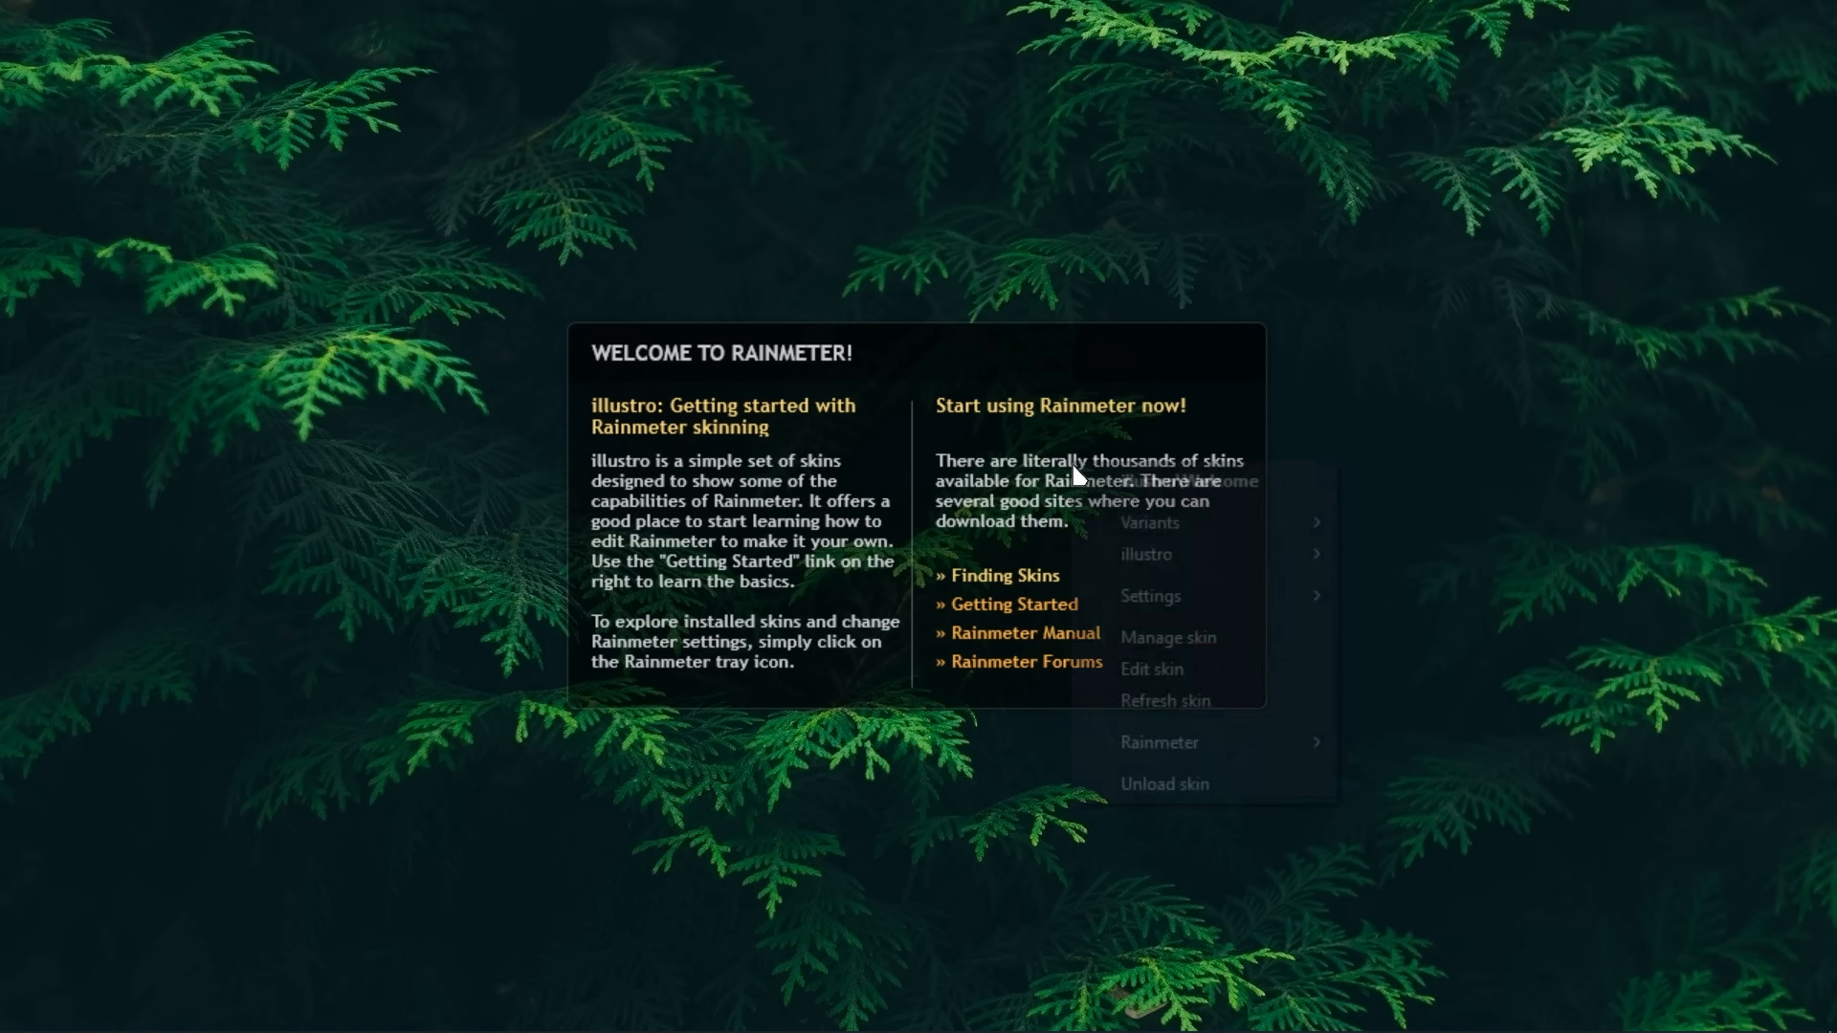
left_click(1141, 784)
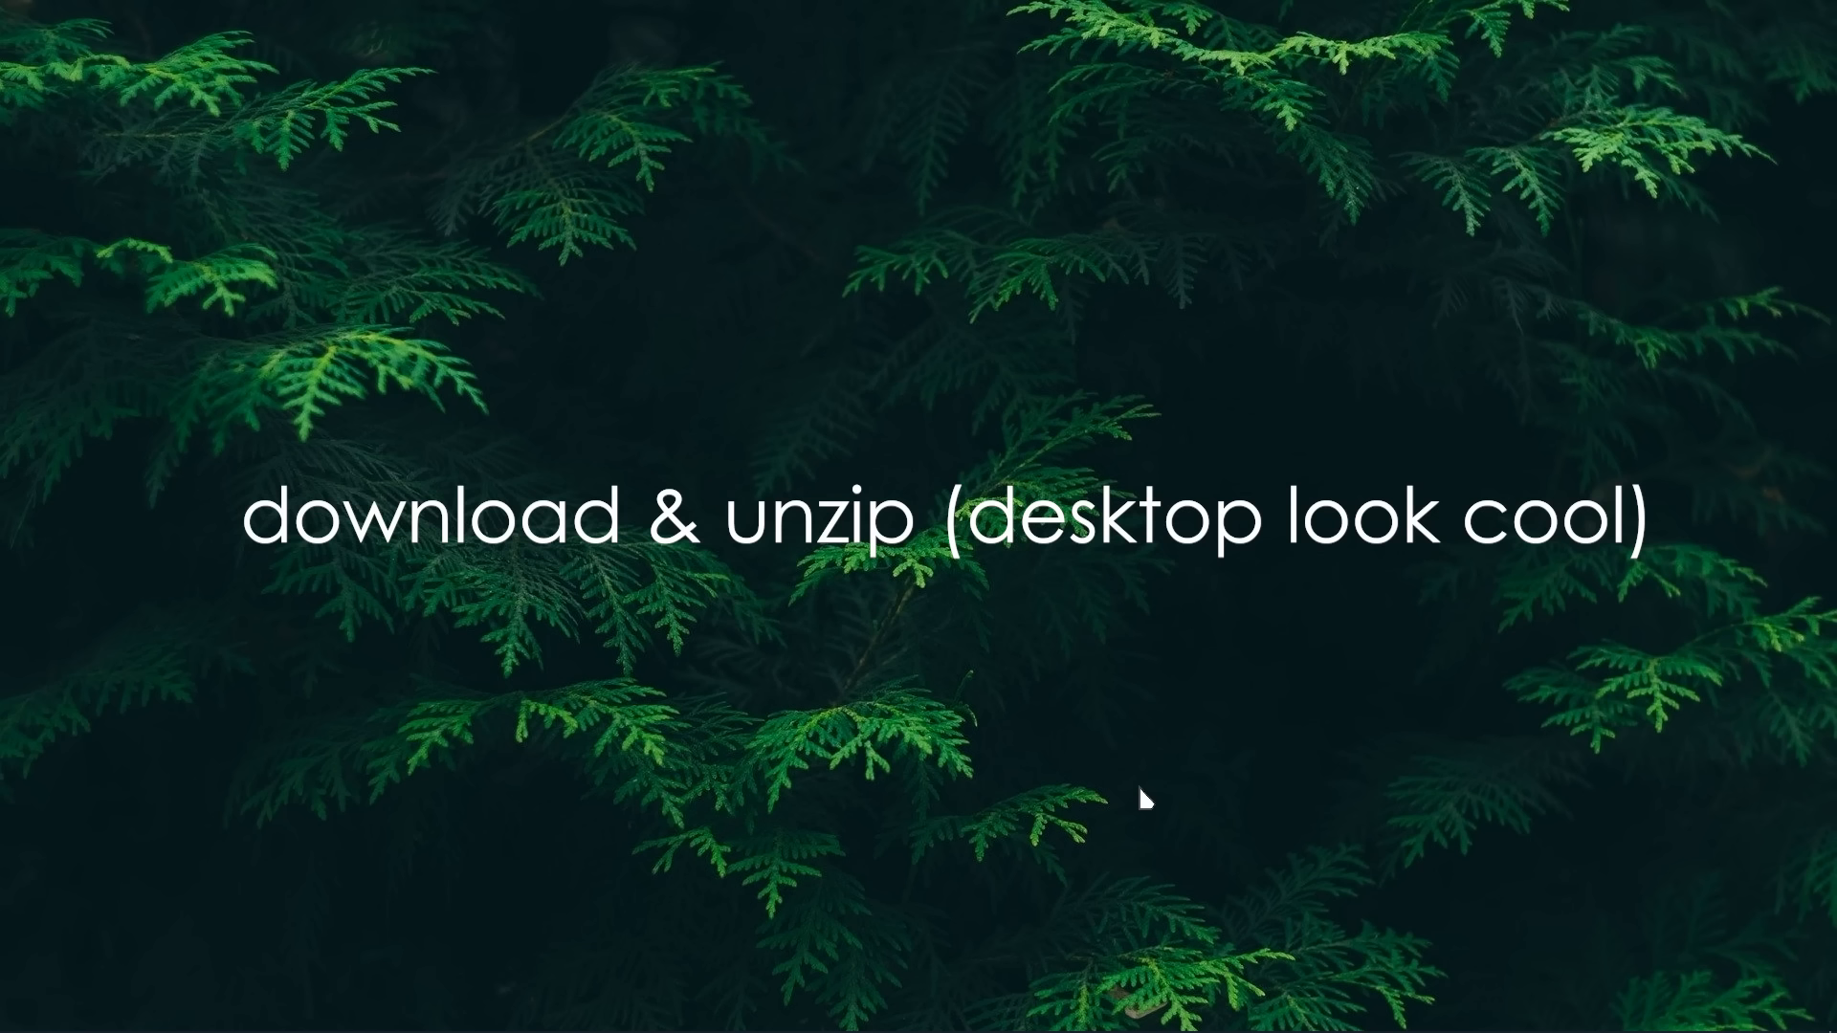
Switch to Microsoft Edge, download Desktop Look Cool.zip from the open Google Drive page and show it in its folder
mouse_move(335, 1030)
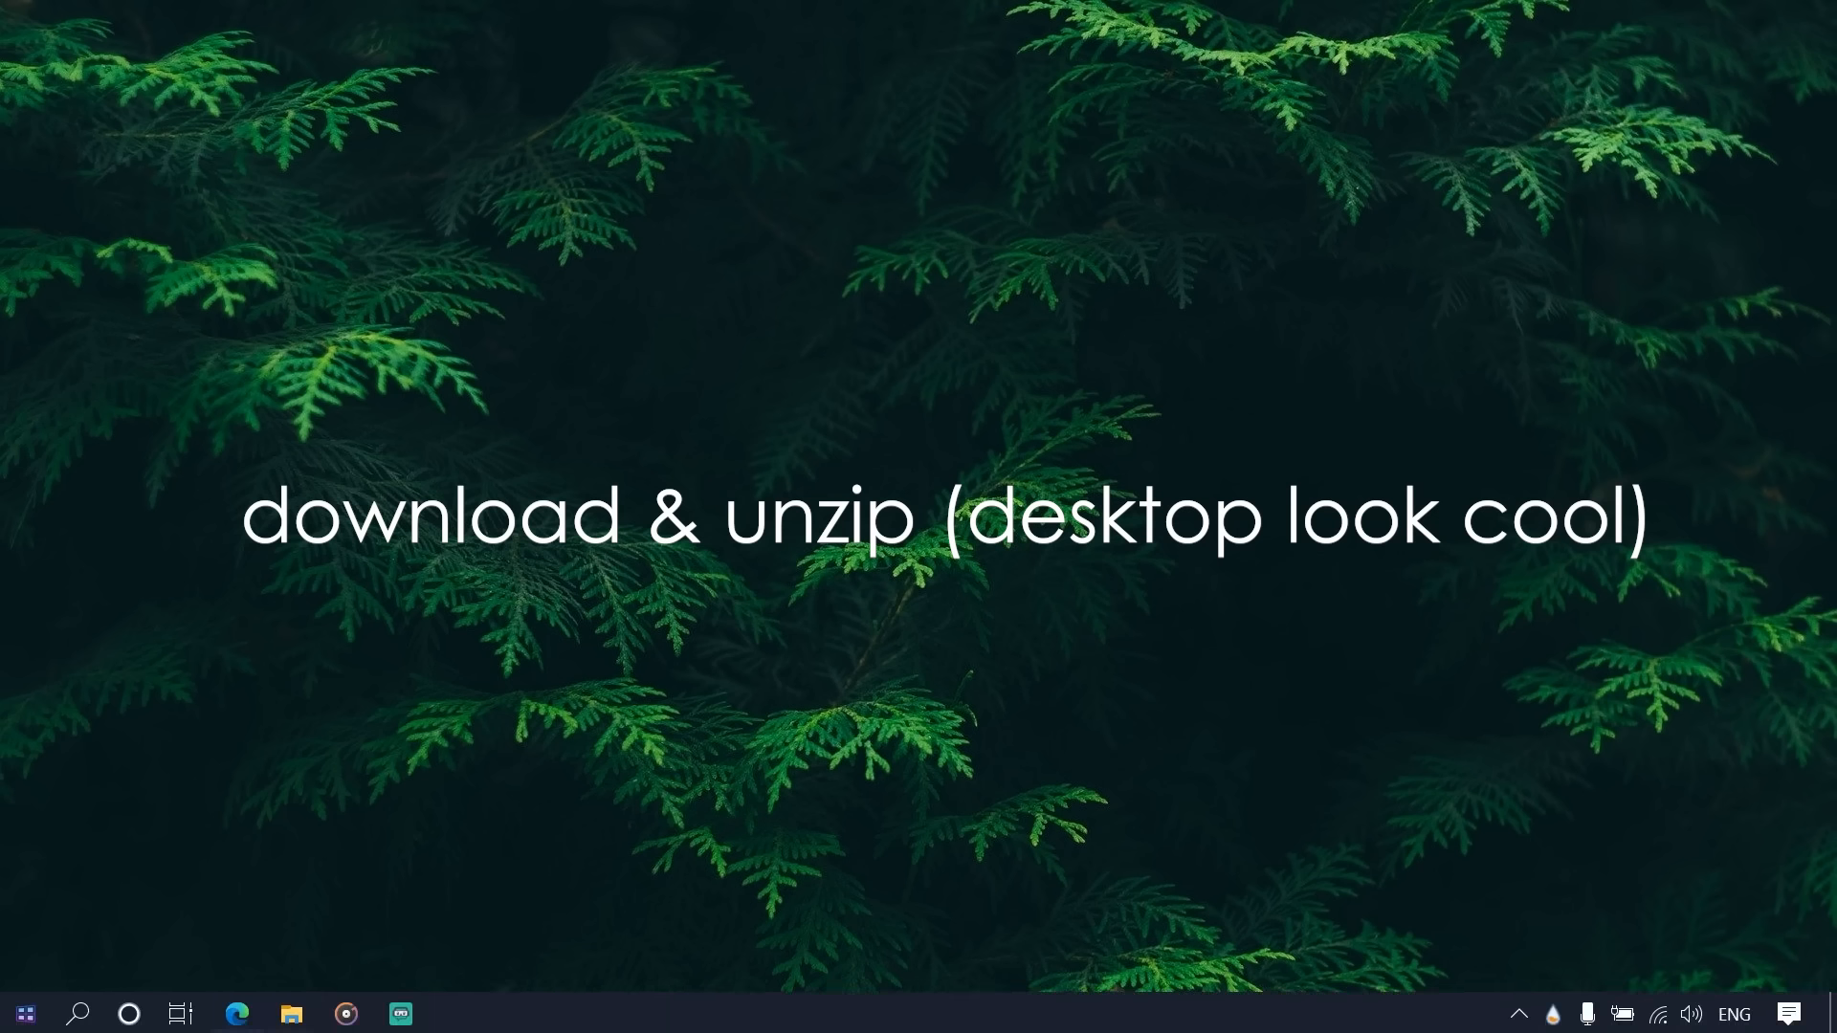
left_click(237, 1012)
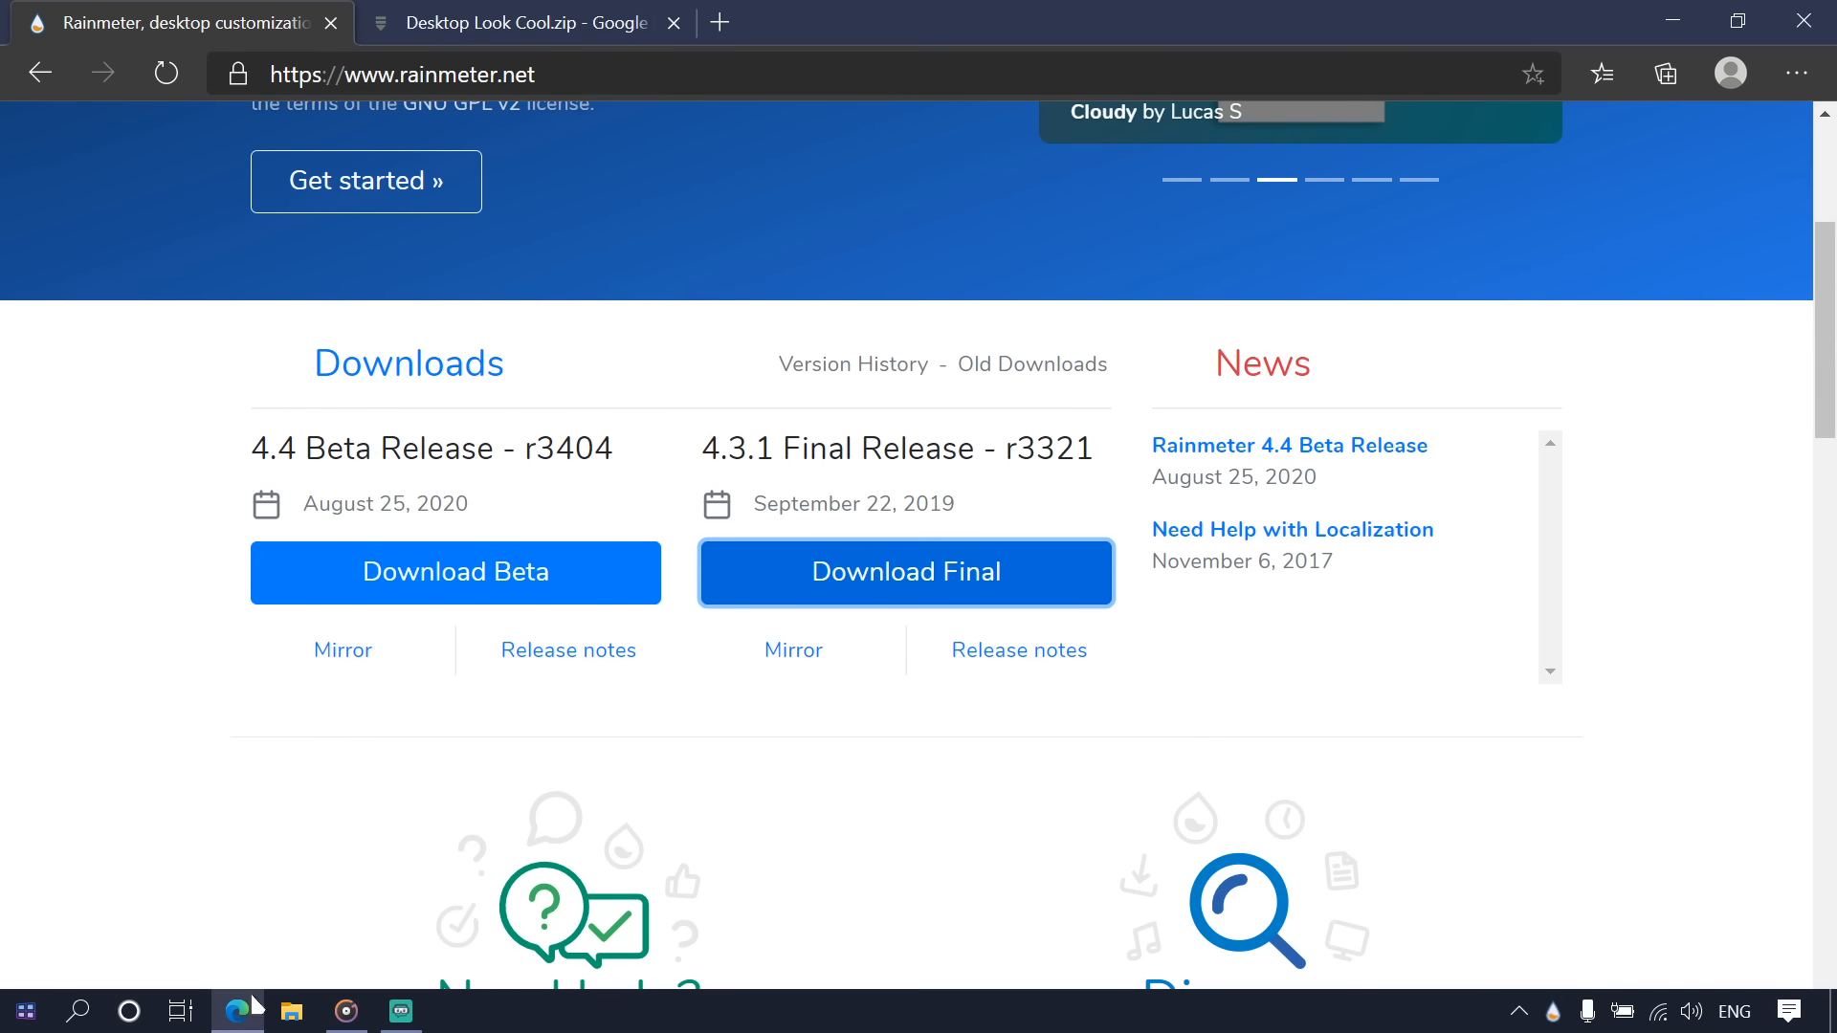
left_click(457, 29)
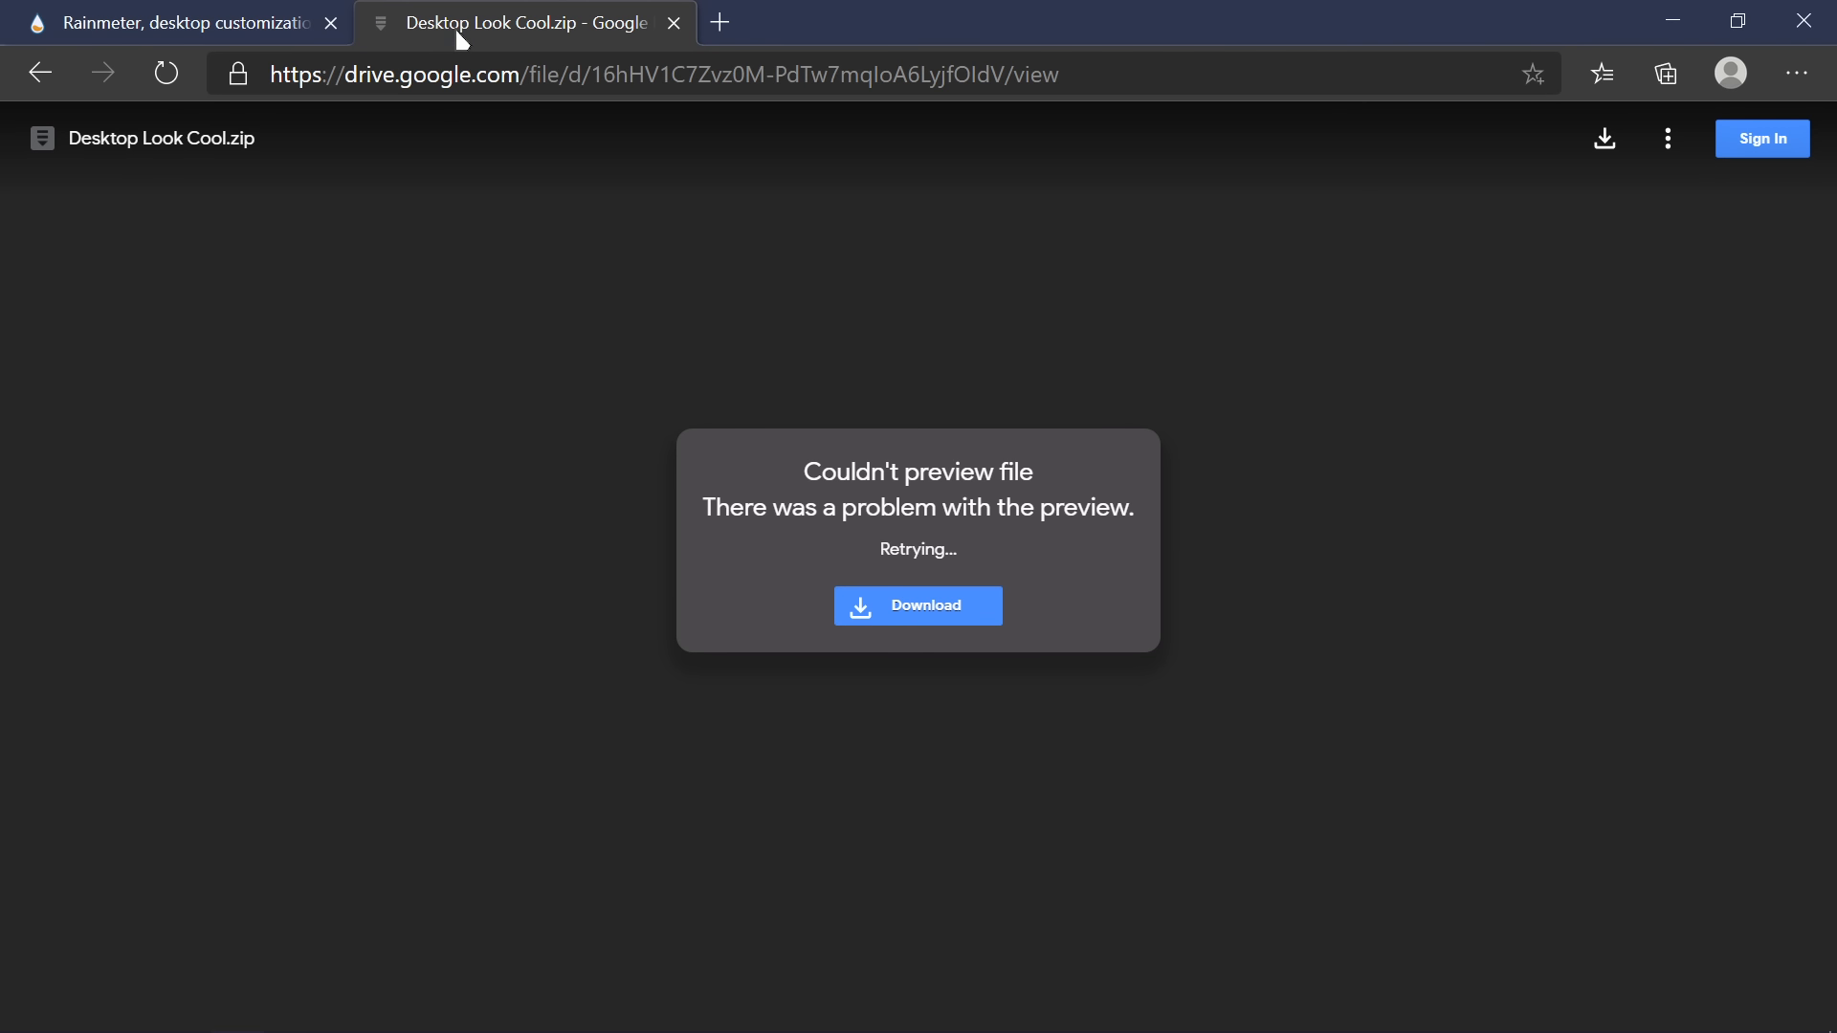
left_click(941, 613)
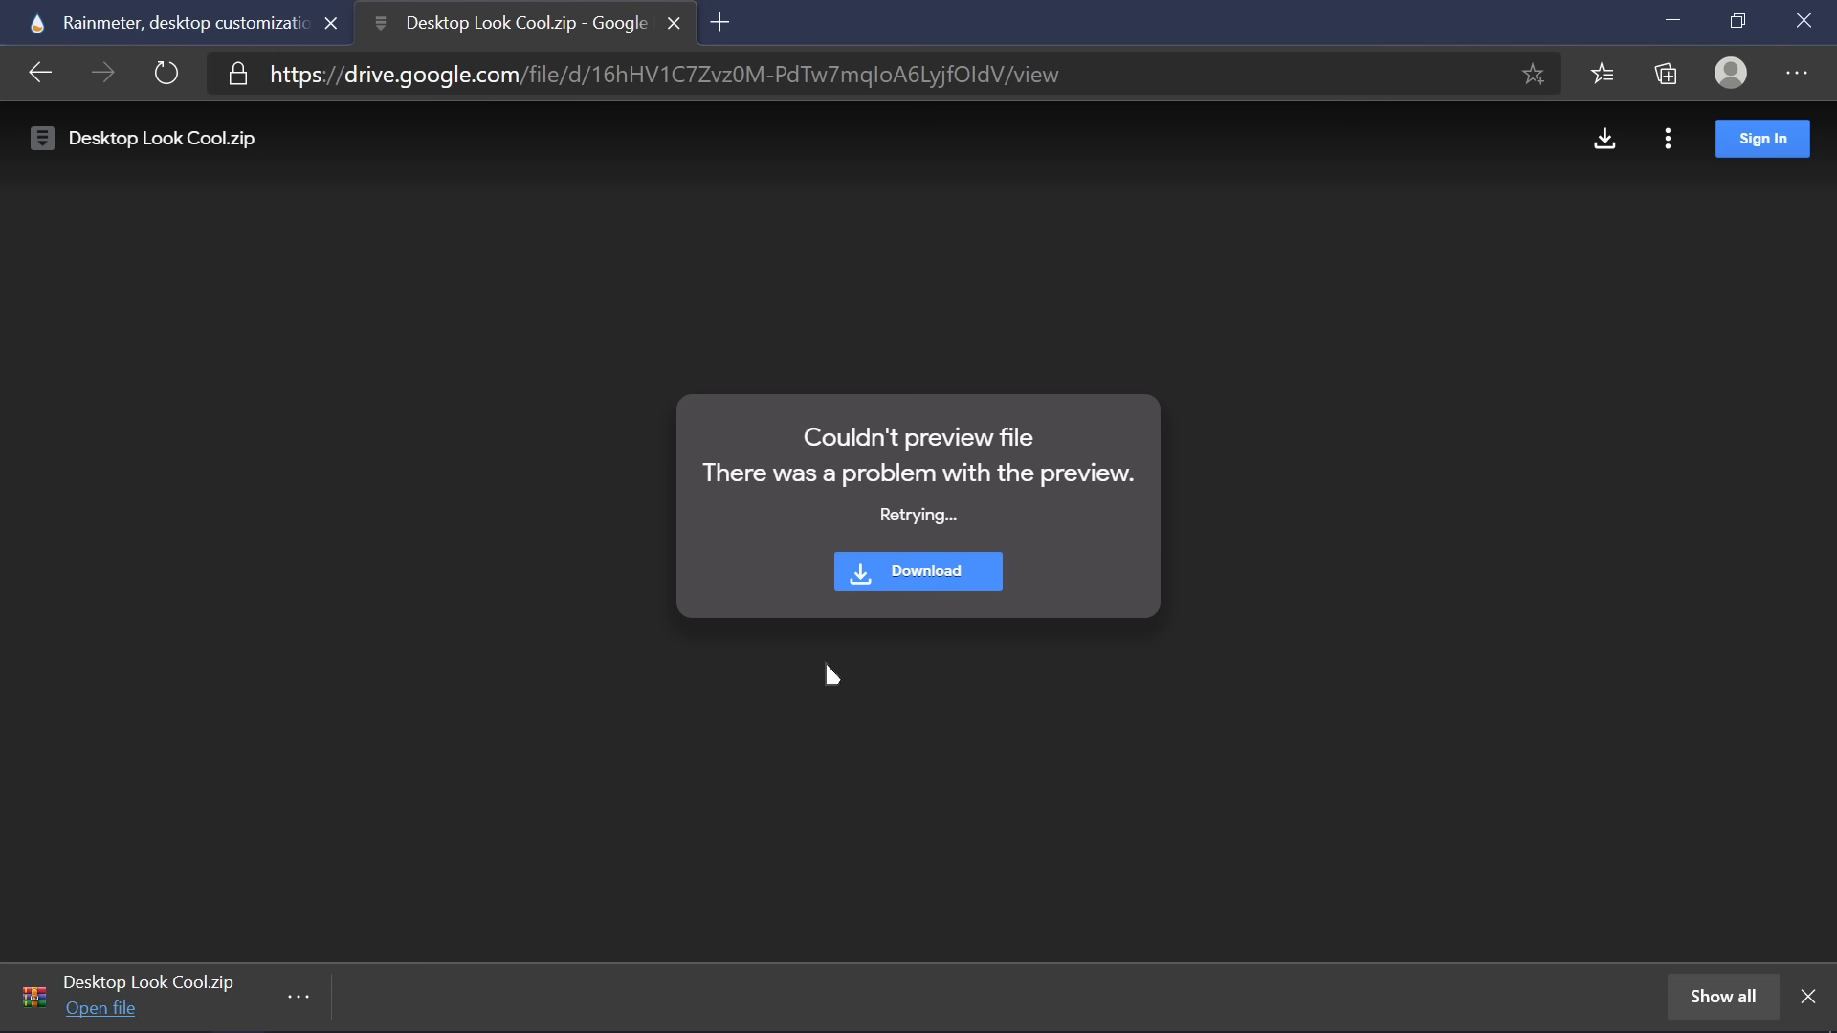
left_click(296, 998)
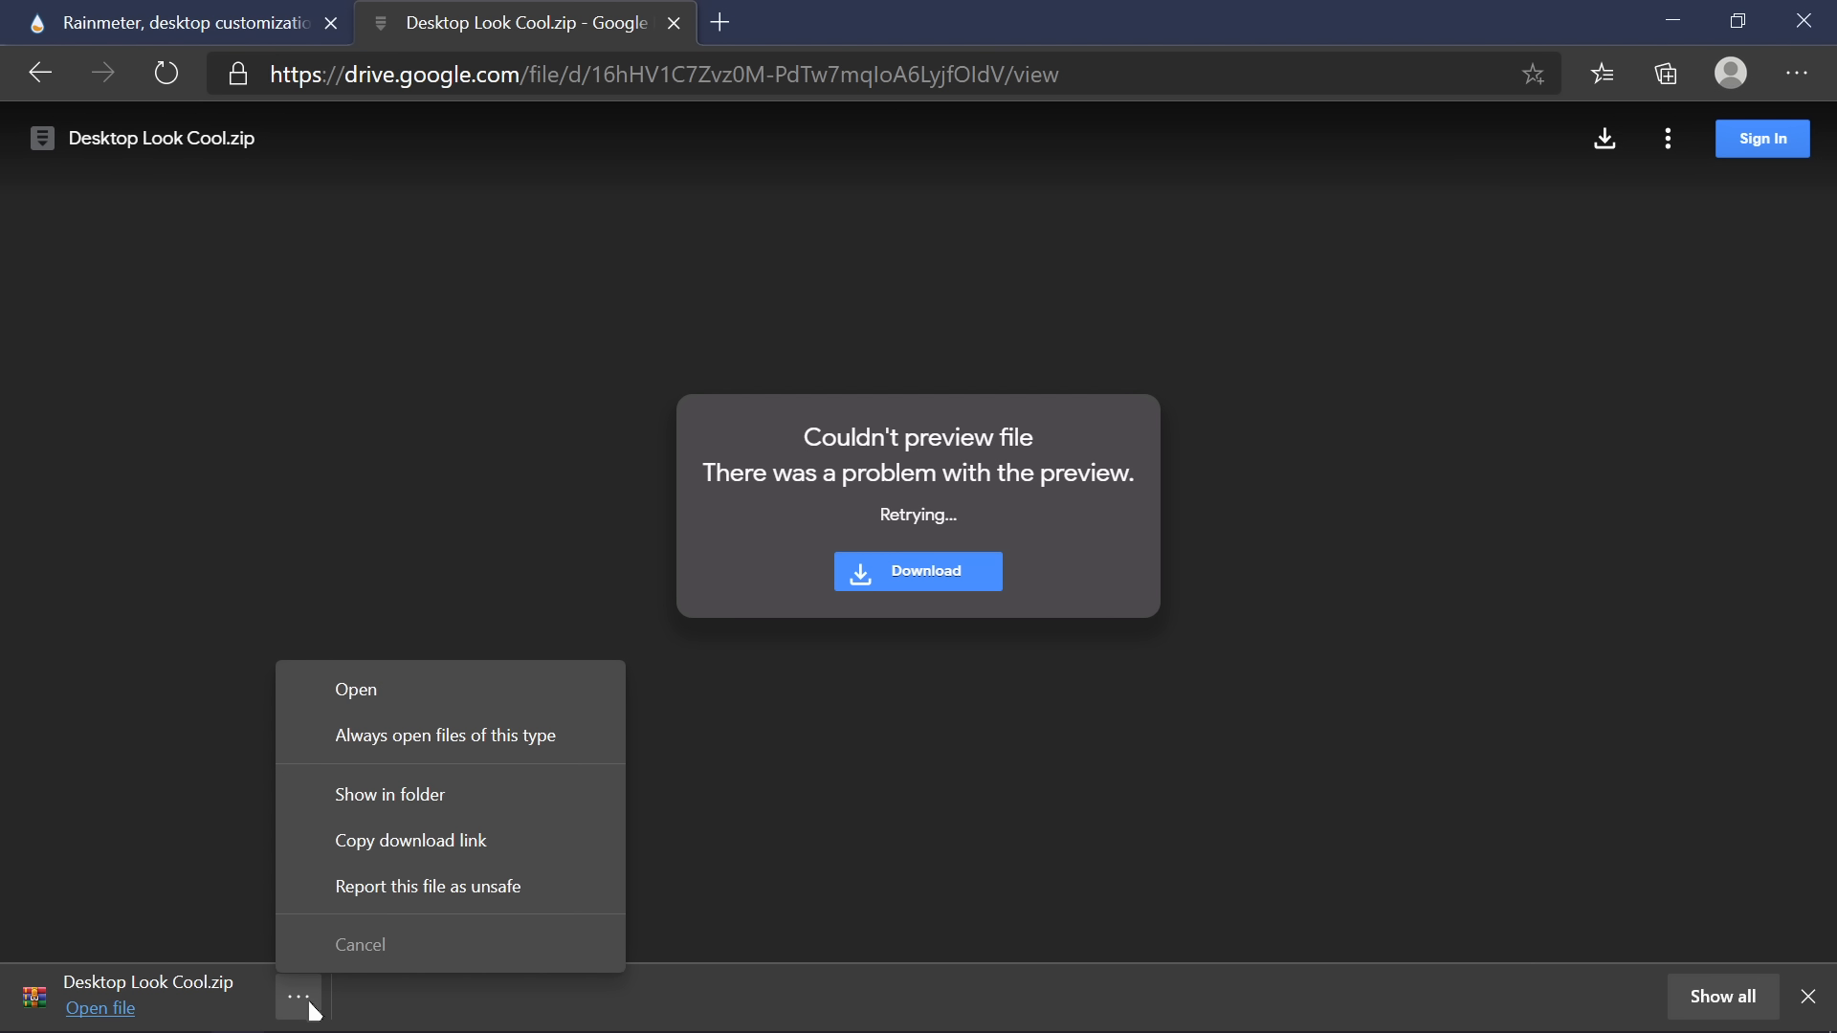
left_click(389, 795)
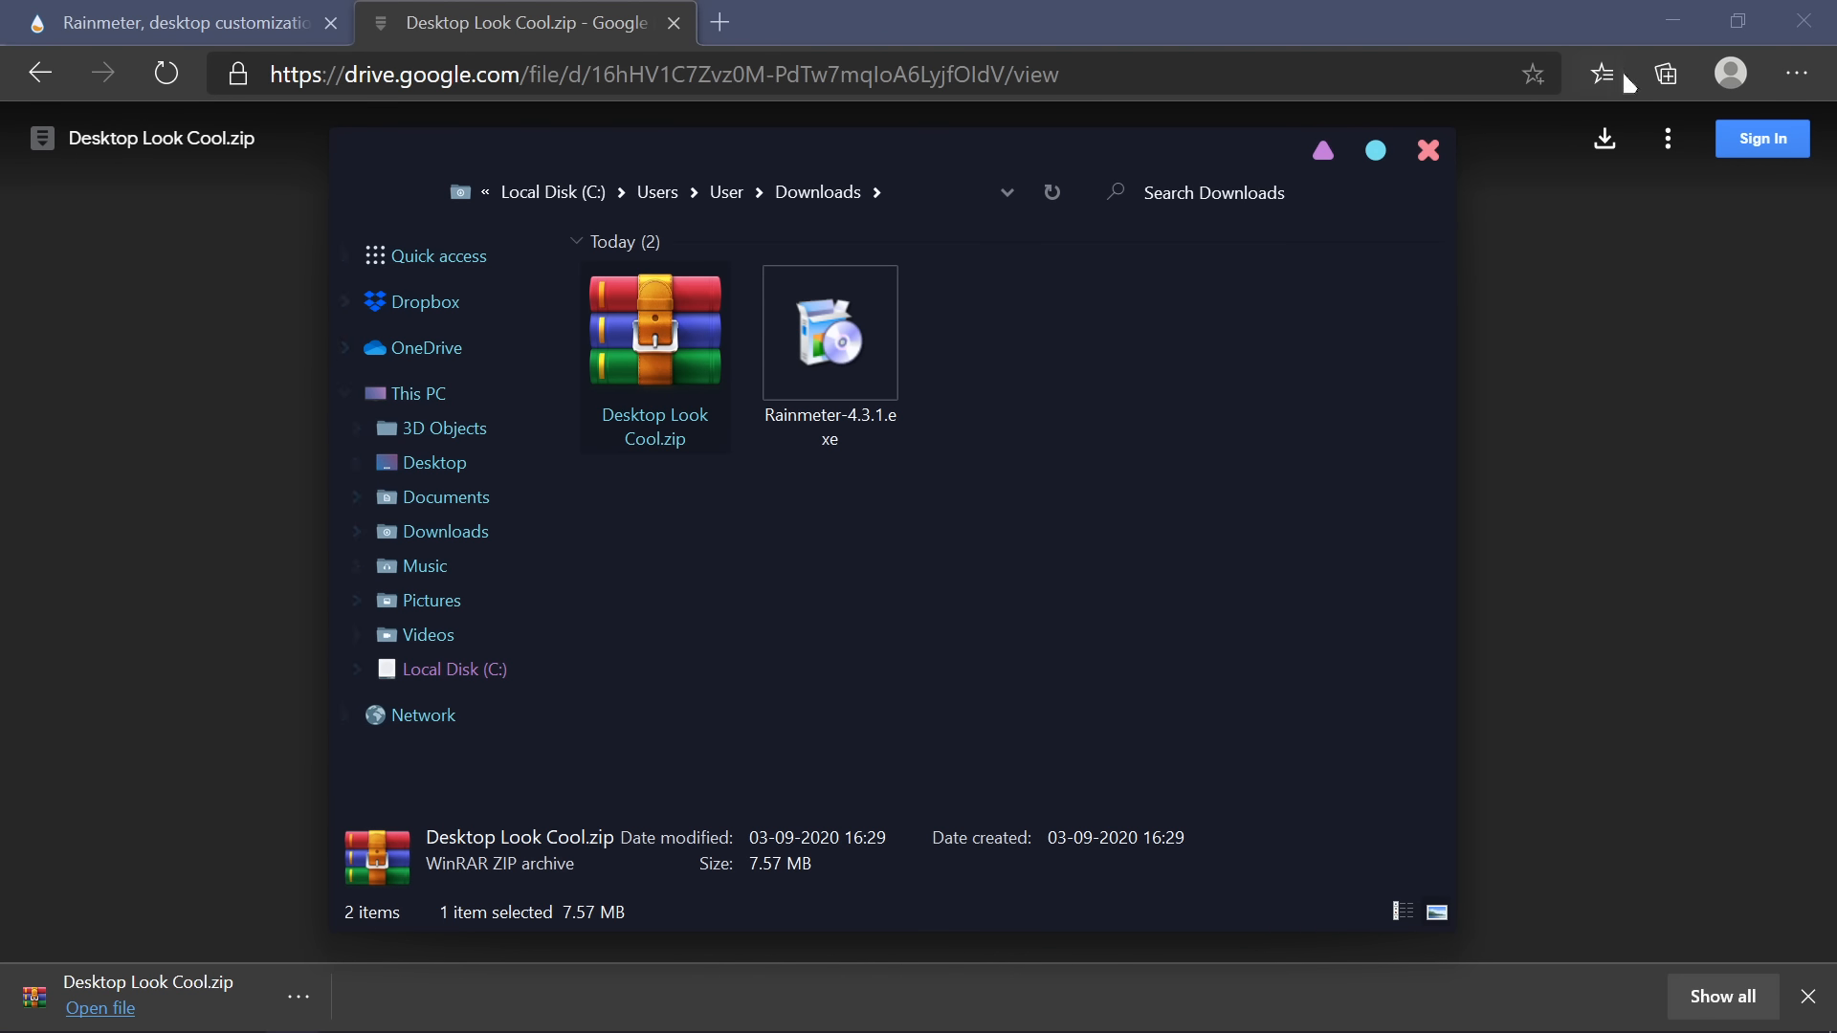
Minimize the browser, maximize the Downloads folder window and extract Desktop Look Cool.zip in place with WinRAR
left_click(1672, 29)
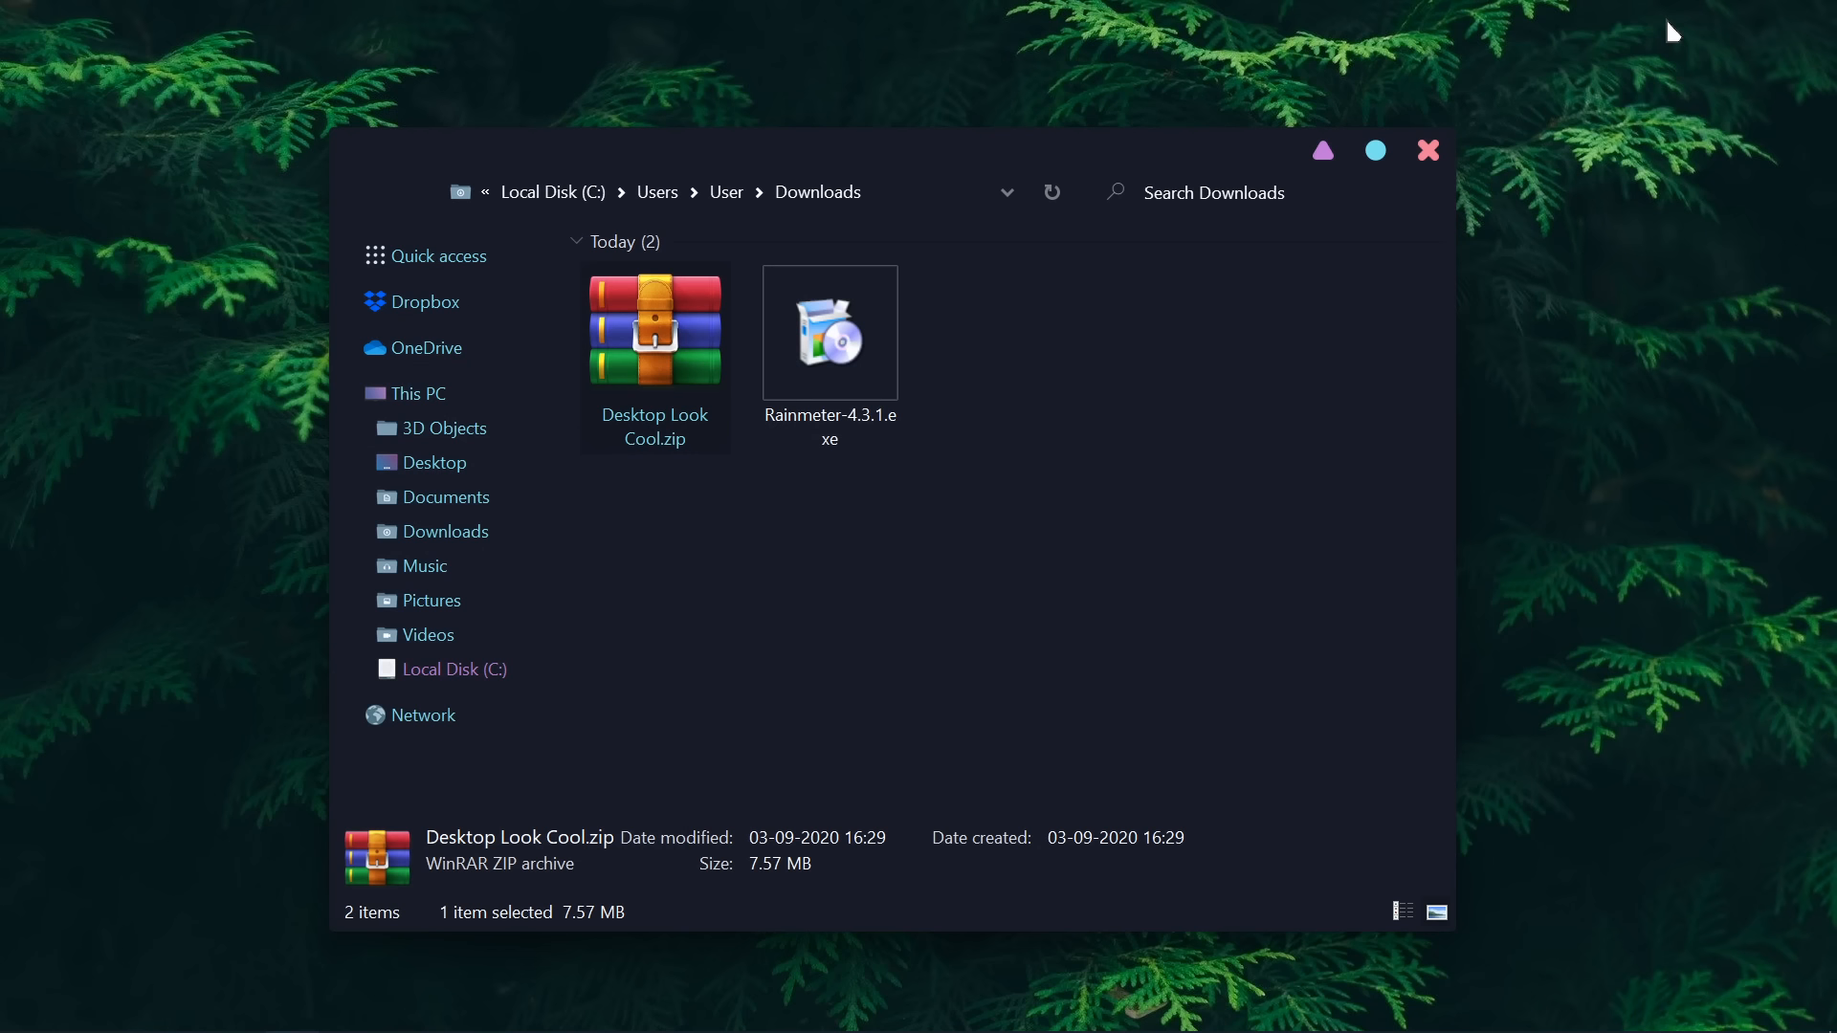
left_click(1375, 169)
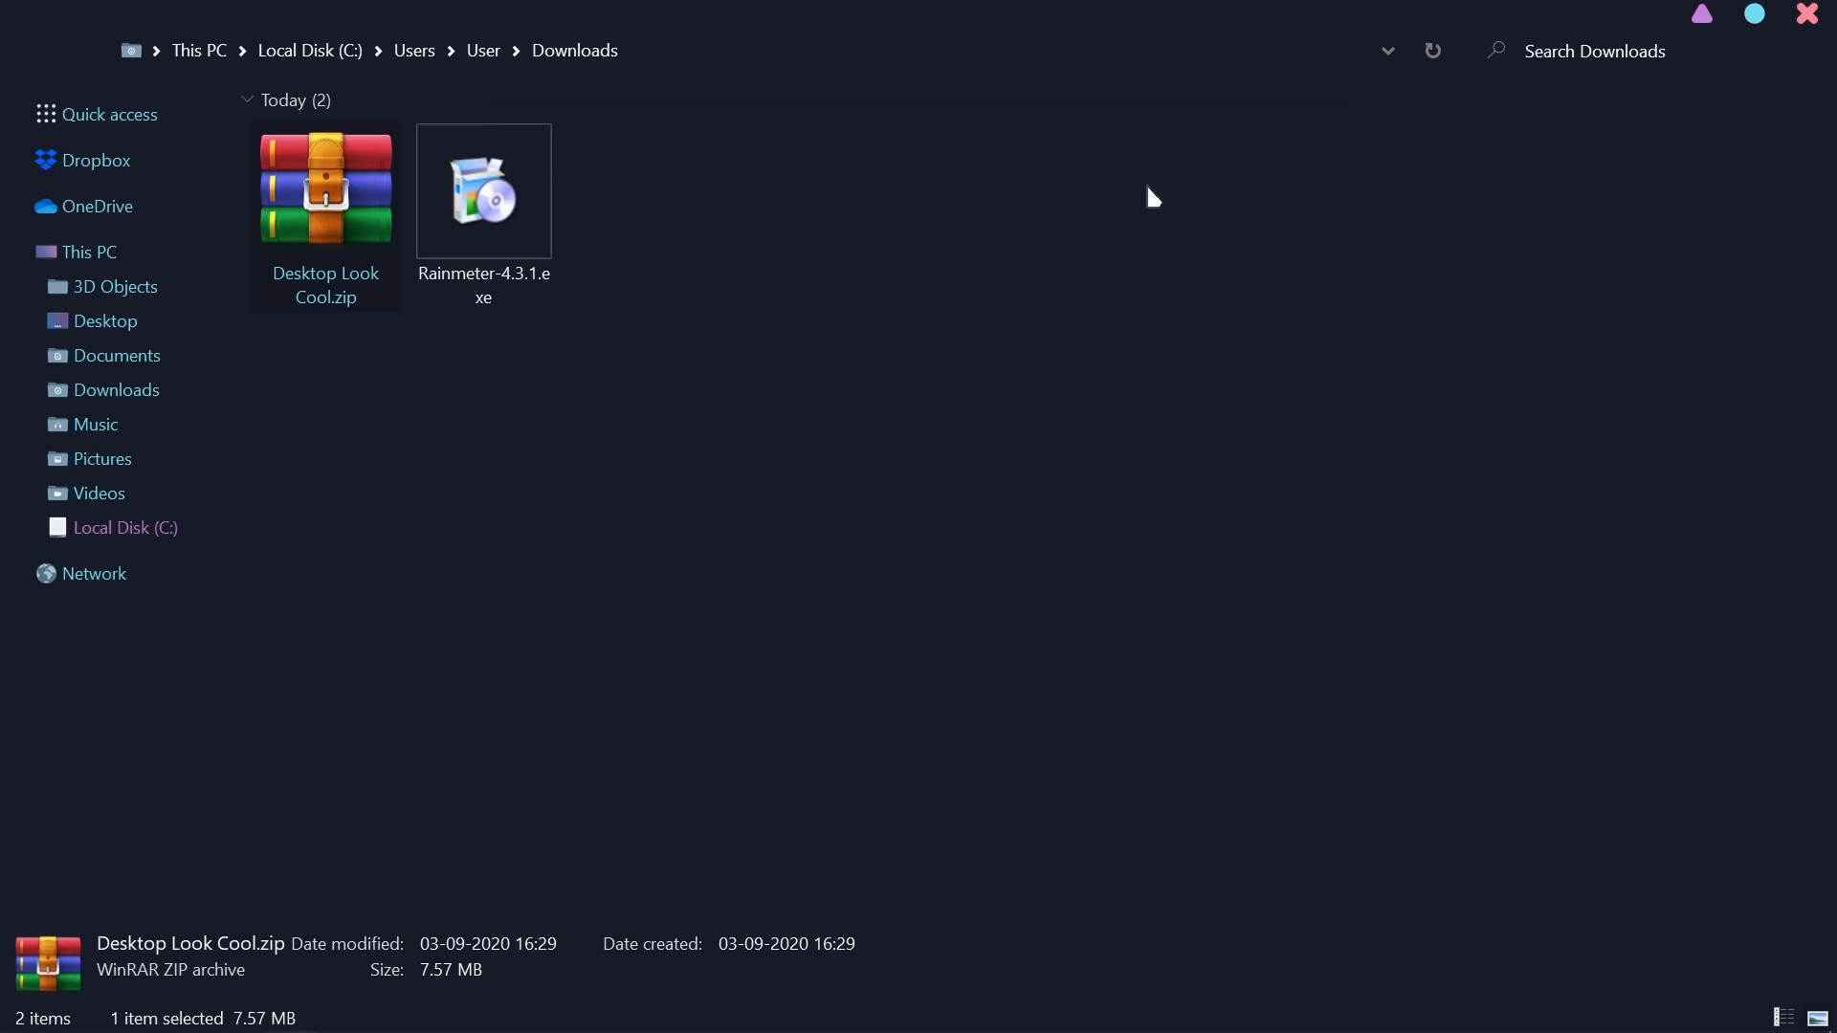
right_click(318, 197)
mouse_move(343, 252)
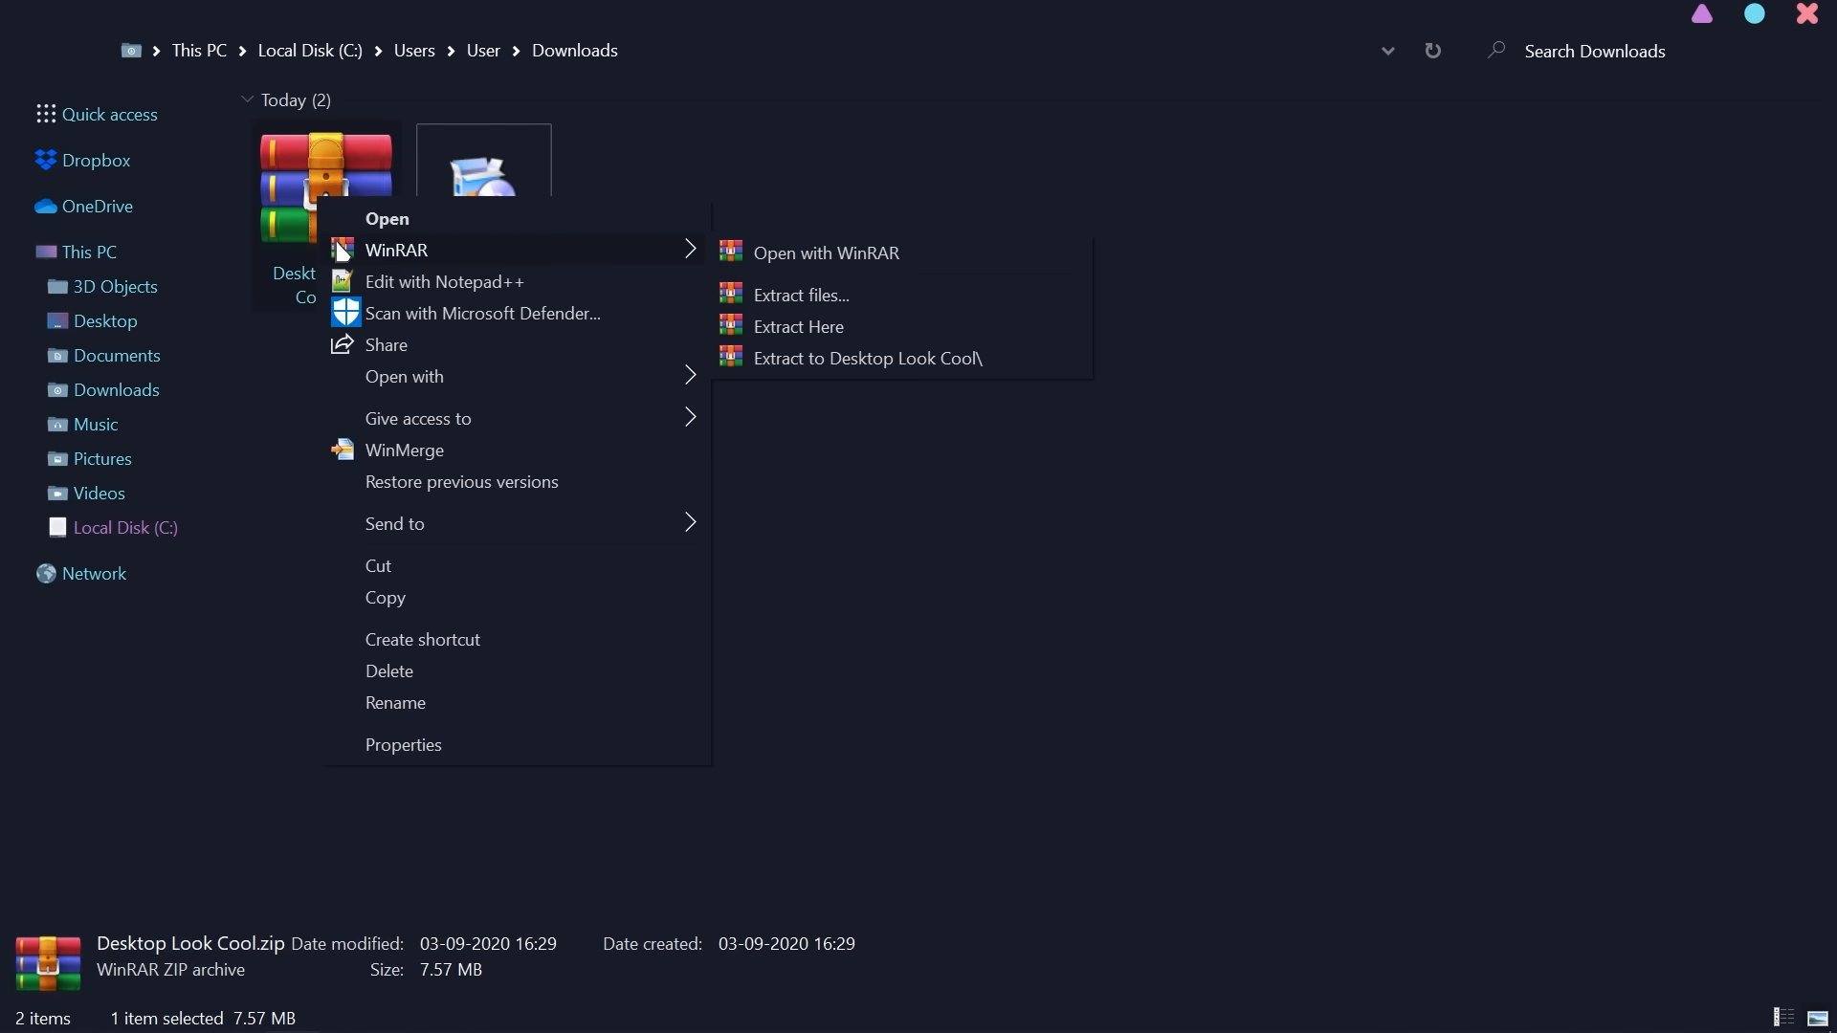
left_click(745, 325)
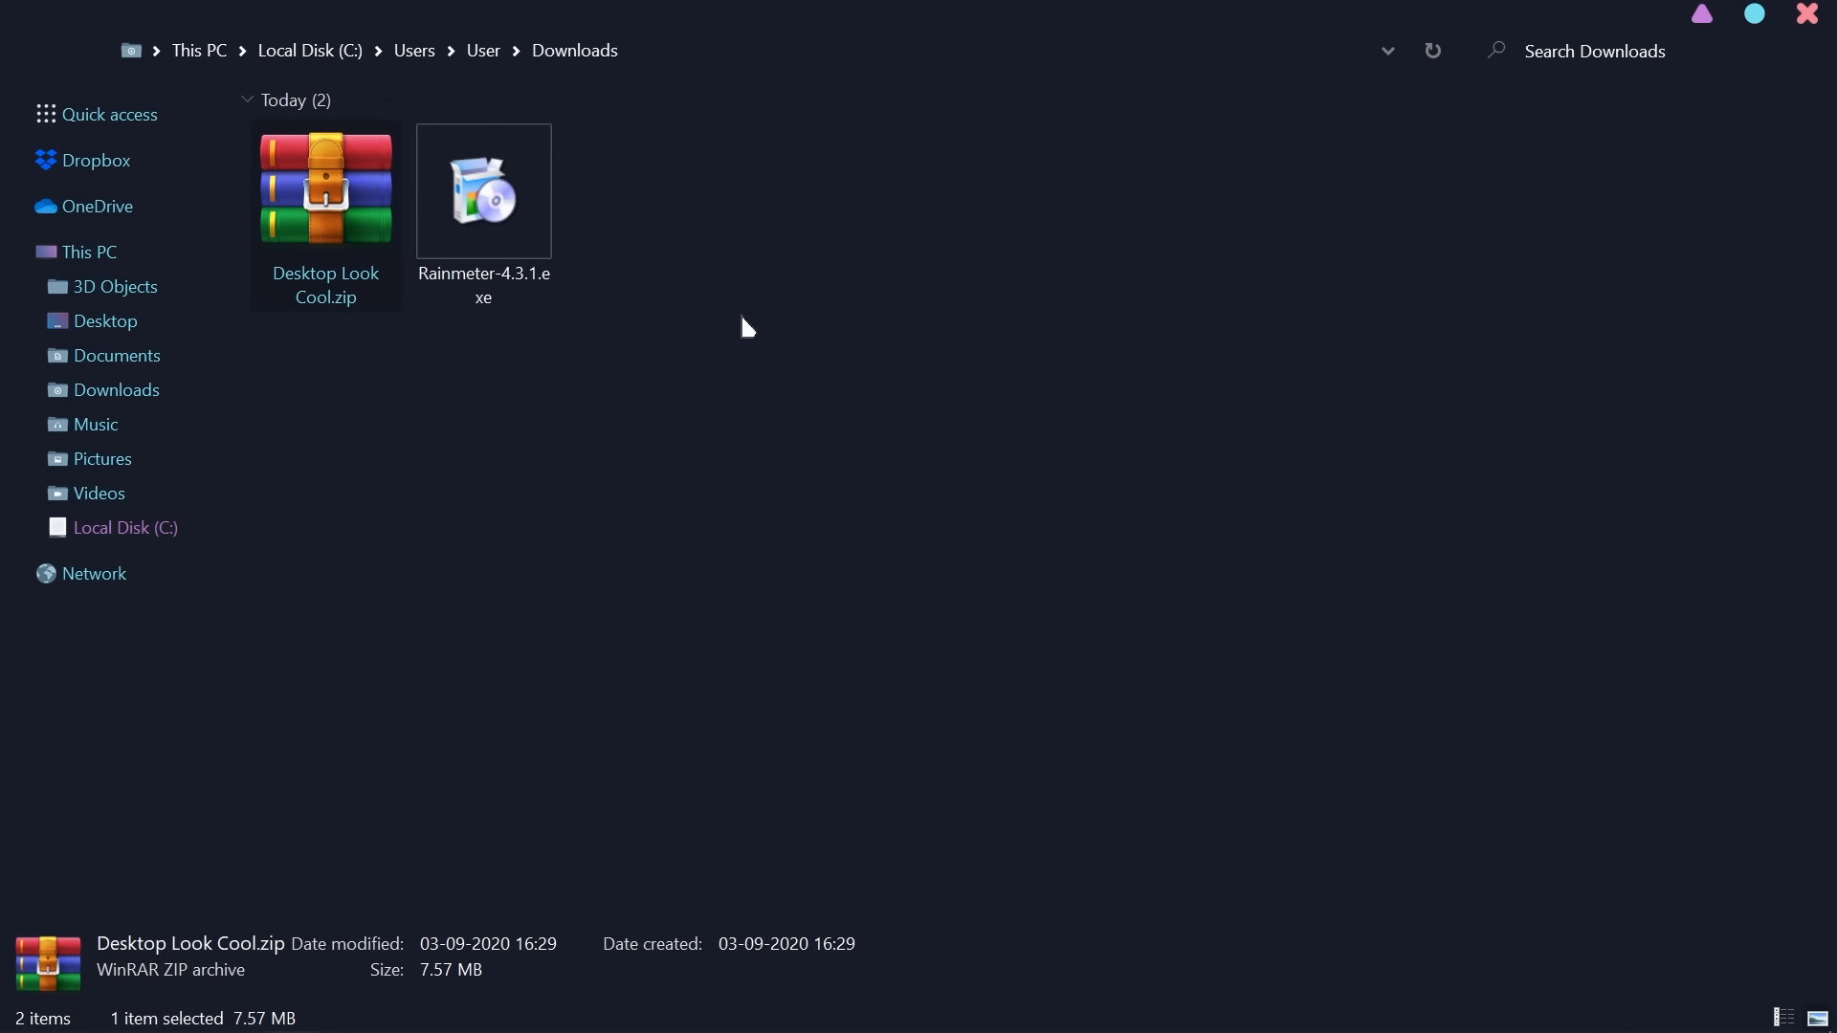
Install 1. Lumiero.rmskin from the Skin folder of Desktop Look Beautiful without applying the included layout
left_click(630, 207)
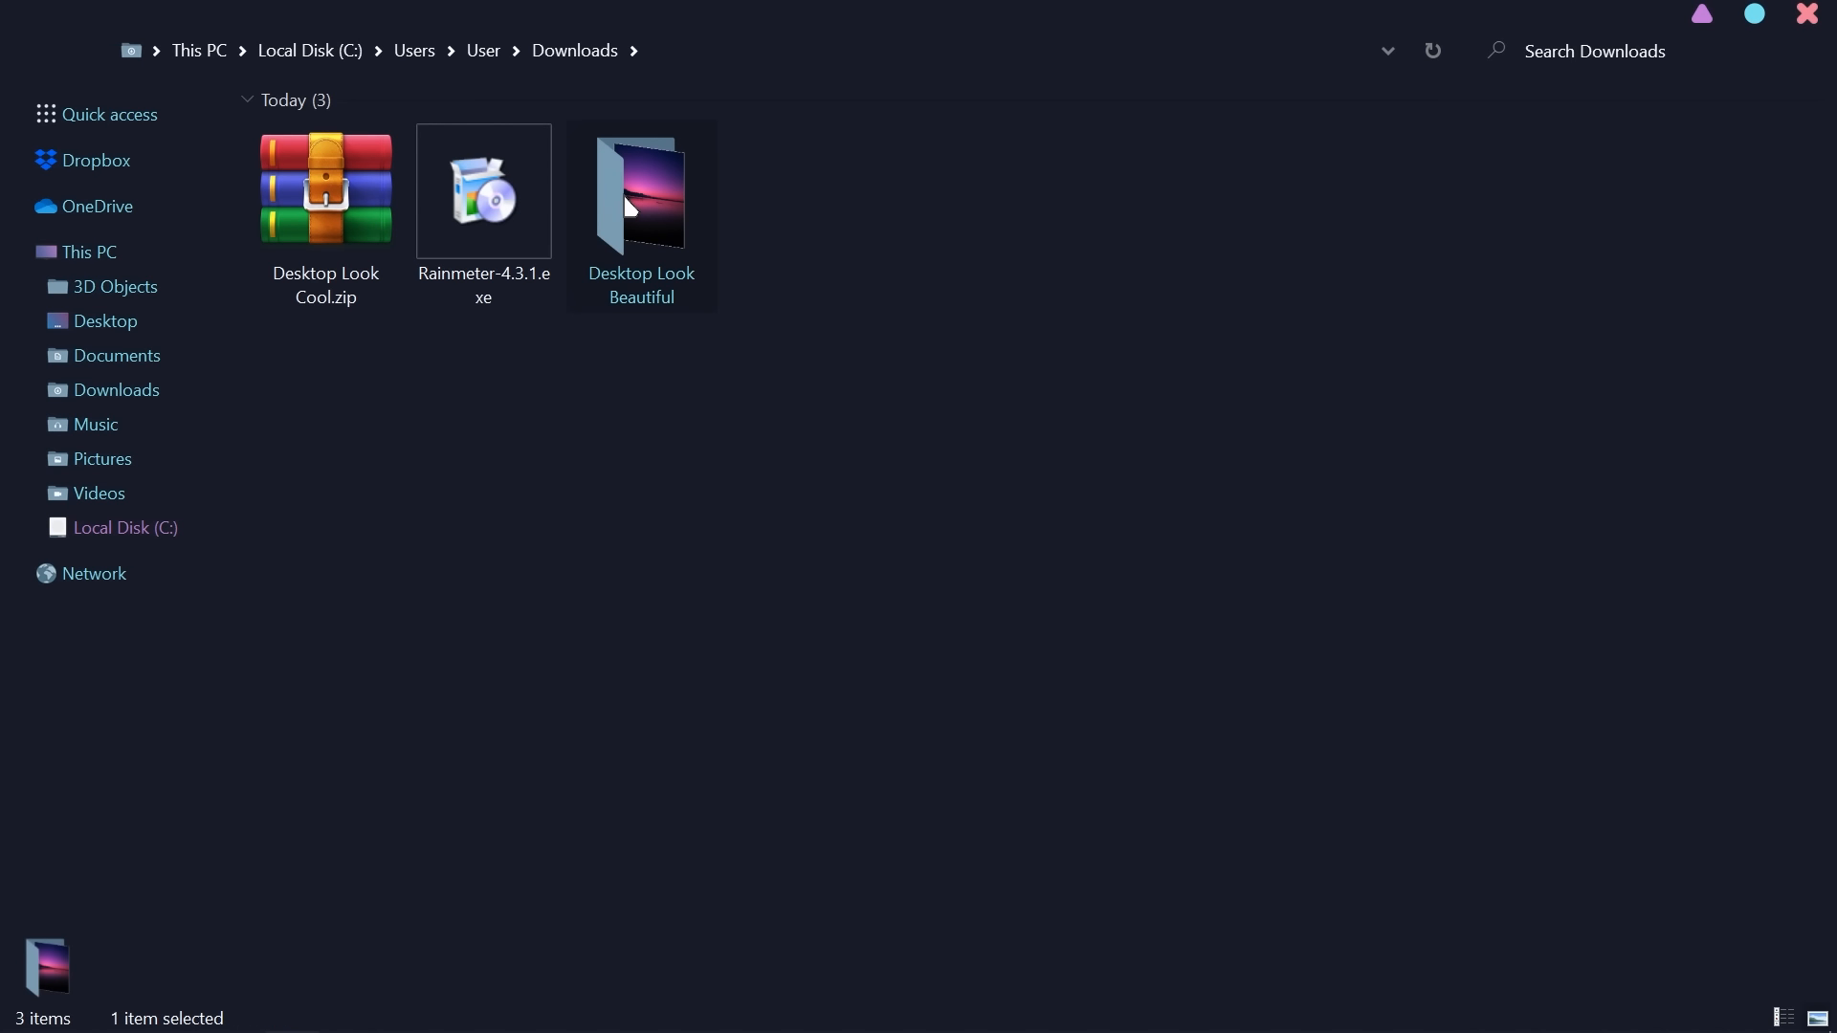
double_click(630, 208)
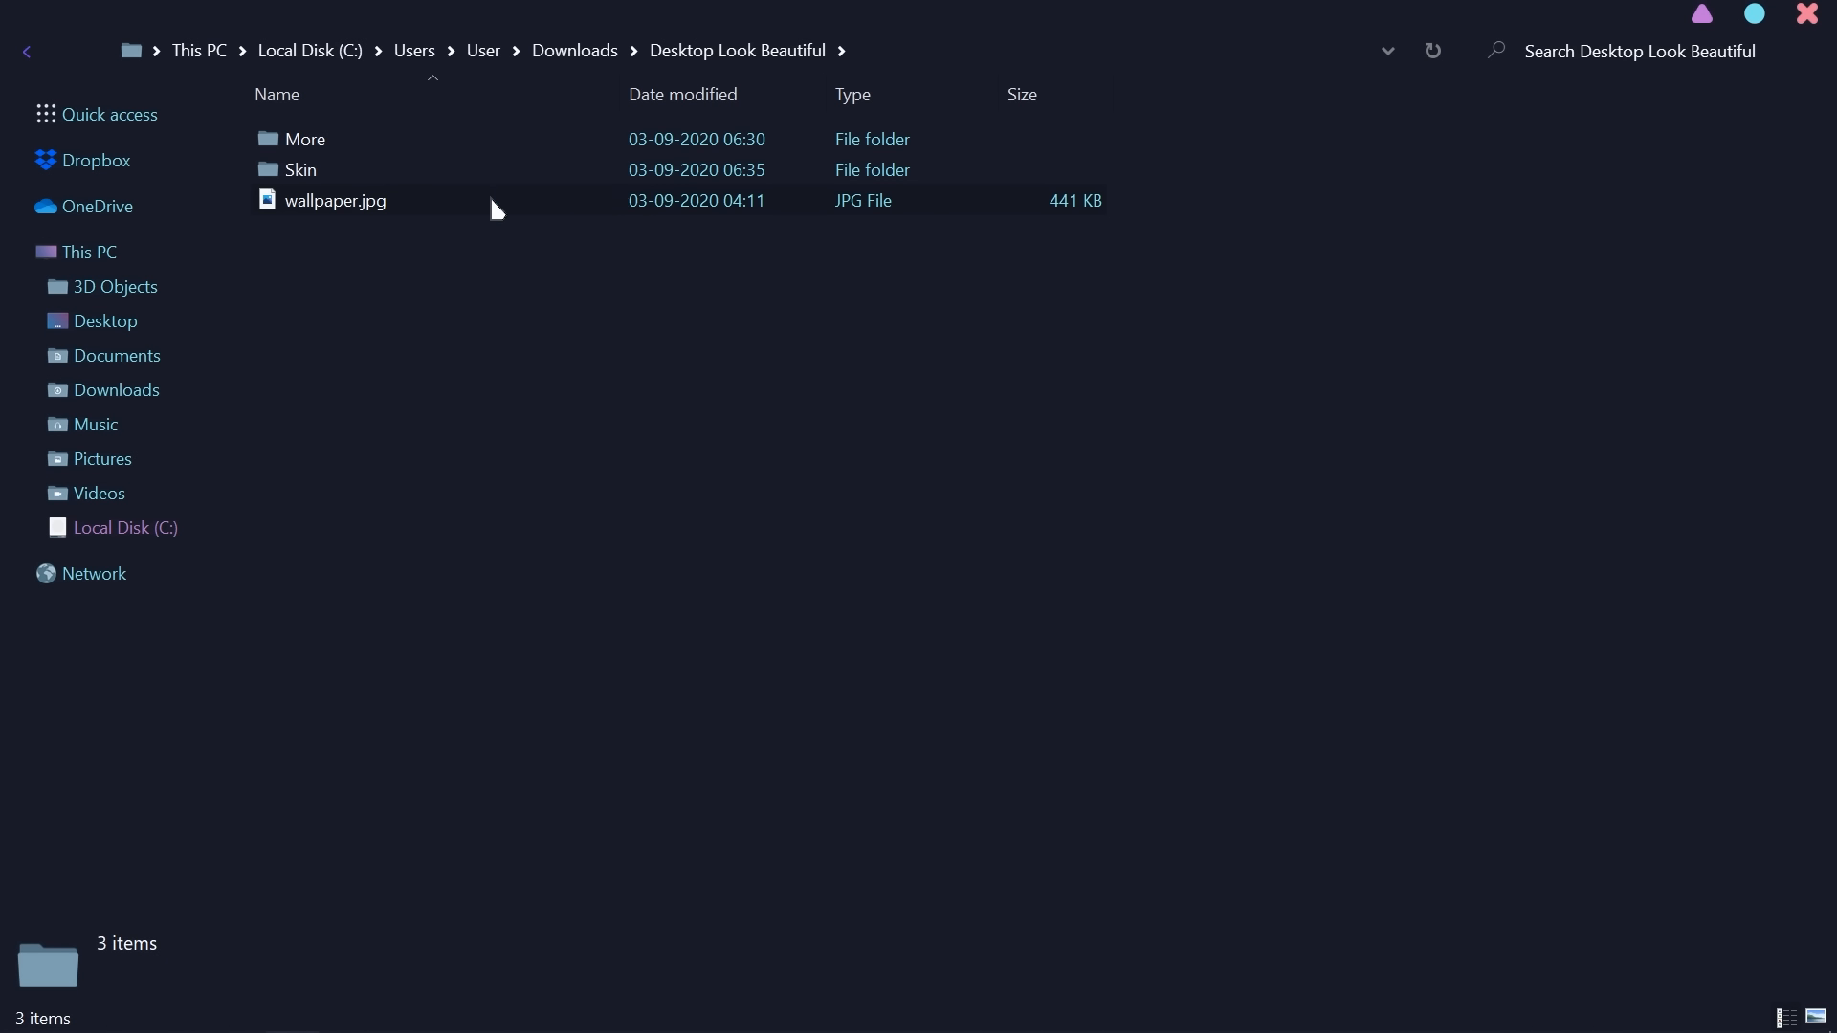
double_click(346, 170)
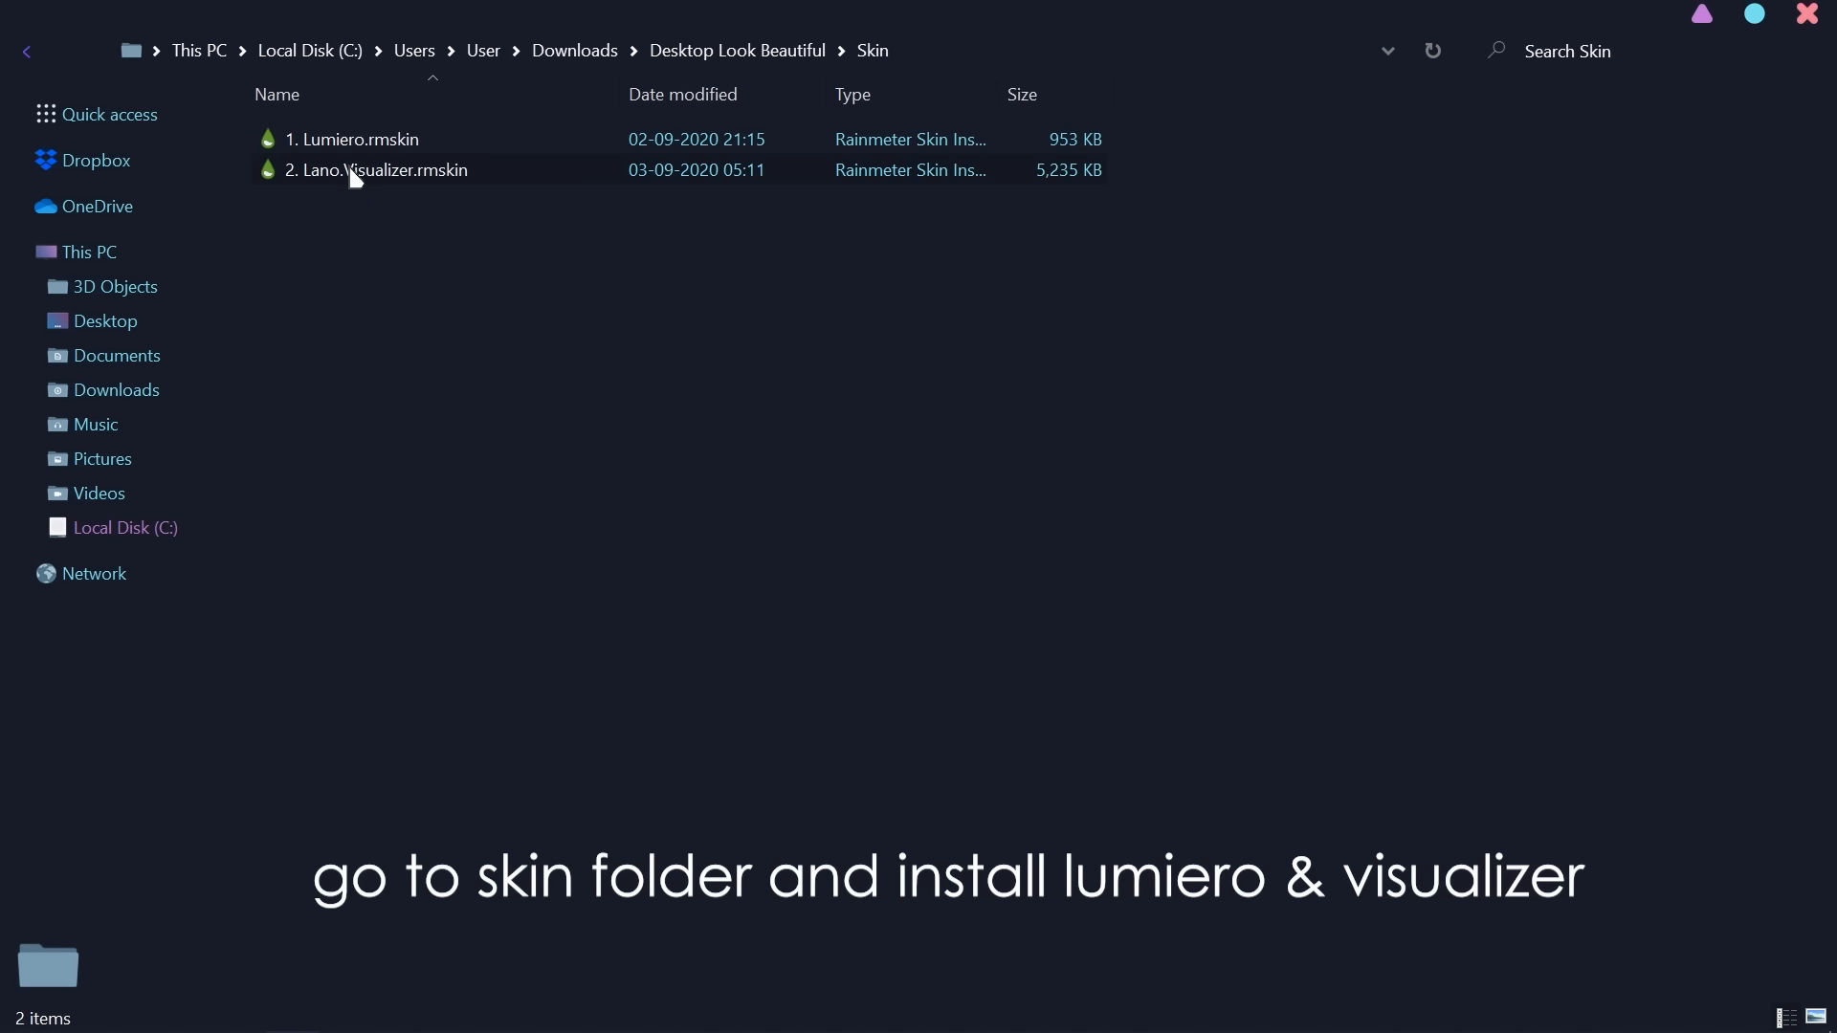
double_click(412, 144)
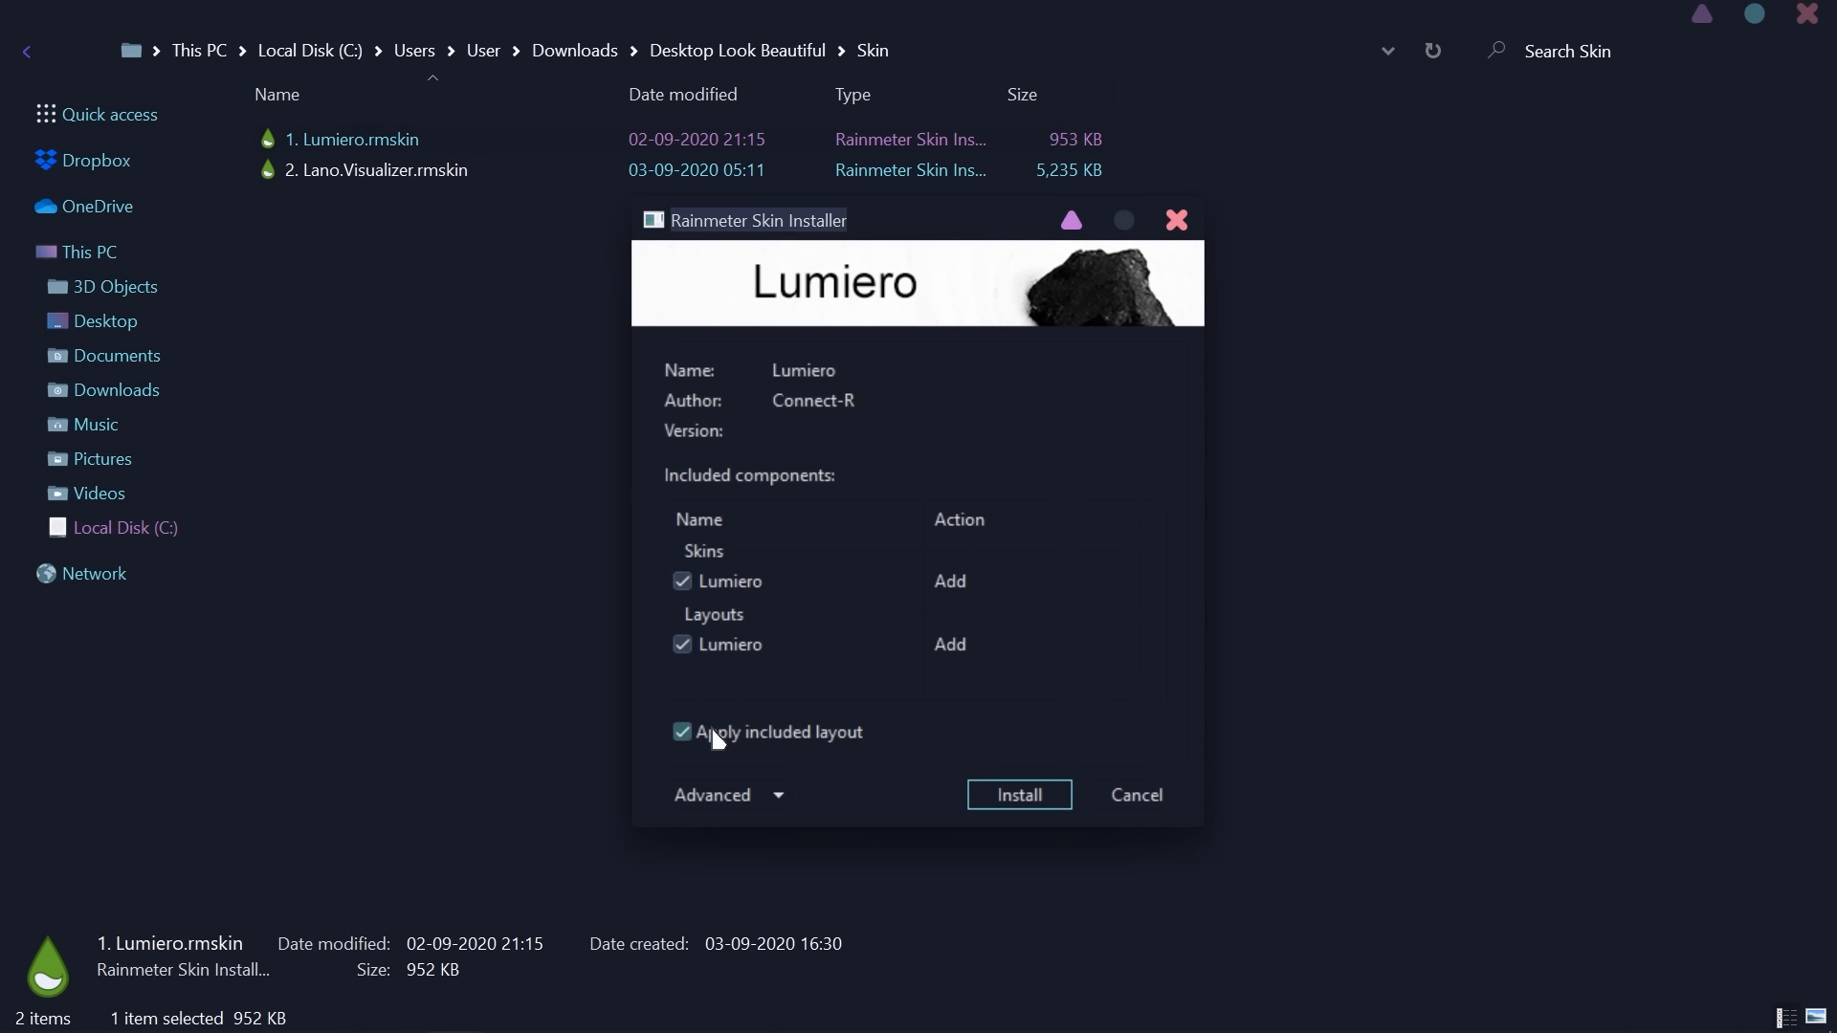
left_click(712, 729)
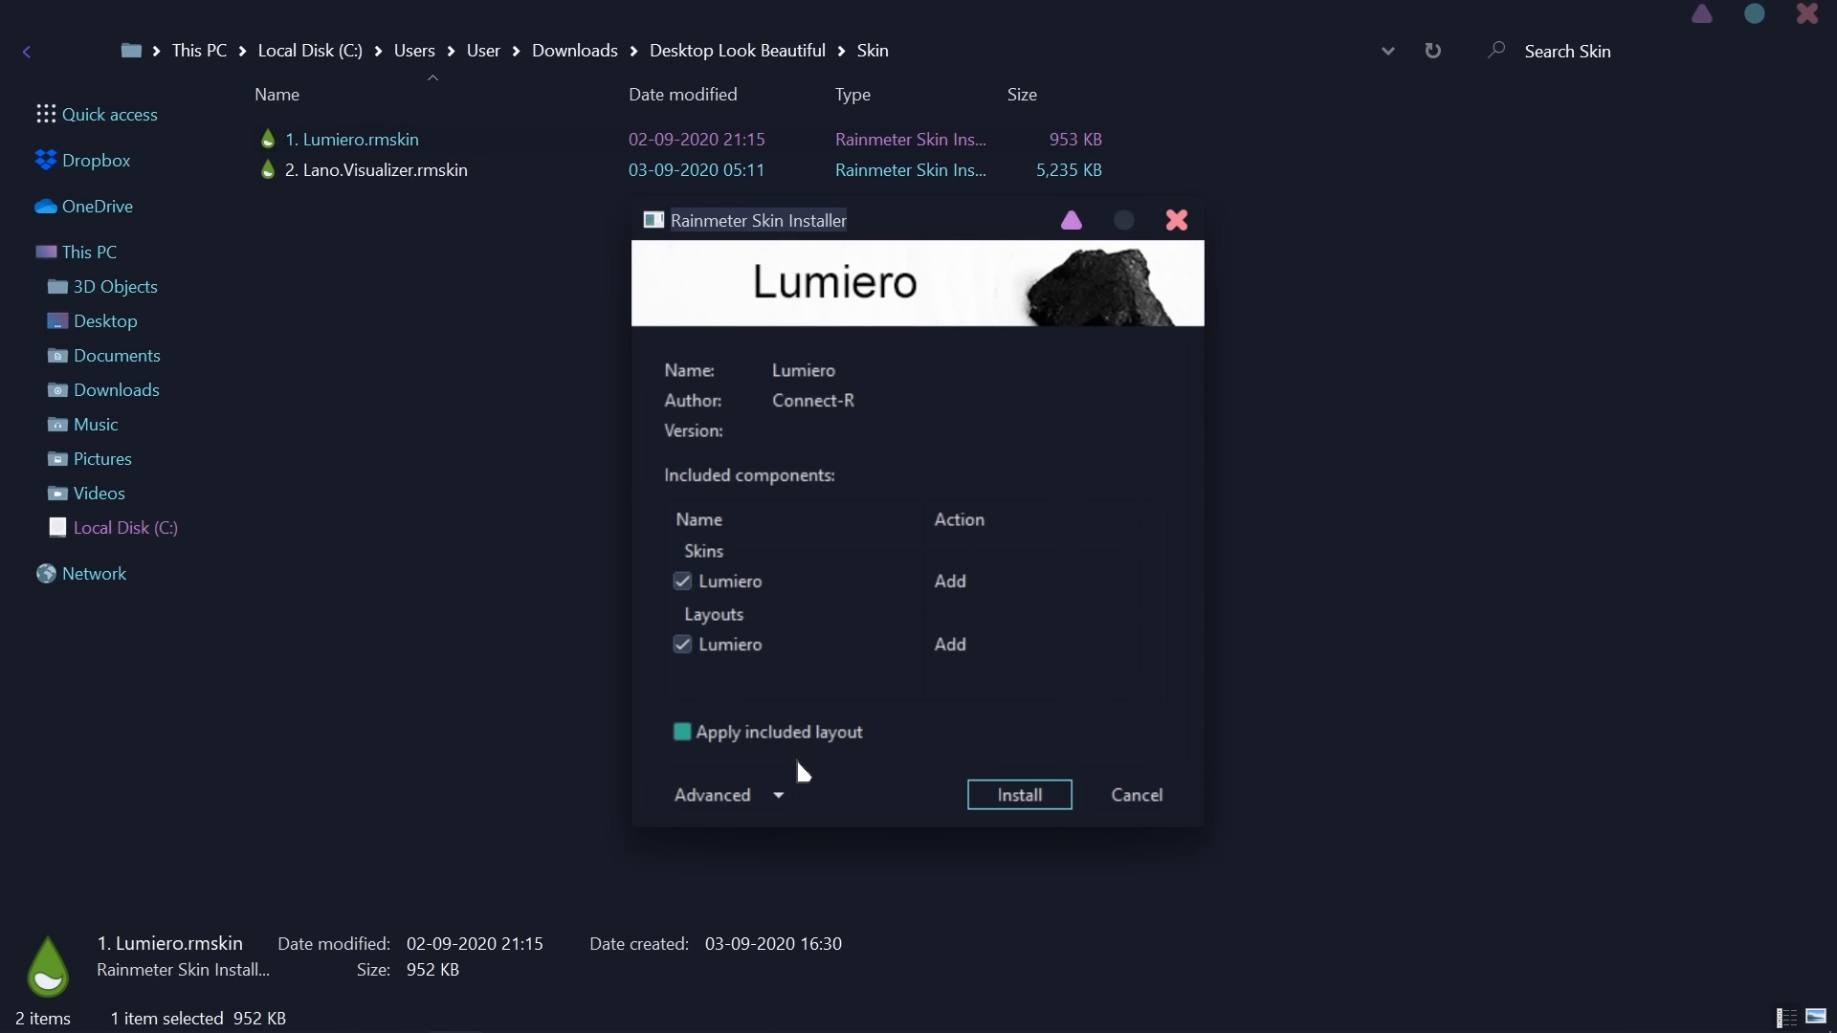
left_click(1016, 798)
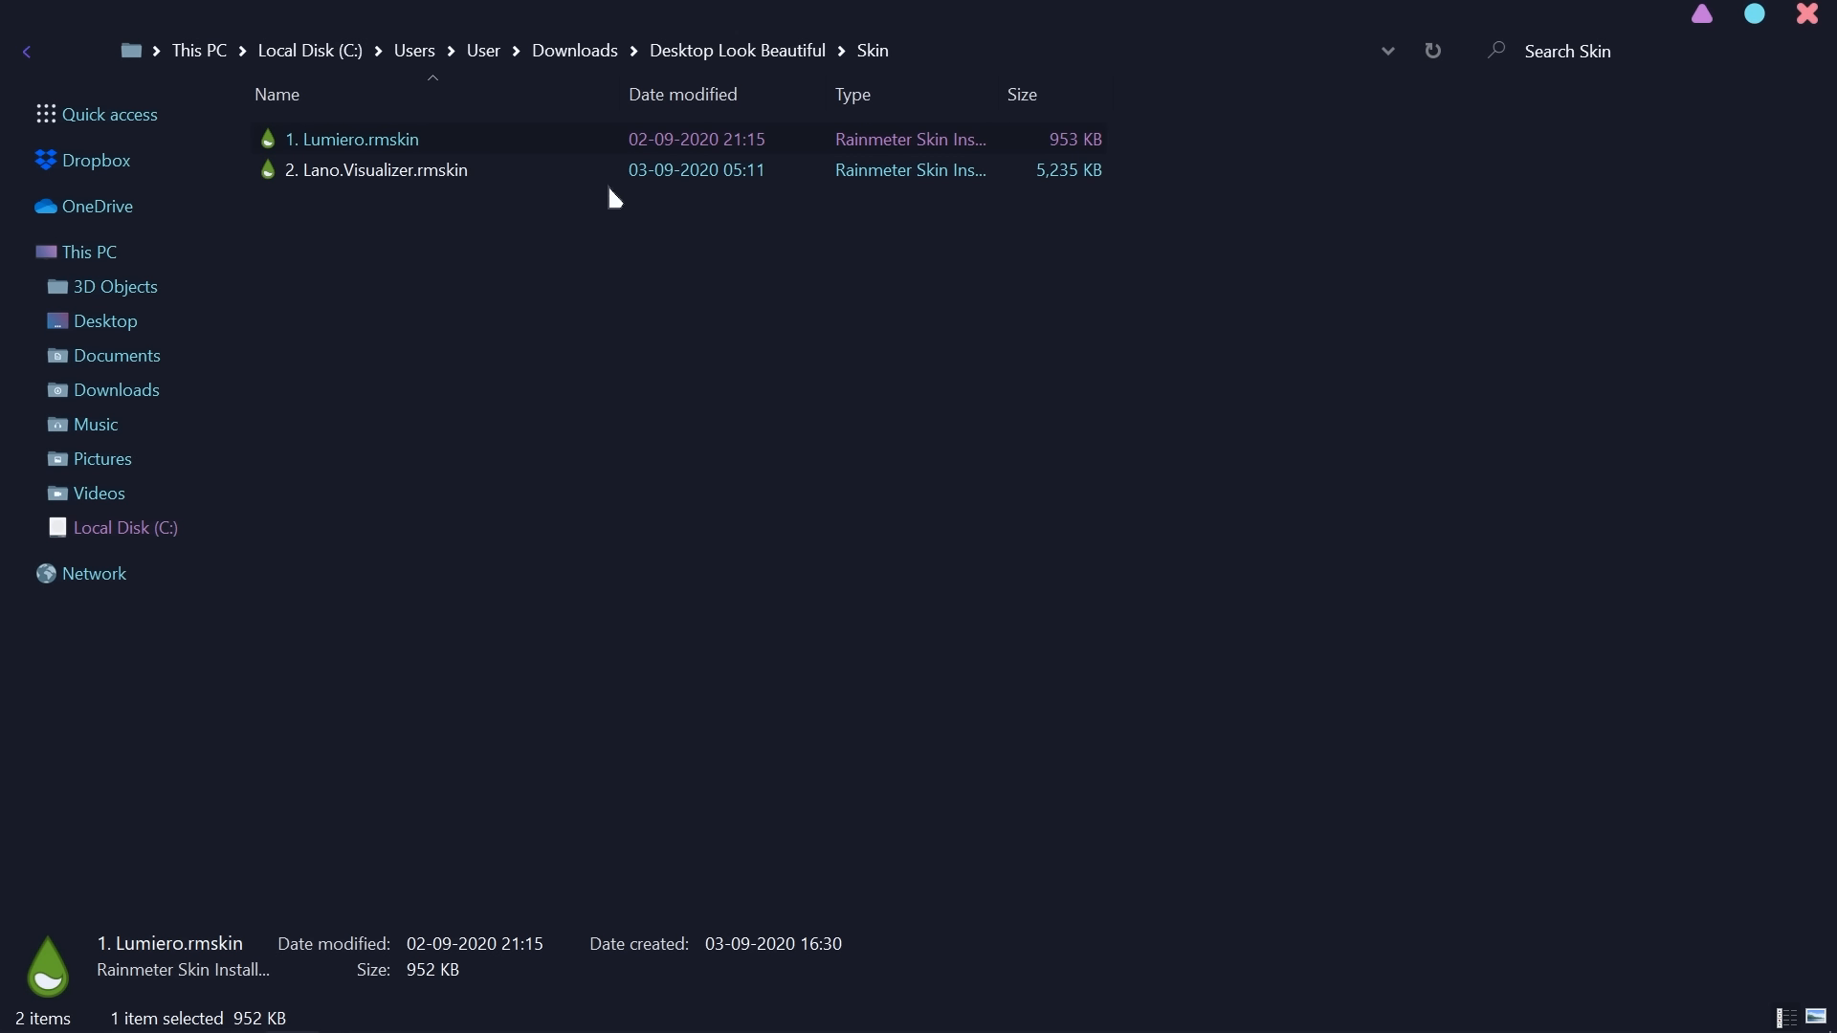
Install 2. Lano.Visualizer.rmskin with all its components but without loading the included skins
double_click(394, 177)
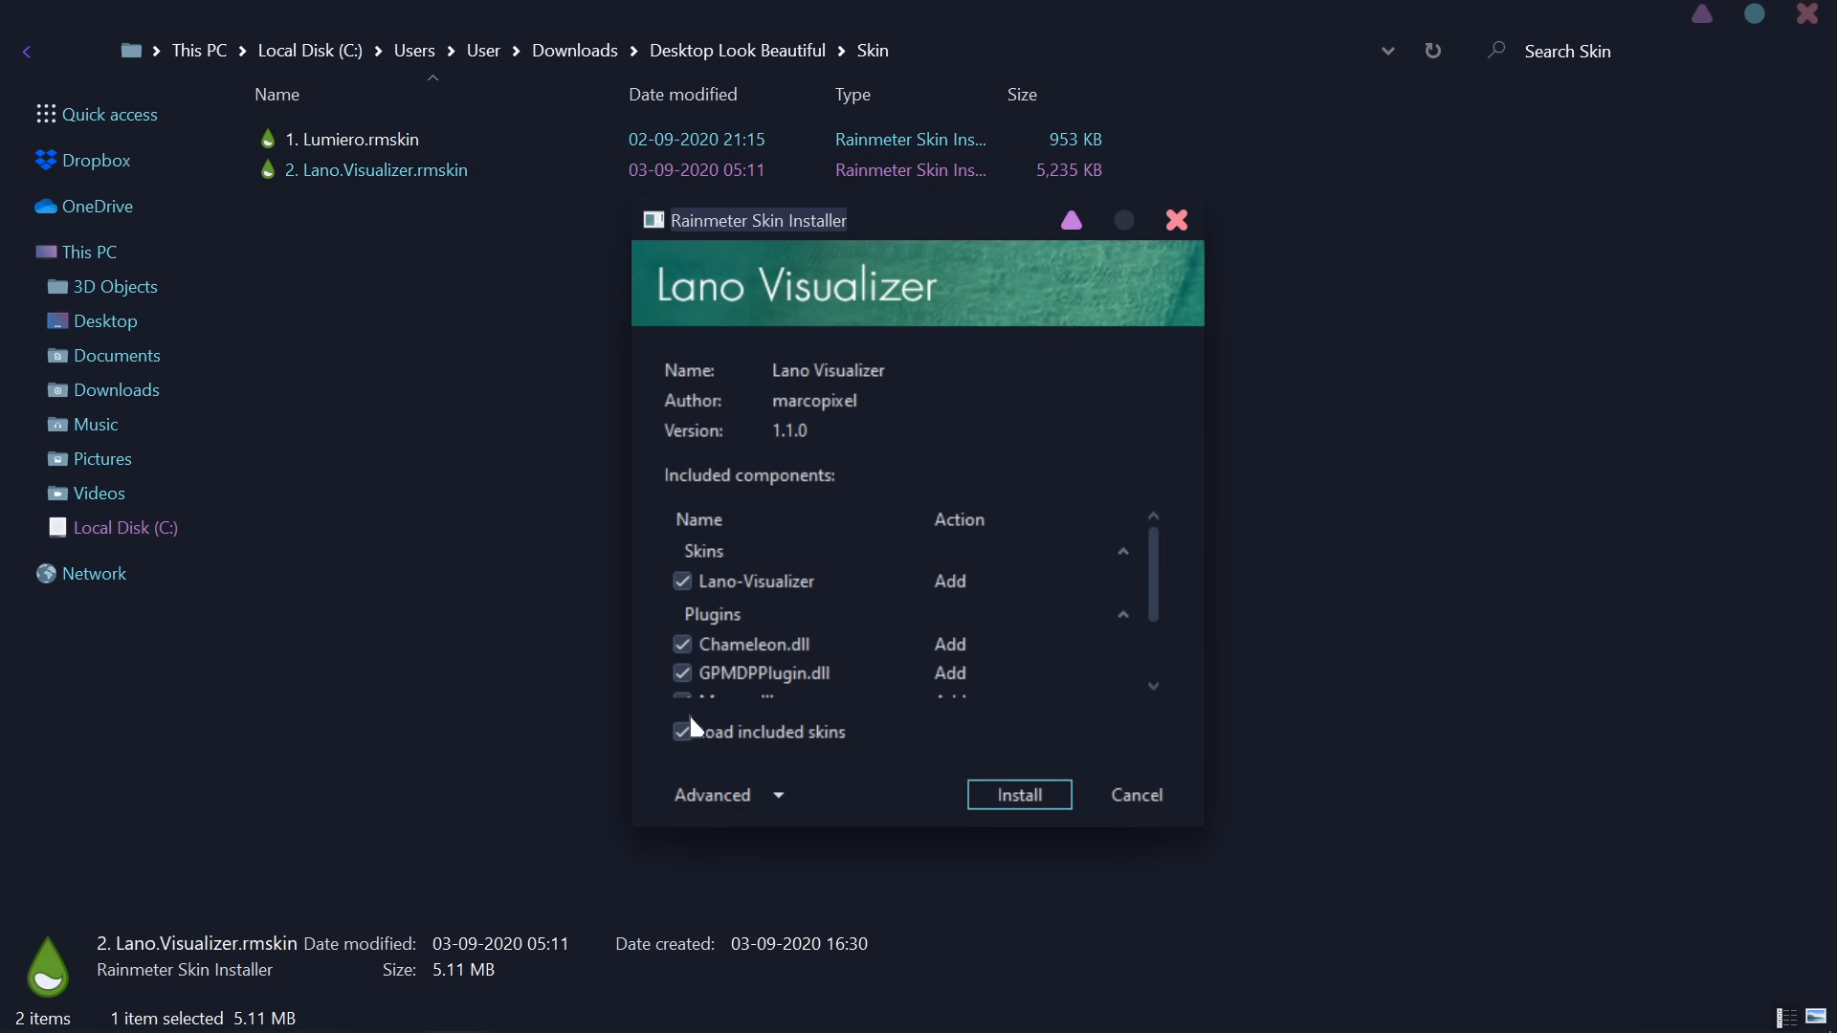
left_click(689, 733)
left_click_drag(1161, 597, 1156, 657)
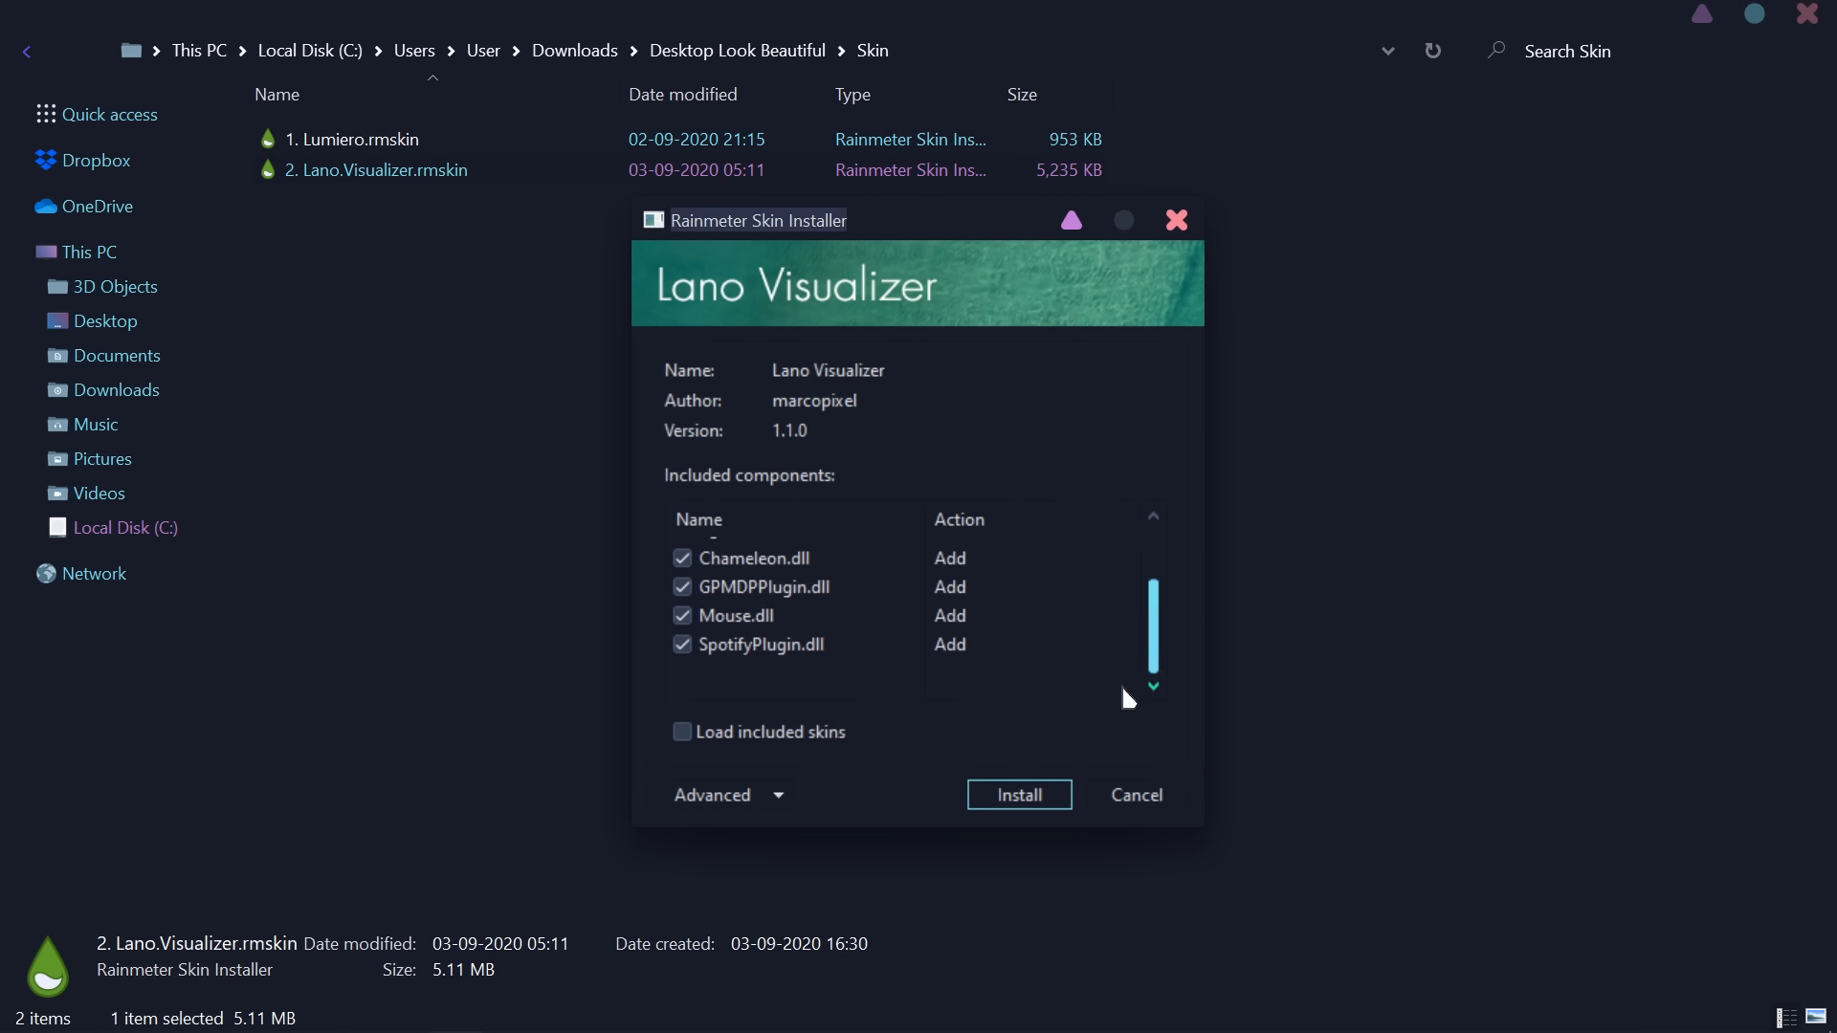
left_click(1014, 794)
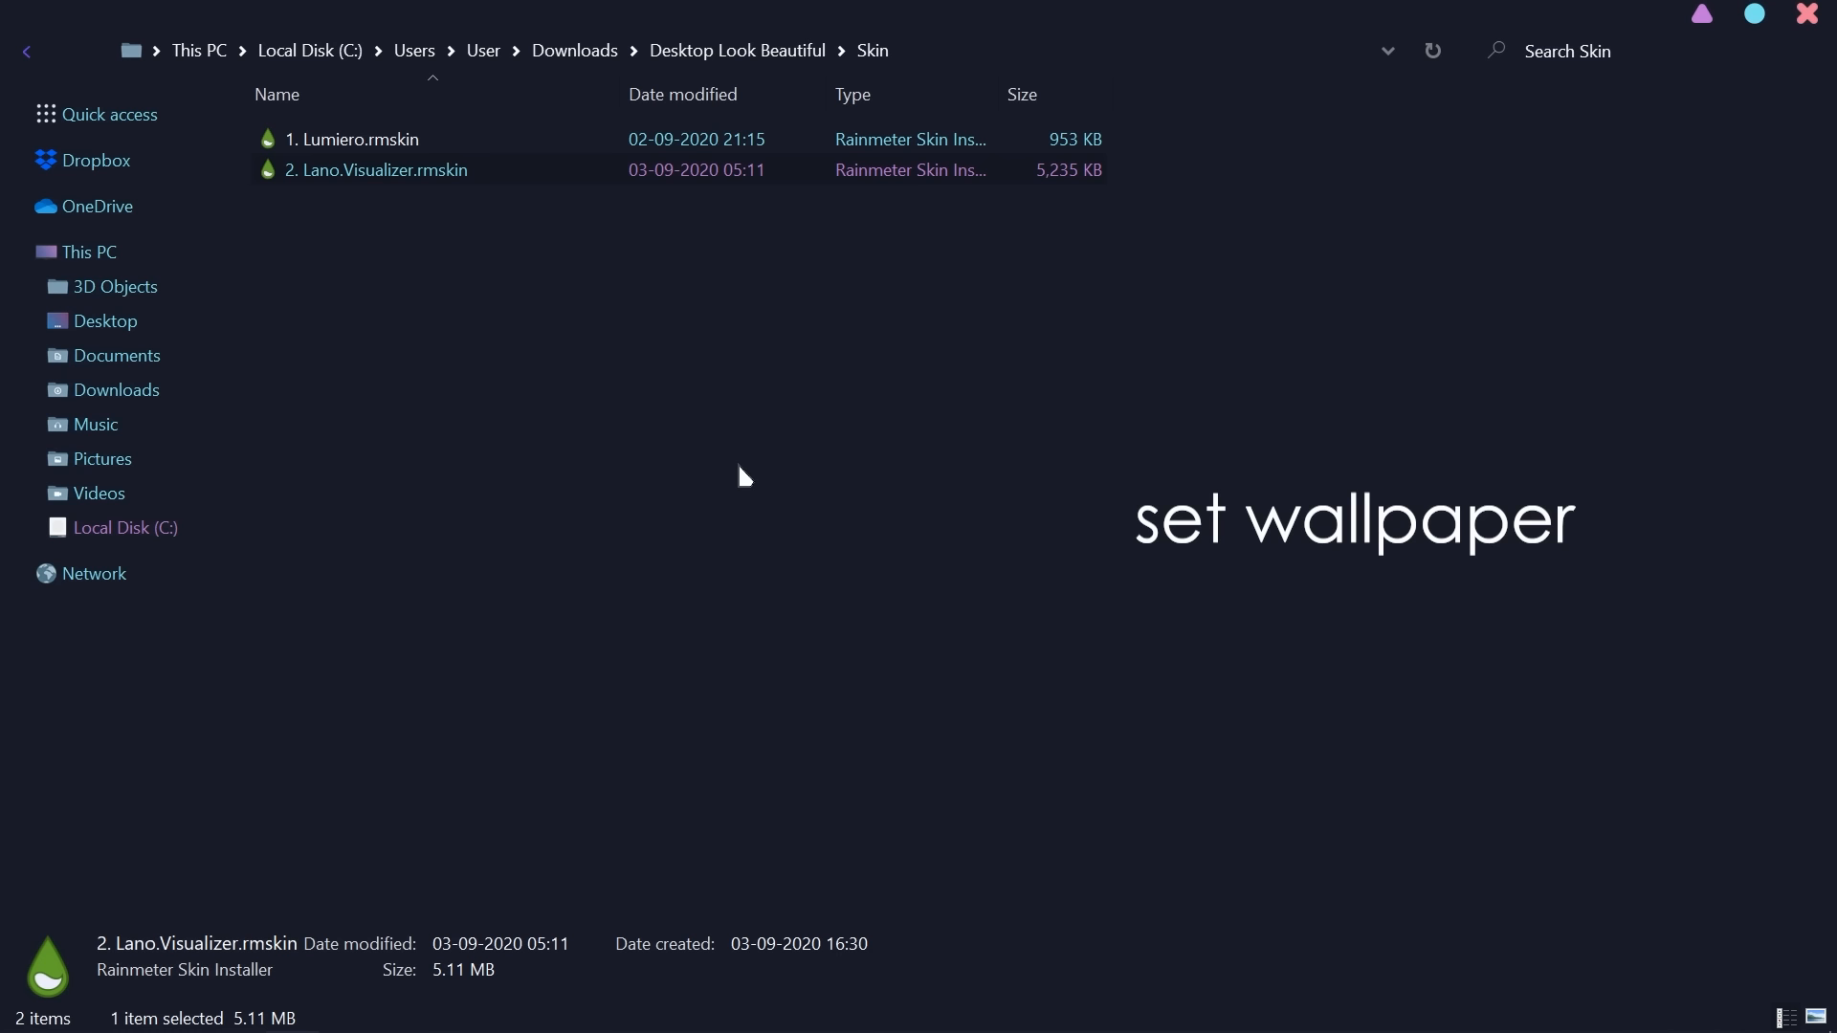
Set wallpaper.jpg from the Desktop Look Beautiful folder as the desktop background and close the photo viewer
left_click(42, 45)
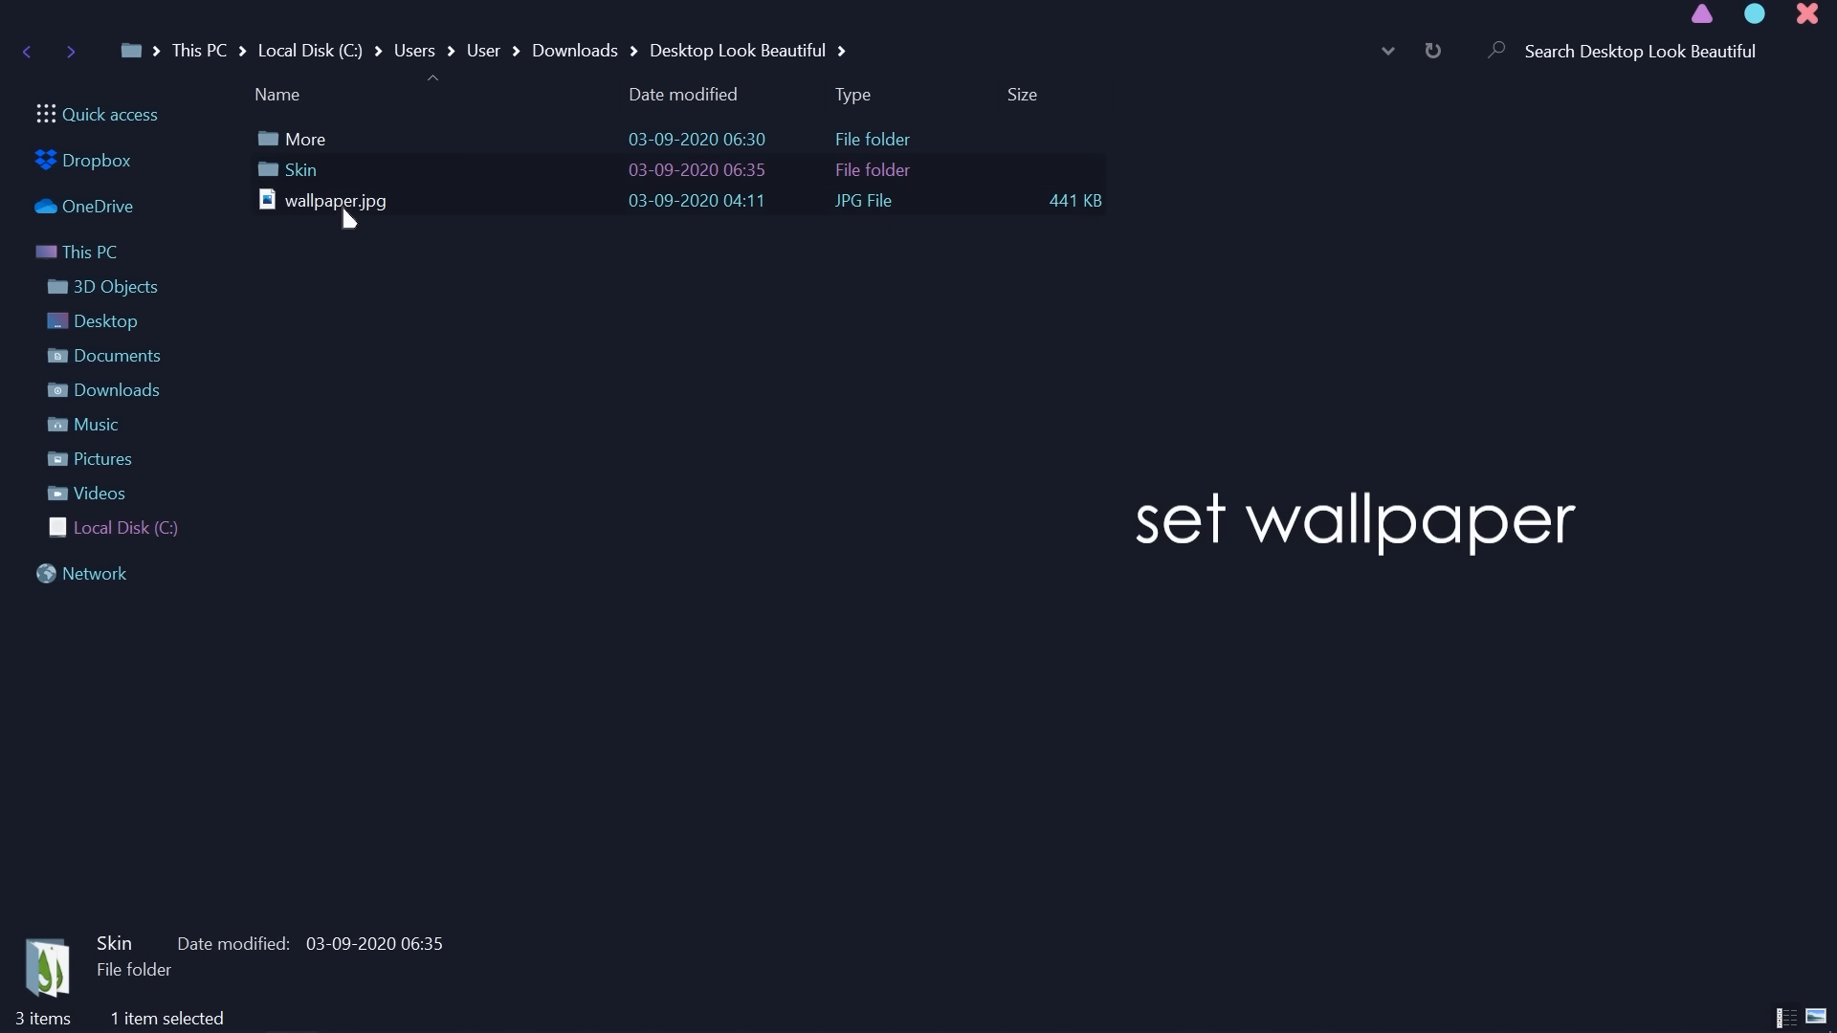
double_click(343, 208)
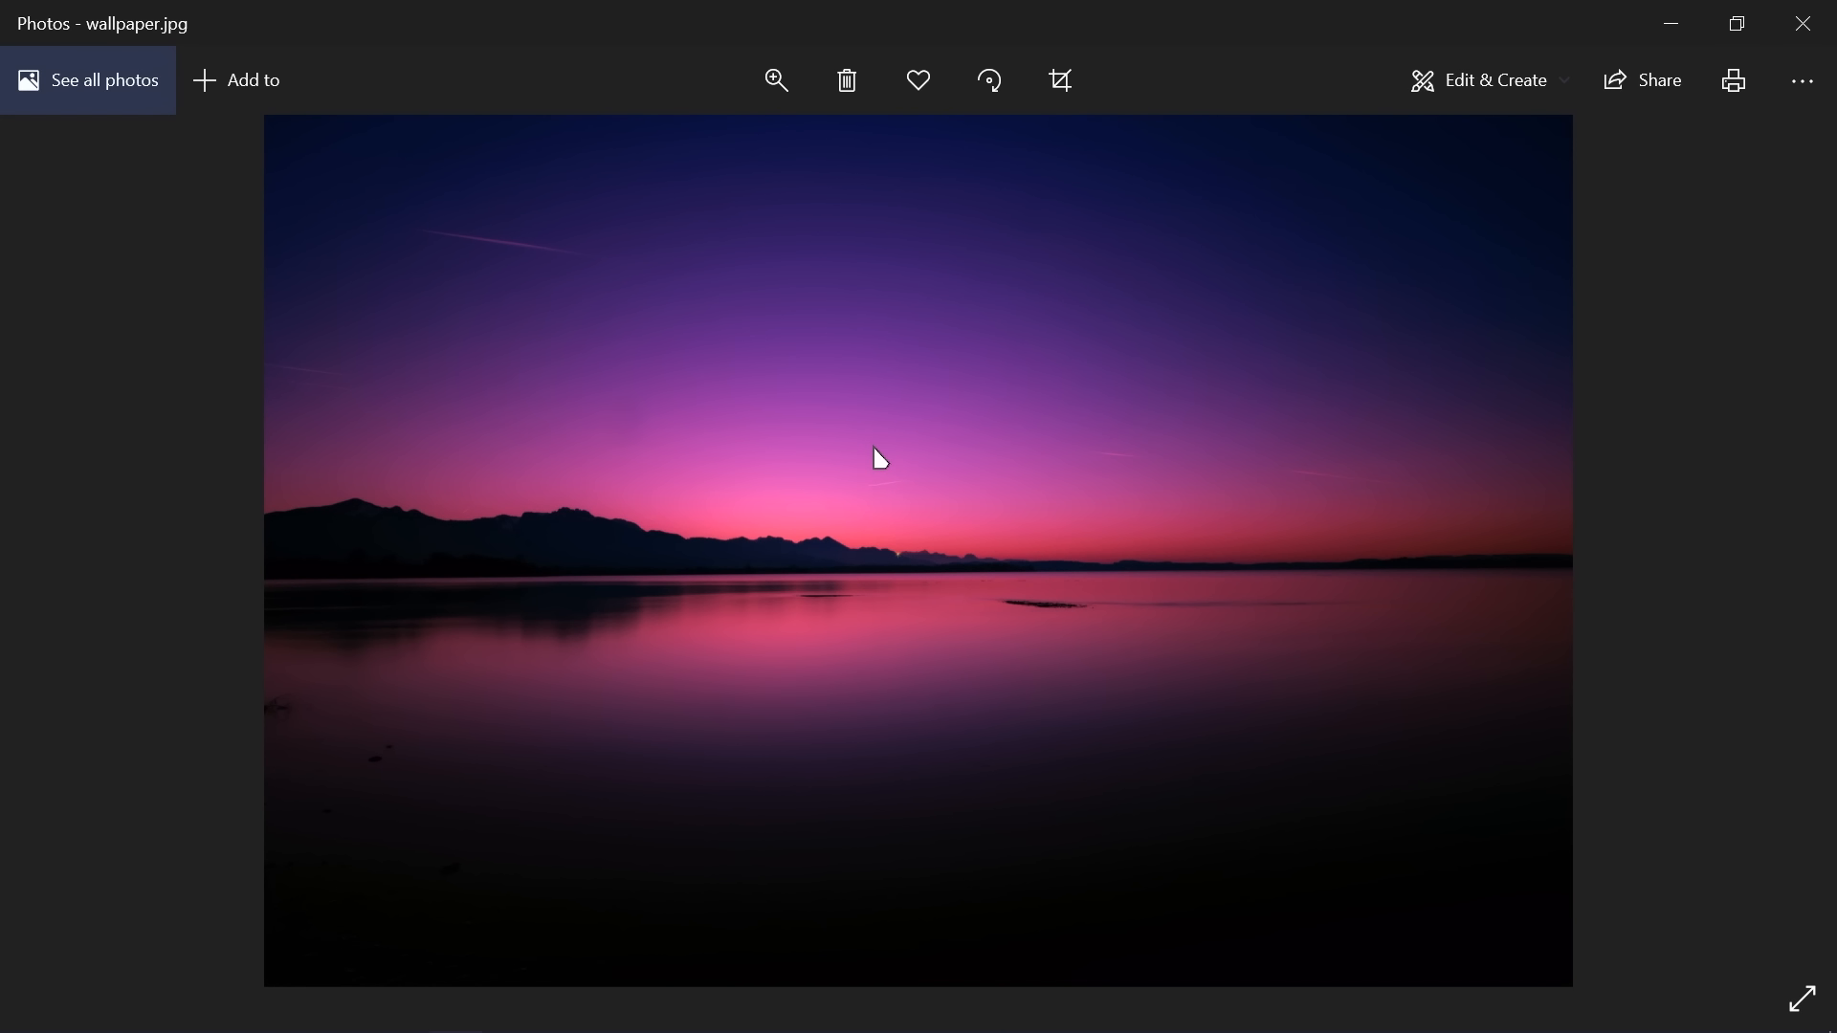
right_click(873, 447)
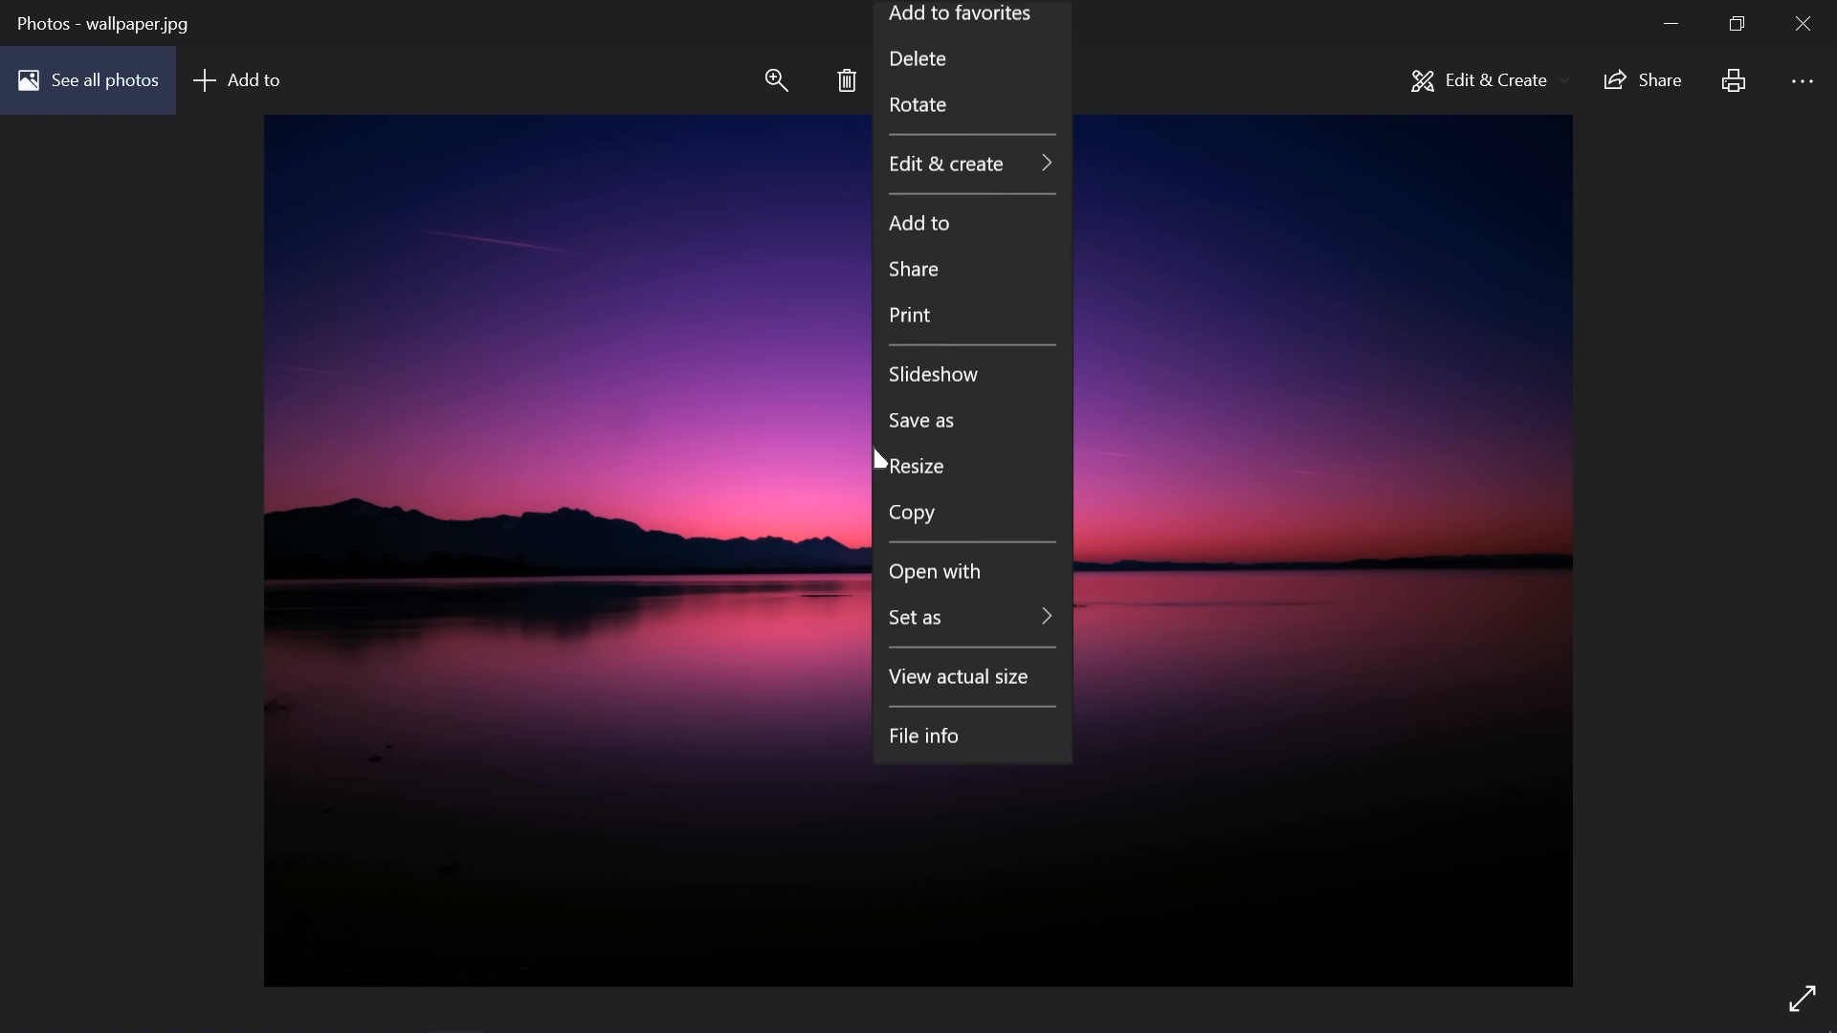
mouse_move(1018, 636)
left_click(1116, 683)
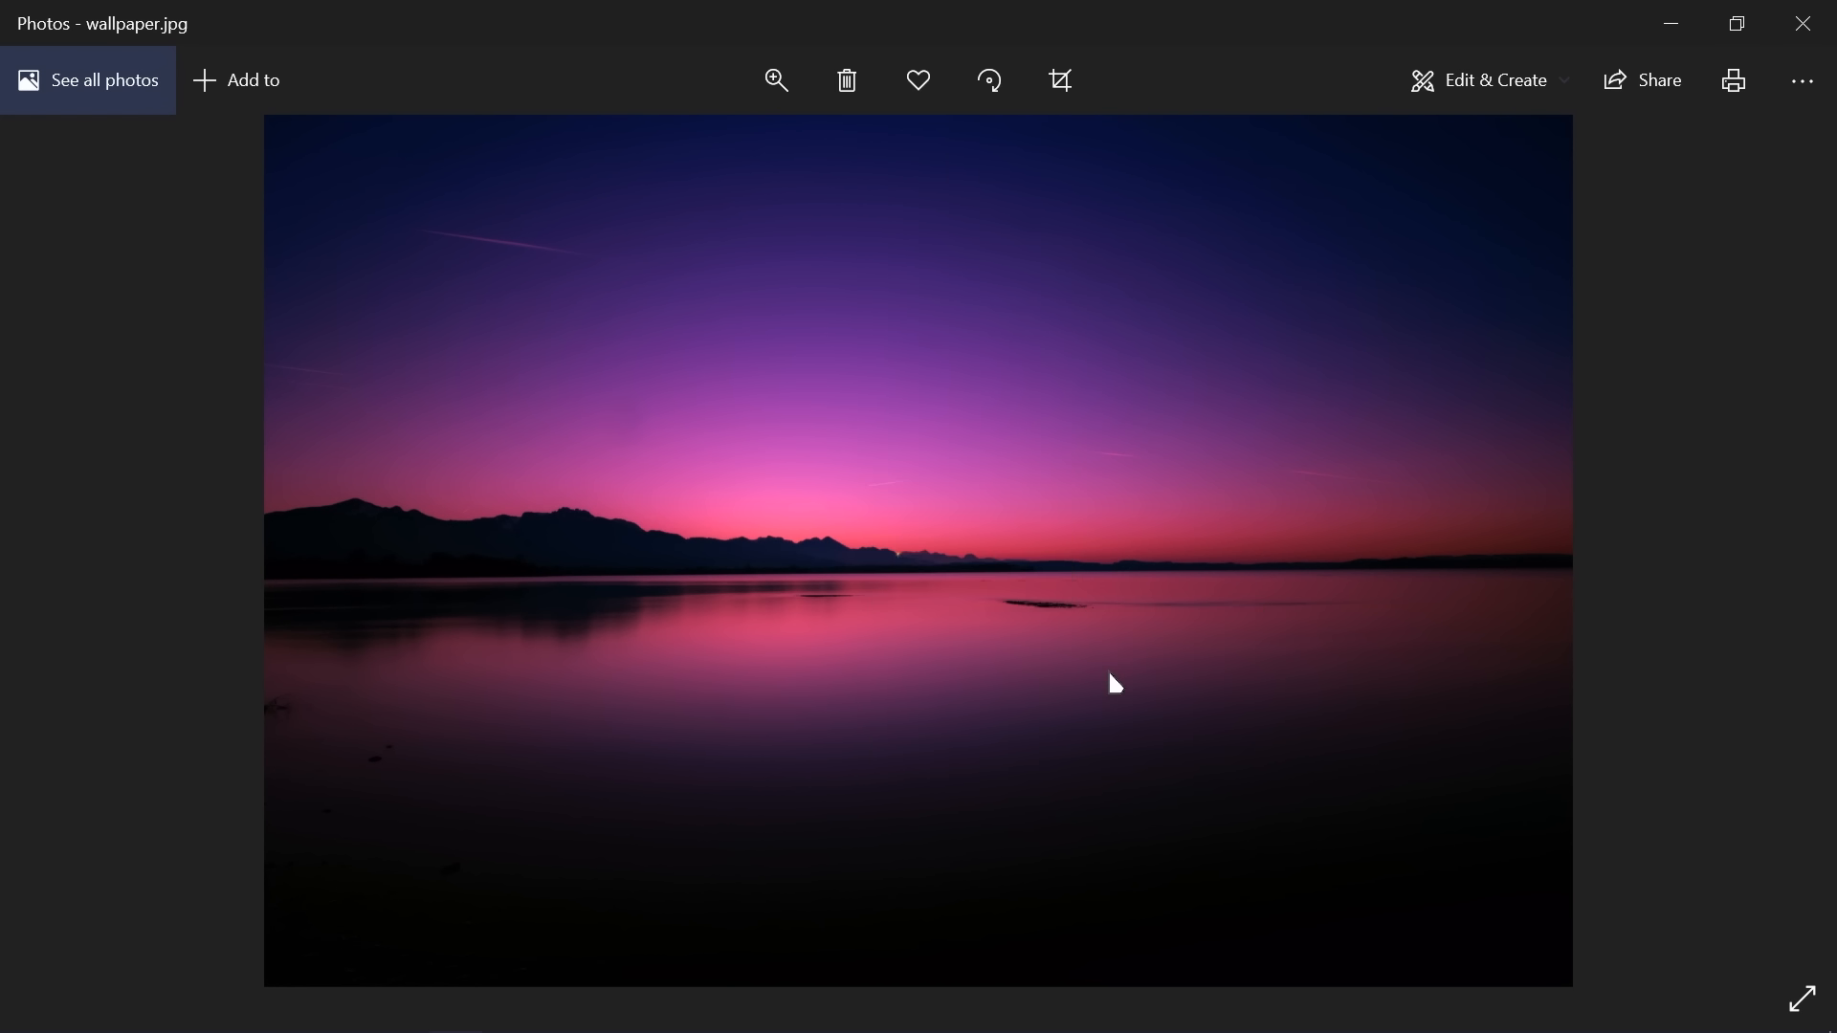
left_click(1803, 23)
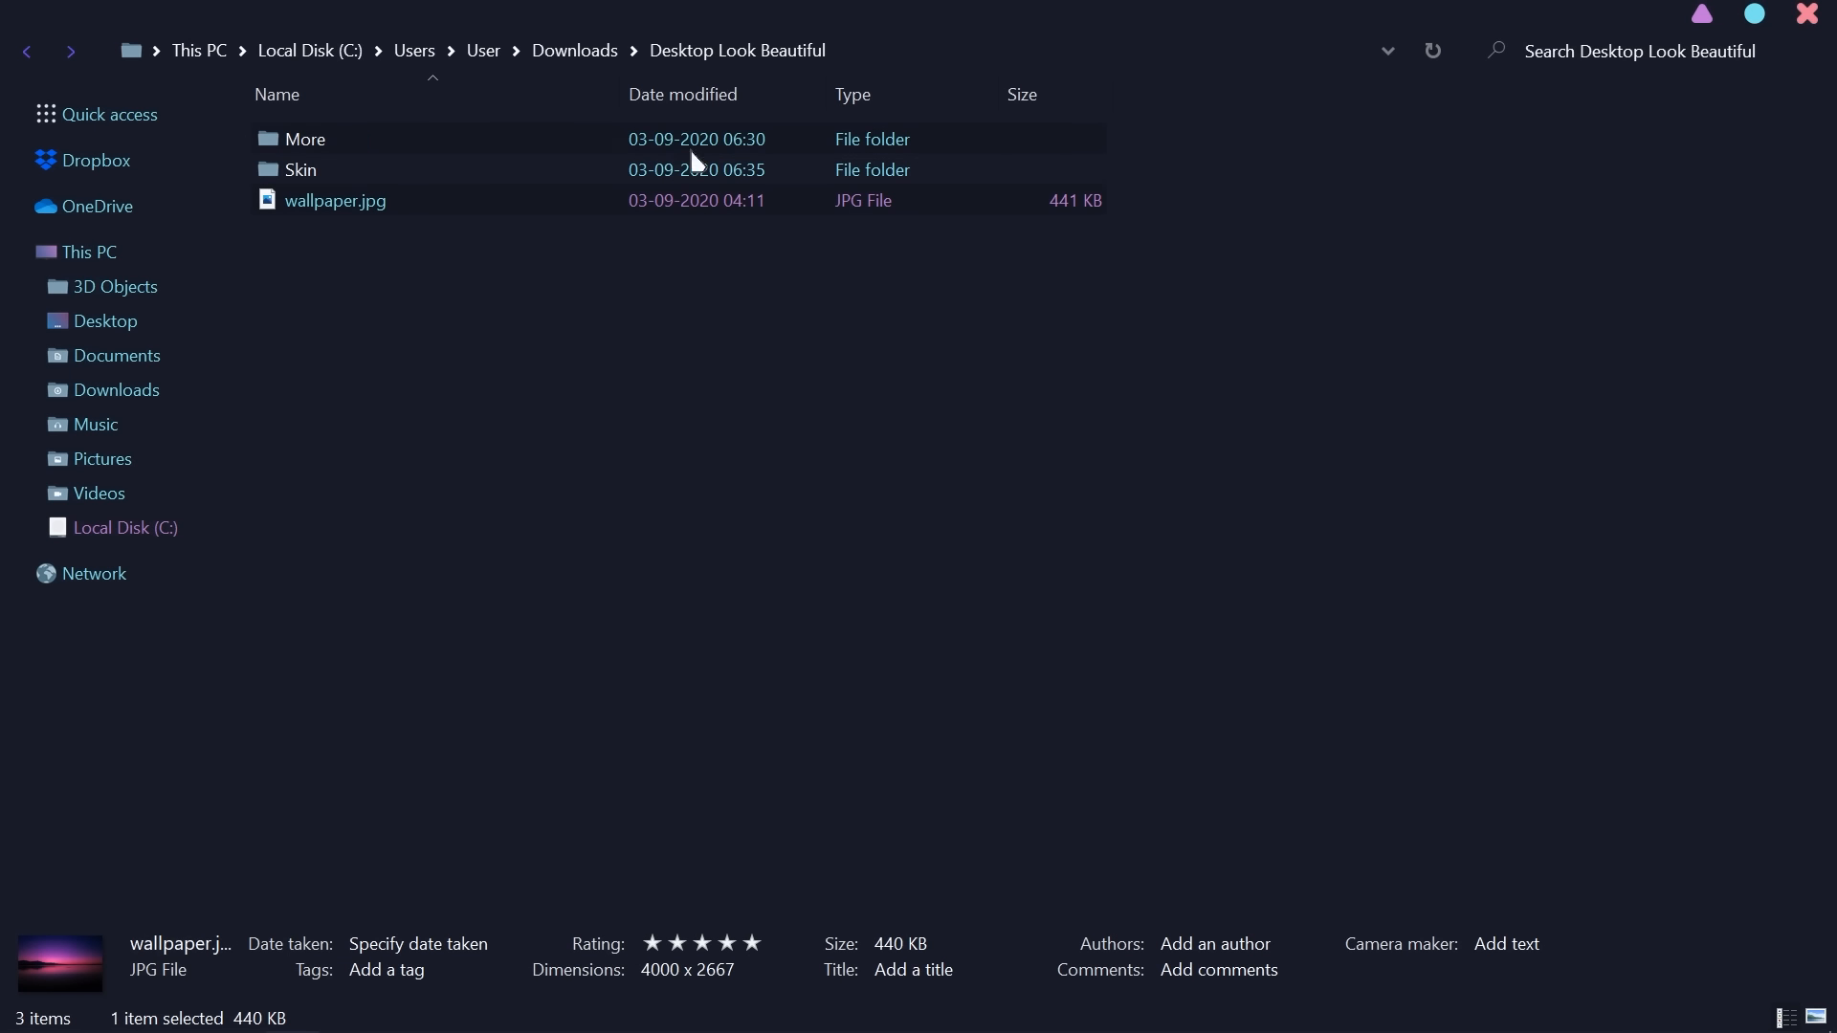
Copy the Birds_gif, Lumiero and Rainmeter Dock folders from the More folder of Desktop Look Beautiful
double_click(593, 125)
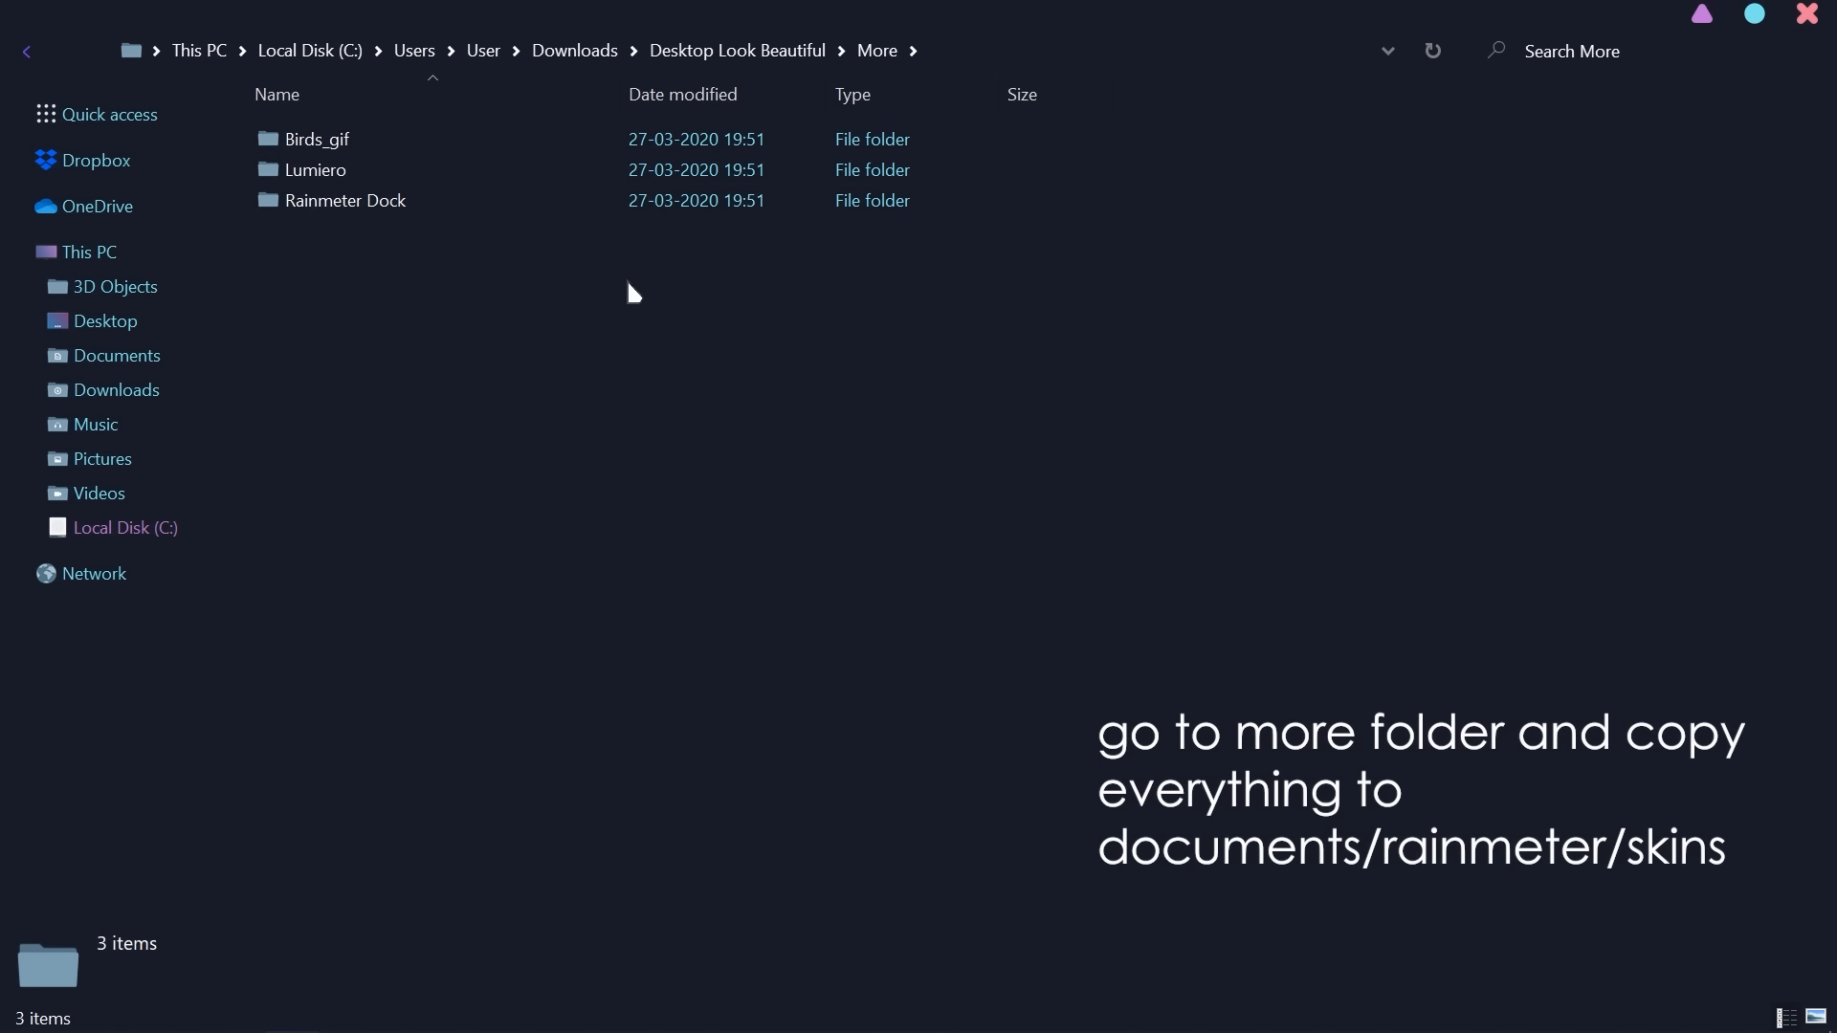
left_click_drag(561, 277, 280, 104)
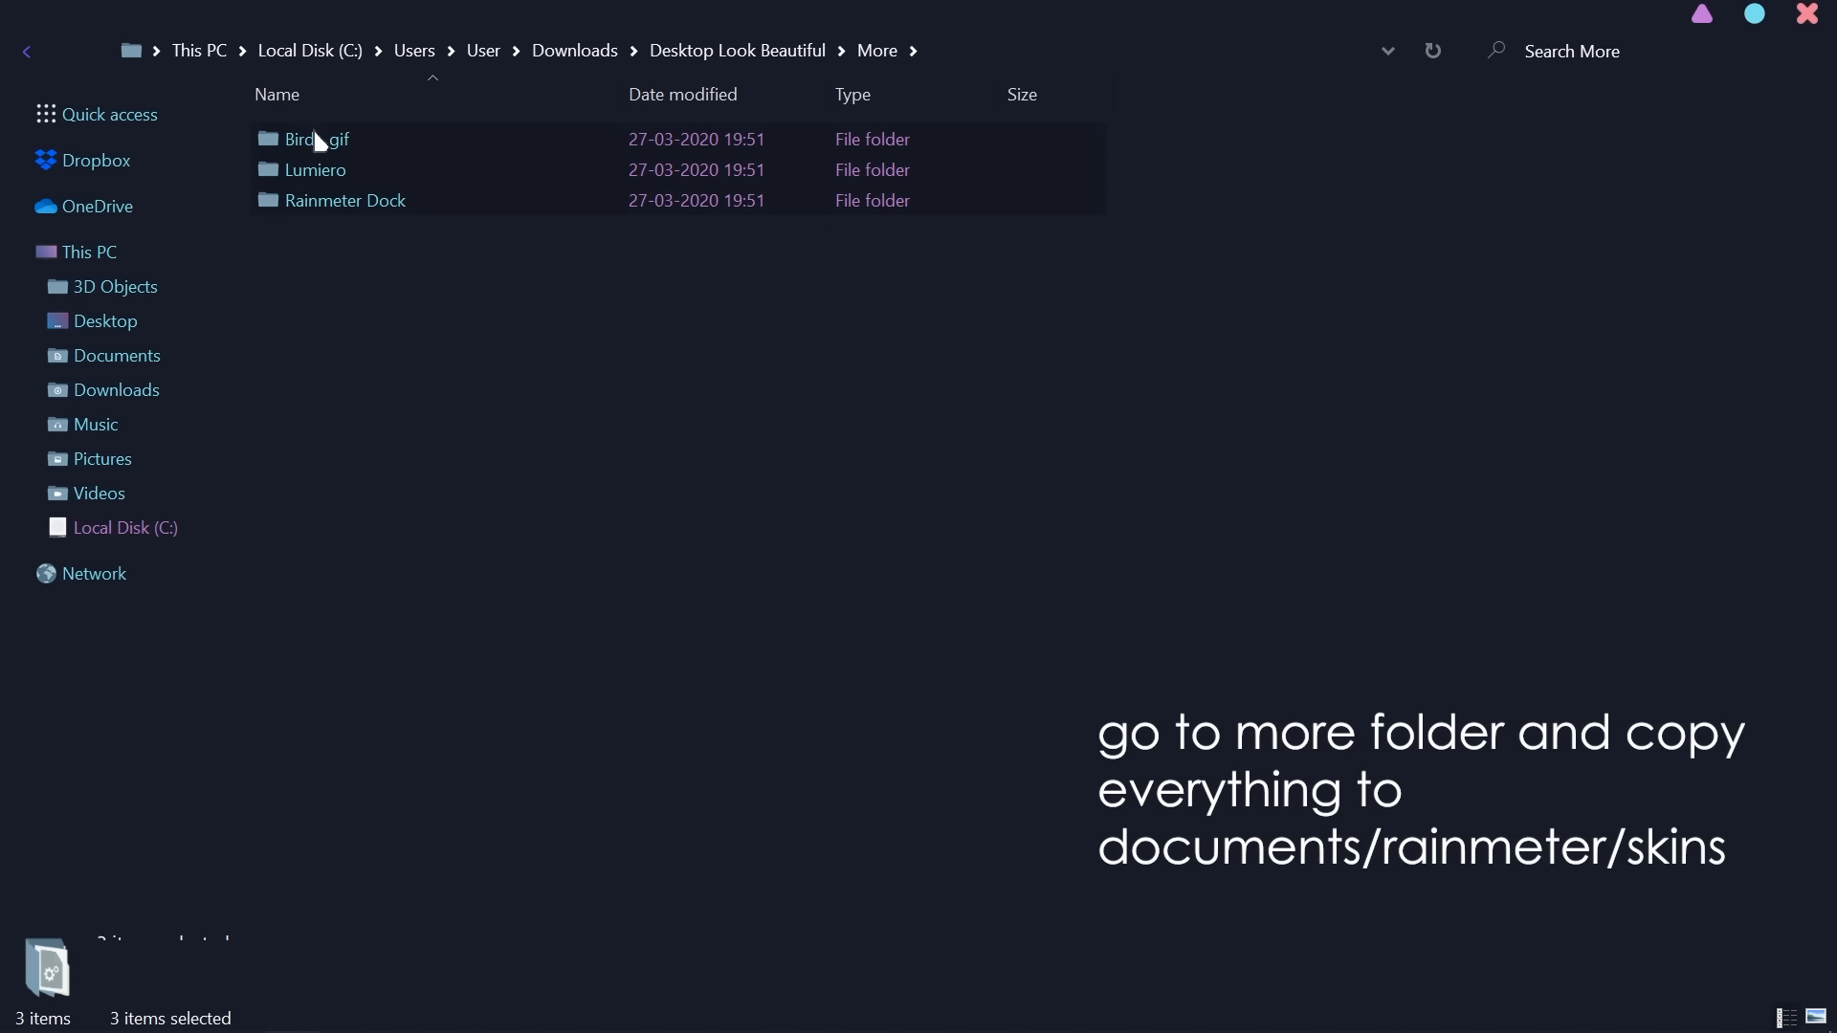
right_click(368, 170)
left_click(438, 667)
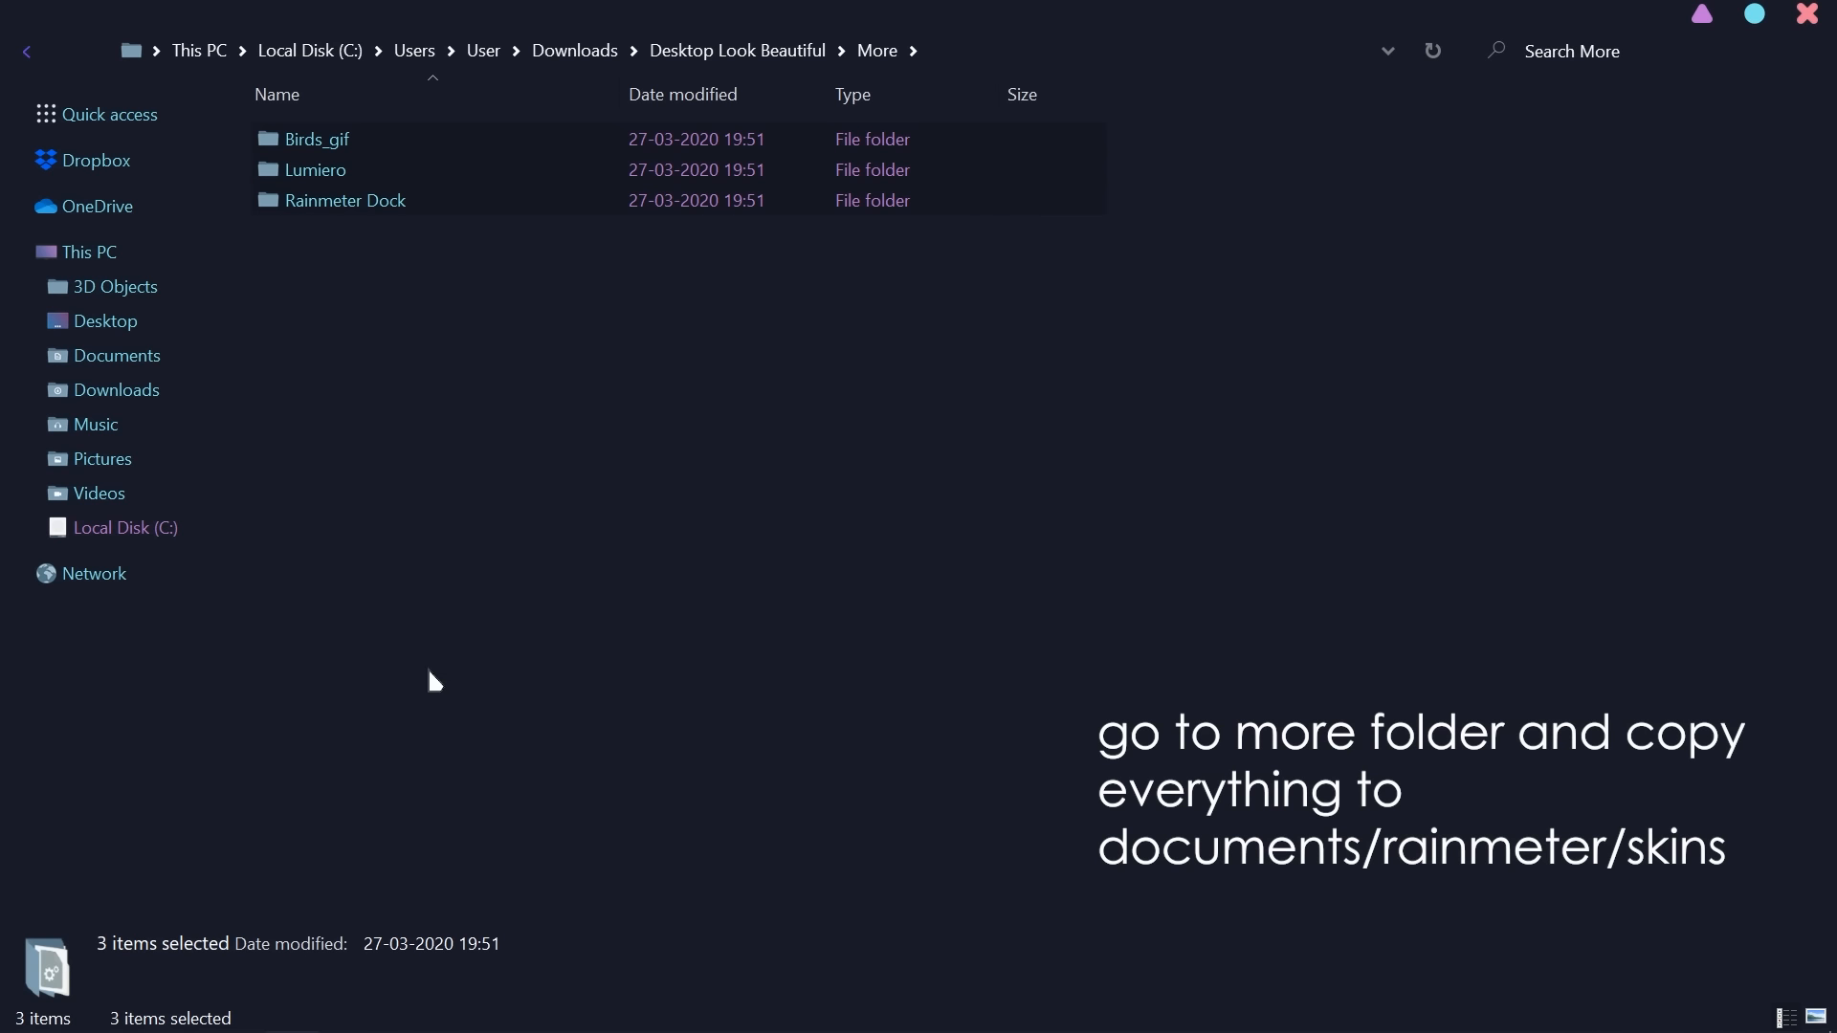
Paste the copied folders into Documents > Rainmeter > Skins and close the file window
left_click(117, 367)
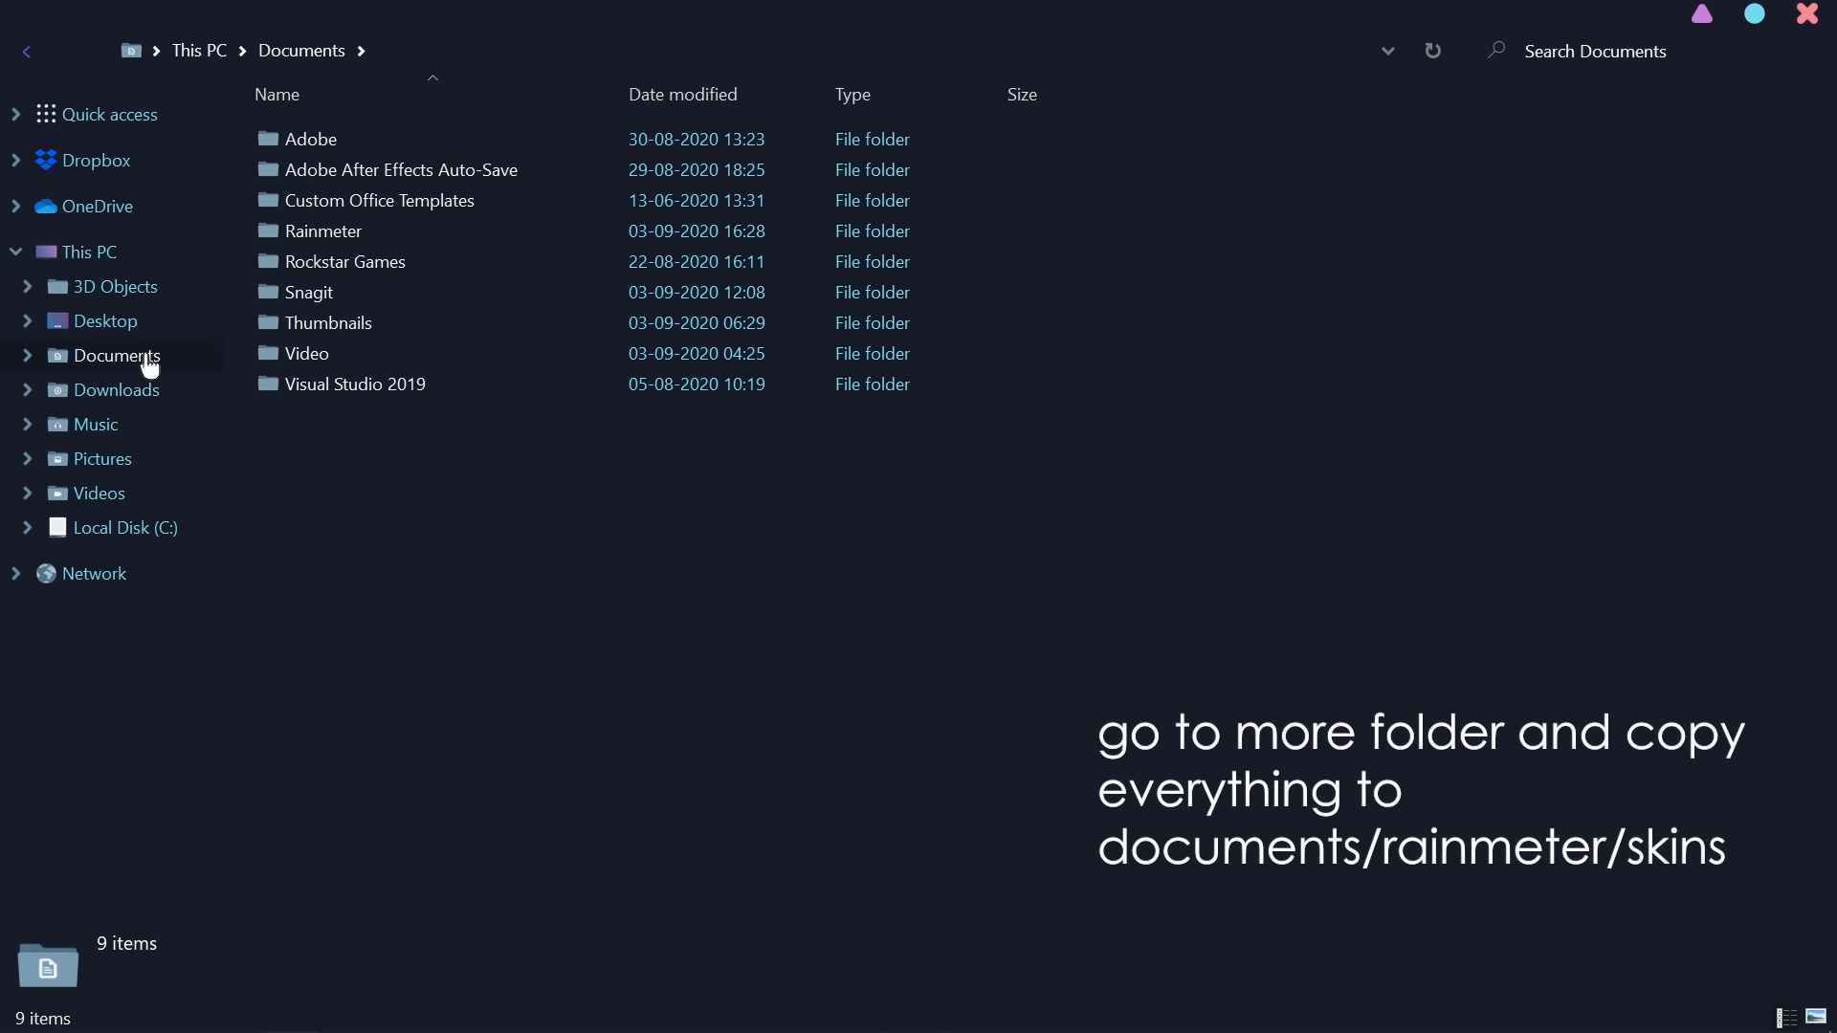
double_click(353, 233)
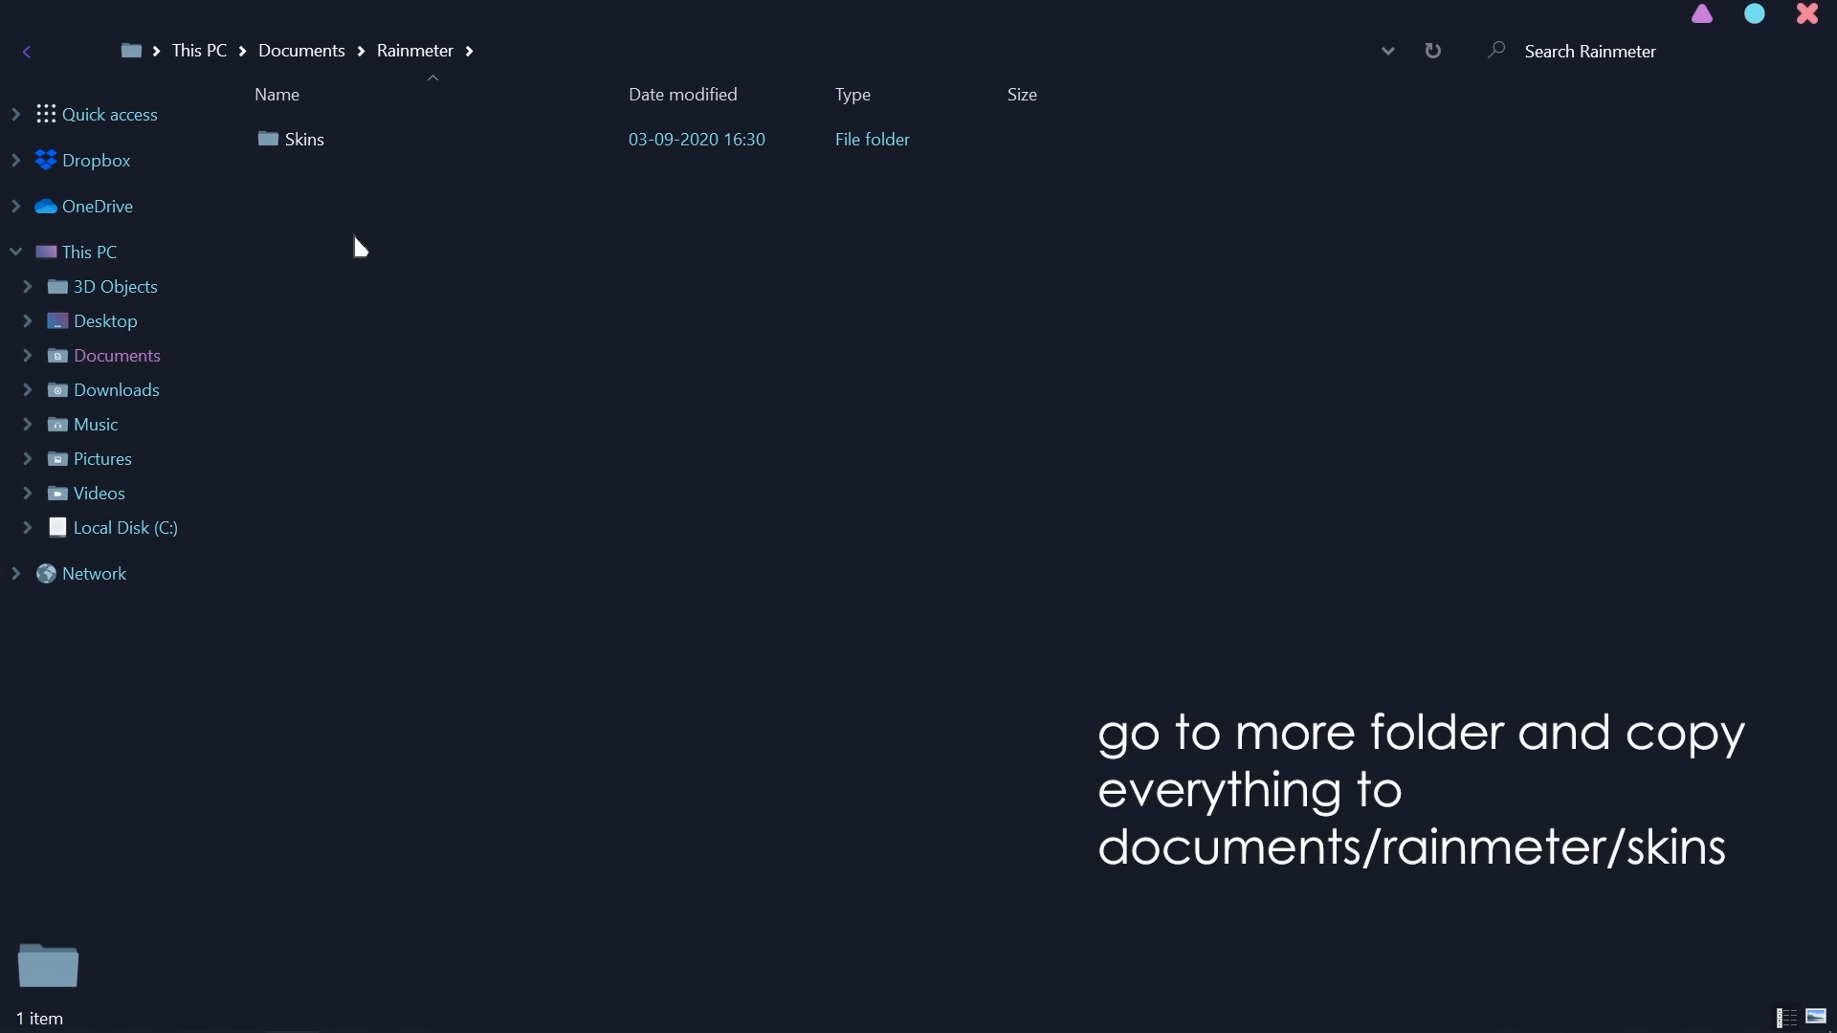
double_click(346, 143)
right_click(409, 350)
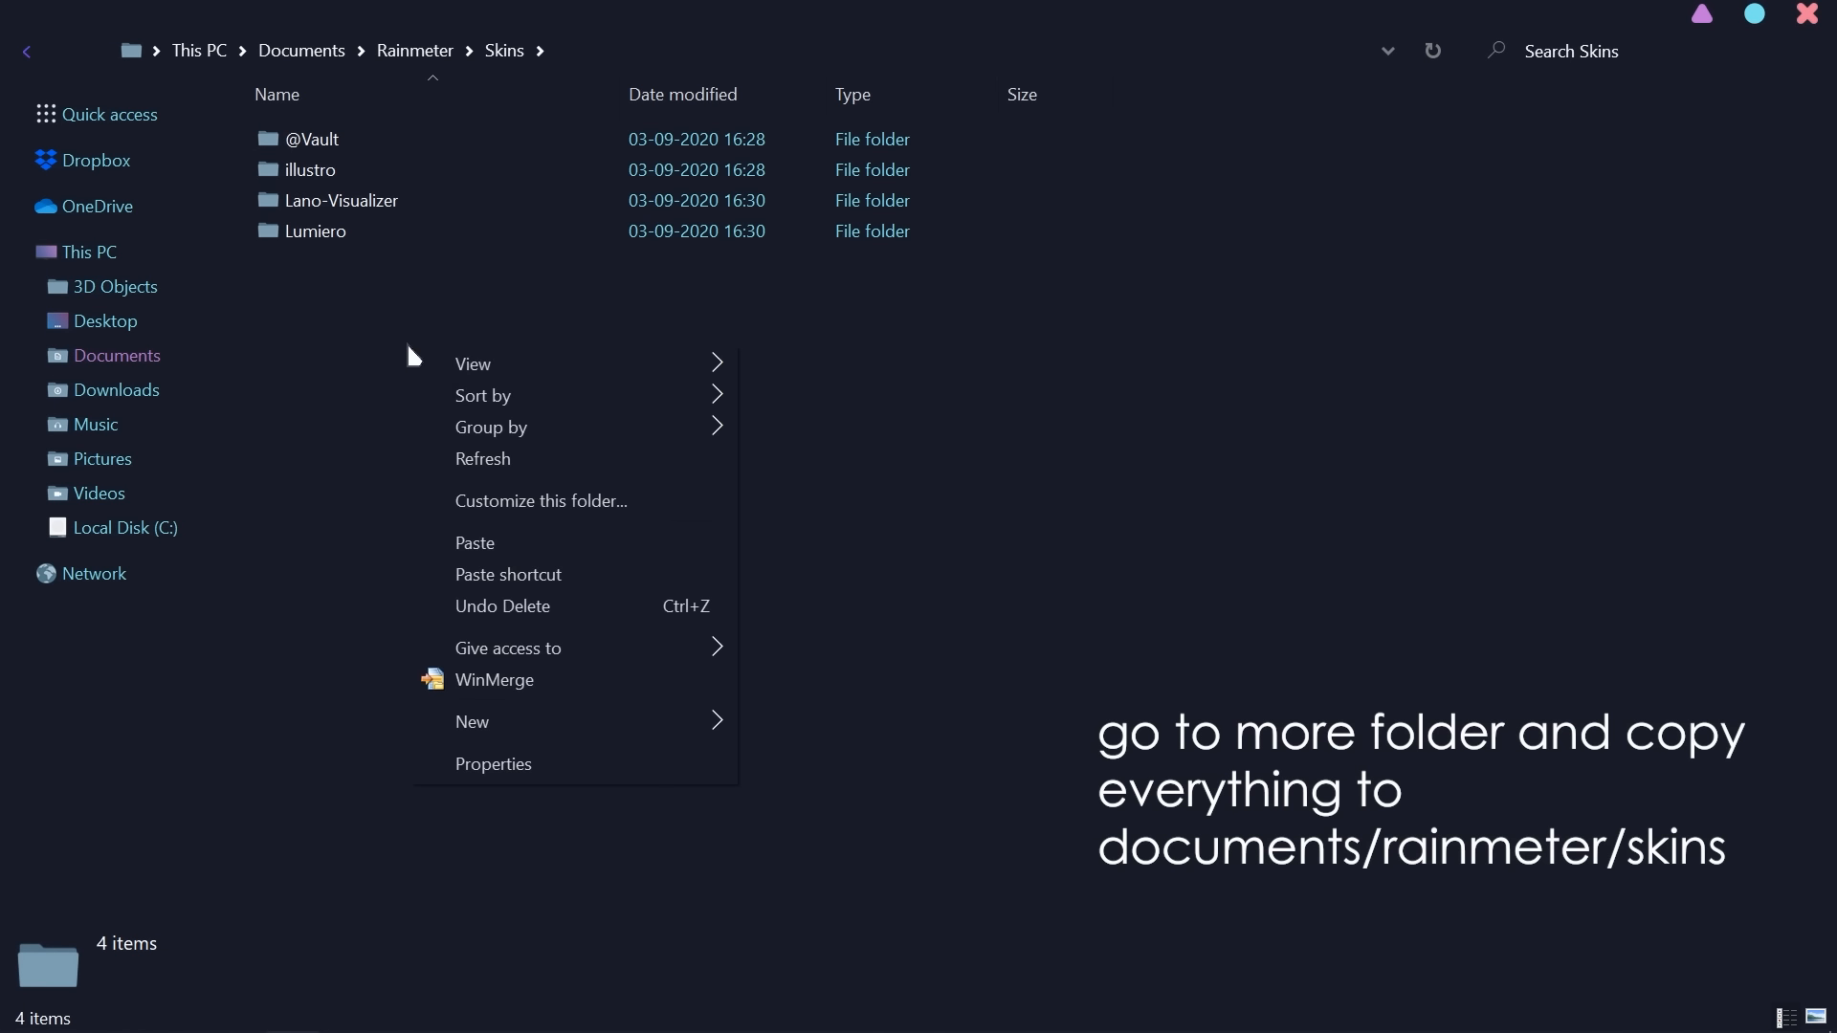
left_click(437, 537)
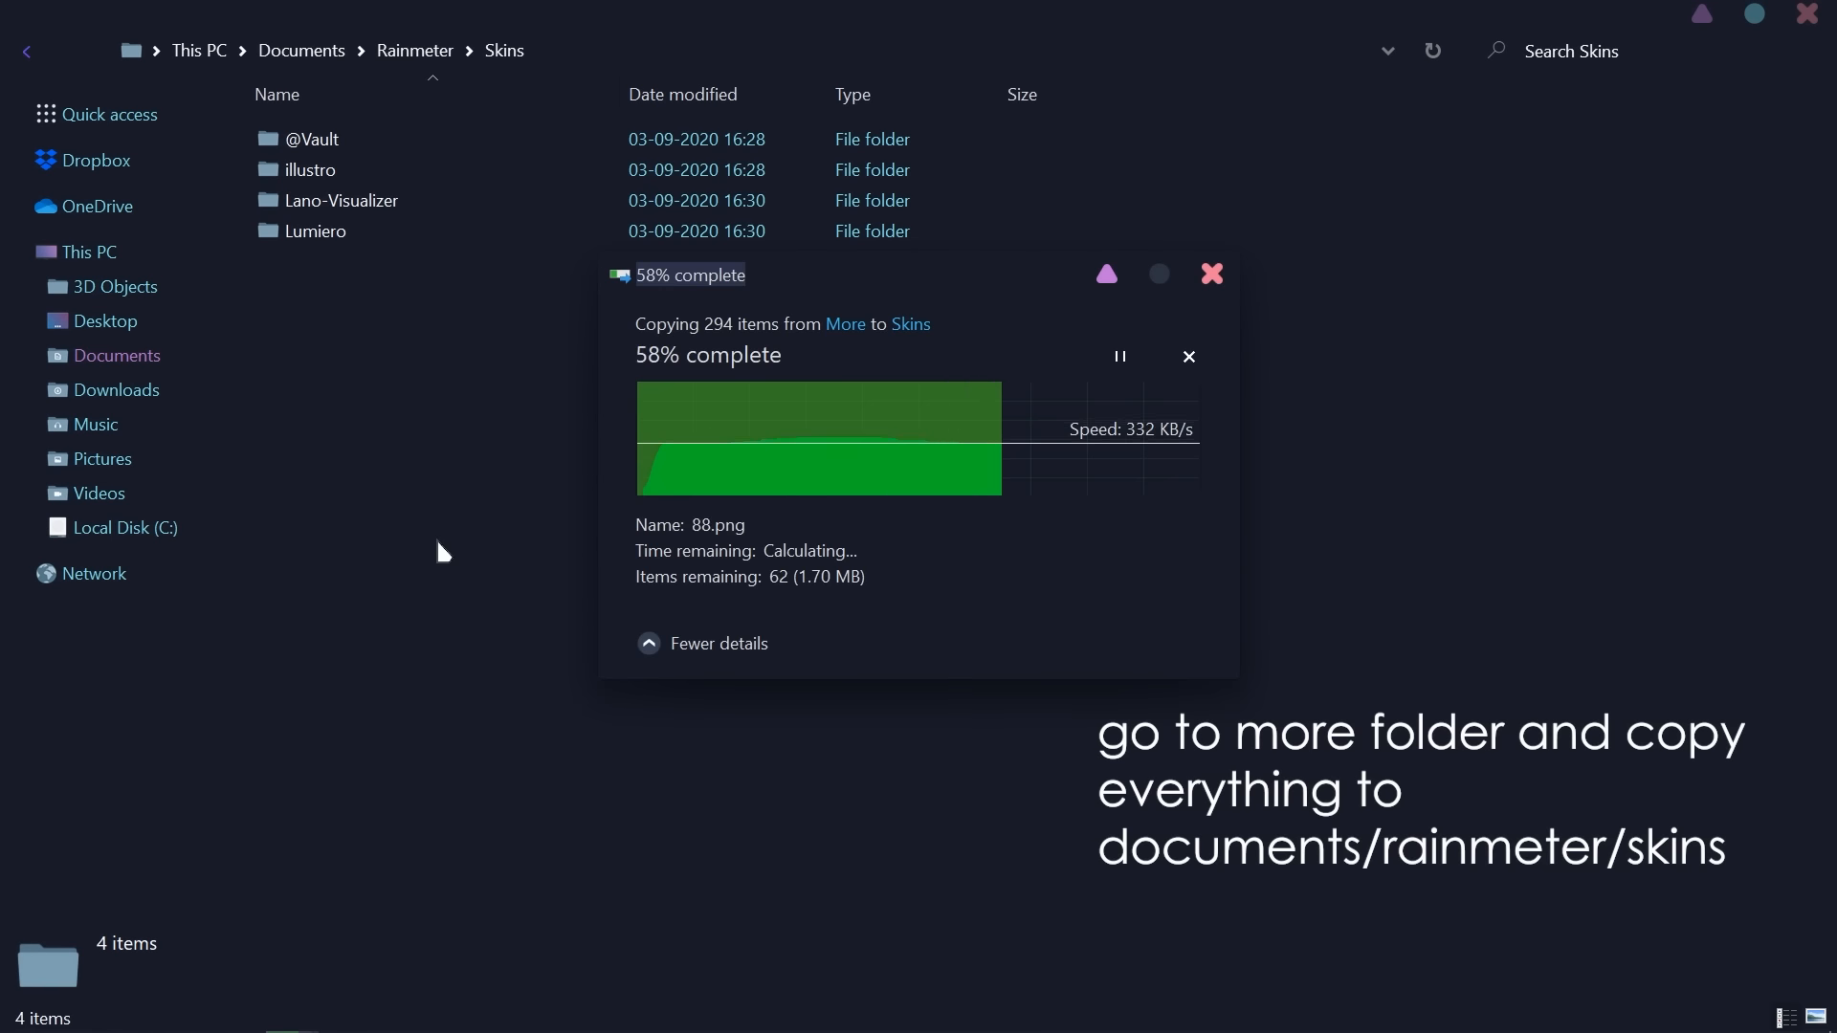
left_click(717, 440)
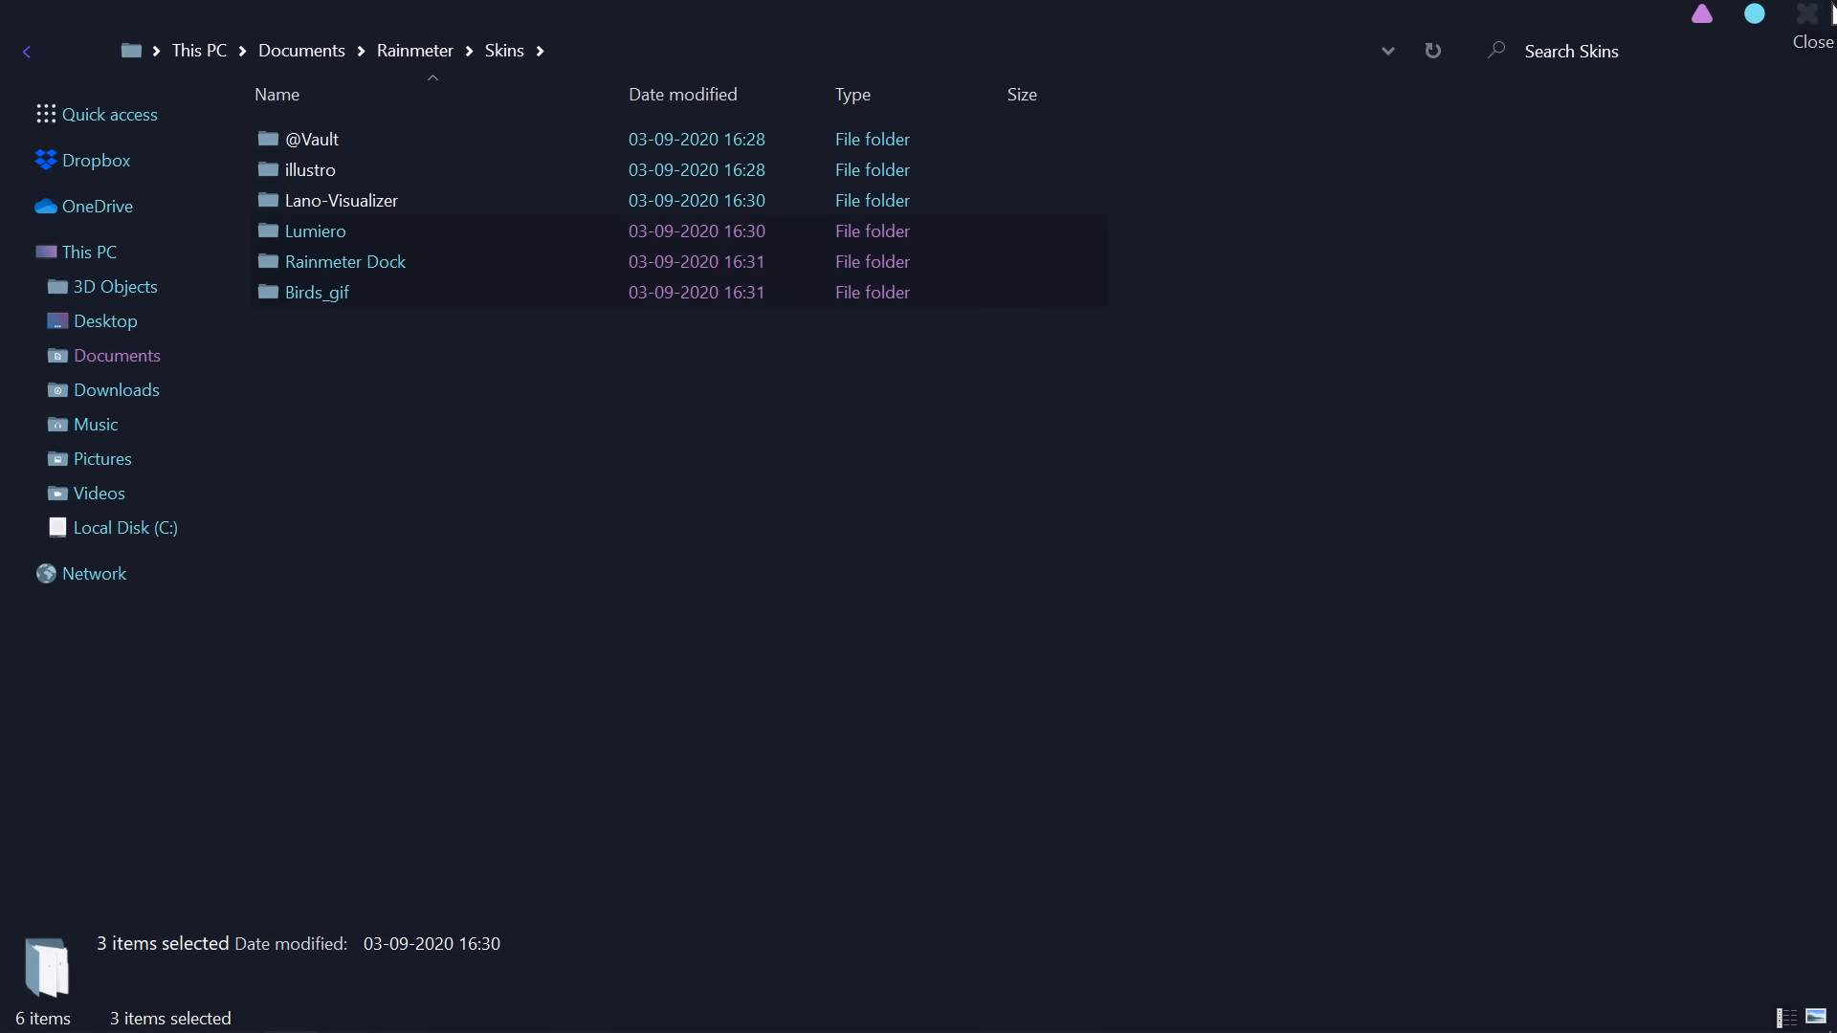
left_click(1832, 14)
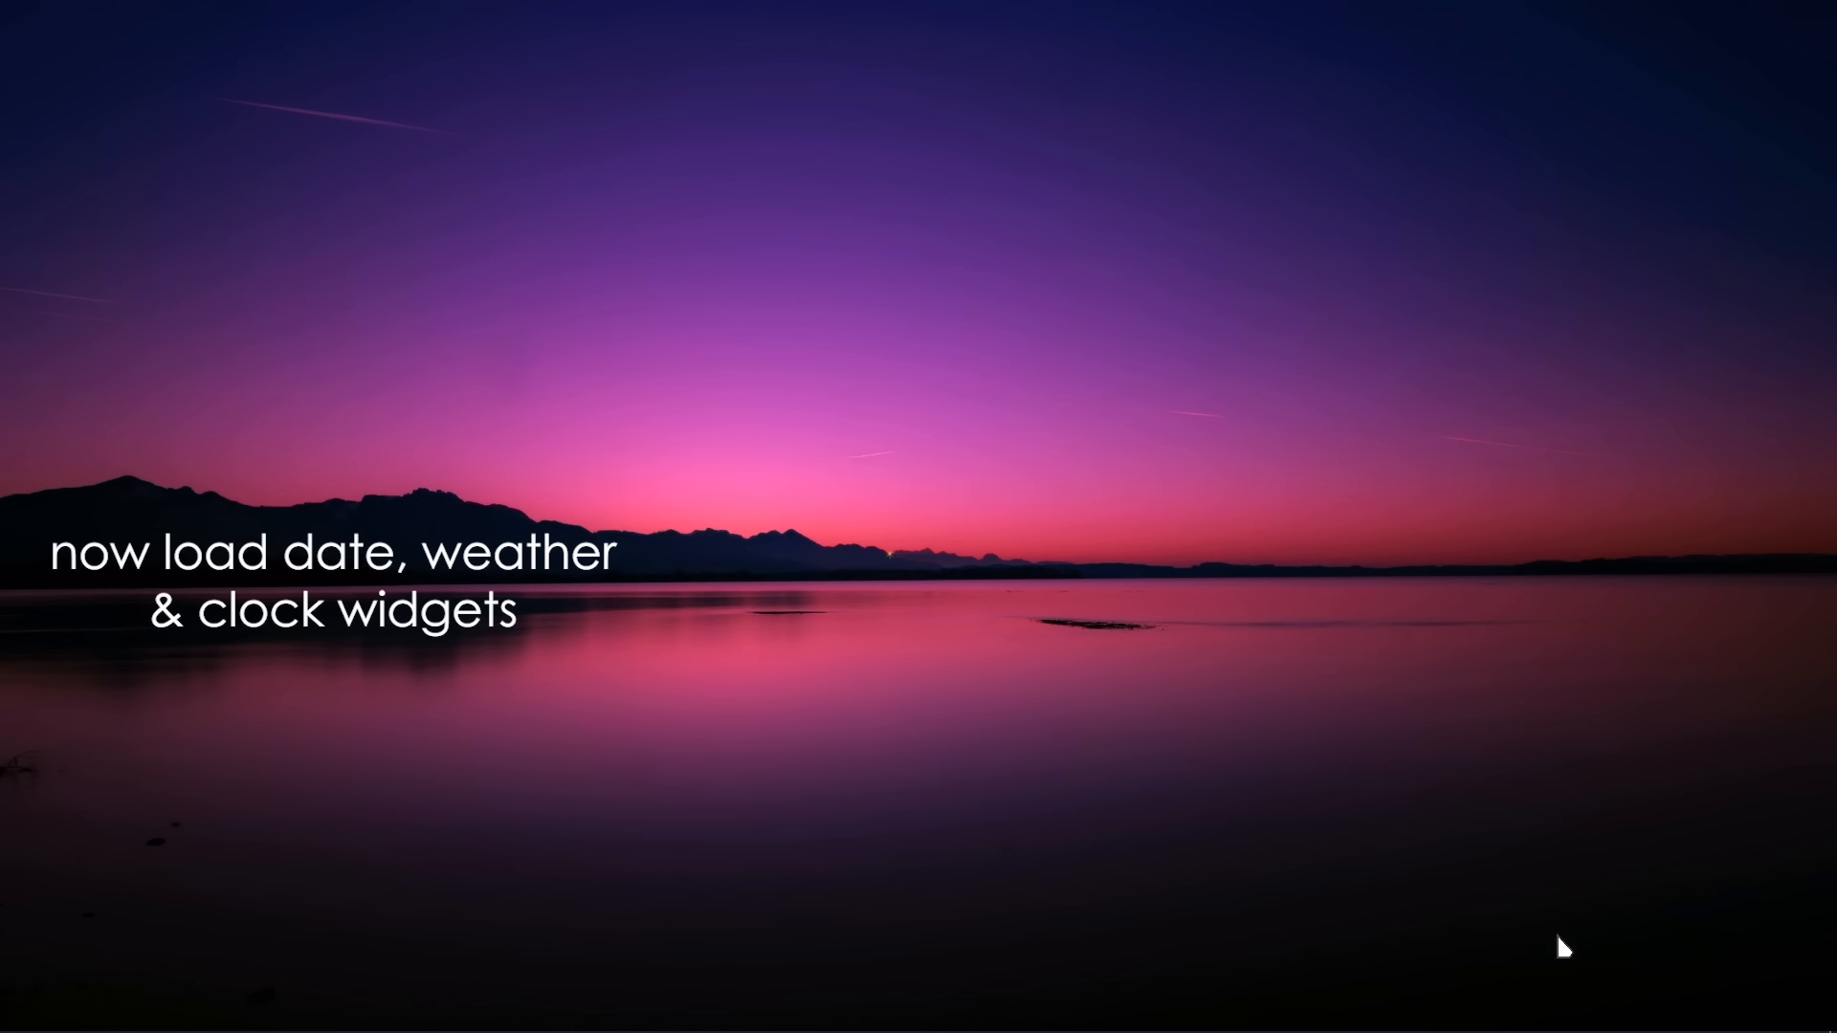
Open the Rainmeter manager, refresh all skins and expand the Lumiero folder
left_click(1553, 1022)
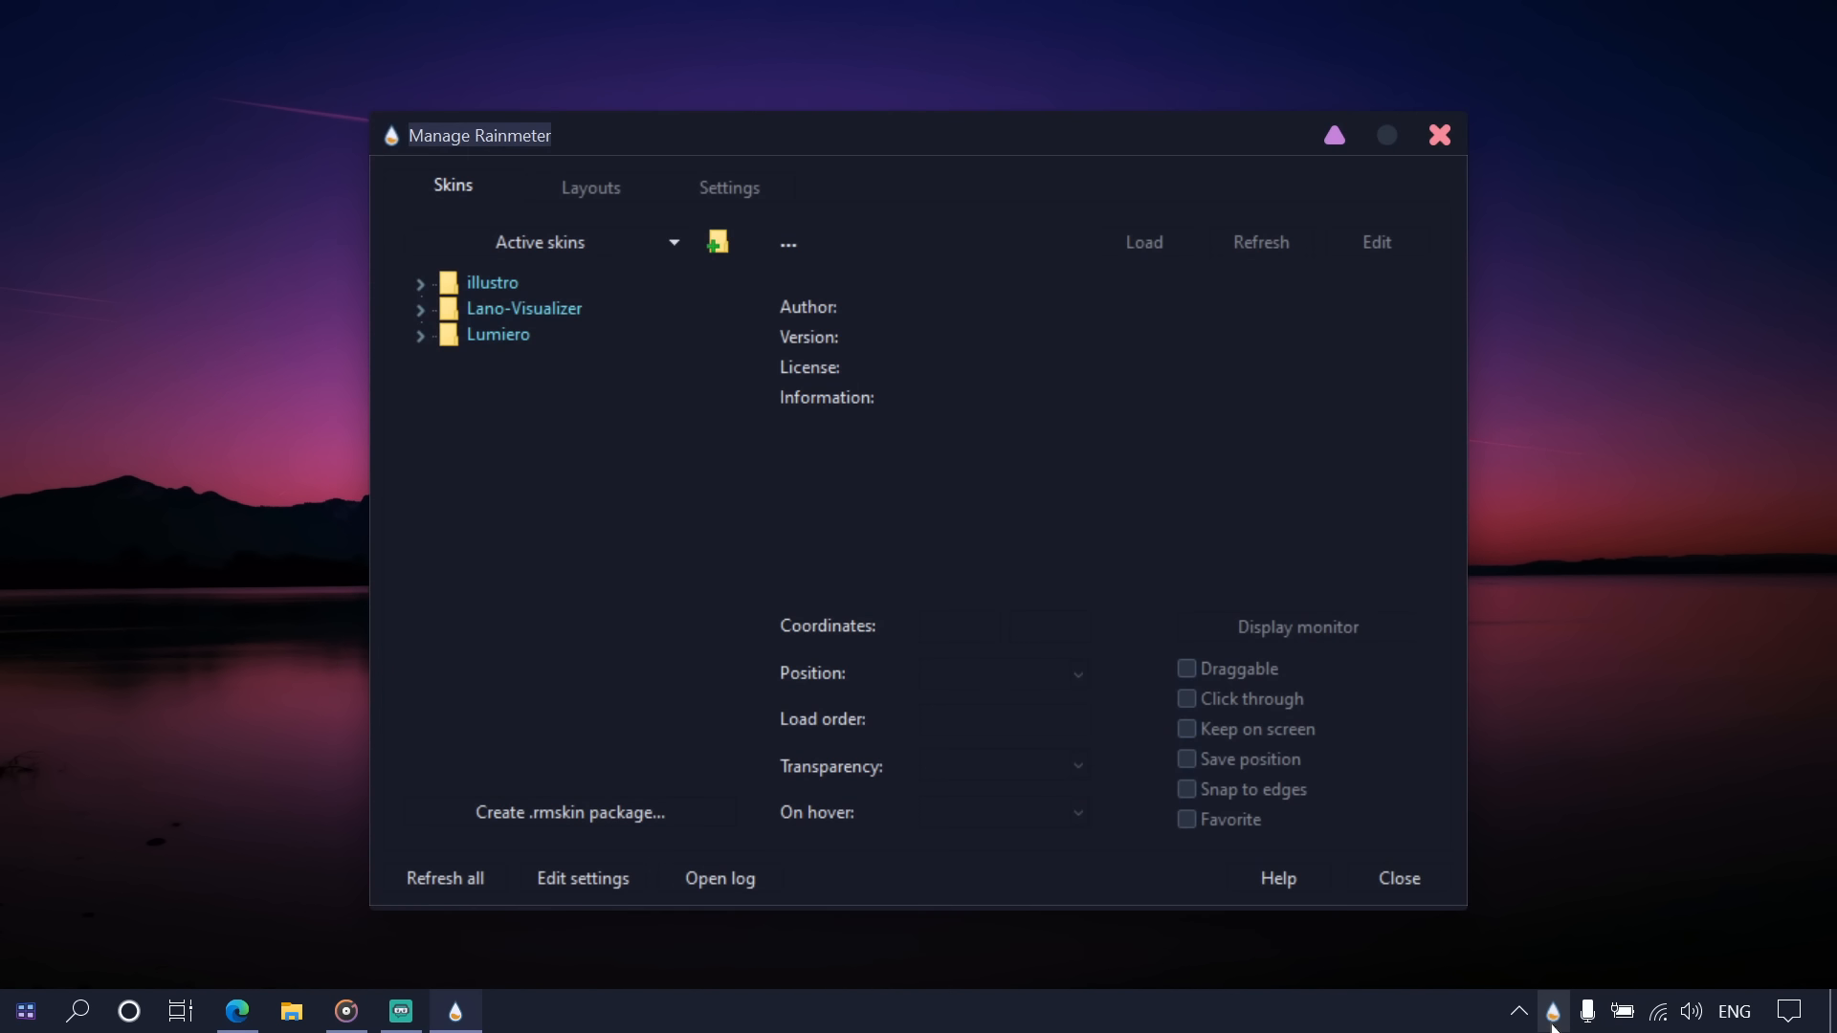
left_click(494, 885)
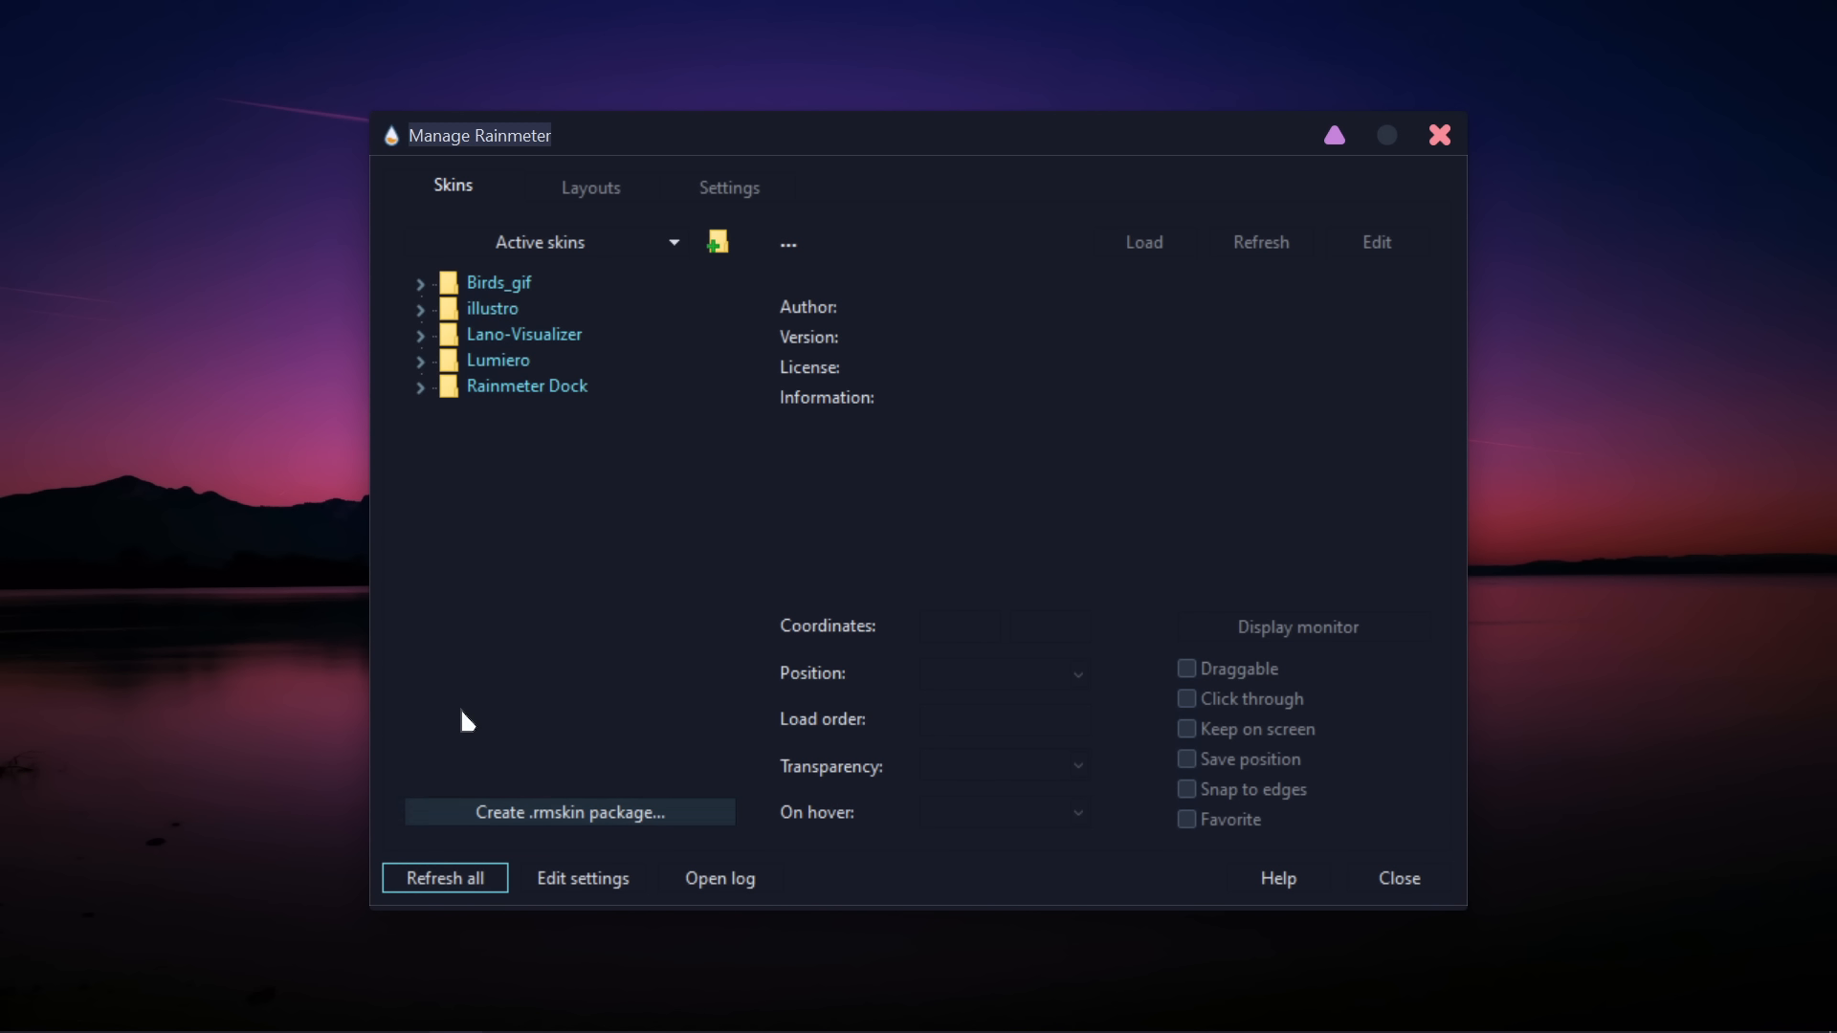
left_click(421, 362)
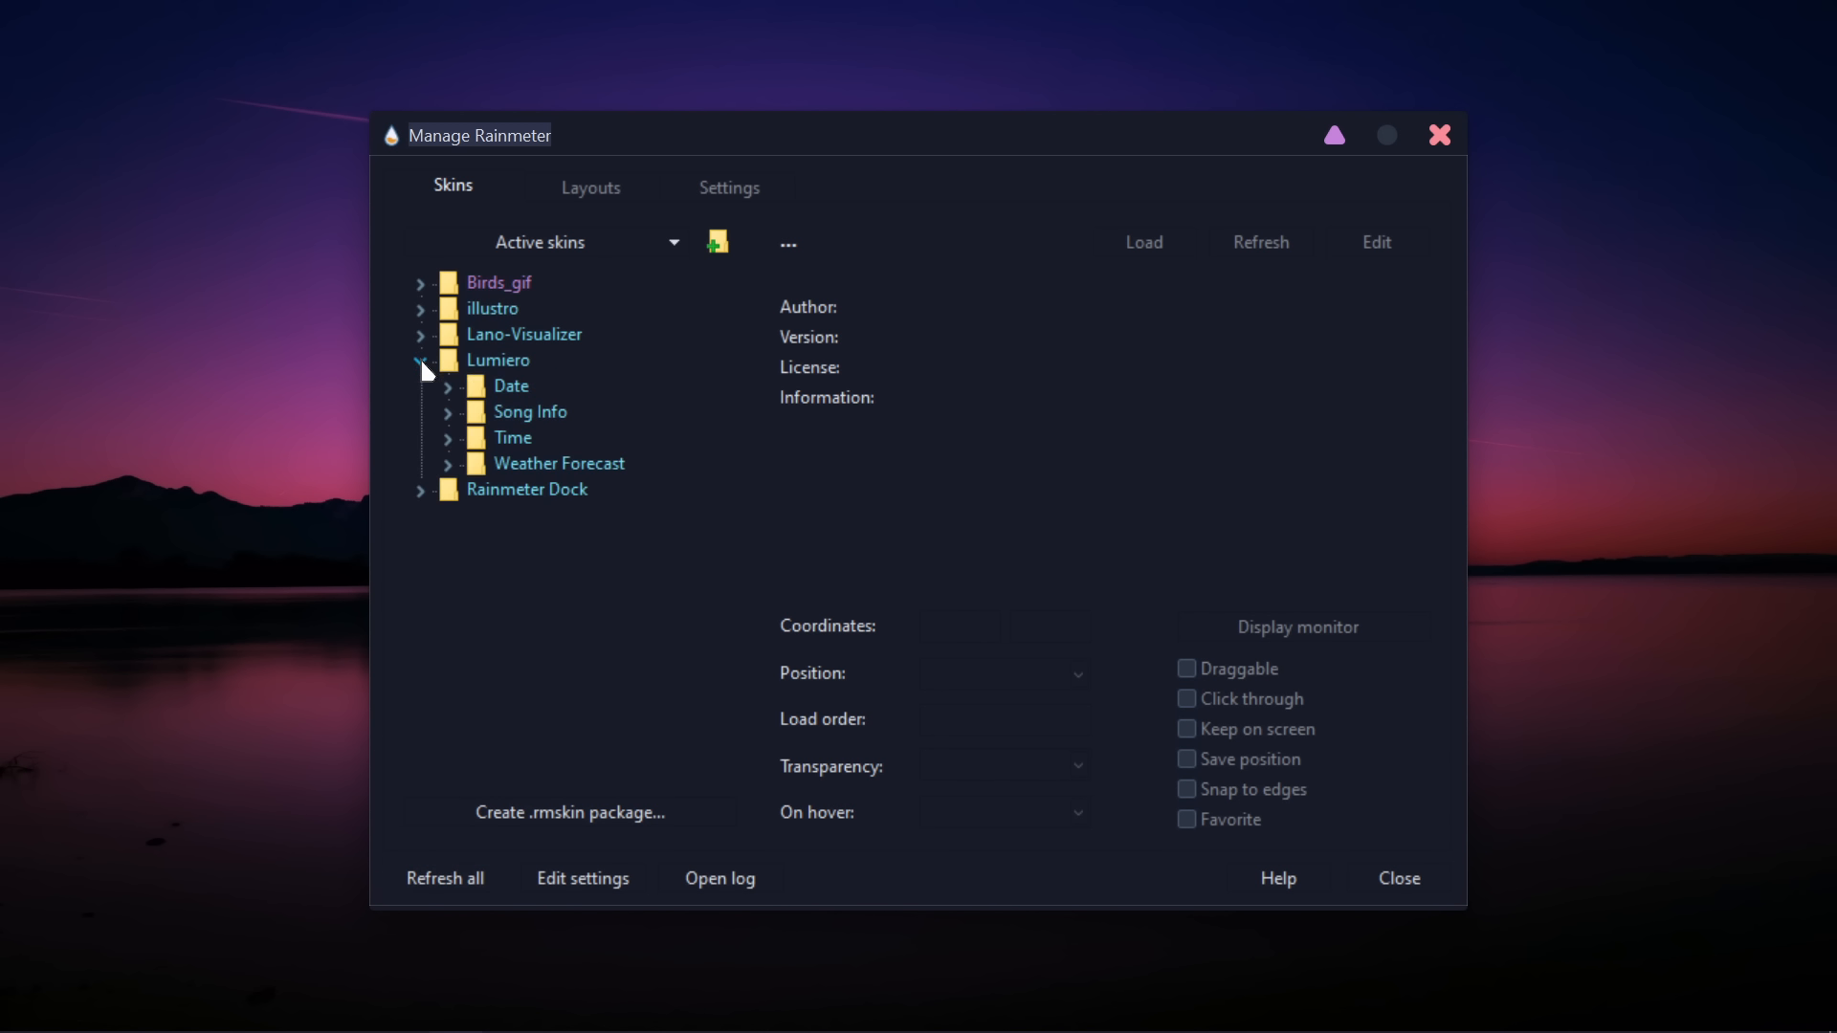
Load Date.ini from the Lumiero Date folder and set its position to On desktop
left_click(448, 387)
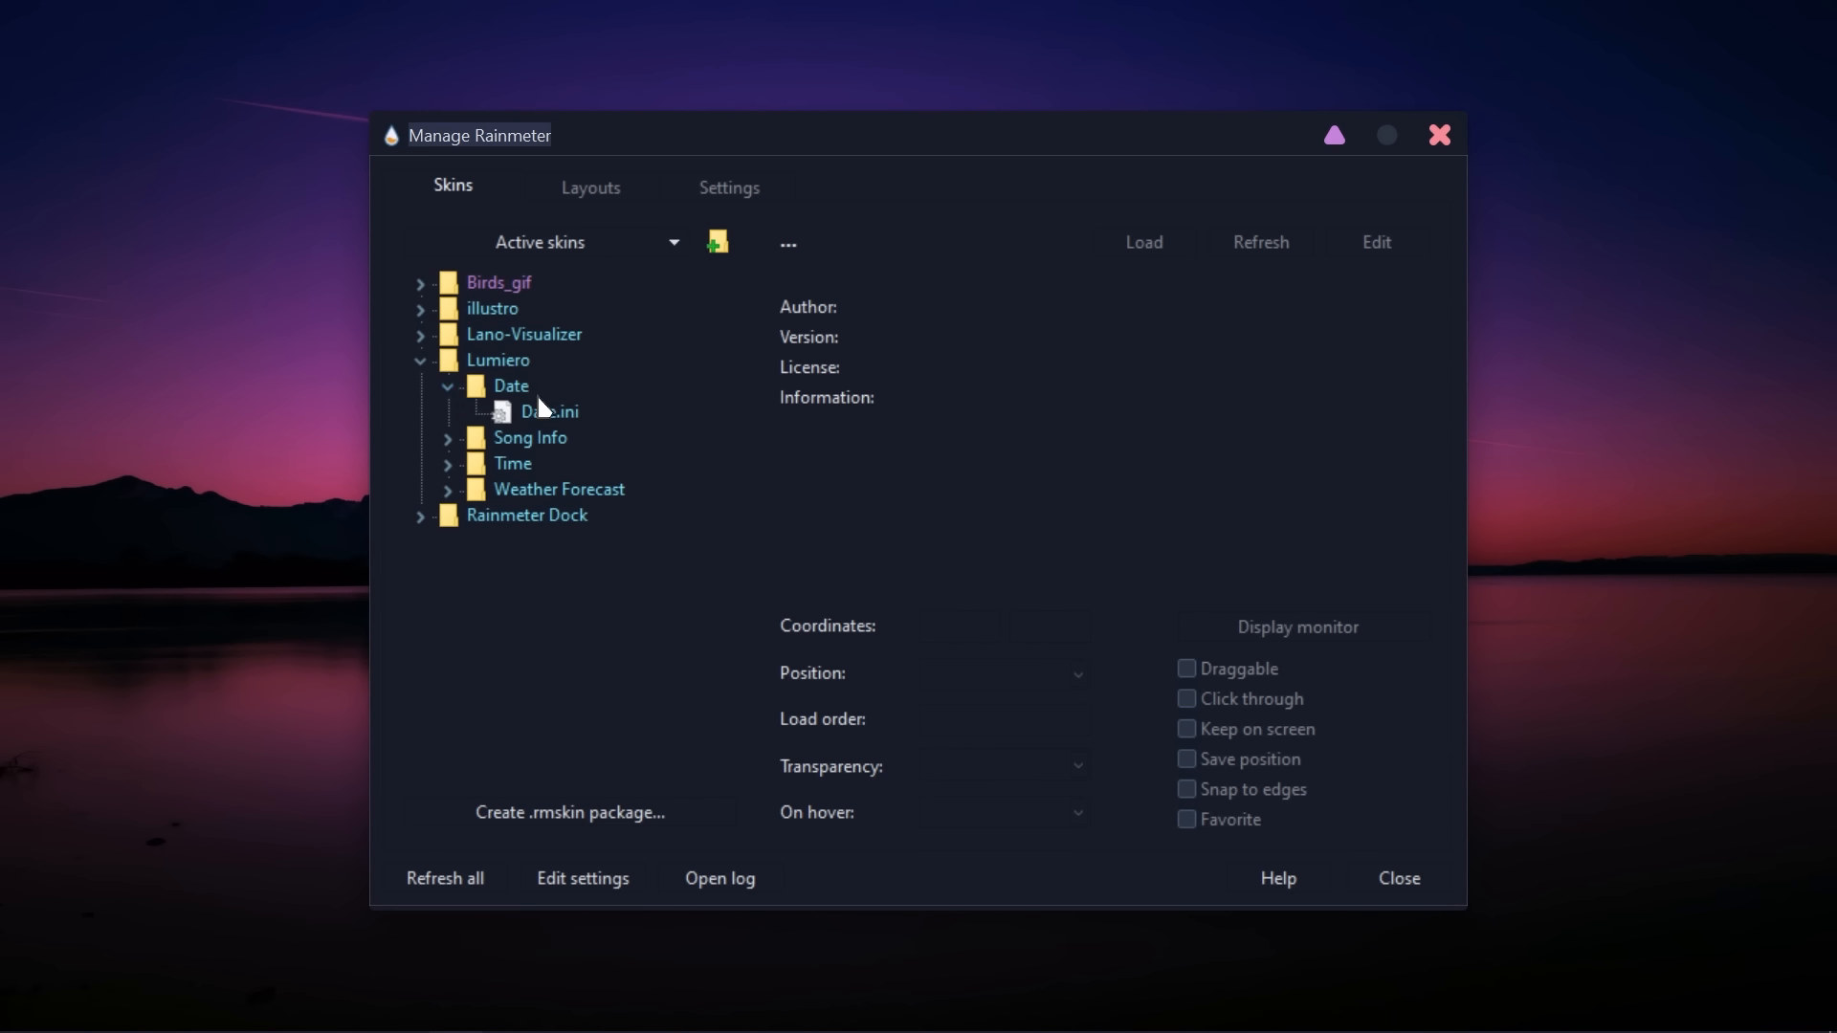
right_click(563, 413)
left_click(586, 425)
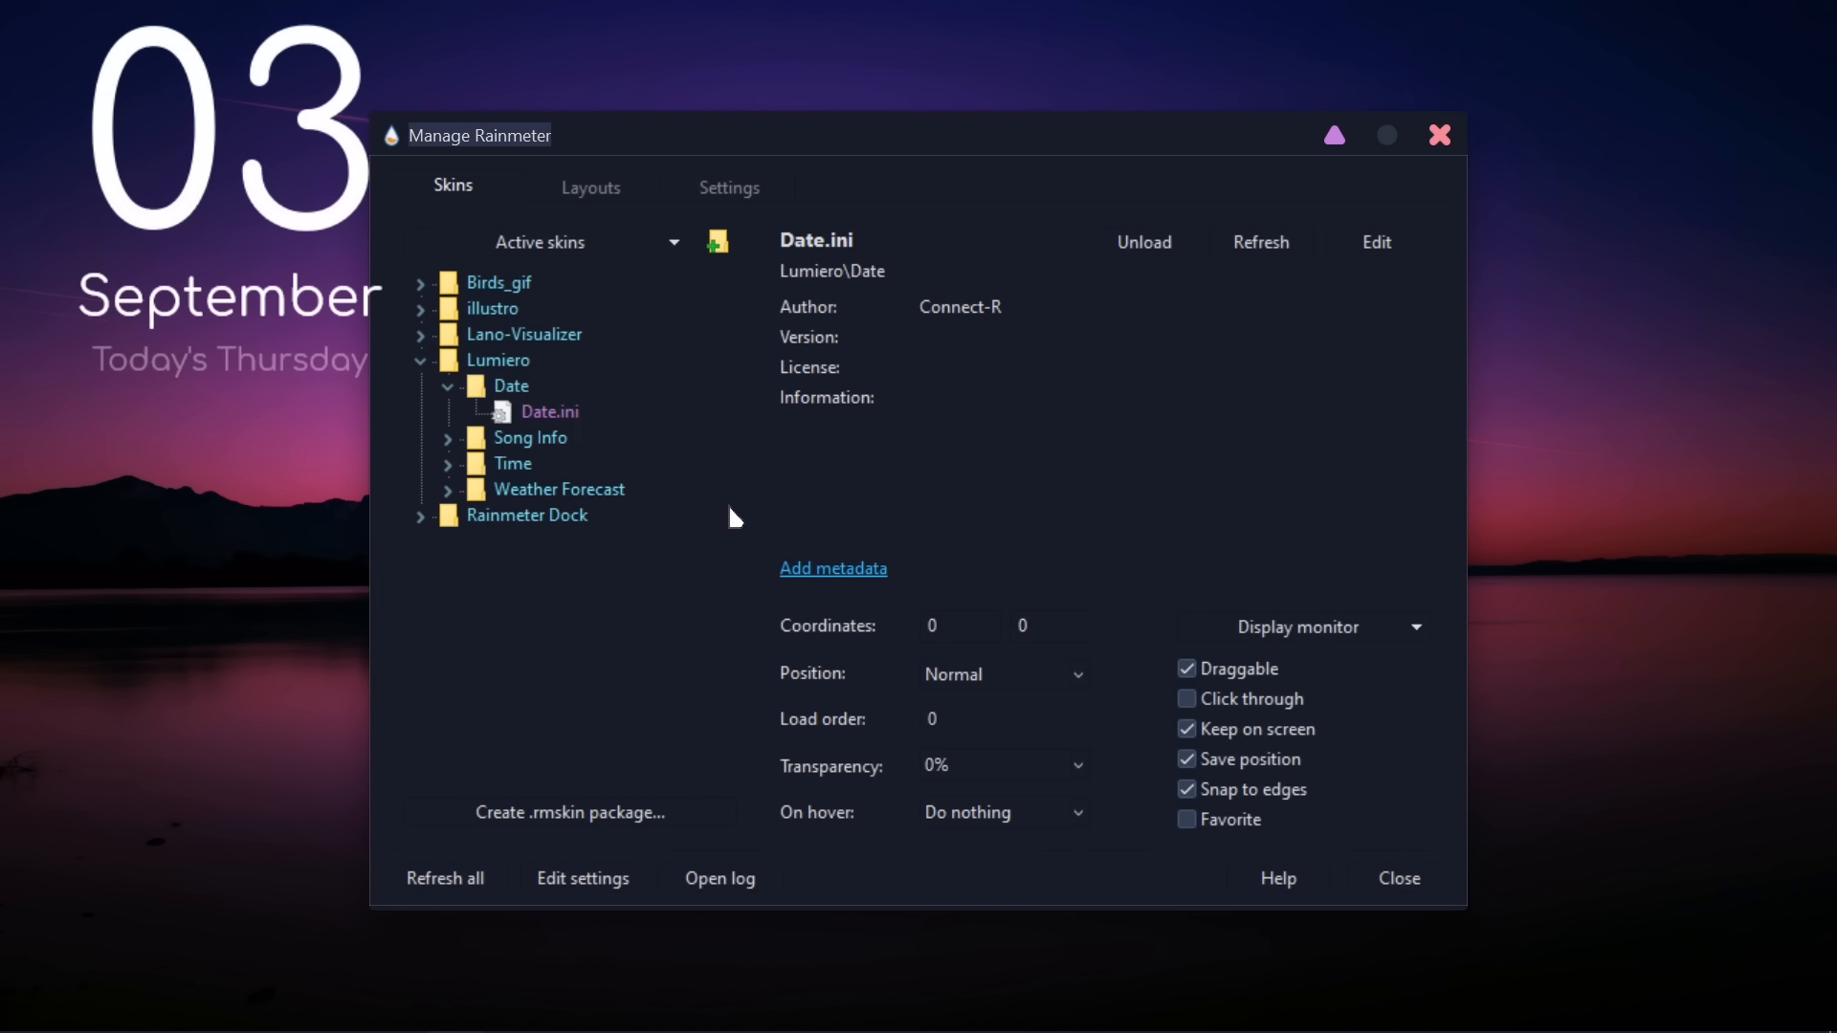
left_click(973, 674)
left_click(978, 698)
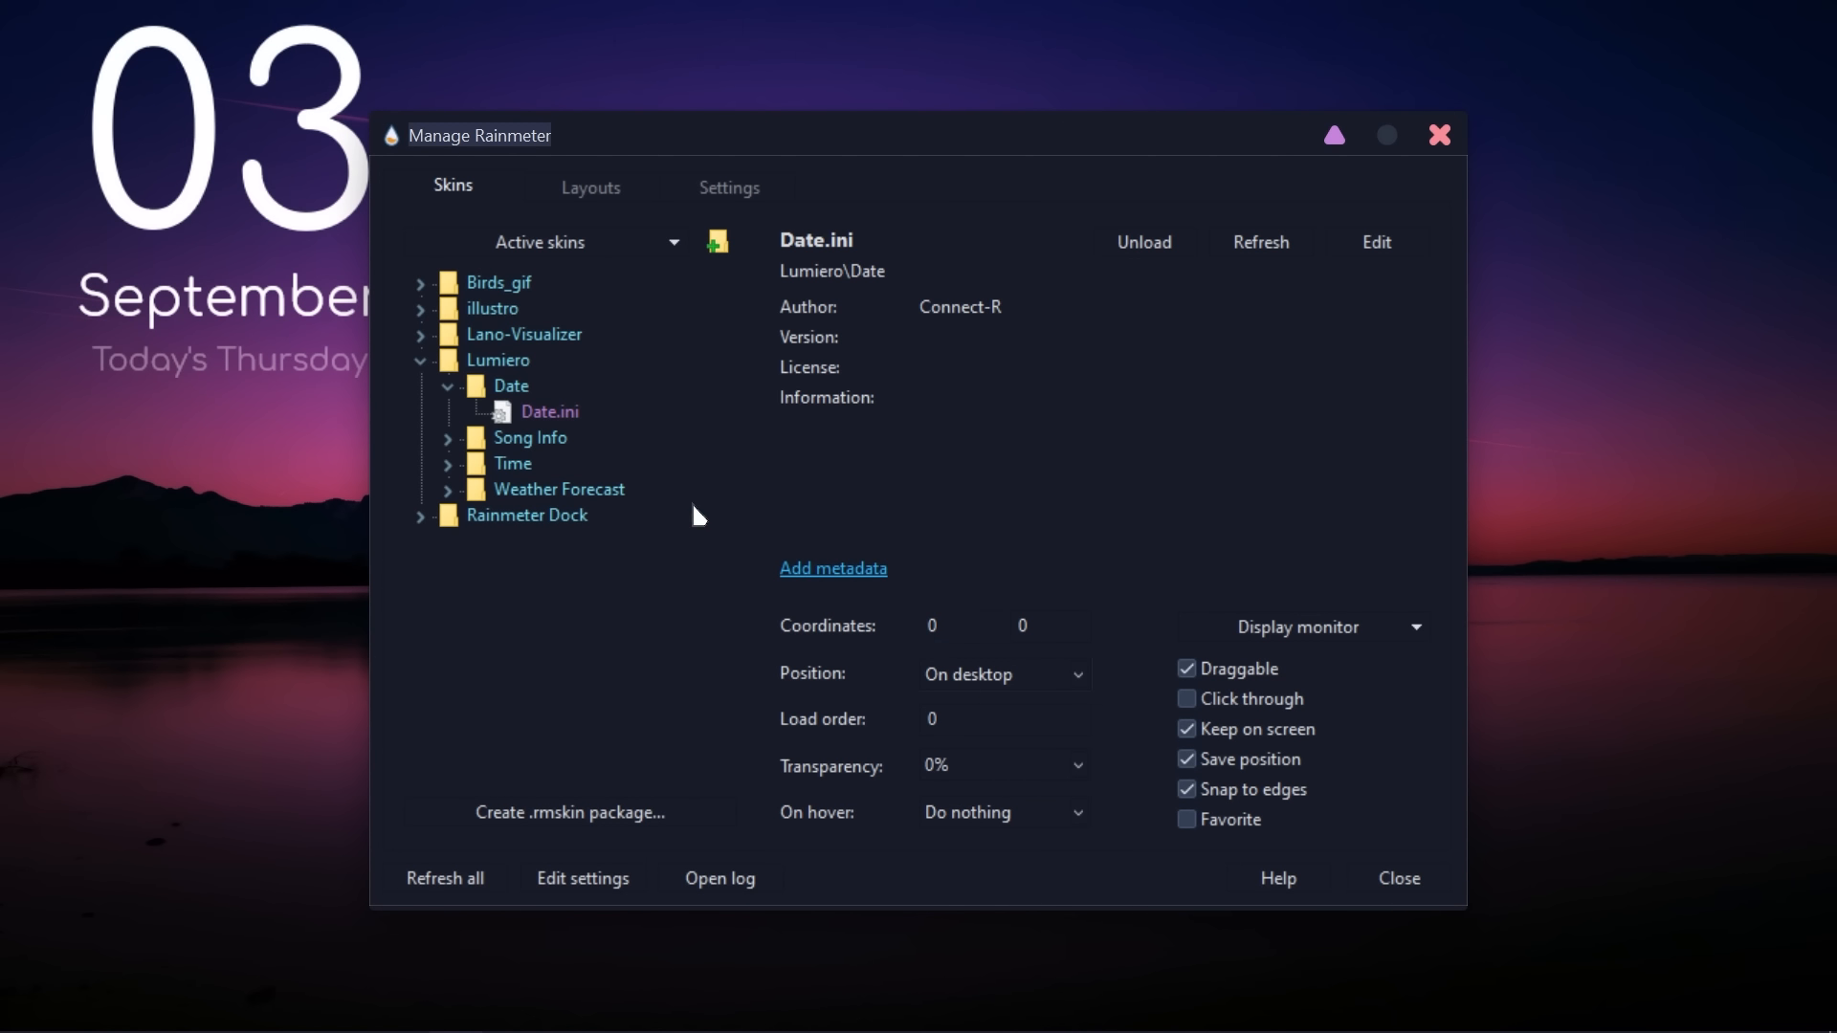
Load Time.ini from the Lumiero Time folder and set its position to On desktop
left_click(449, 464)
left_click(521, 485)
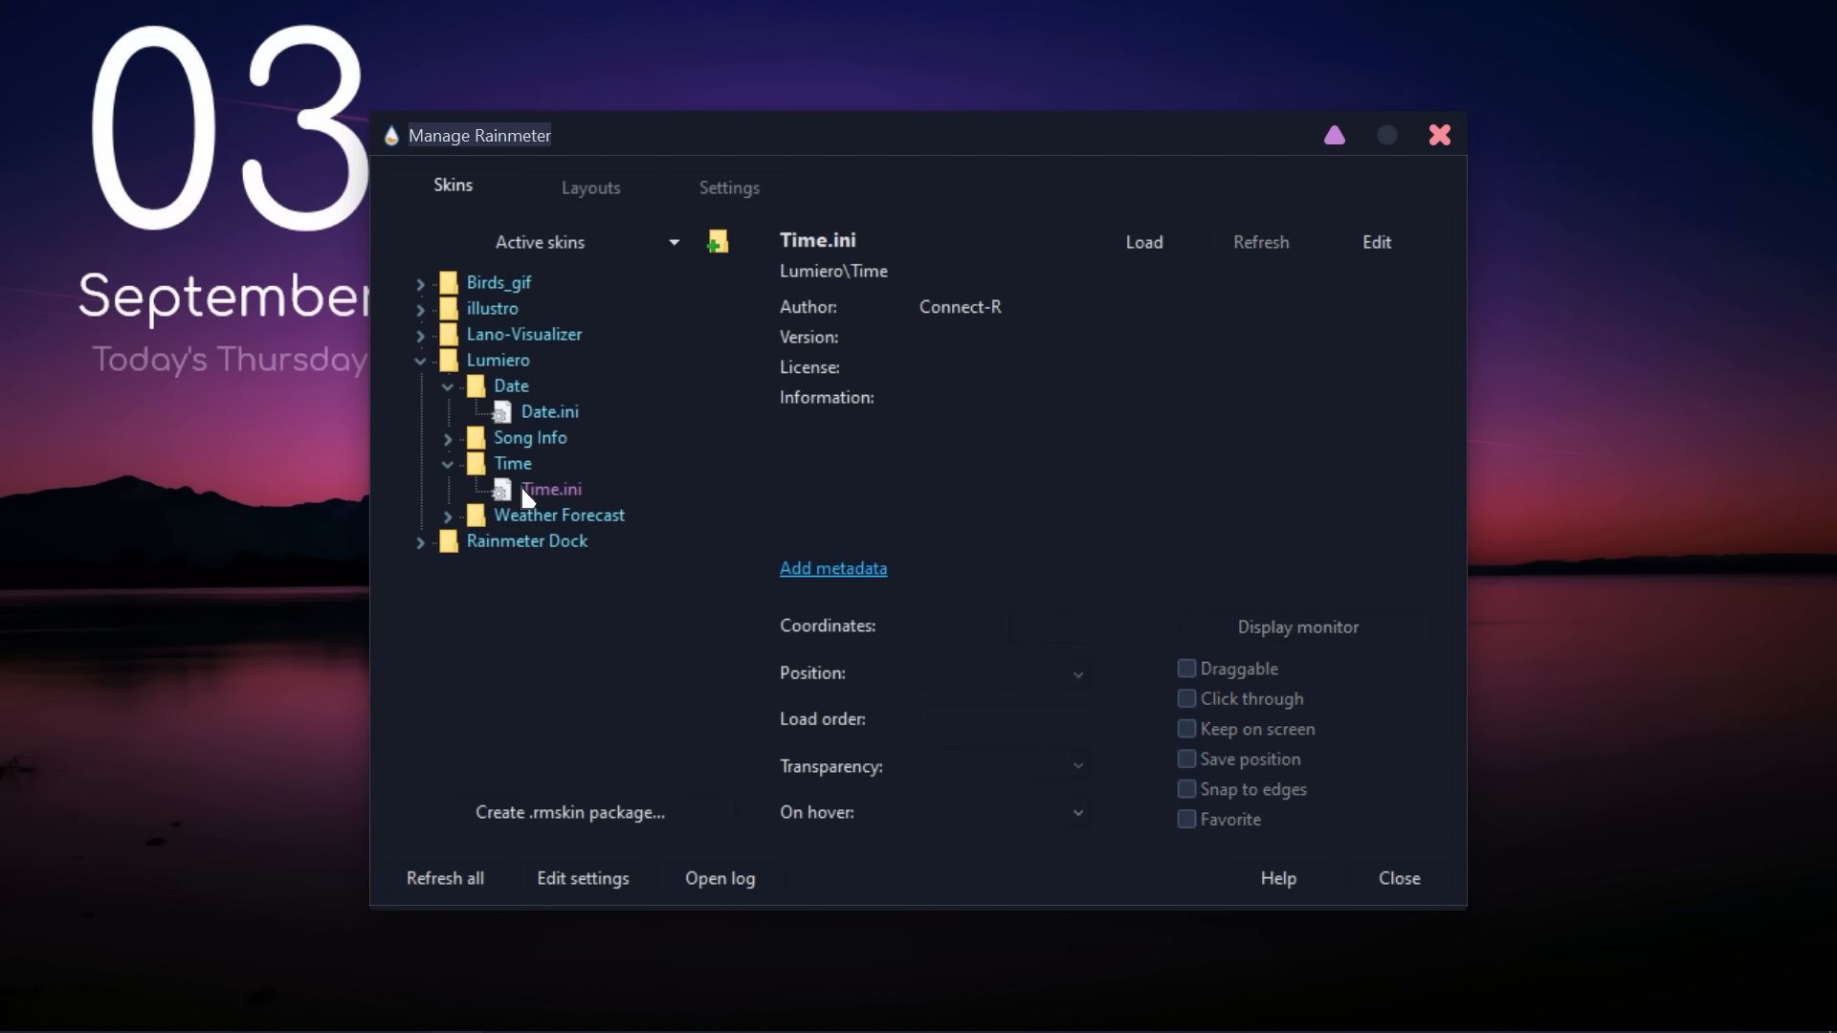
right_click(553, 491)
left_click(585, 510)
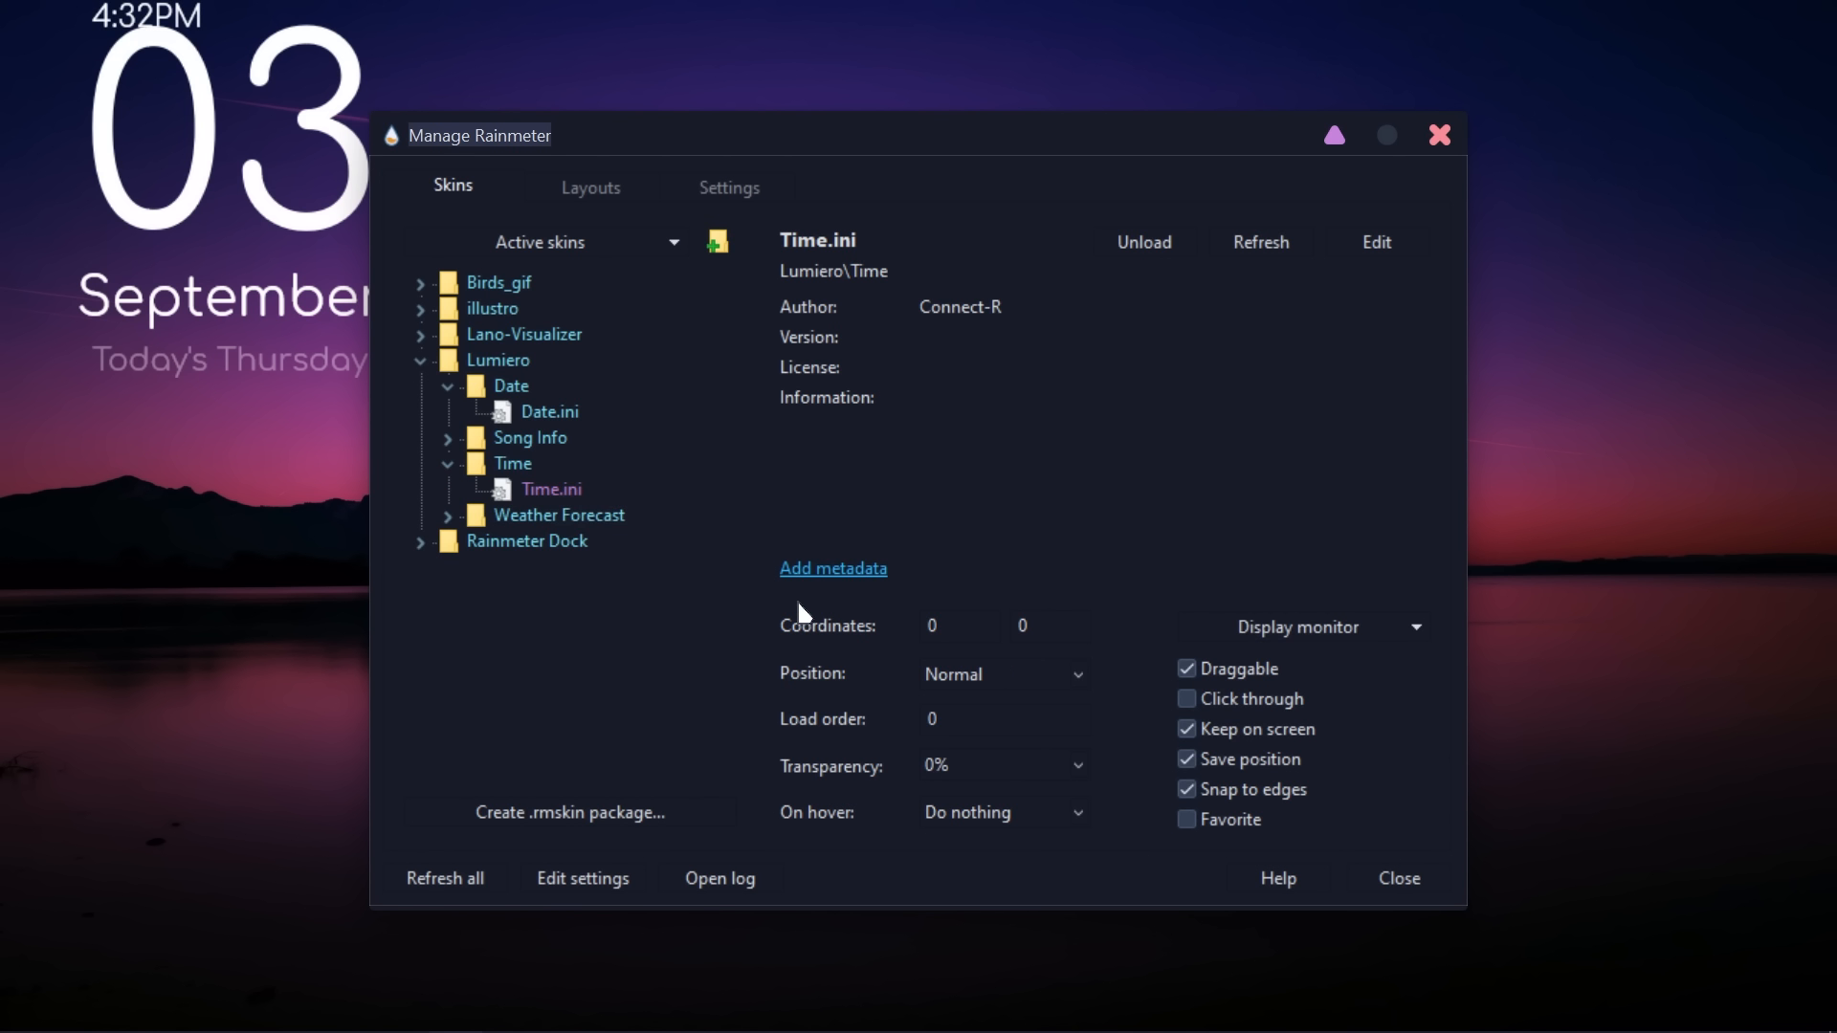
left_click(933, 678)
left_click(962, 700)
Load Weather Forecast.ini from the Lumiero Weather Forecast folder and set its position to On desktop
left_click(447, 517)
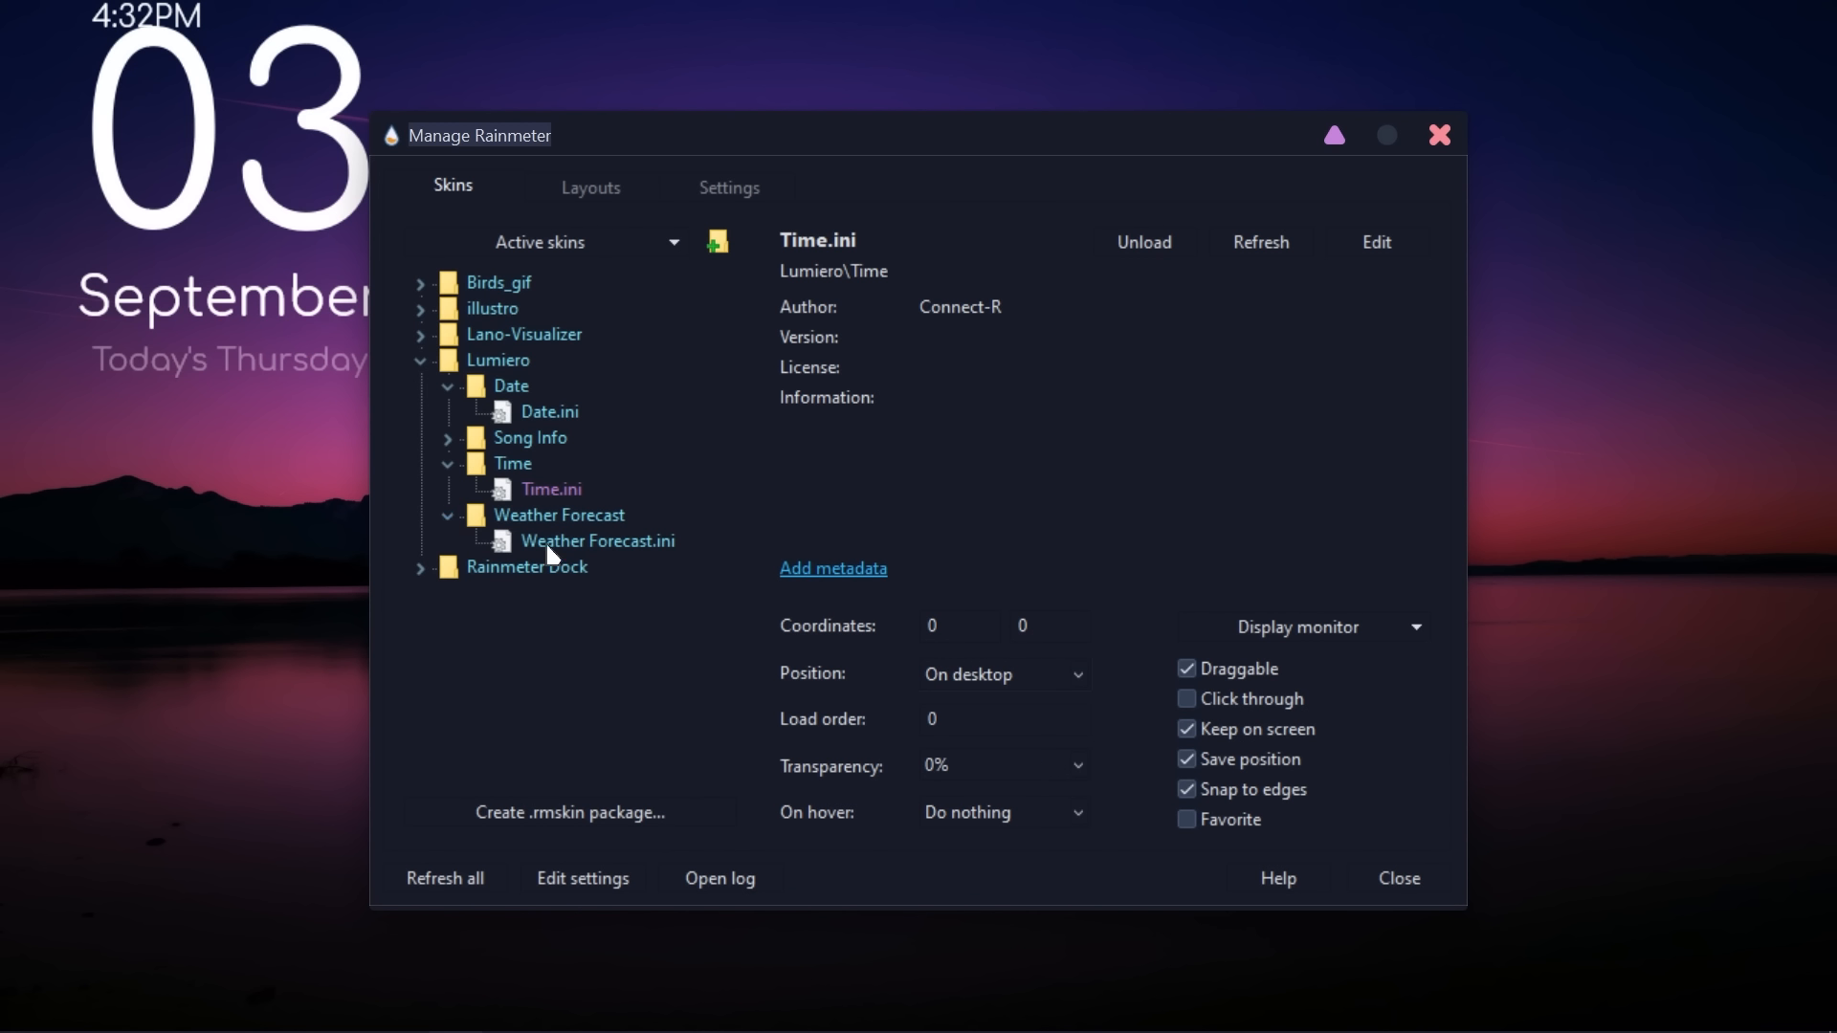
left_click(570, 541)
right_click(570, 542)
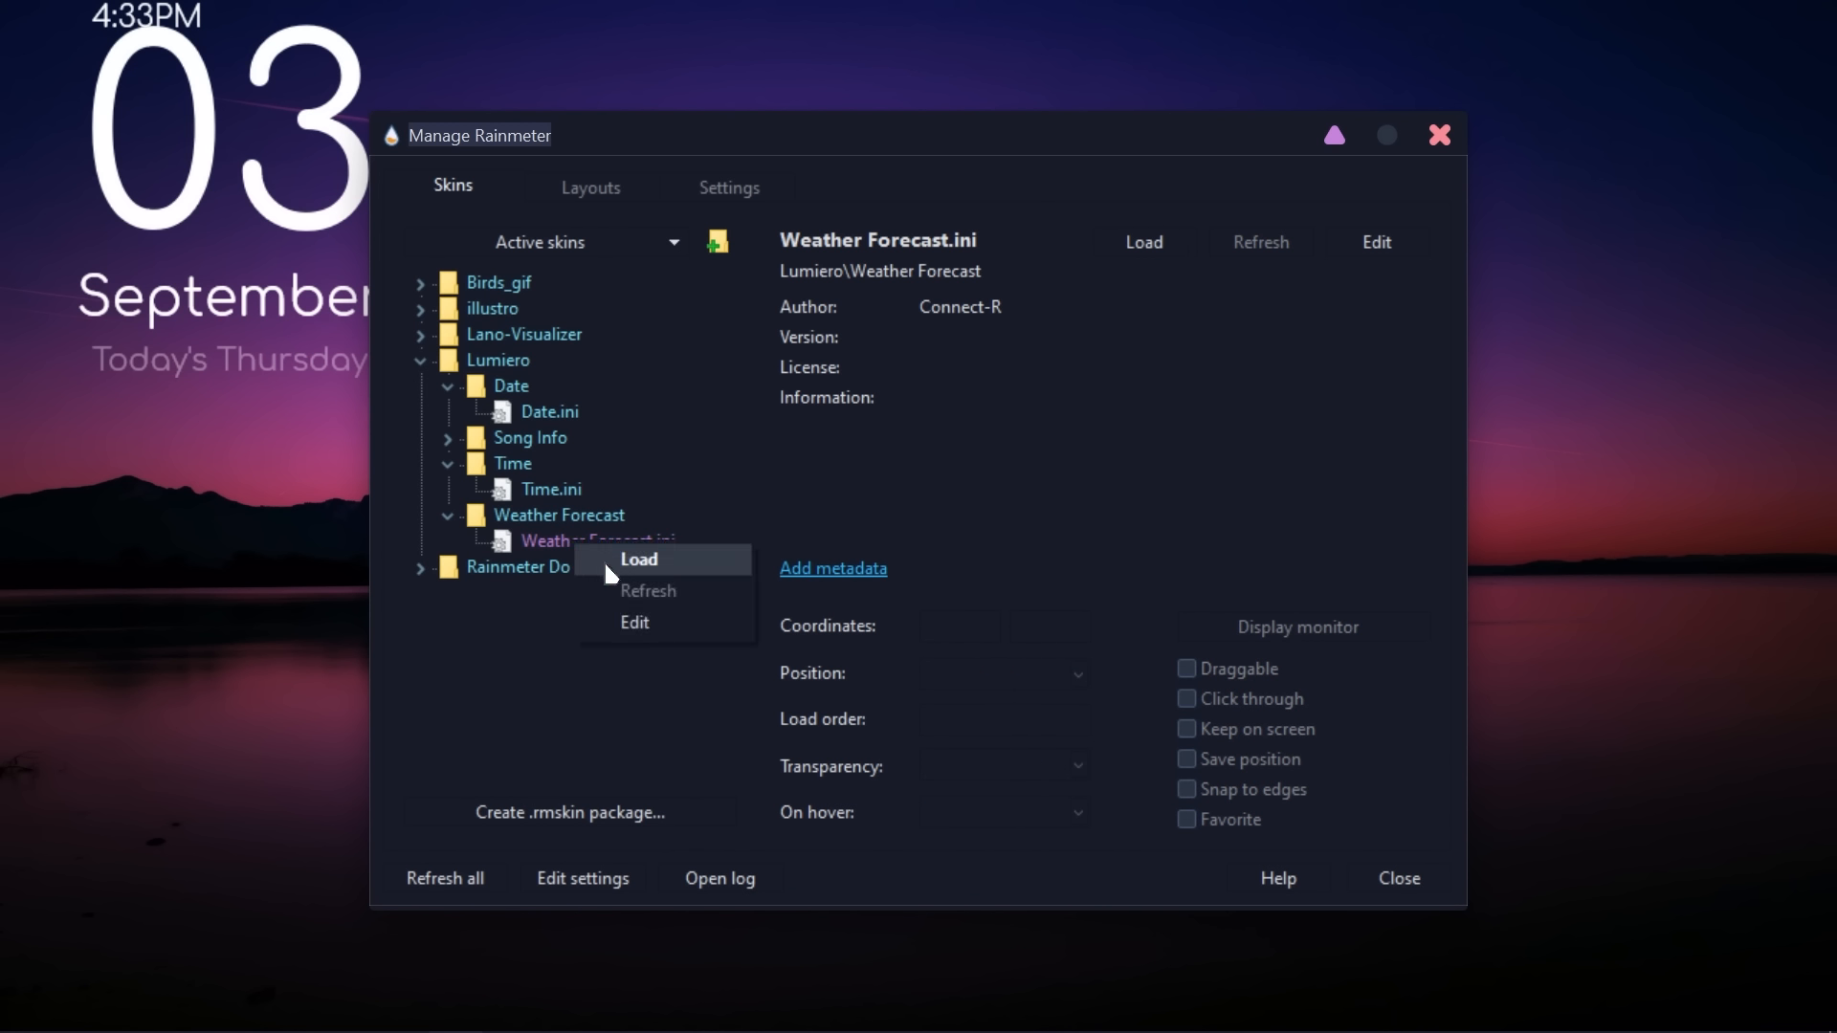
left_click(605, 561)
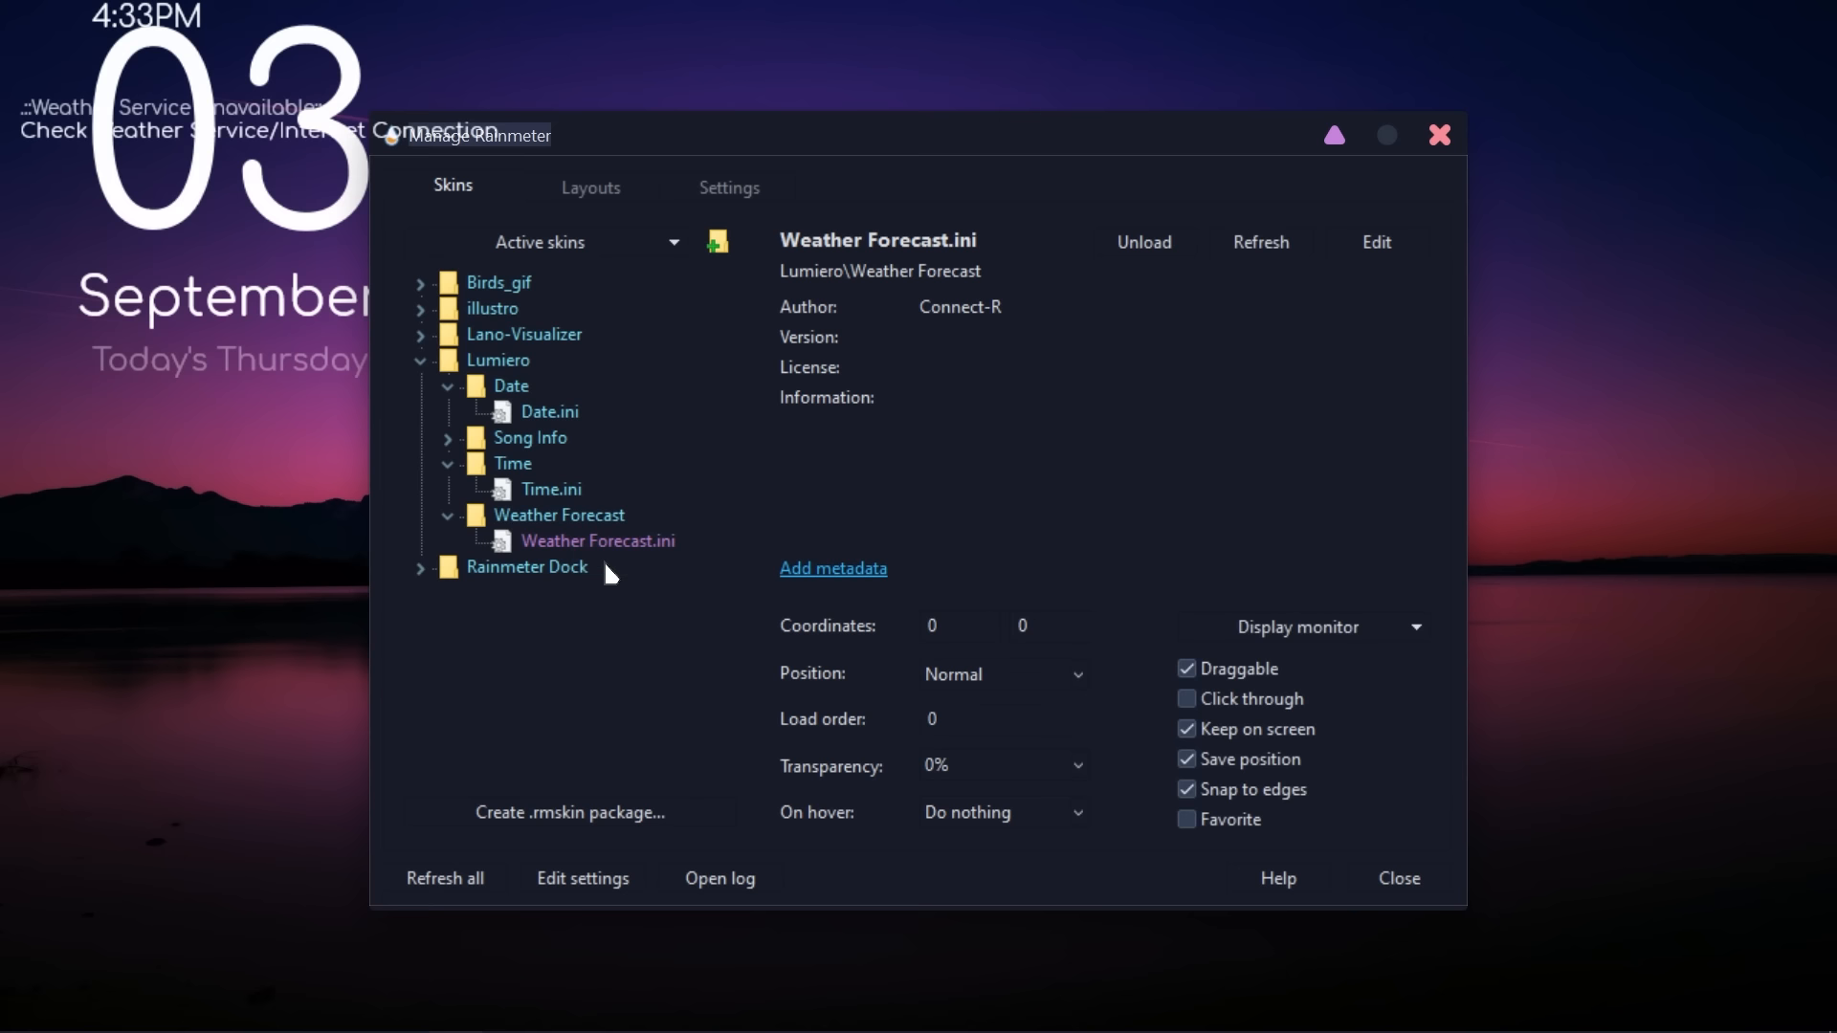
left_click(971, 672)
left_click(978, 703)
Minimize the Rainmeter manager and separate the overlapping widgets, moving the date to mid-desktop and the clock below the weather text
left_click(1341, 136)
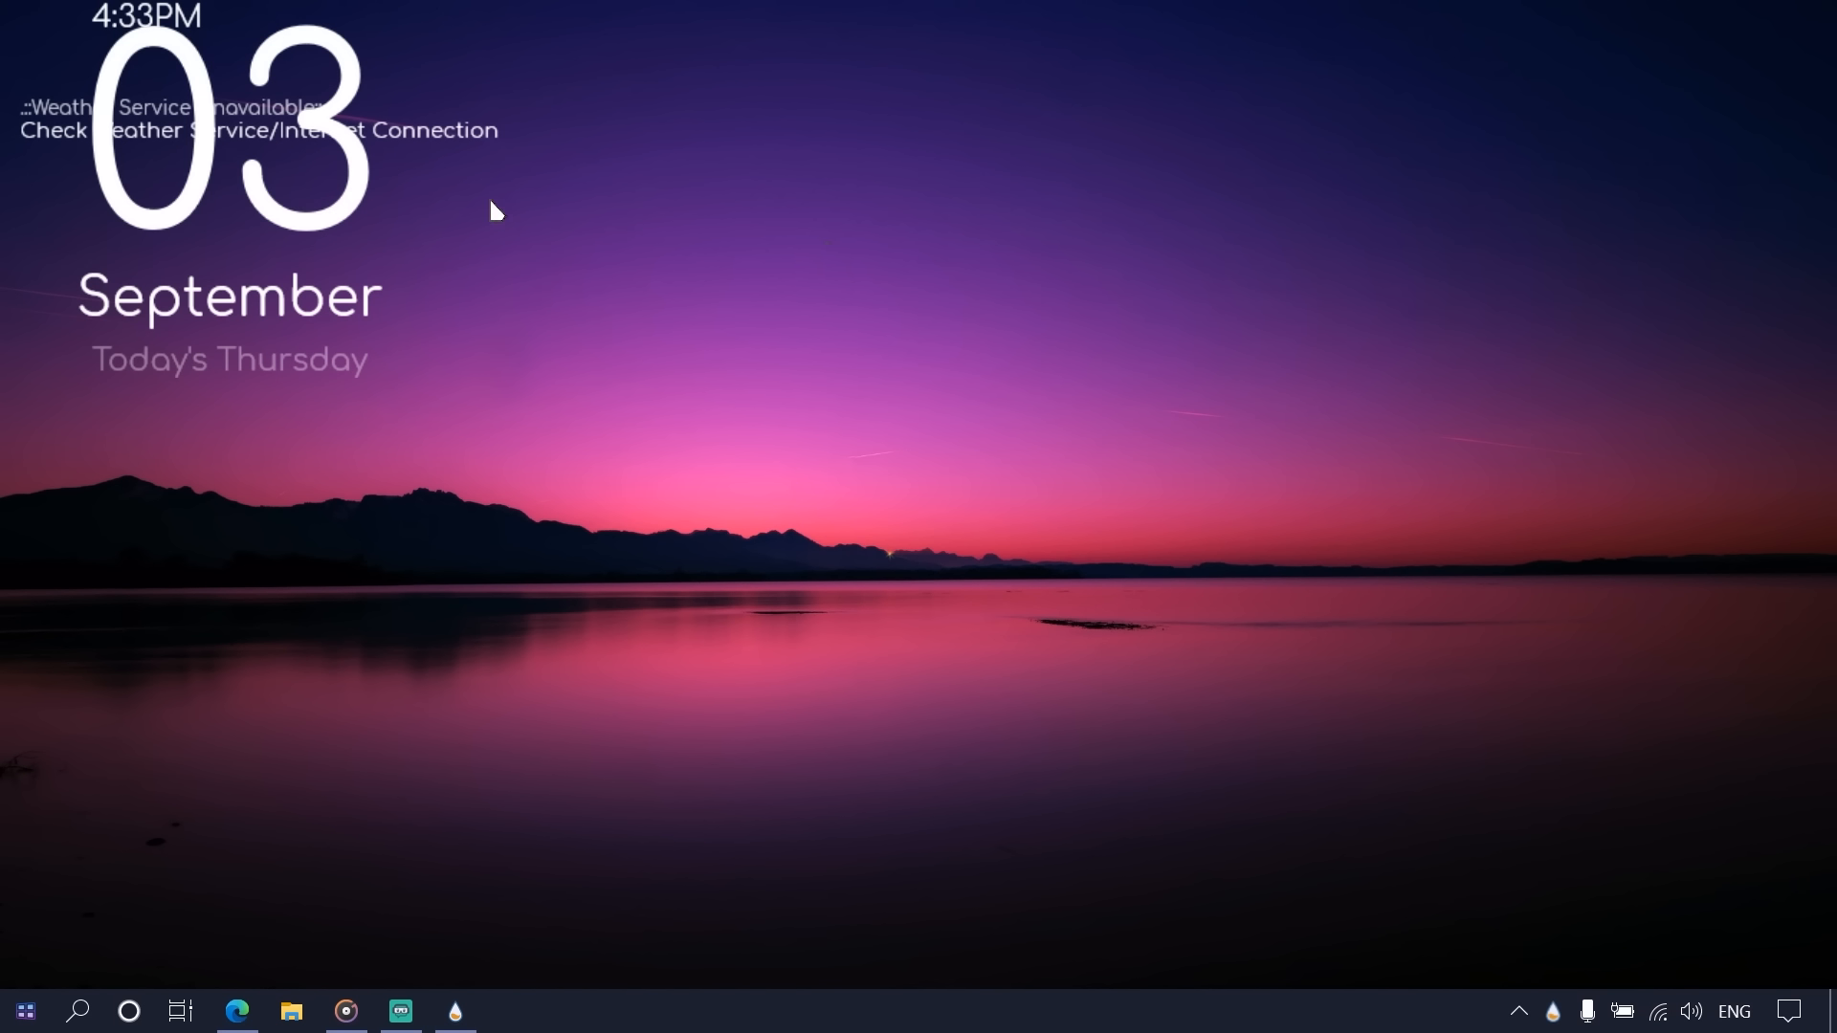
left_click_drag(344, 153, 1030, 382)
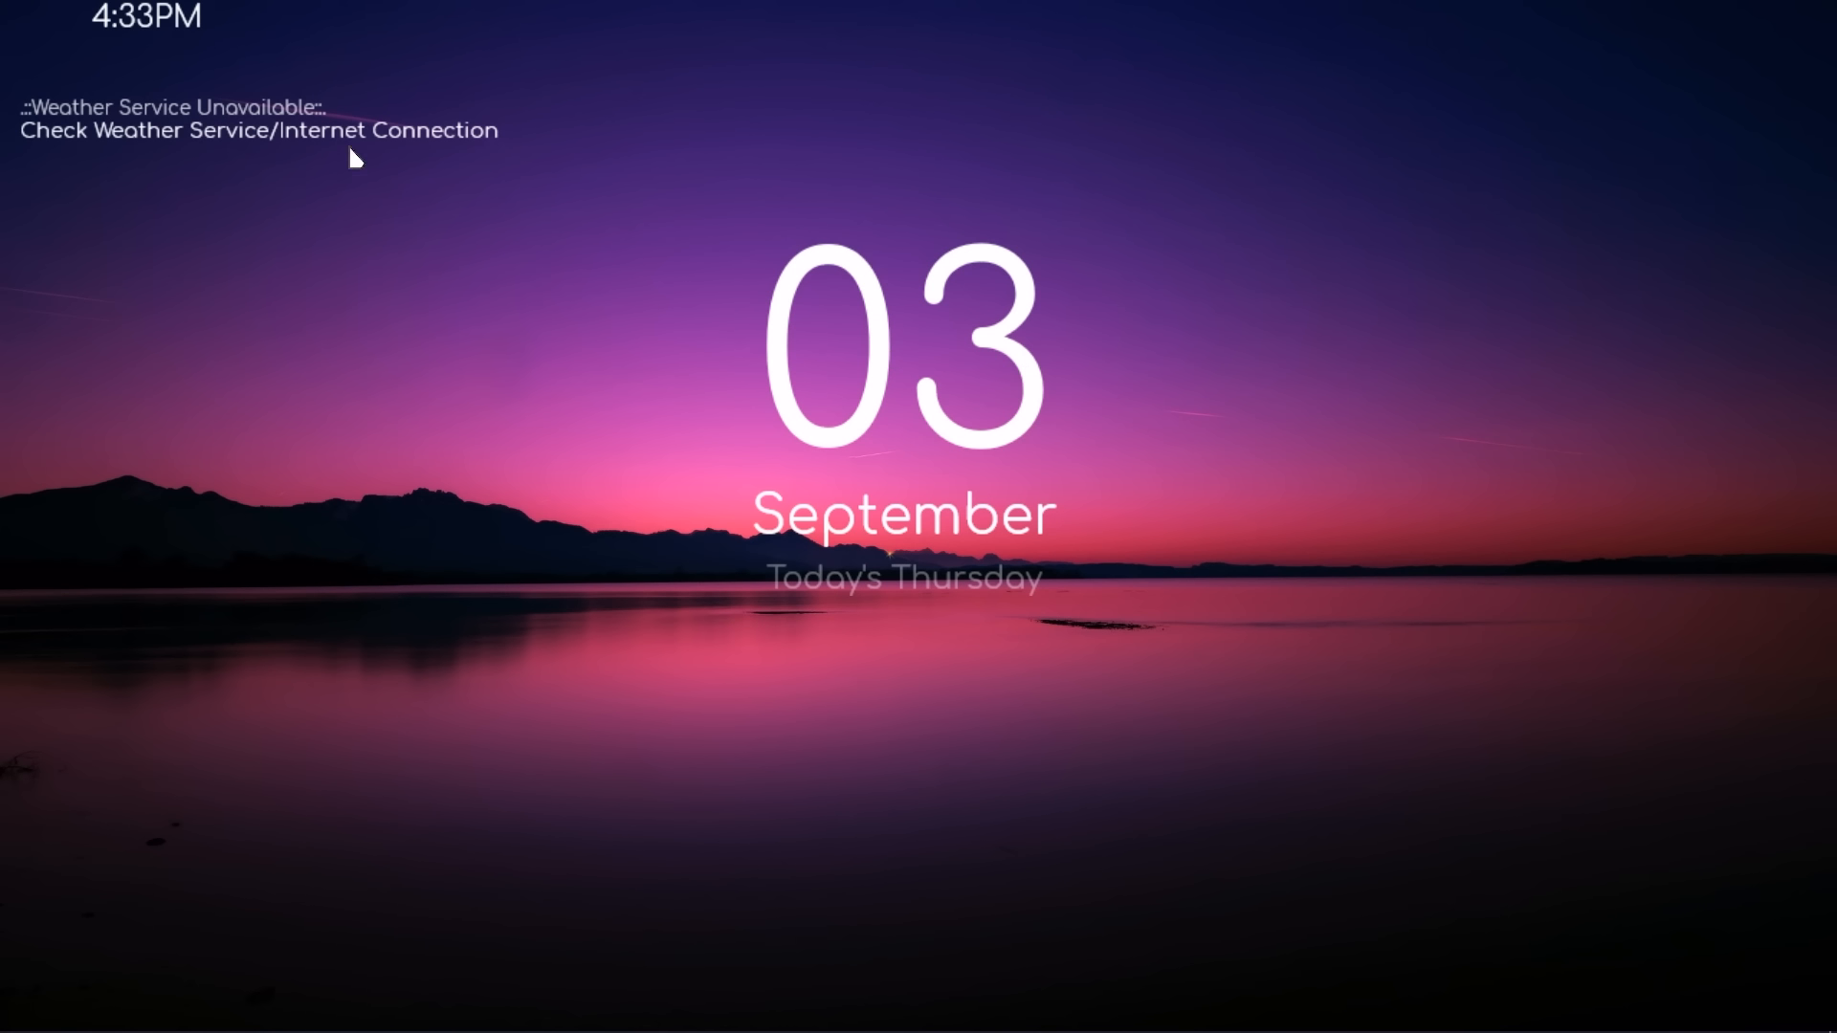
left_click_drag(146, 13, 201, 255)
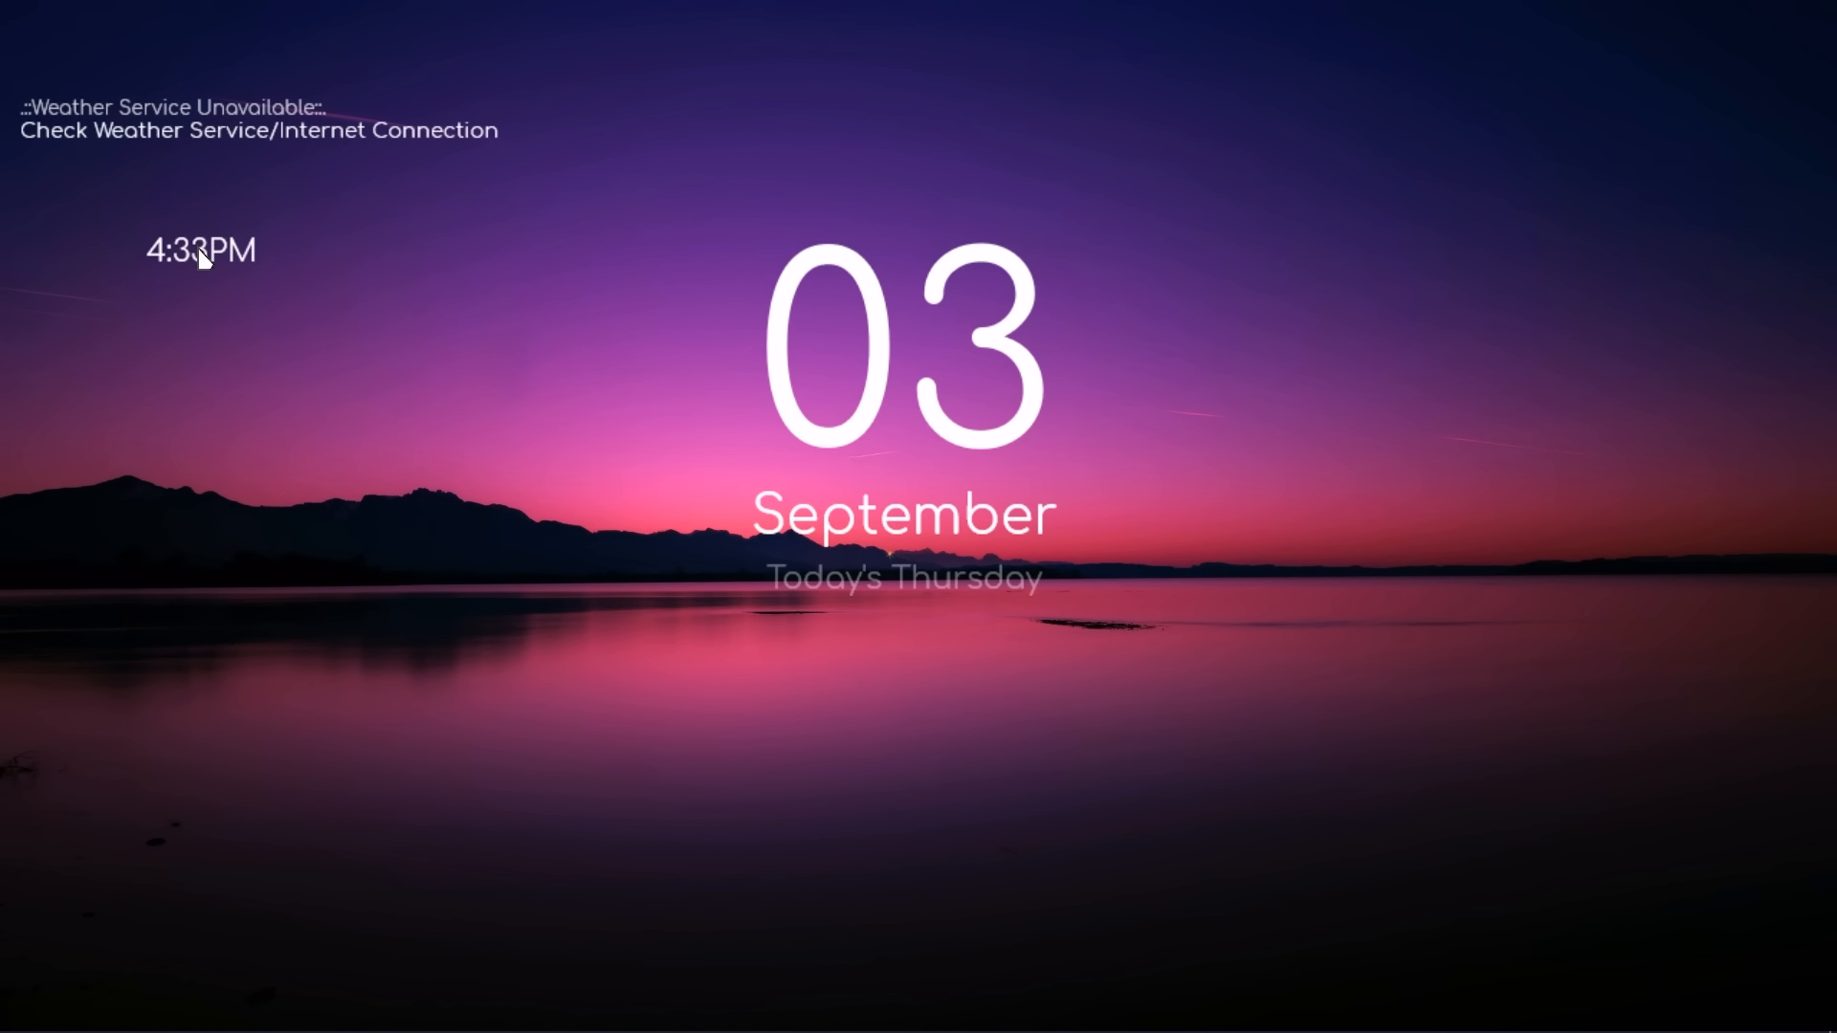
Edit the Date skin's Date.ini, set Scale to 1.0, save the file and close Notepad
right_click(991, 343)
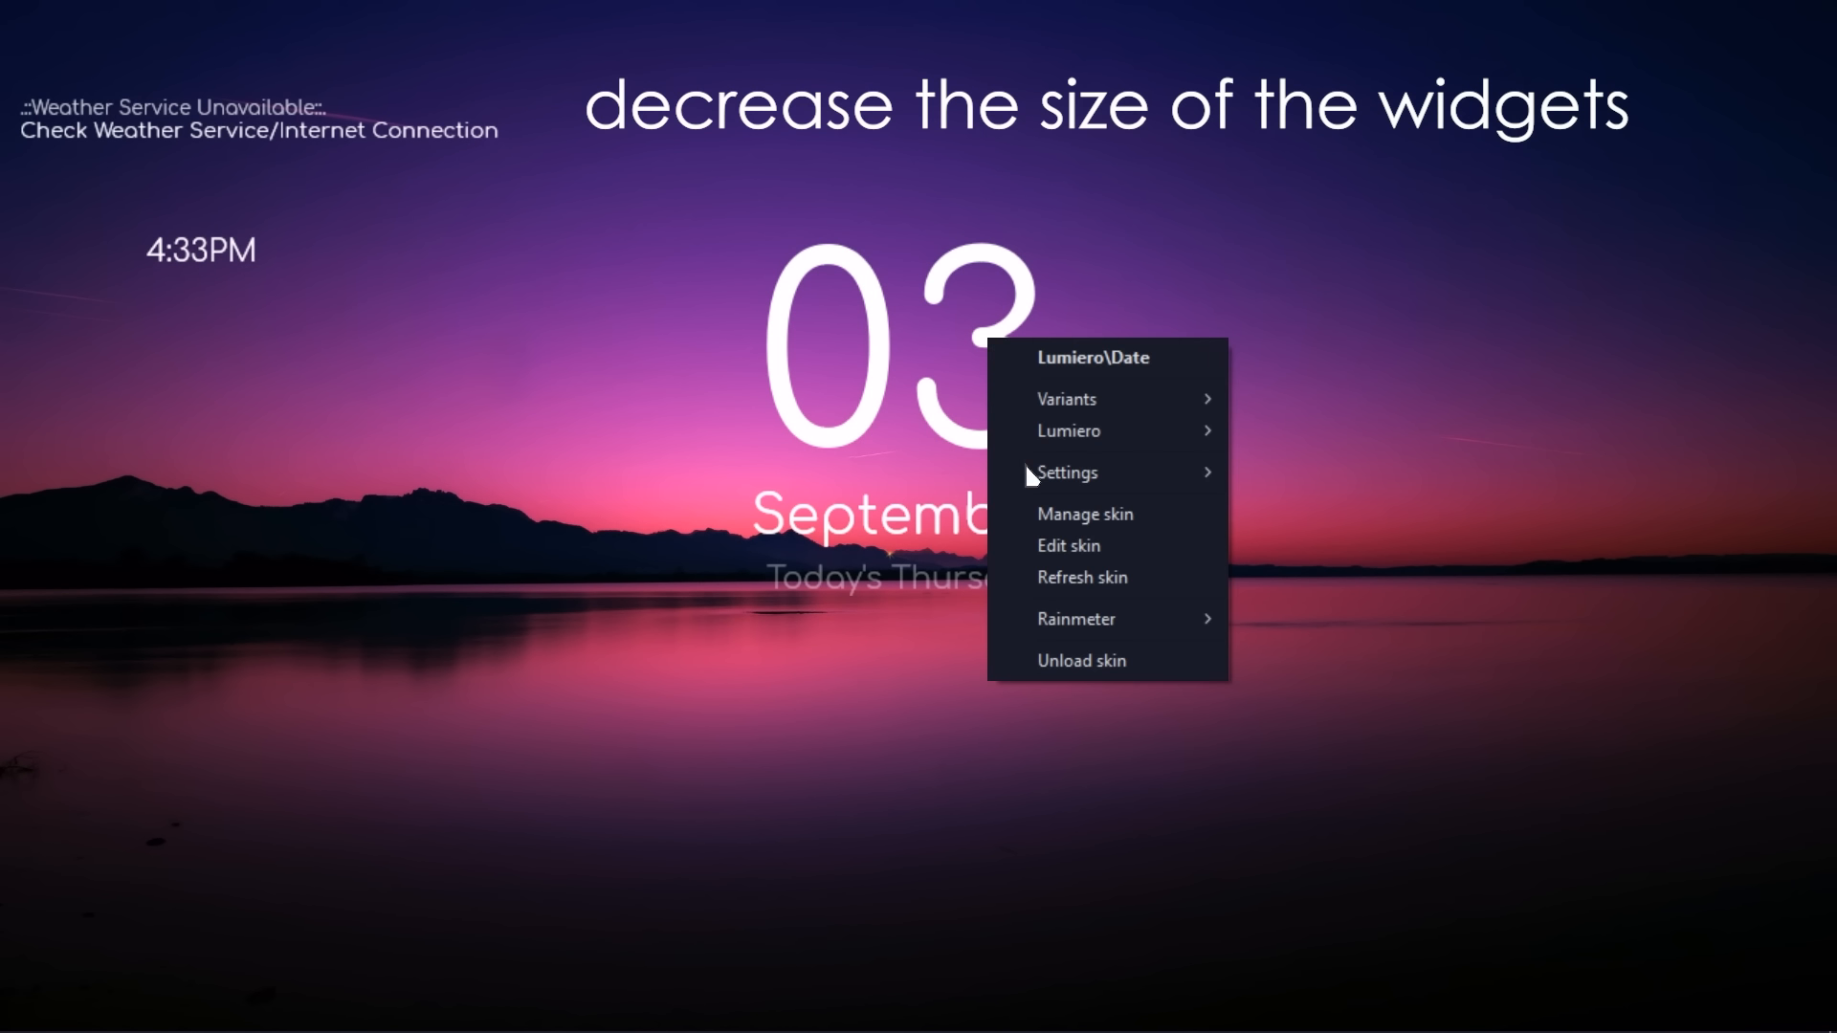
left_click(1029, 548)
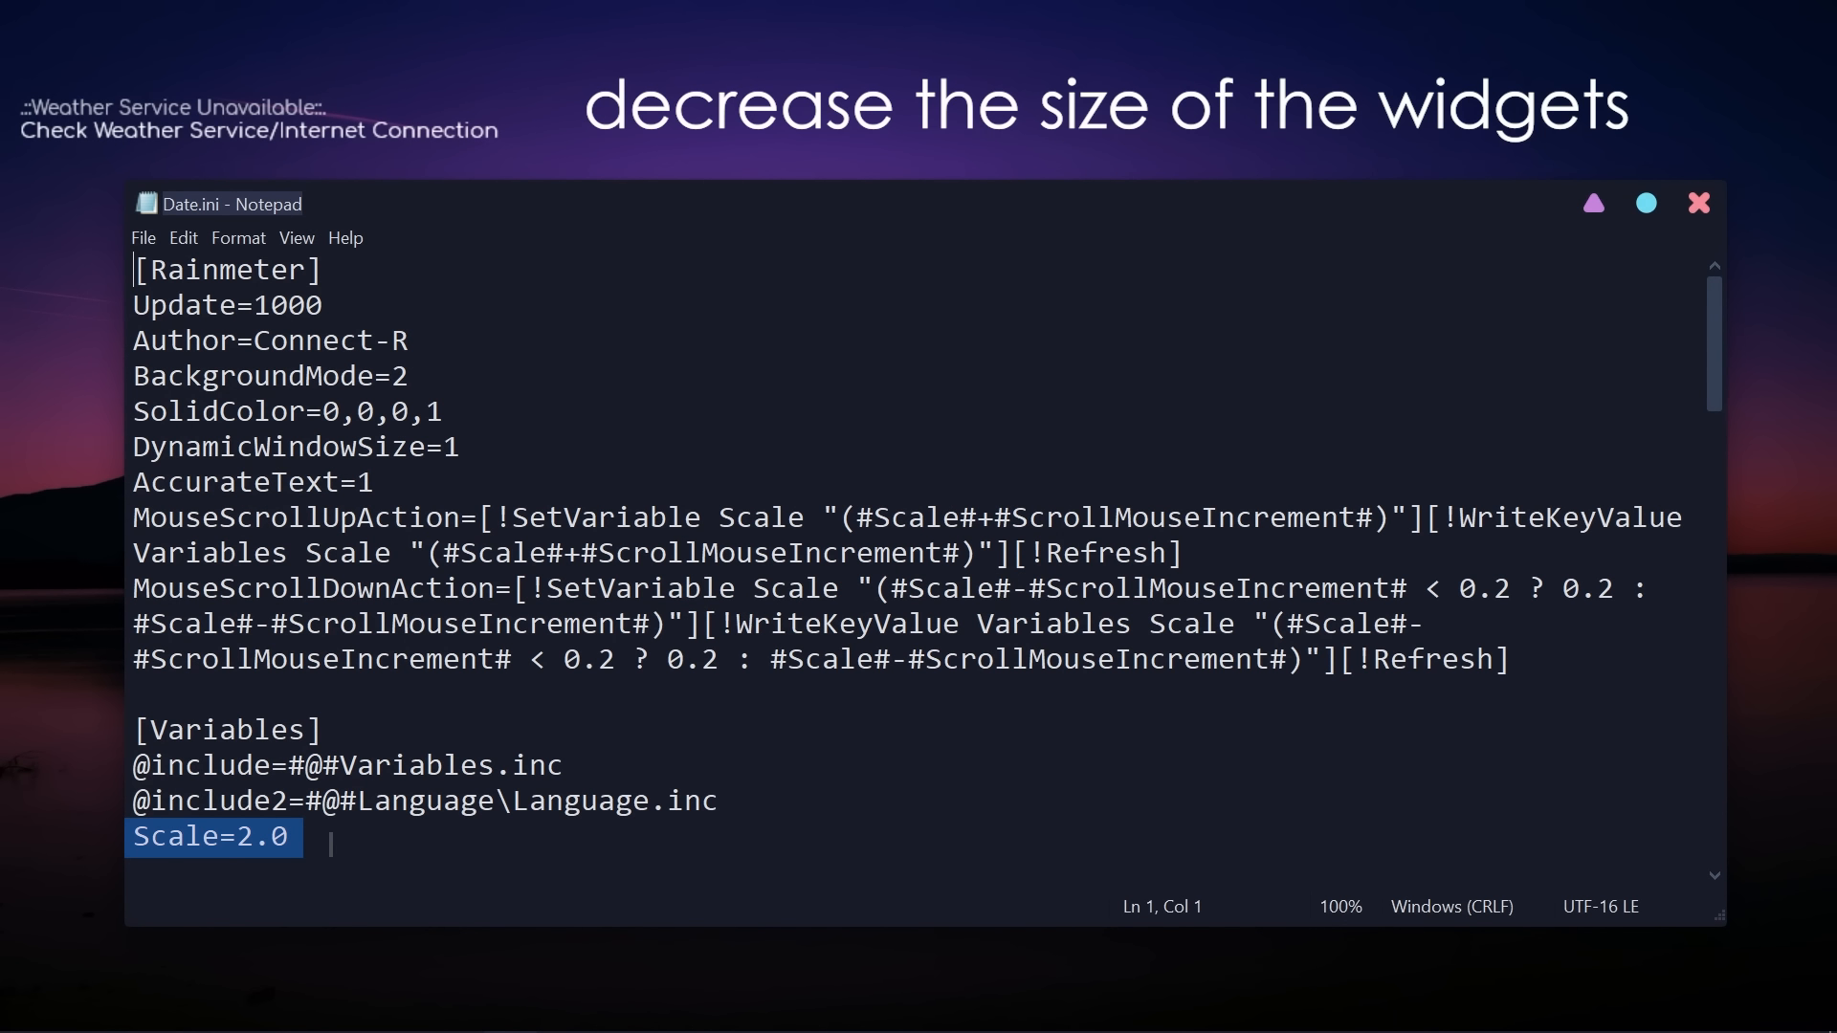
left_click(253, 842)
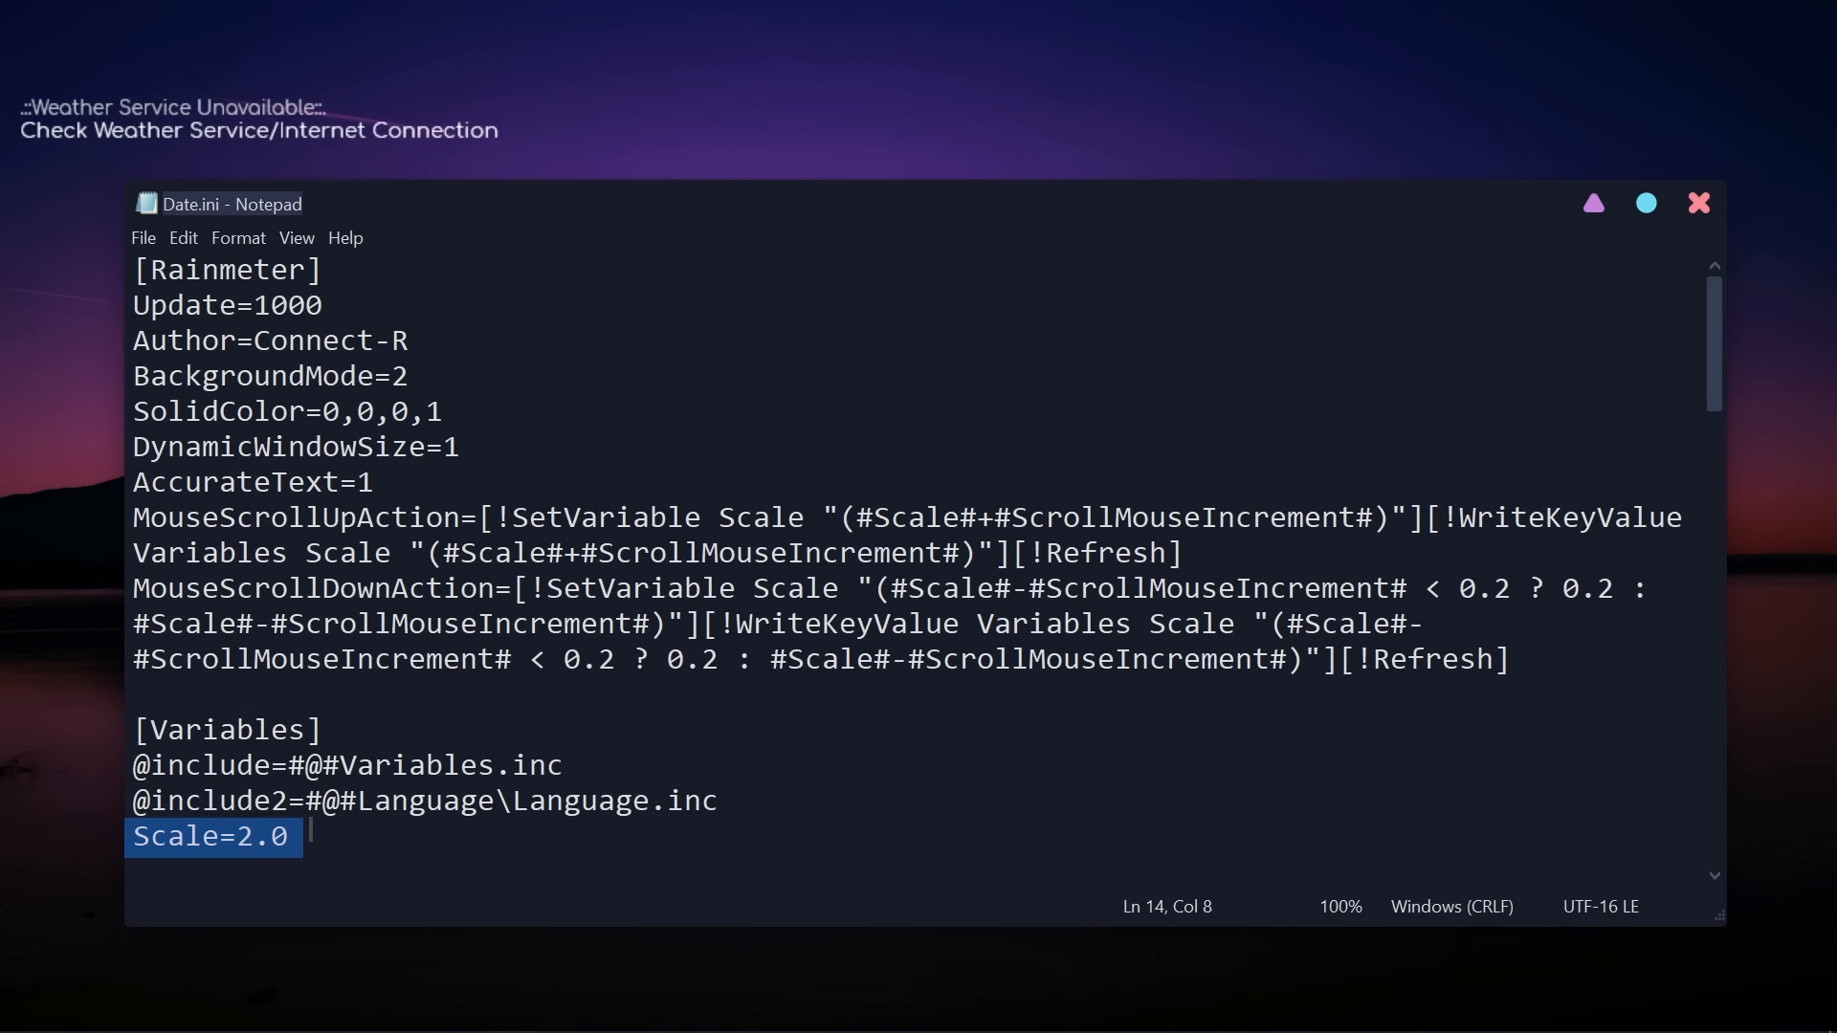
key("BackSpace")
type("1")
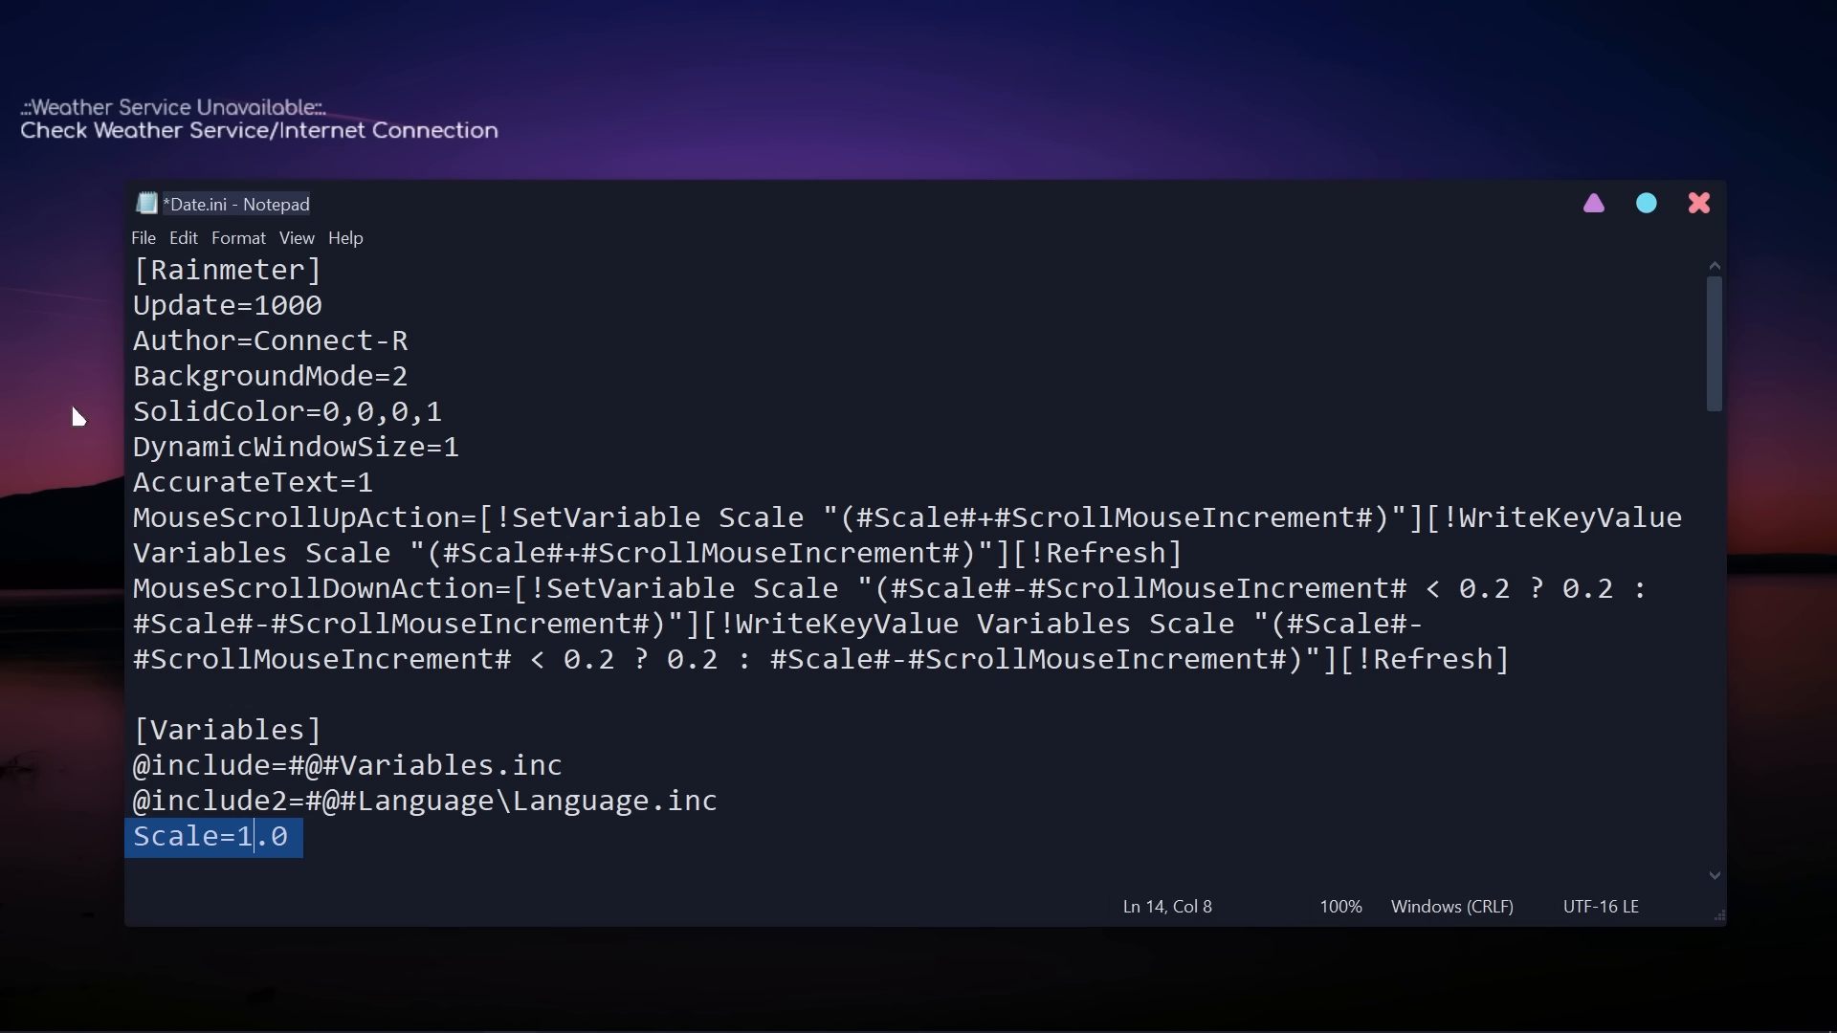
left_click(144, 238)
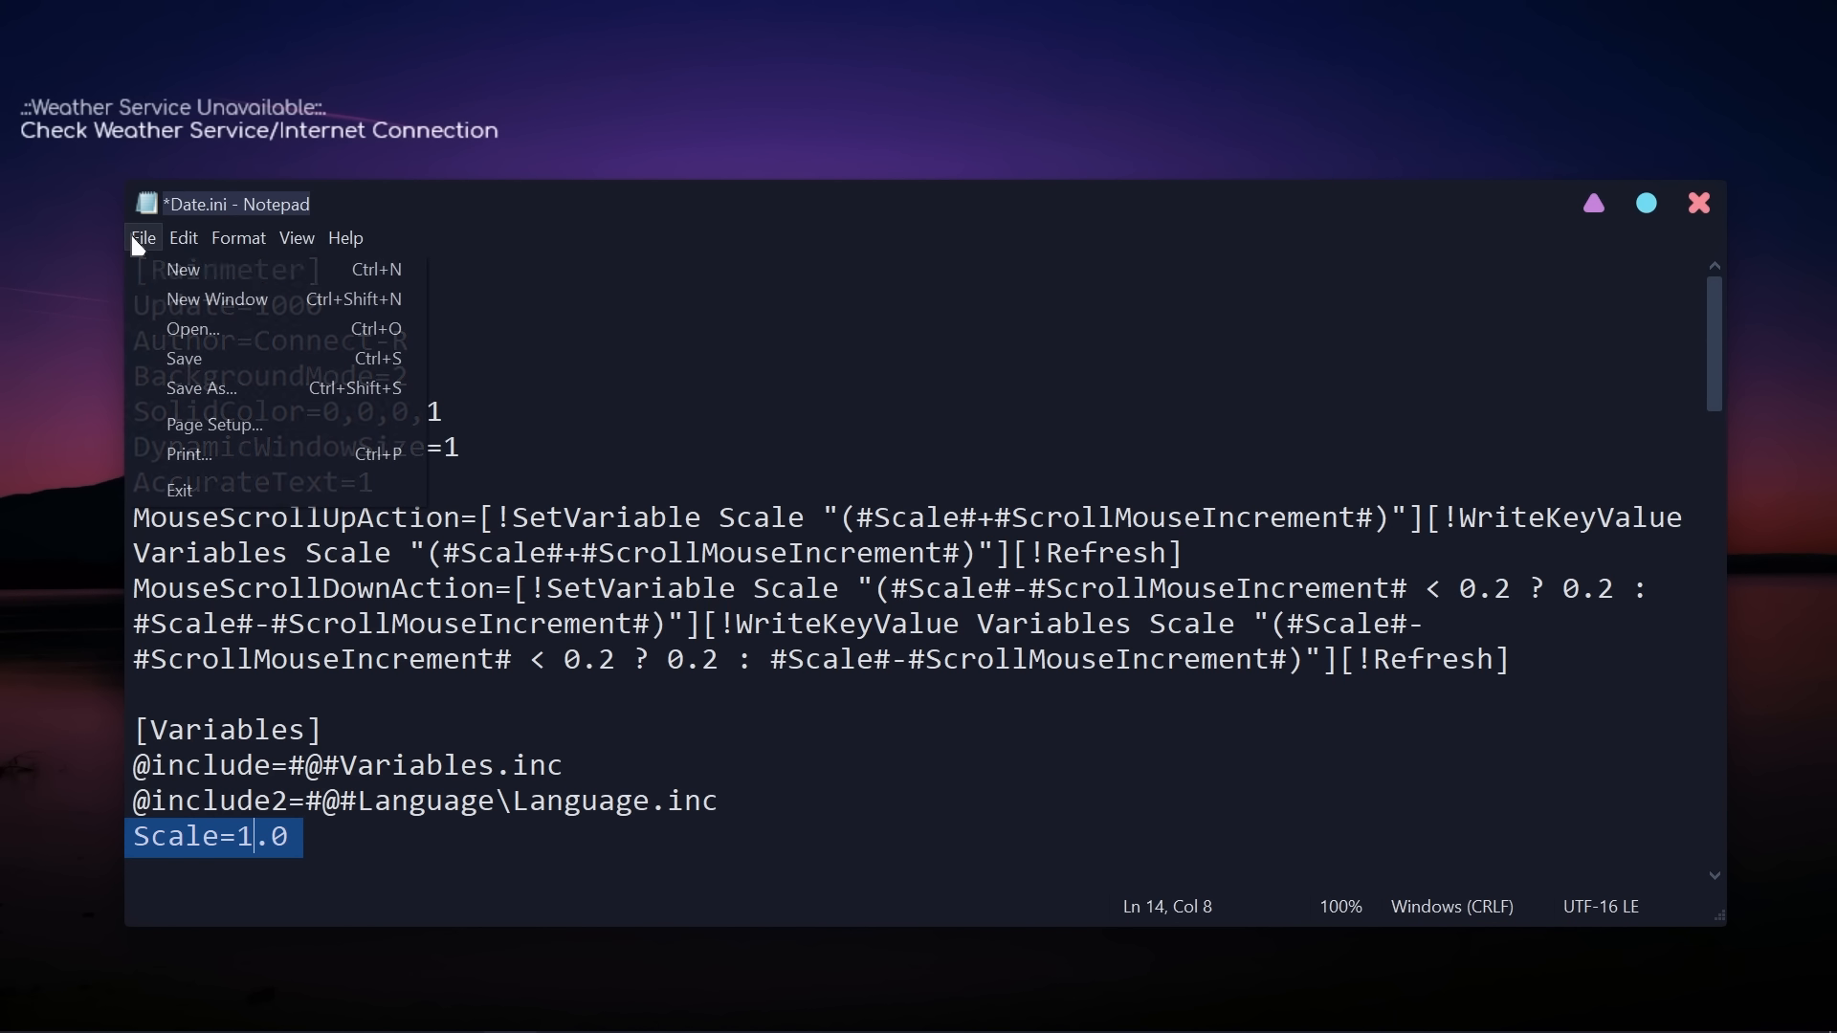
left_click(174, 362)
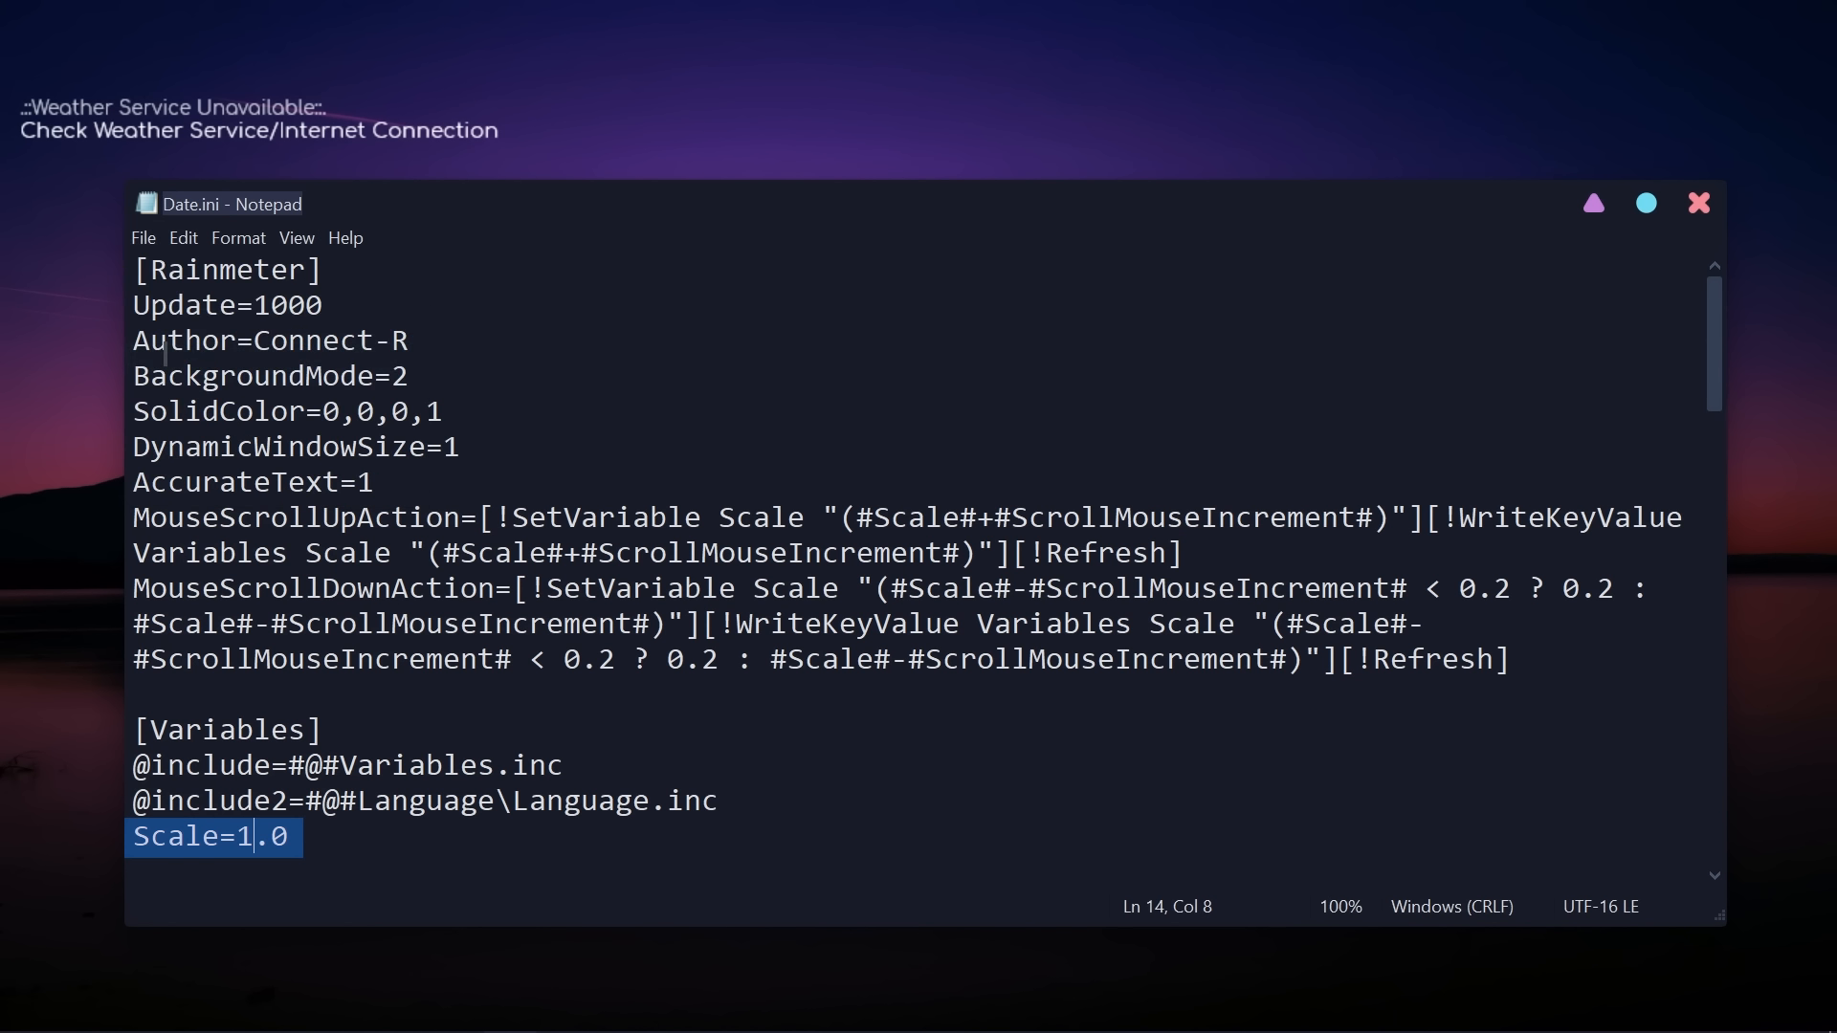
left_click(1701, 212)
Refresh the Date skin and move the date widget to the centre of the desktop, just above the horizon
right_click(1015, 354)
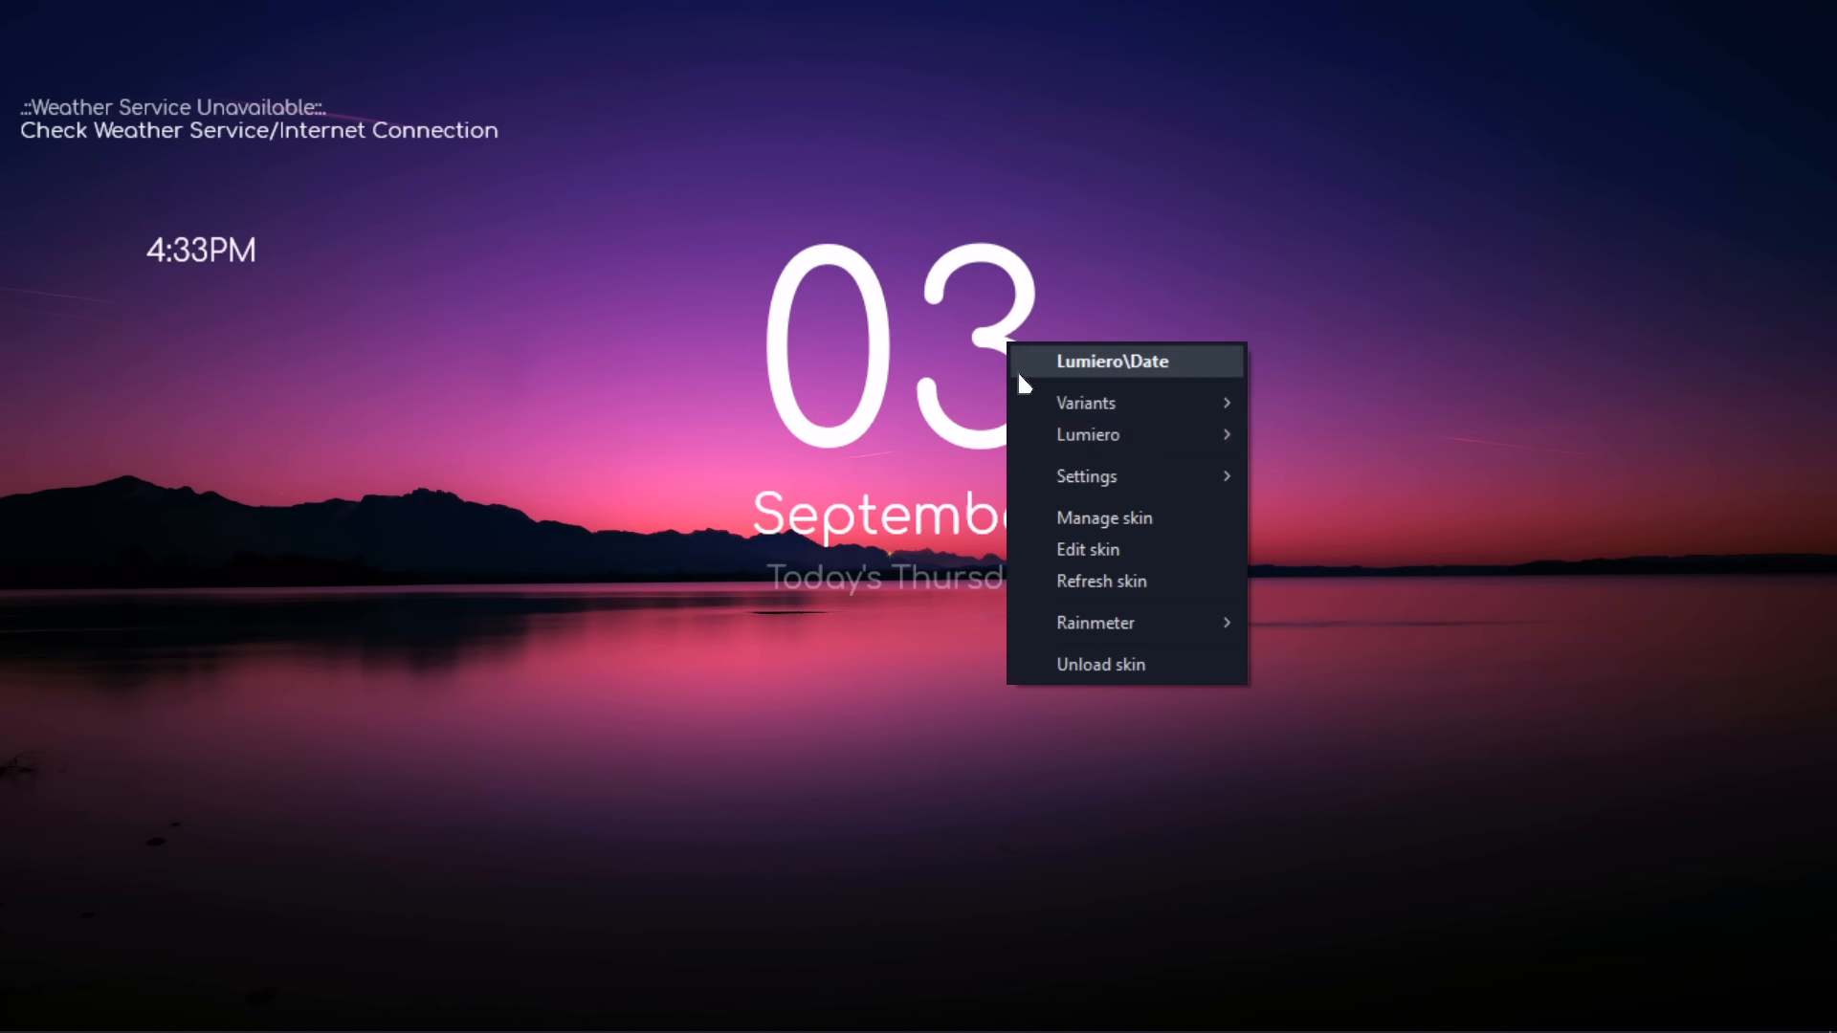
left_click(1079, 580)
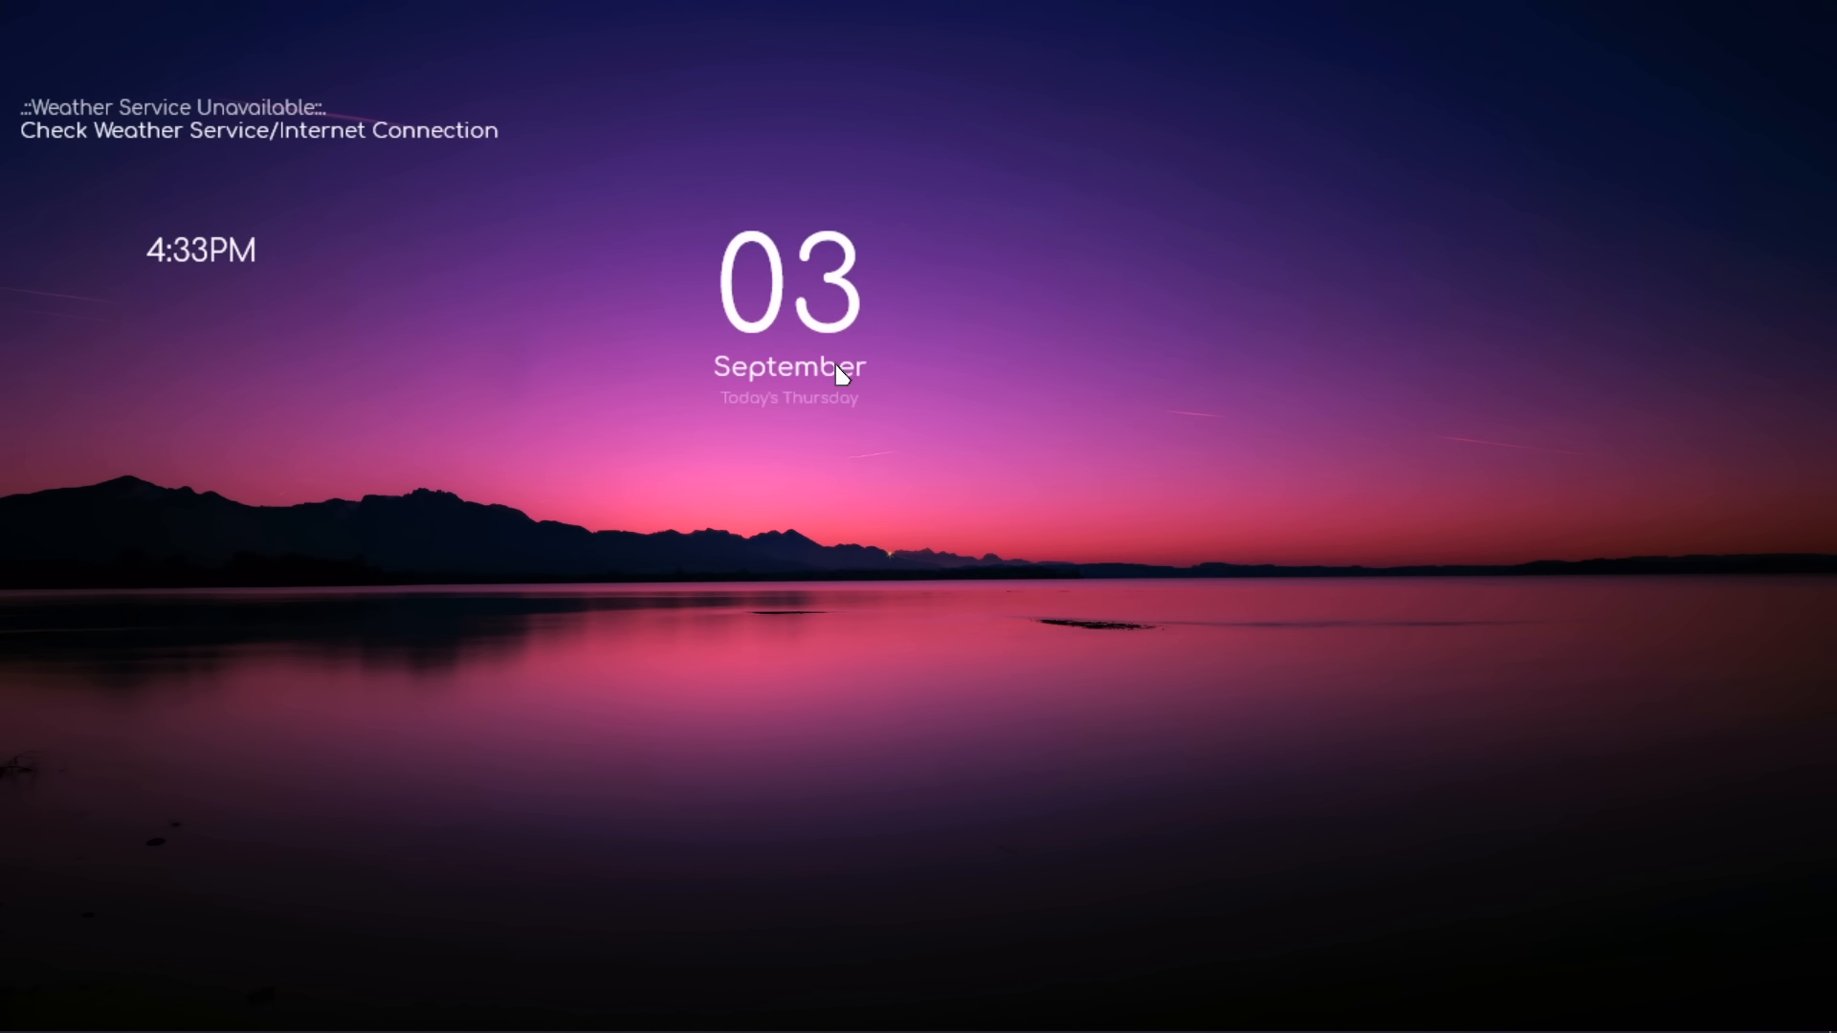
left_click_drag(839, 369, 951, 466)
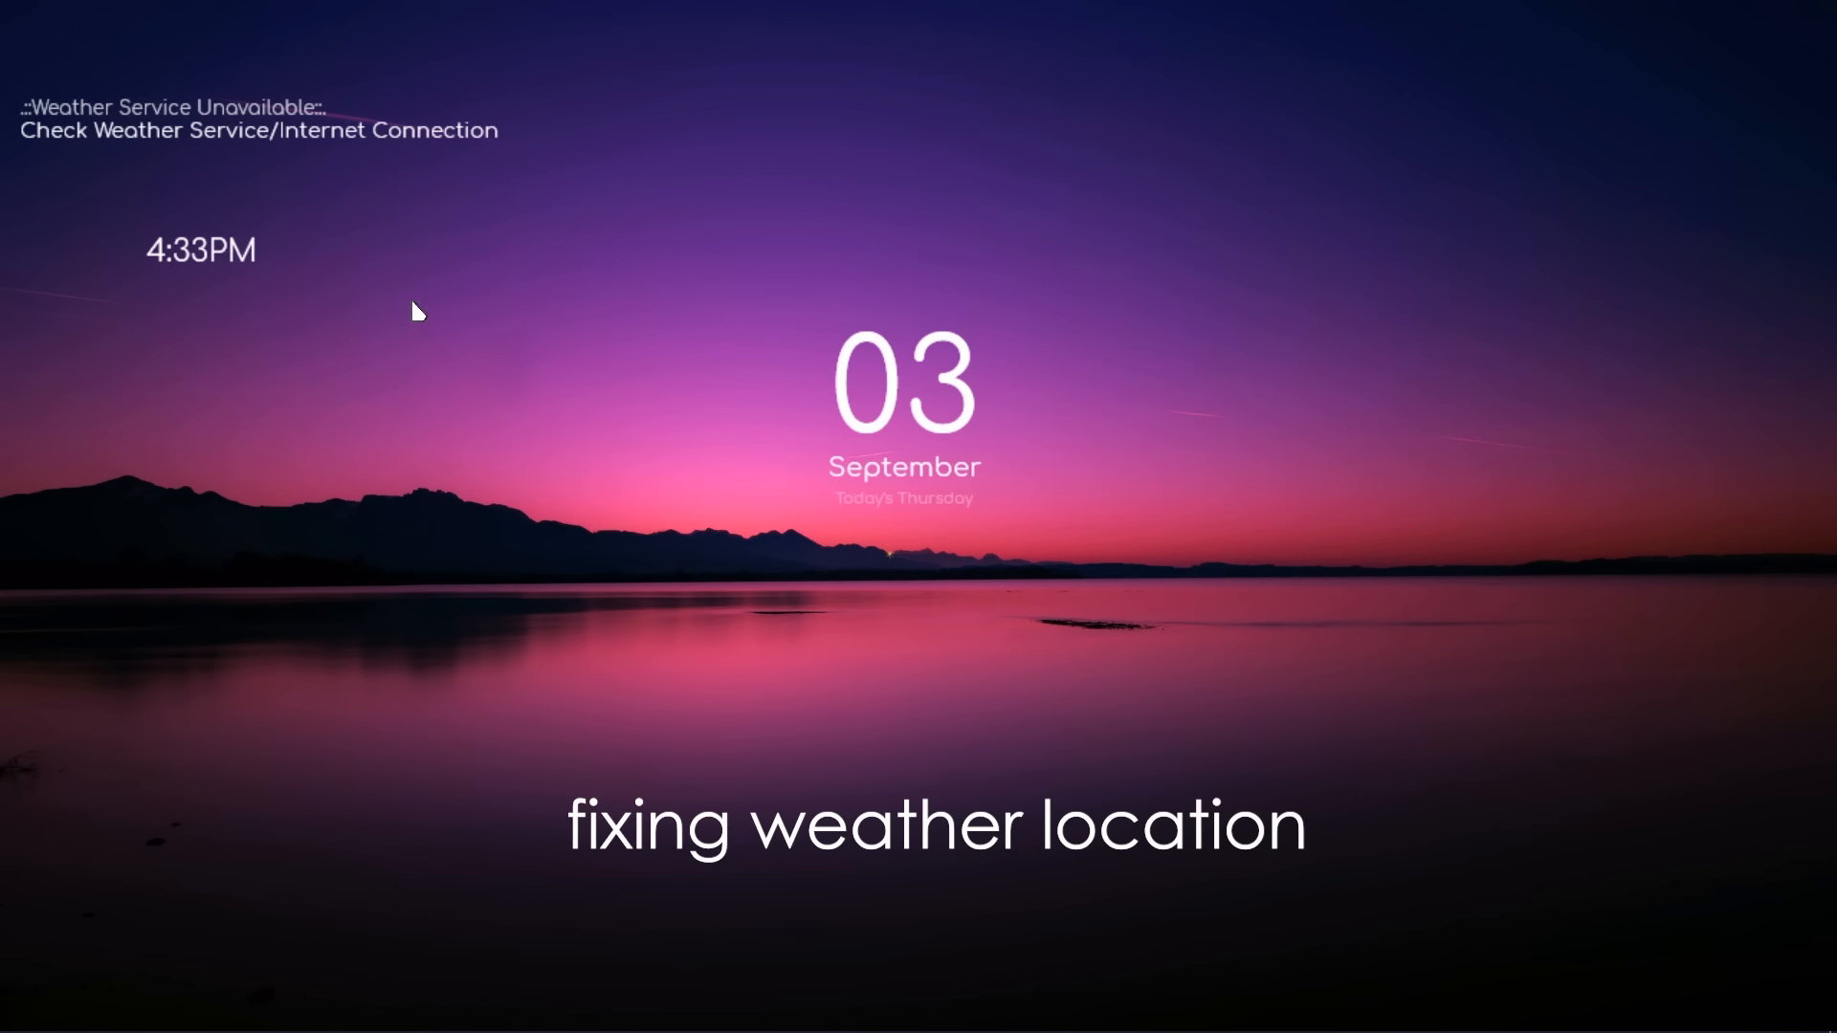
Open the Weather Forecast skin's Location page on Yahoo Weather and change the location to Mumbai, MH, IN
right_click(247, 127)
mouse_move(313, 174)
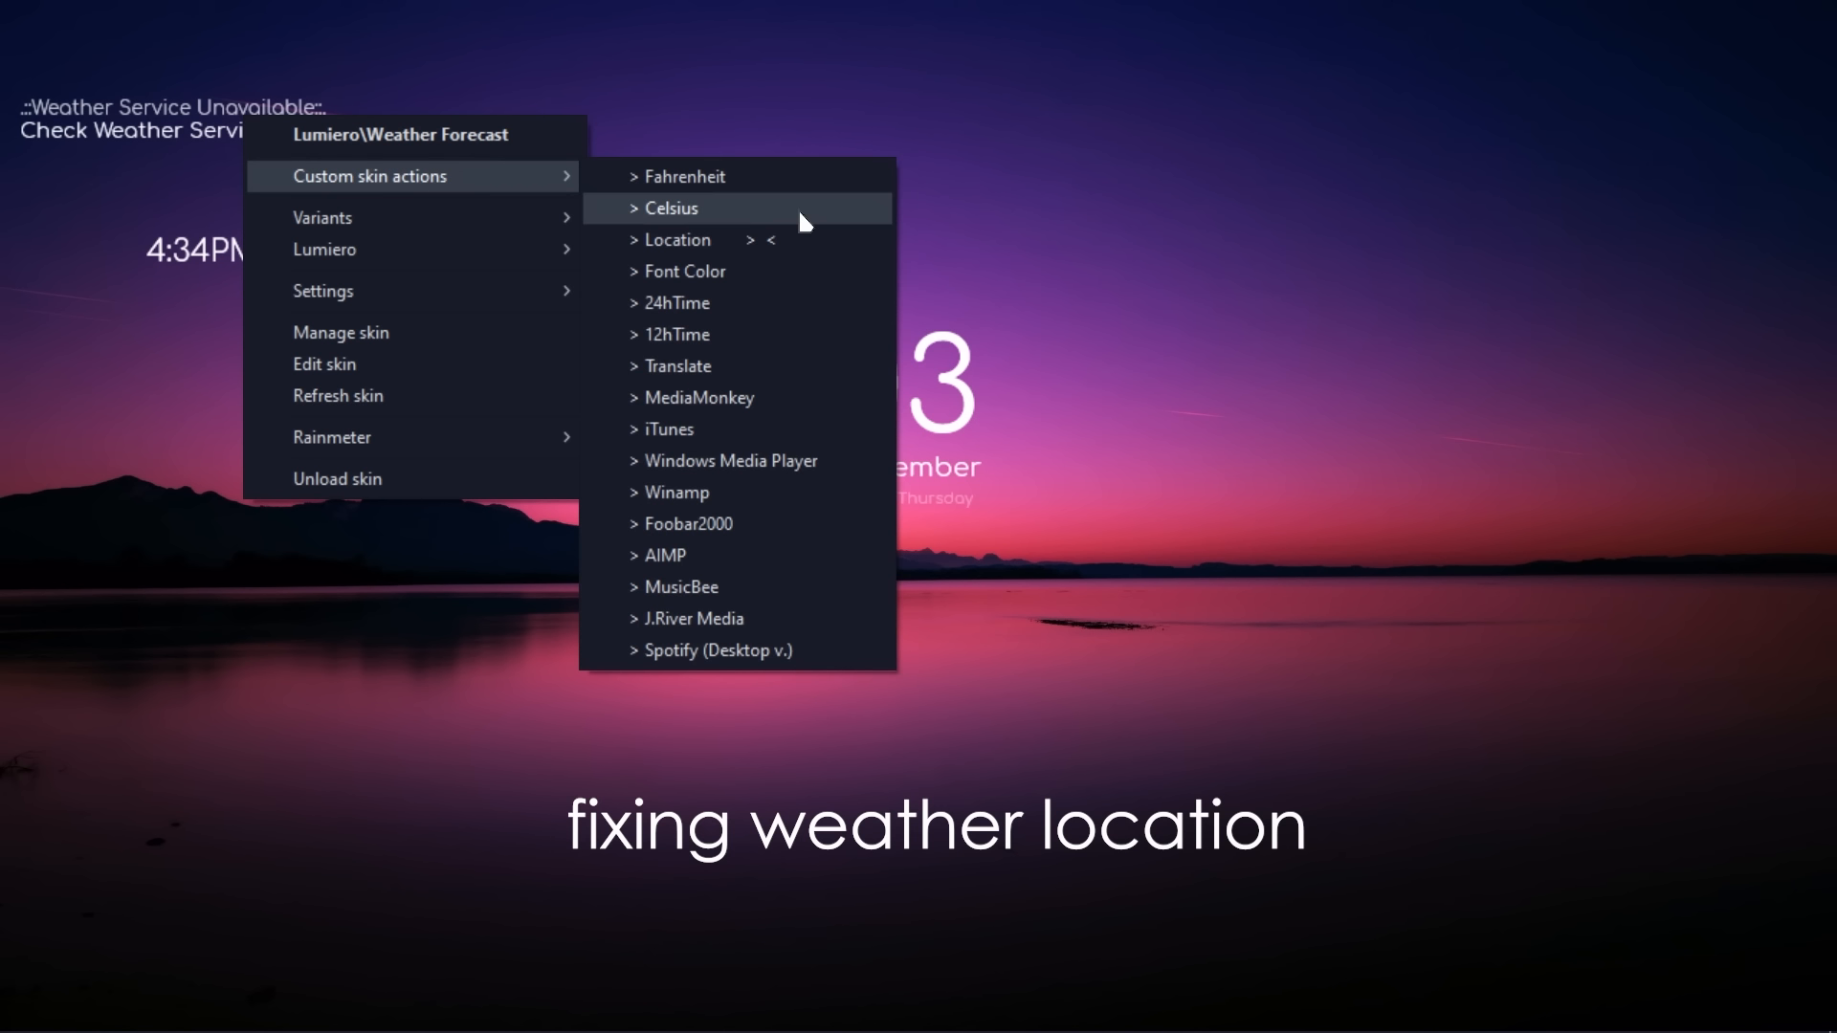
left_click(789, 241)
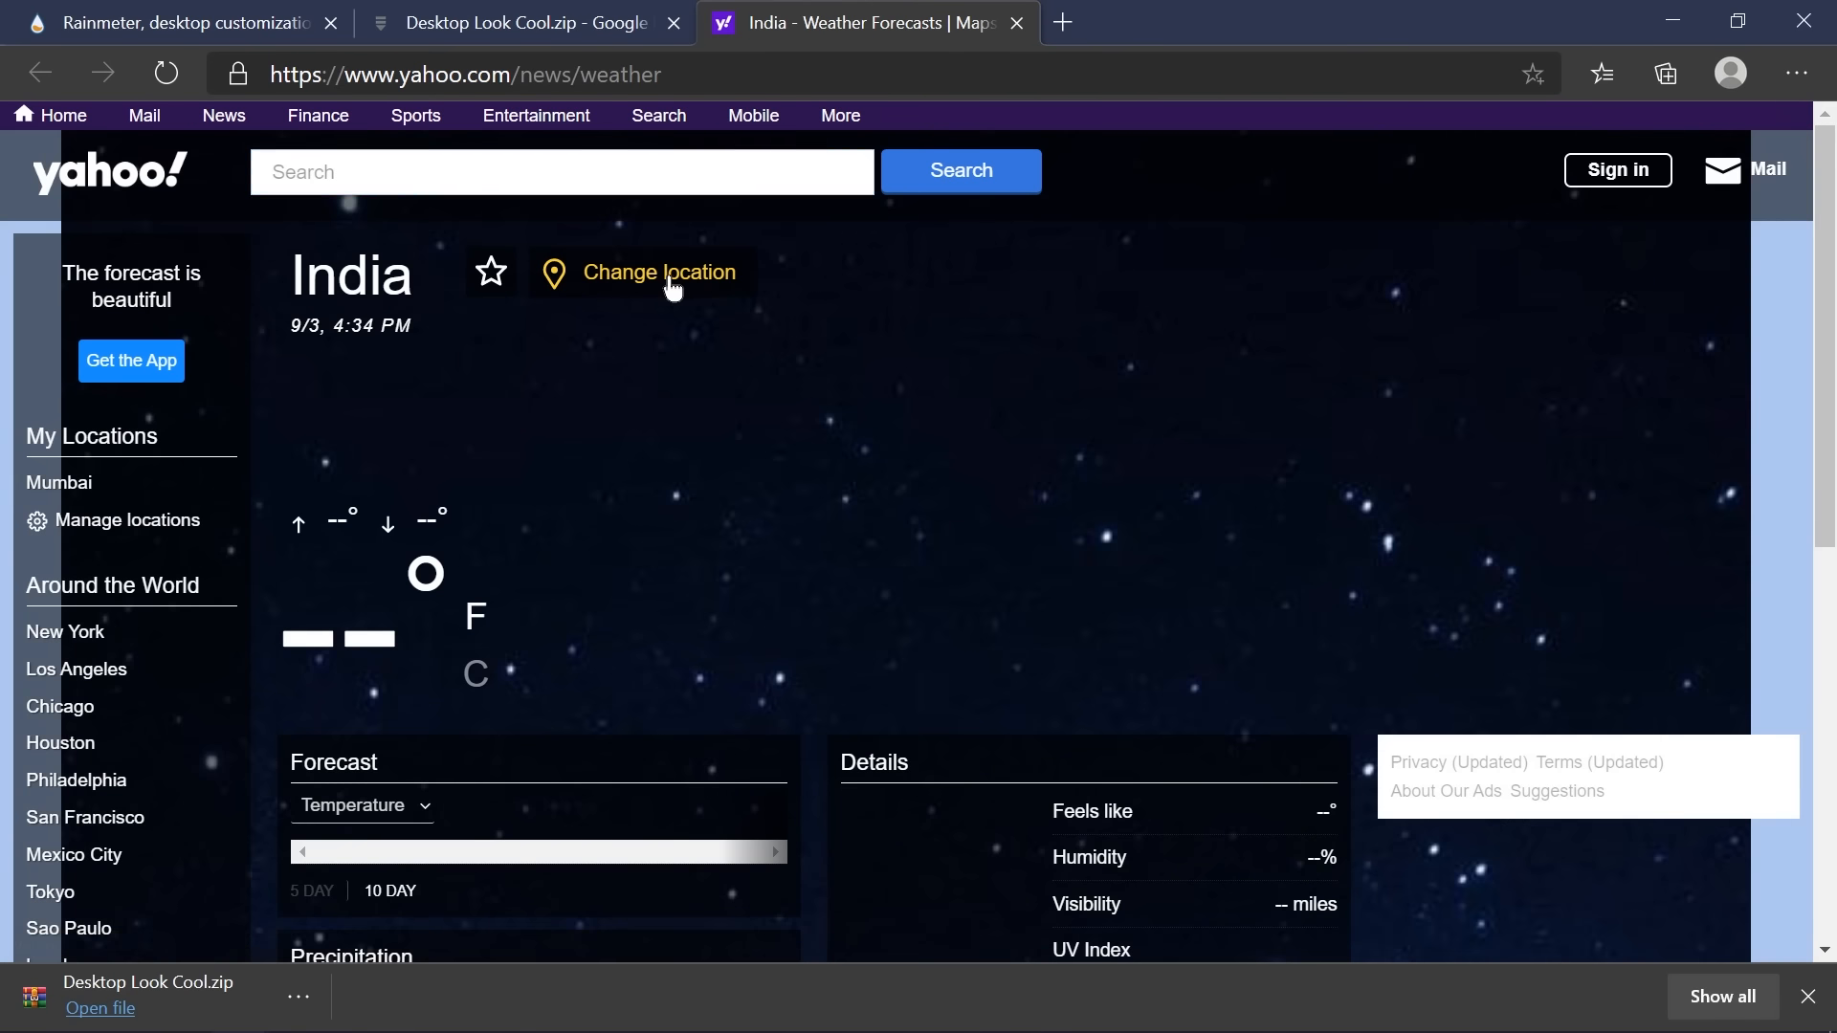
left_click(672, 284)
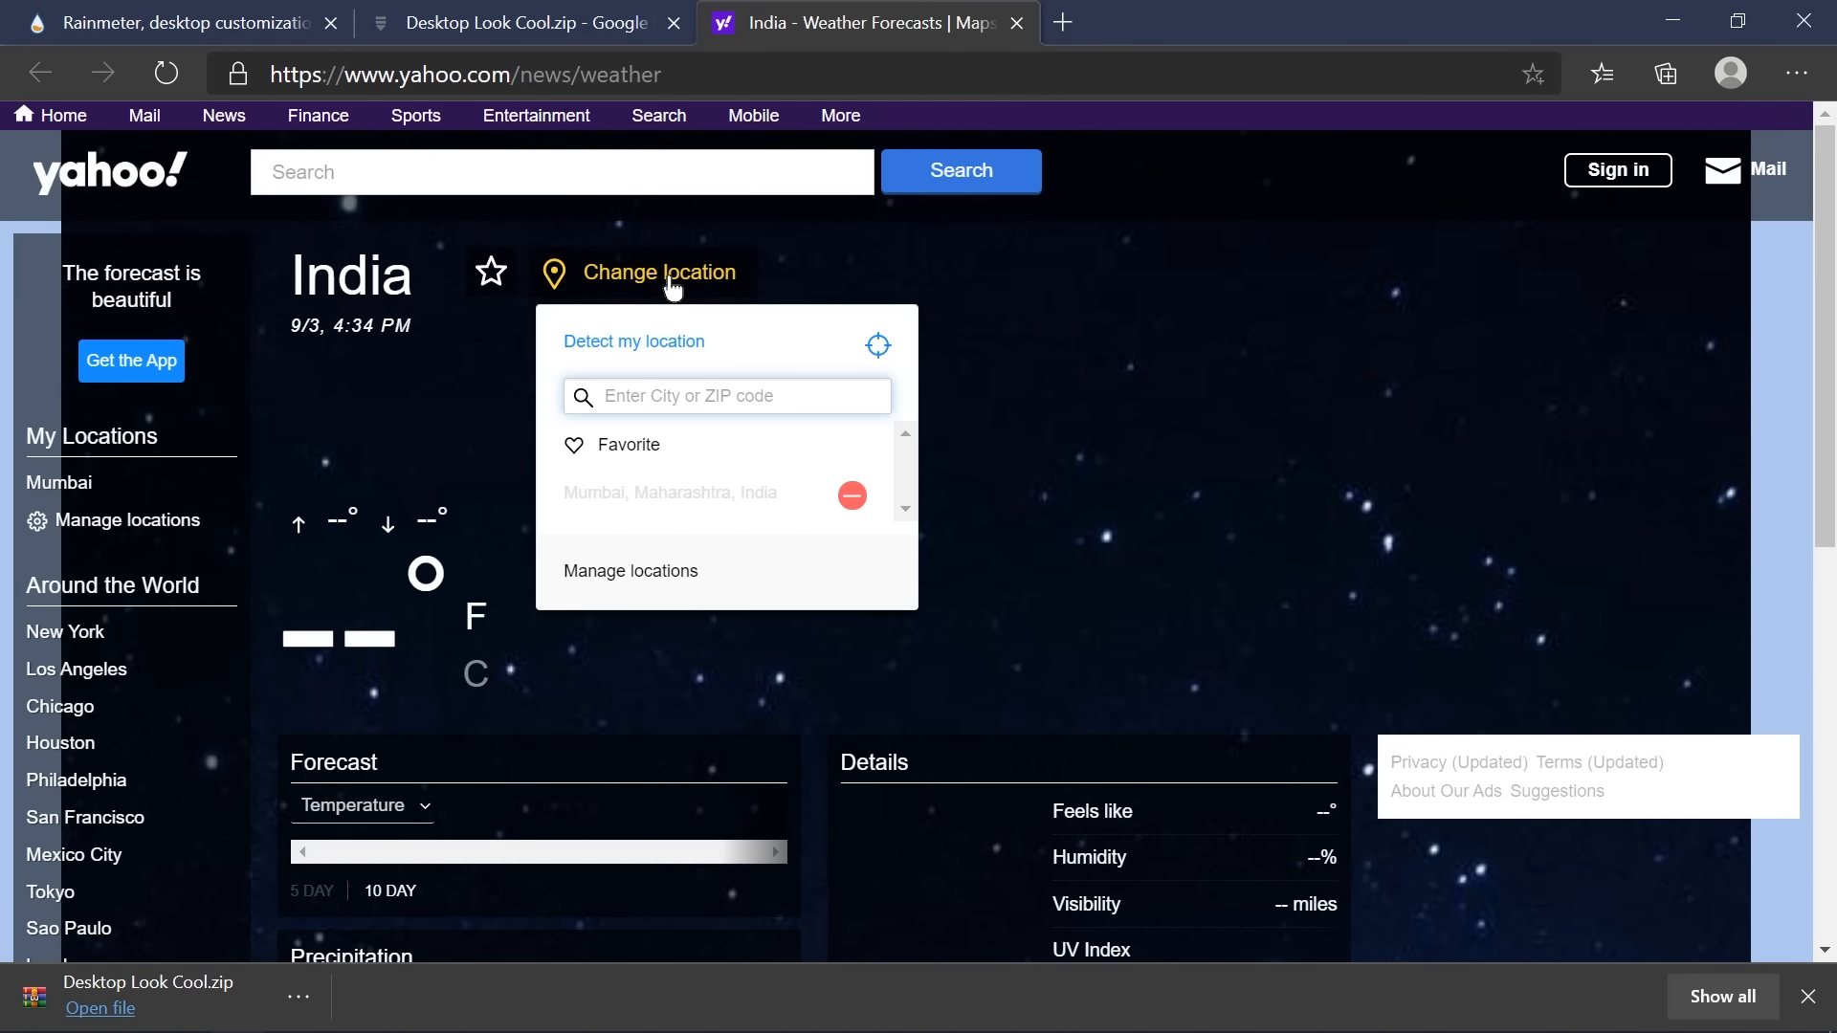
type("mumbai")
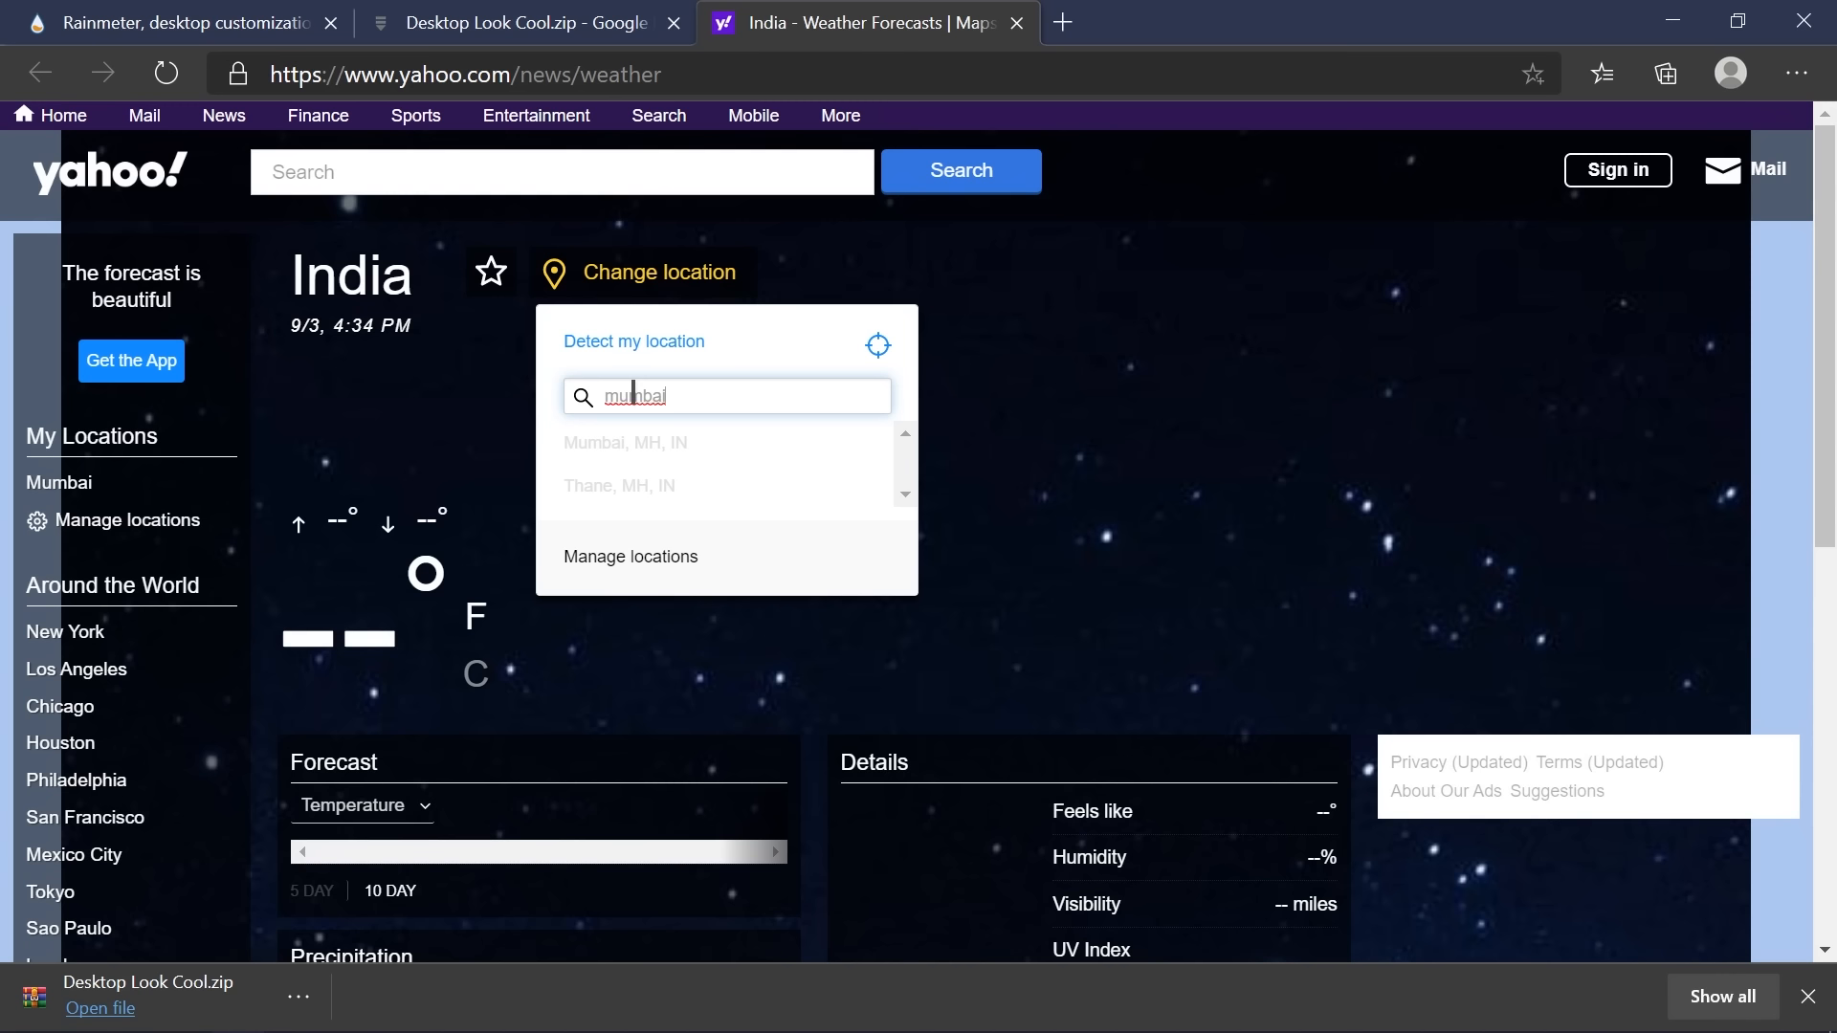
left_click(593, 457)
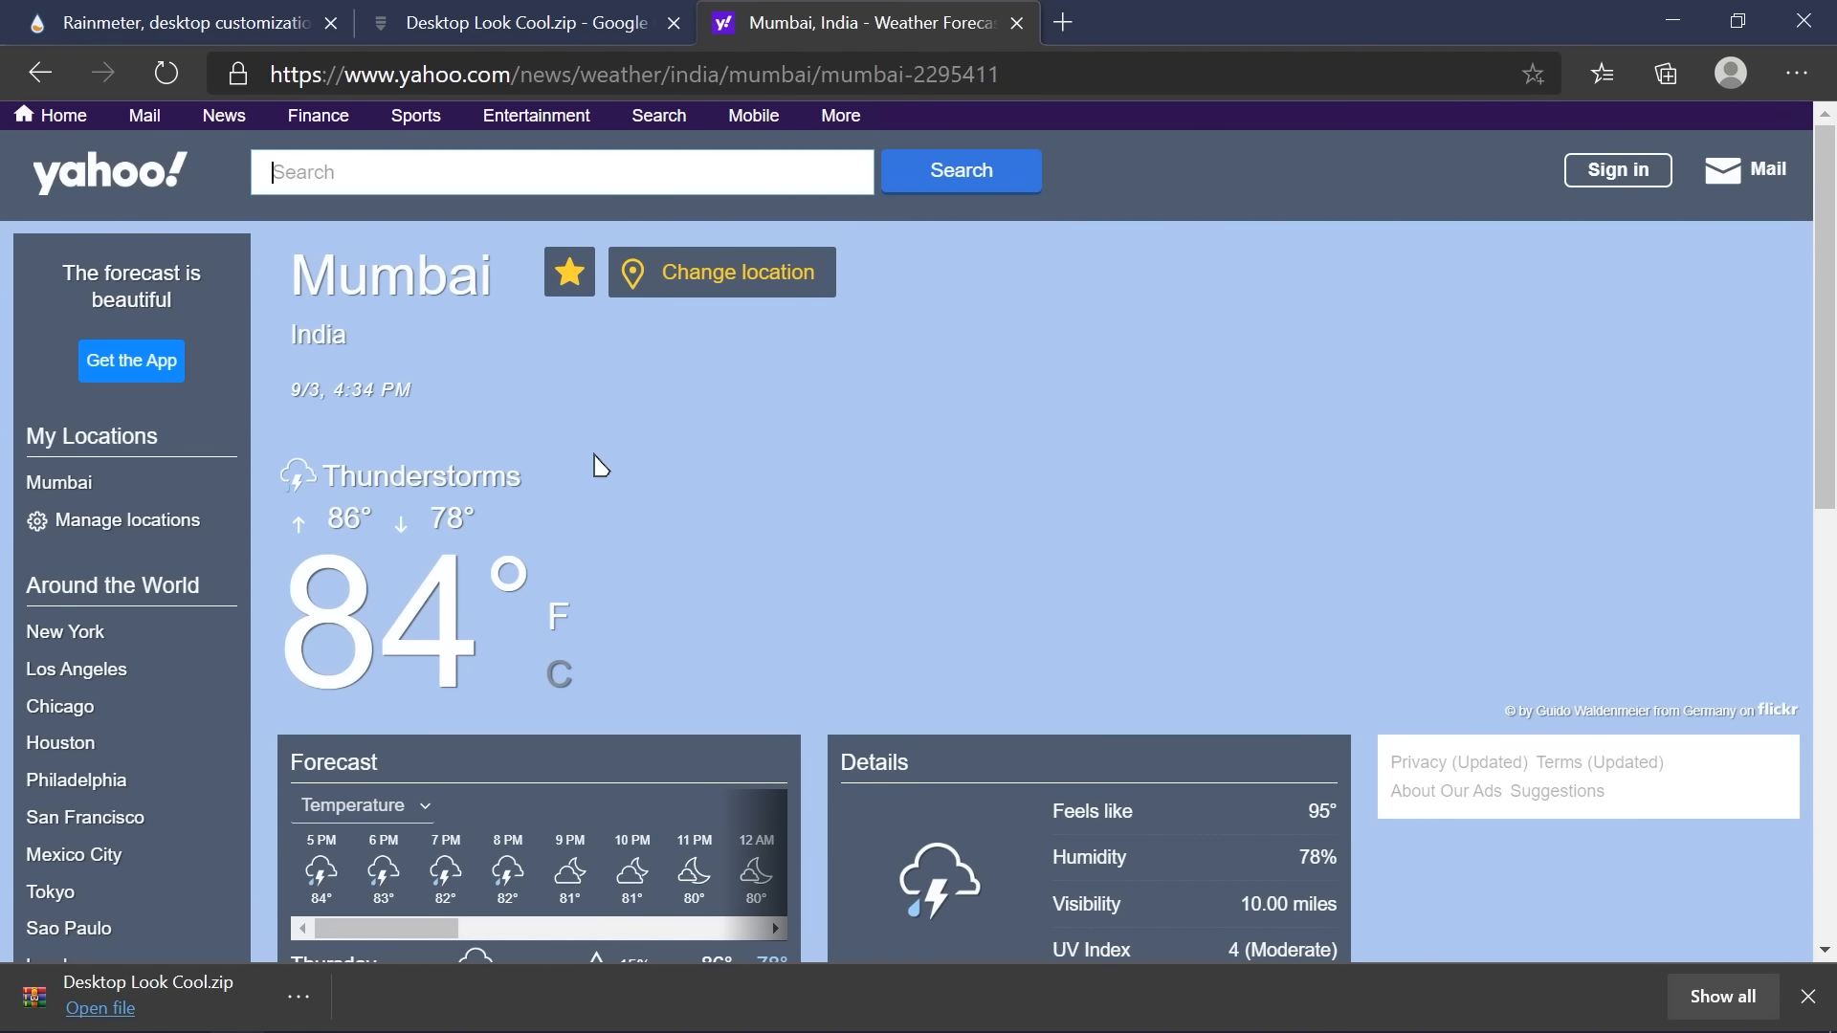
Copy the URL of the Mumbai forecast page and minimize the browser
left_click(658, 74)
right_click(659, 73)
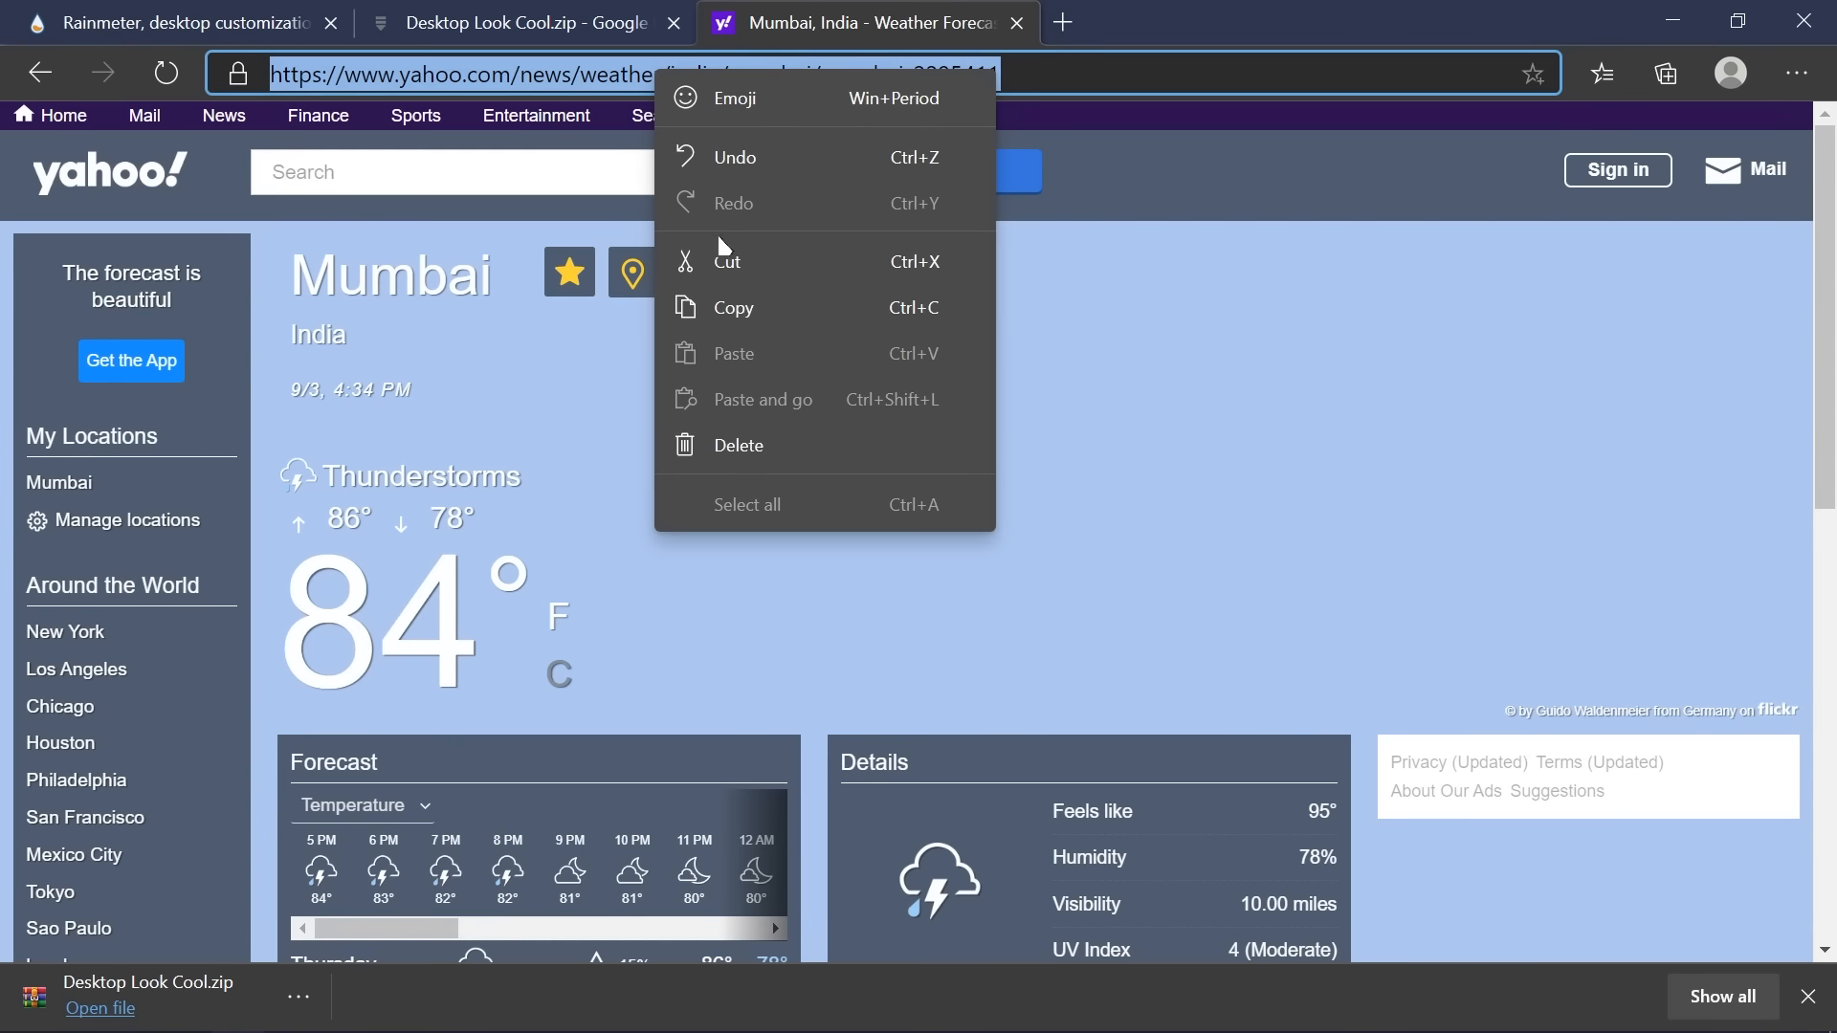
left_click(740, 308)
left_click(1673, 21)
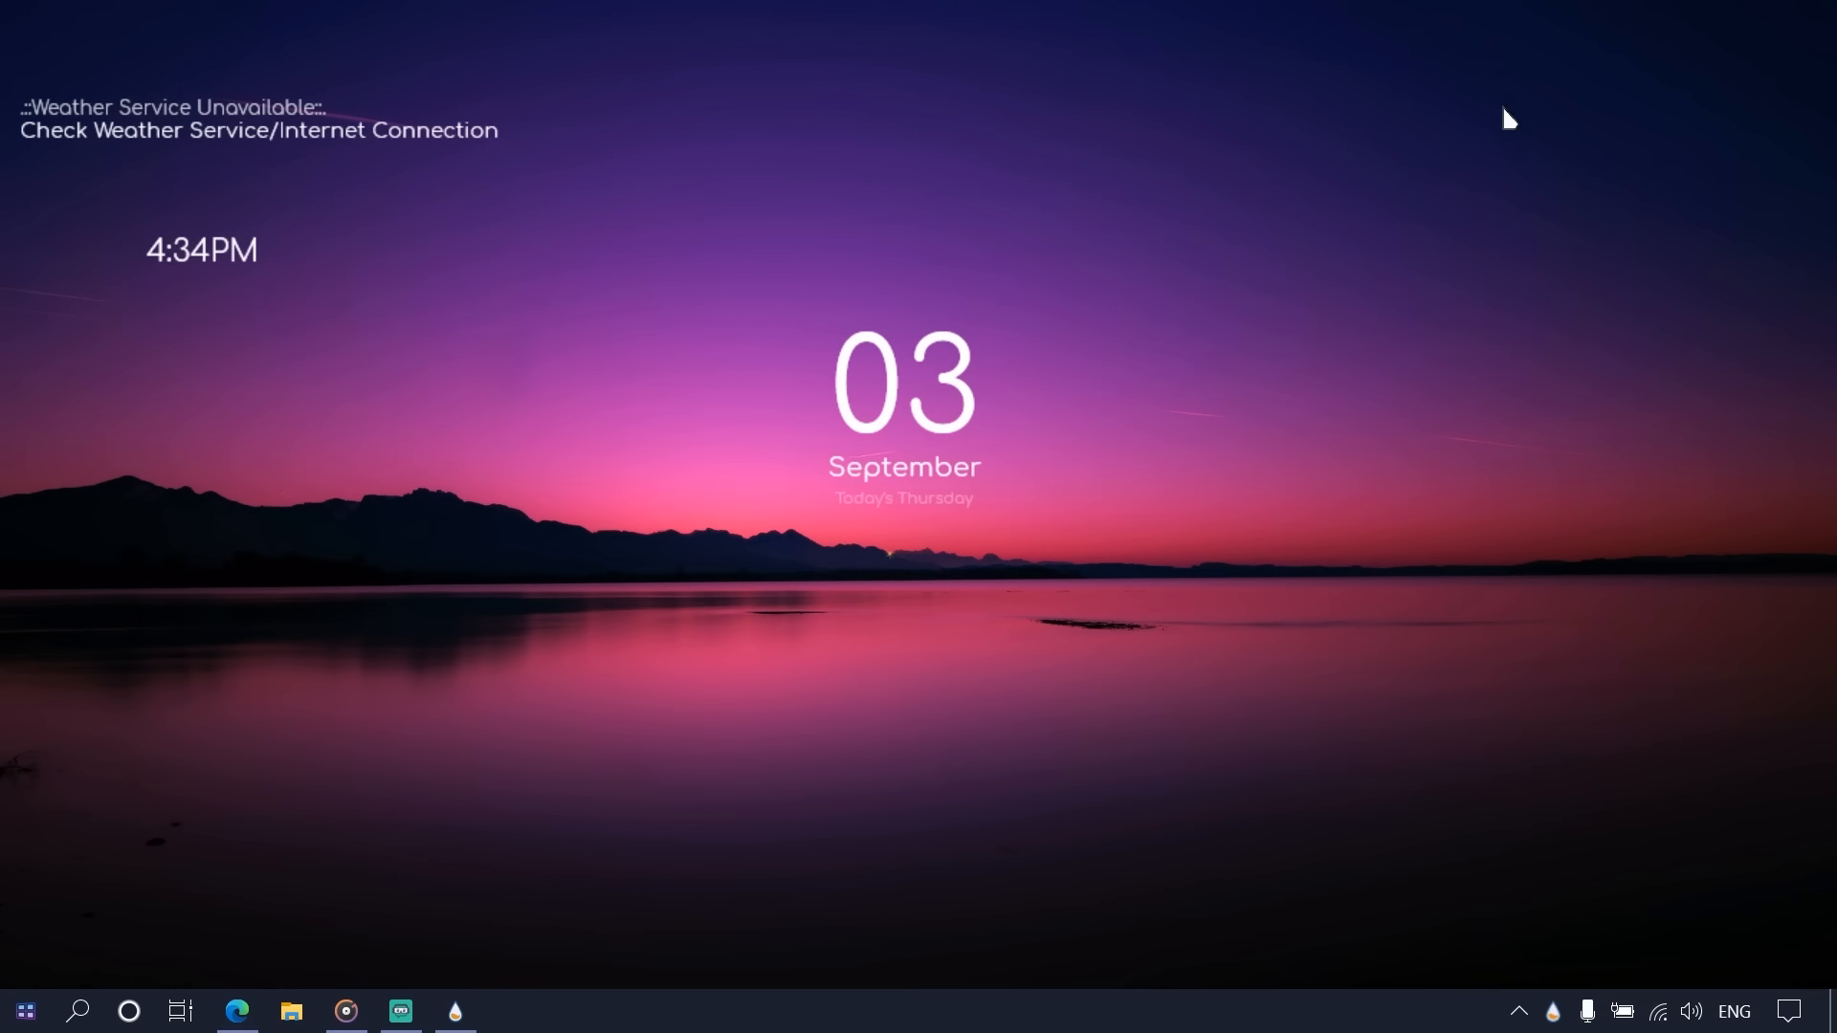
right_click(256, 116)
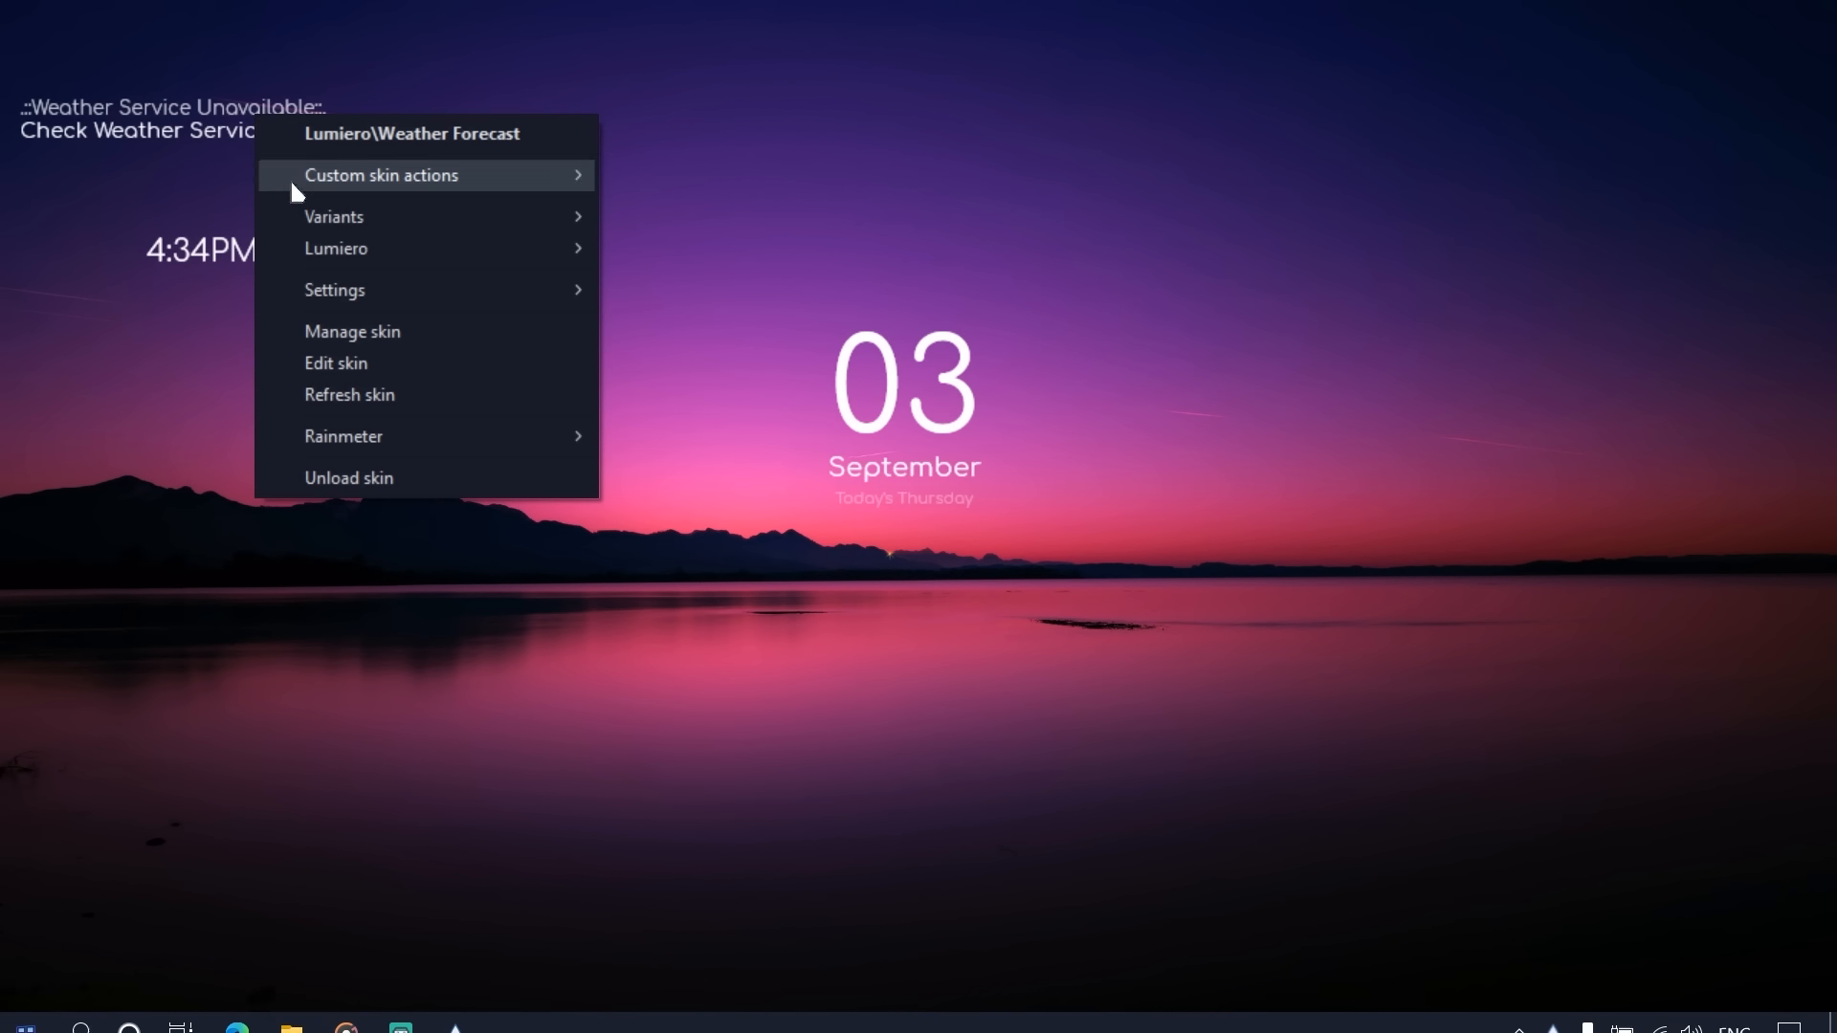
left_click(354, 362)
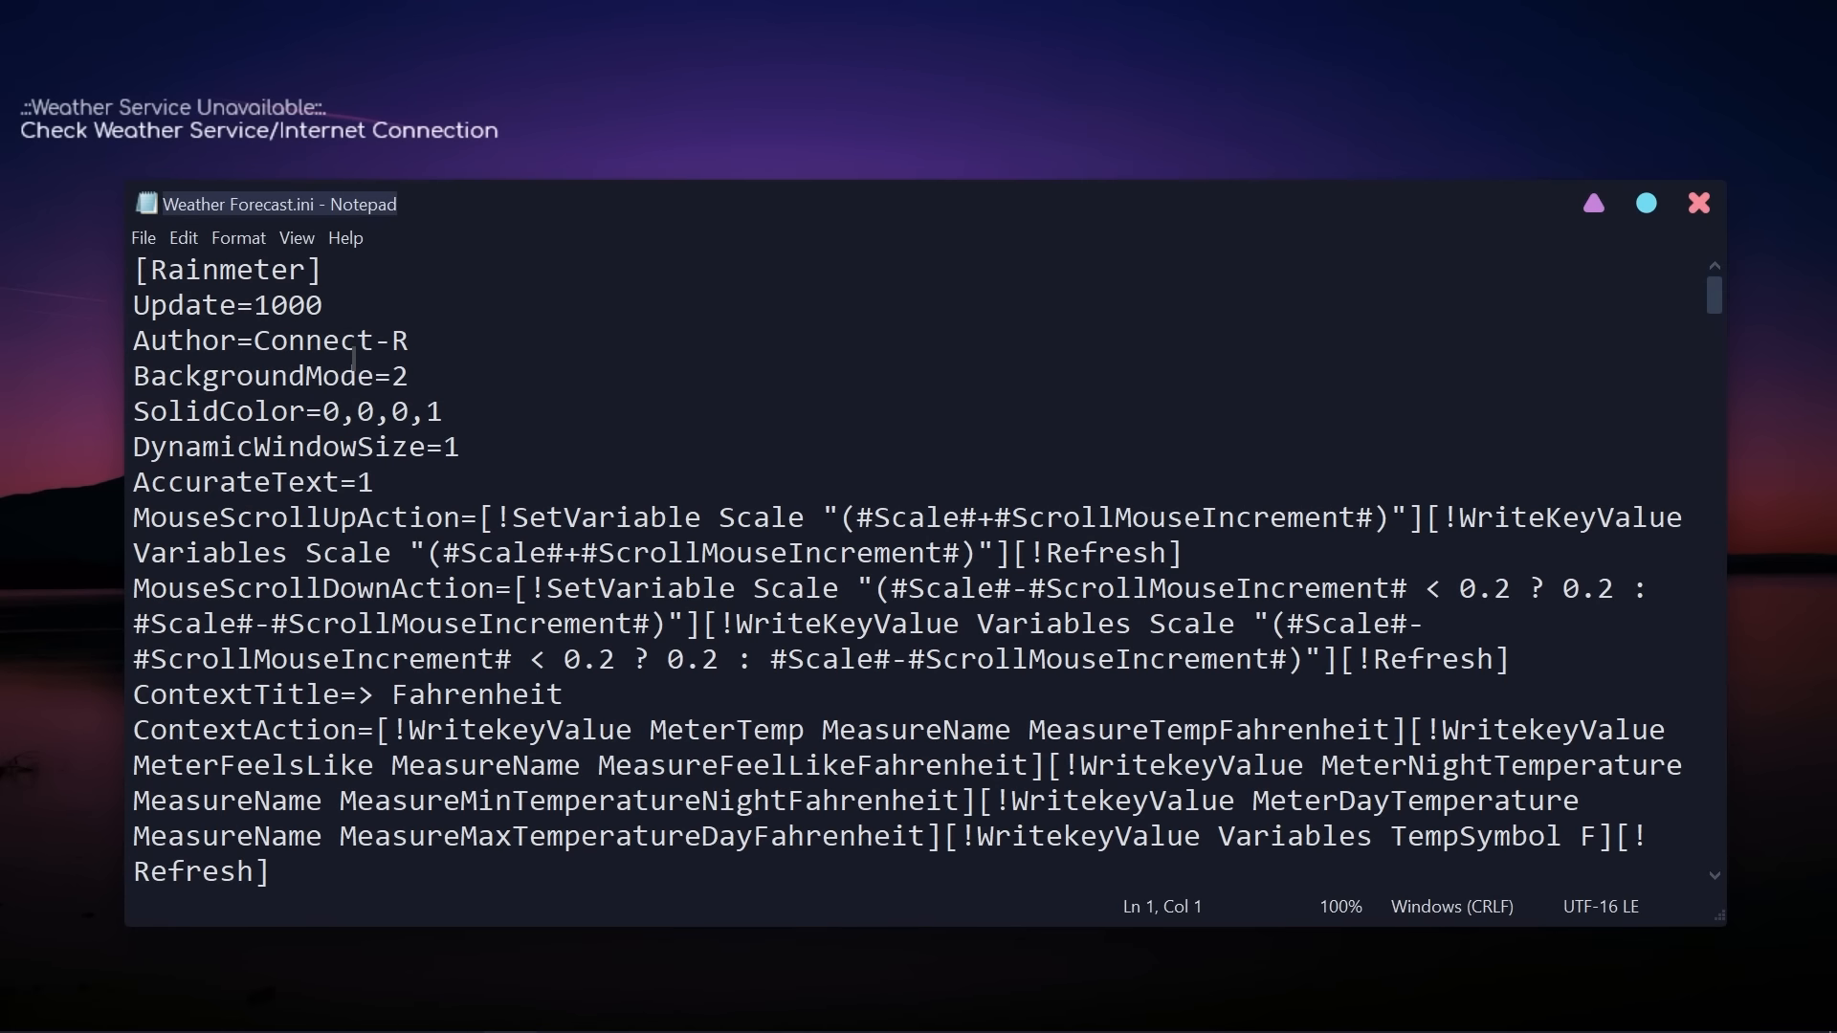
left_click_drag(1713, 320, 1740, 447)
left_click_drag(864, 418, 213, 419)
right_click(218, 419)
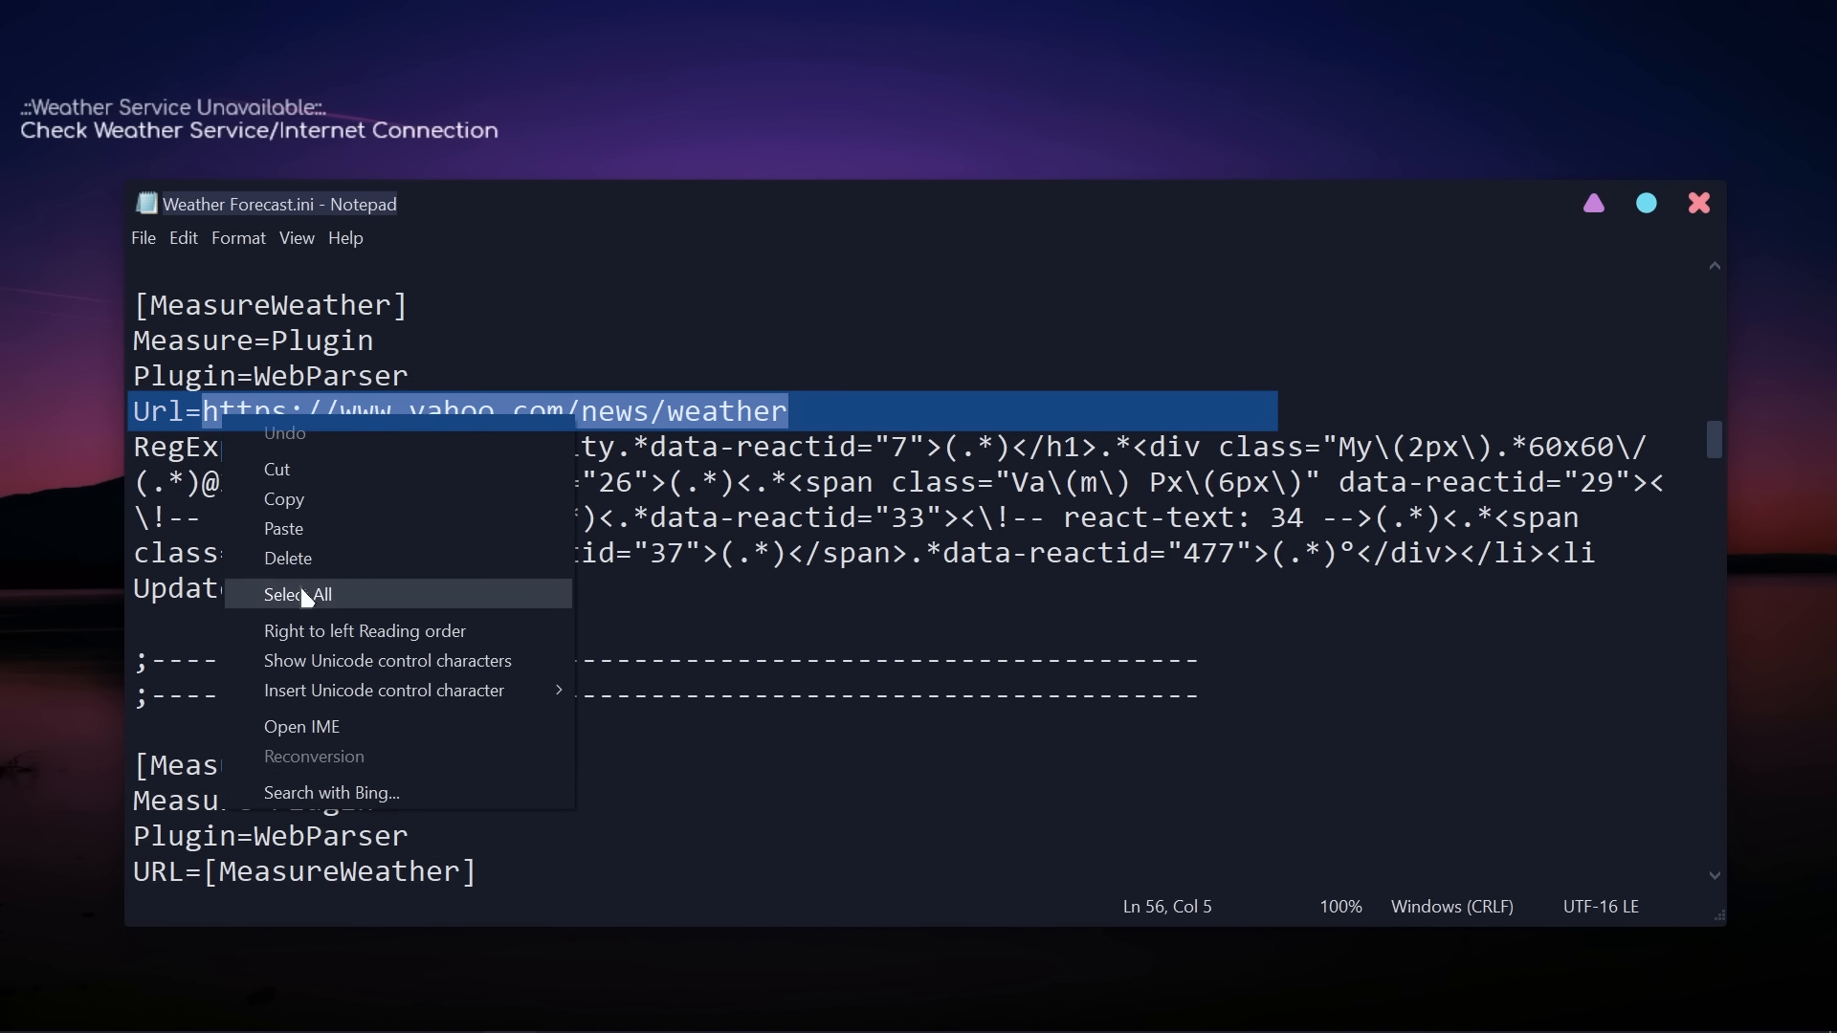
left_click(303, 525)
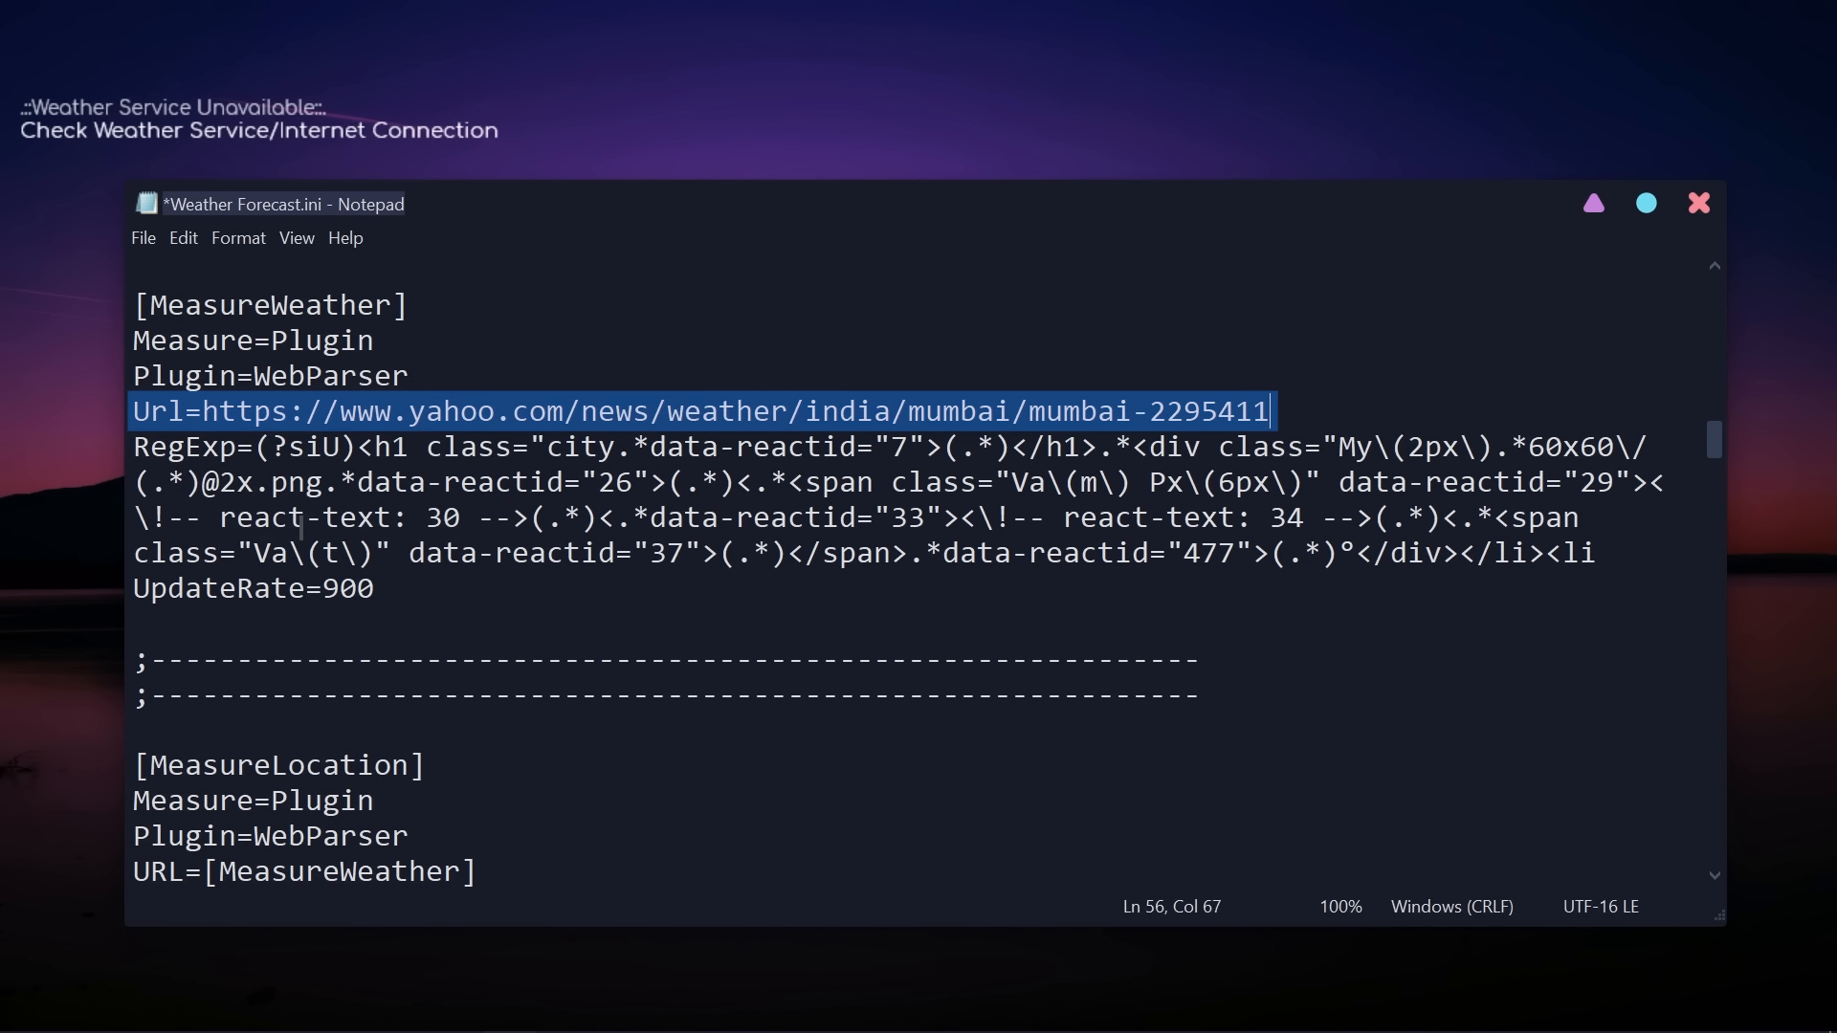
Save Weather Forecast.ini, close Notepad and refresh the Weather Forecast skin
left_click(143, 239)
left_click(206, 360)
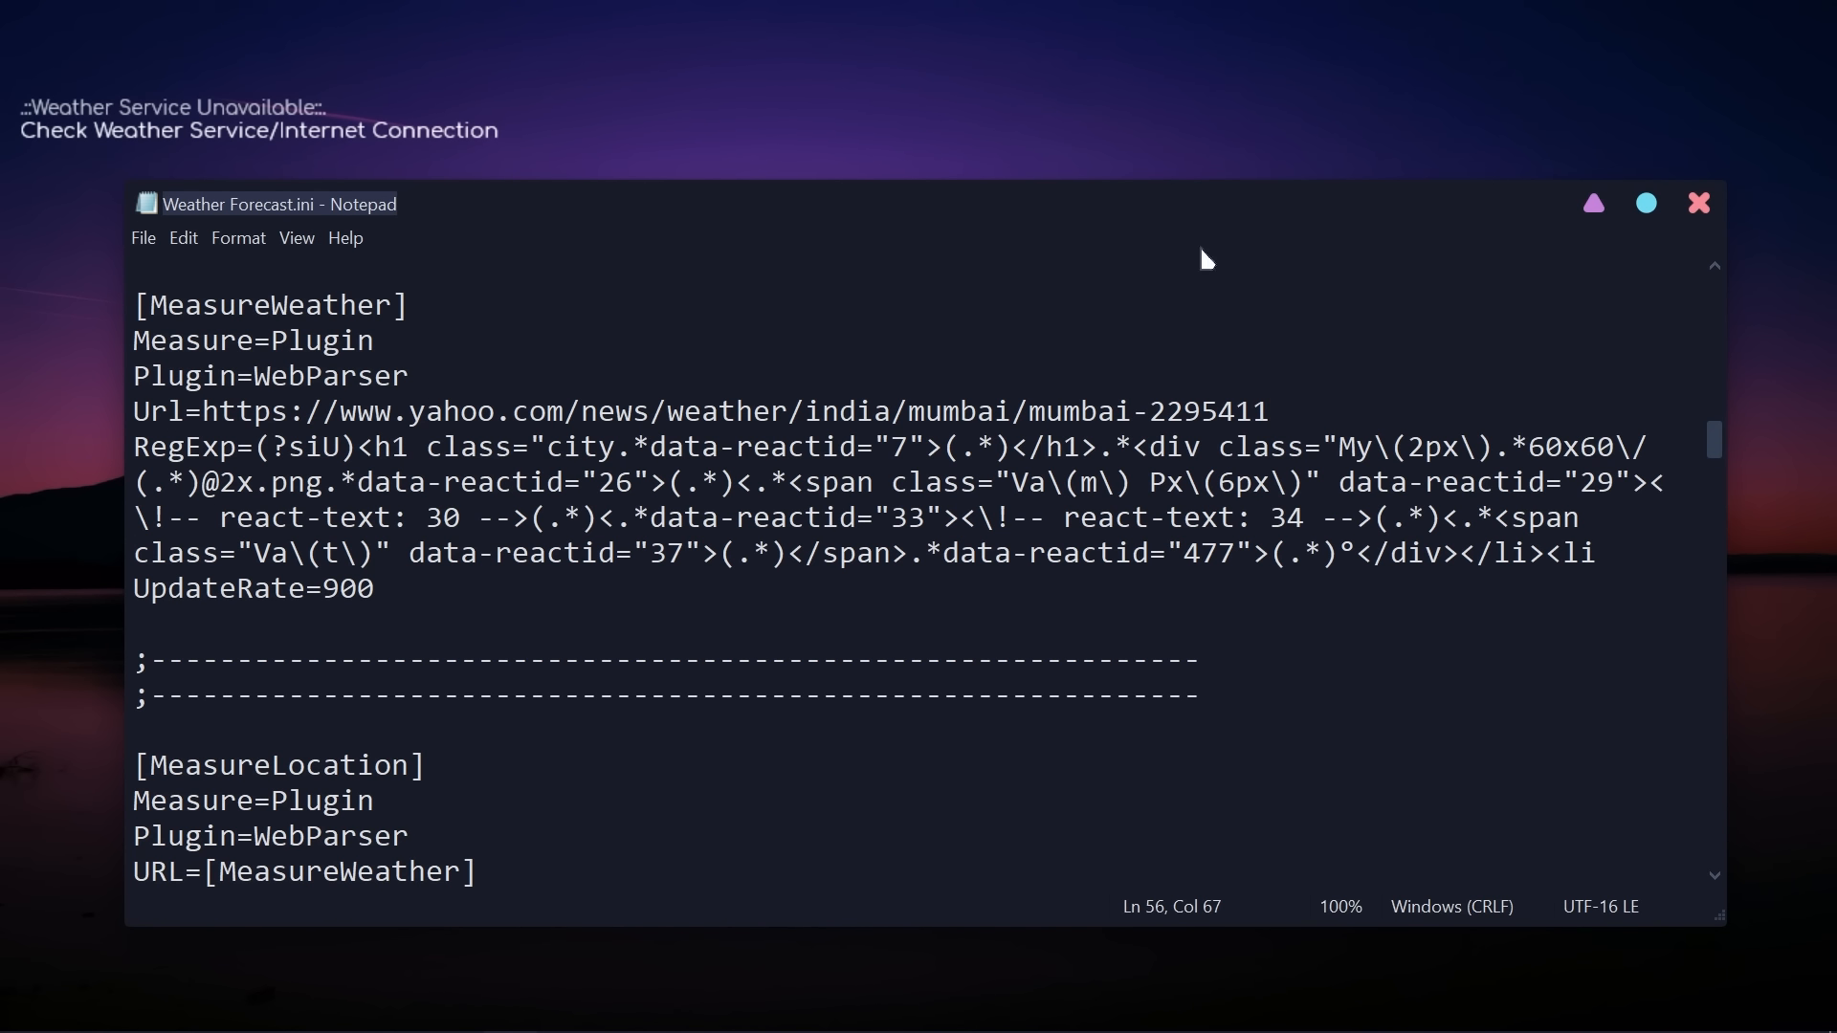
left_click(1711, 199)
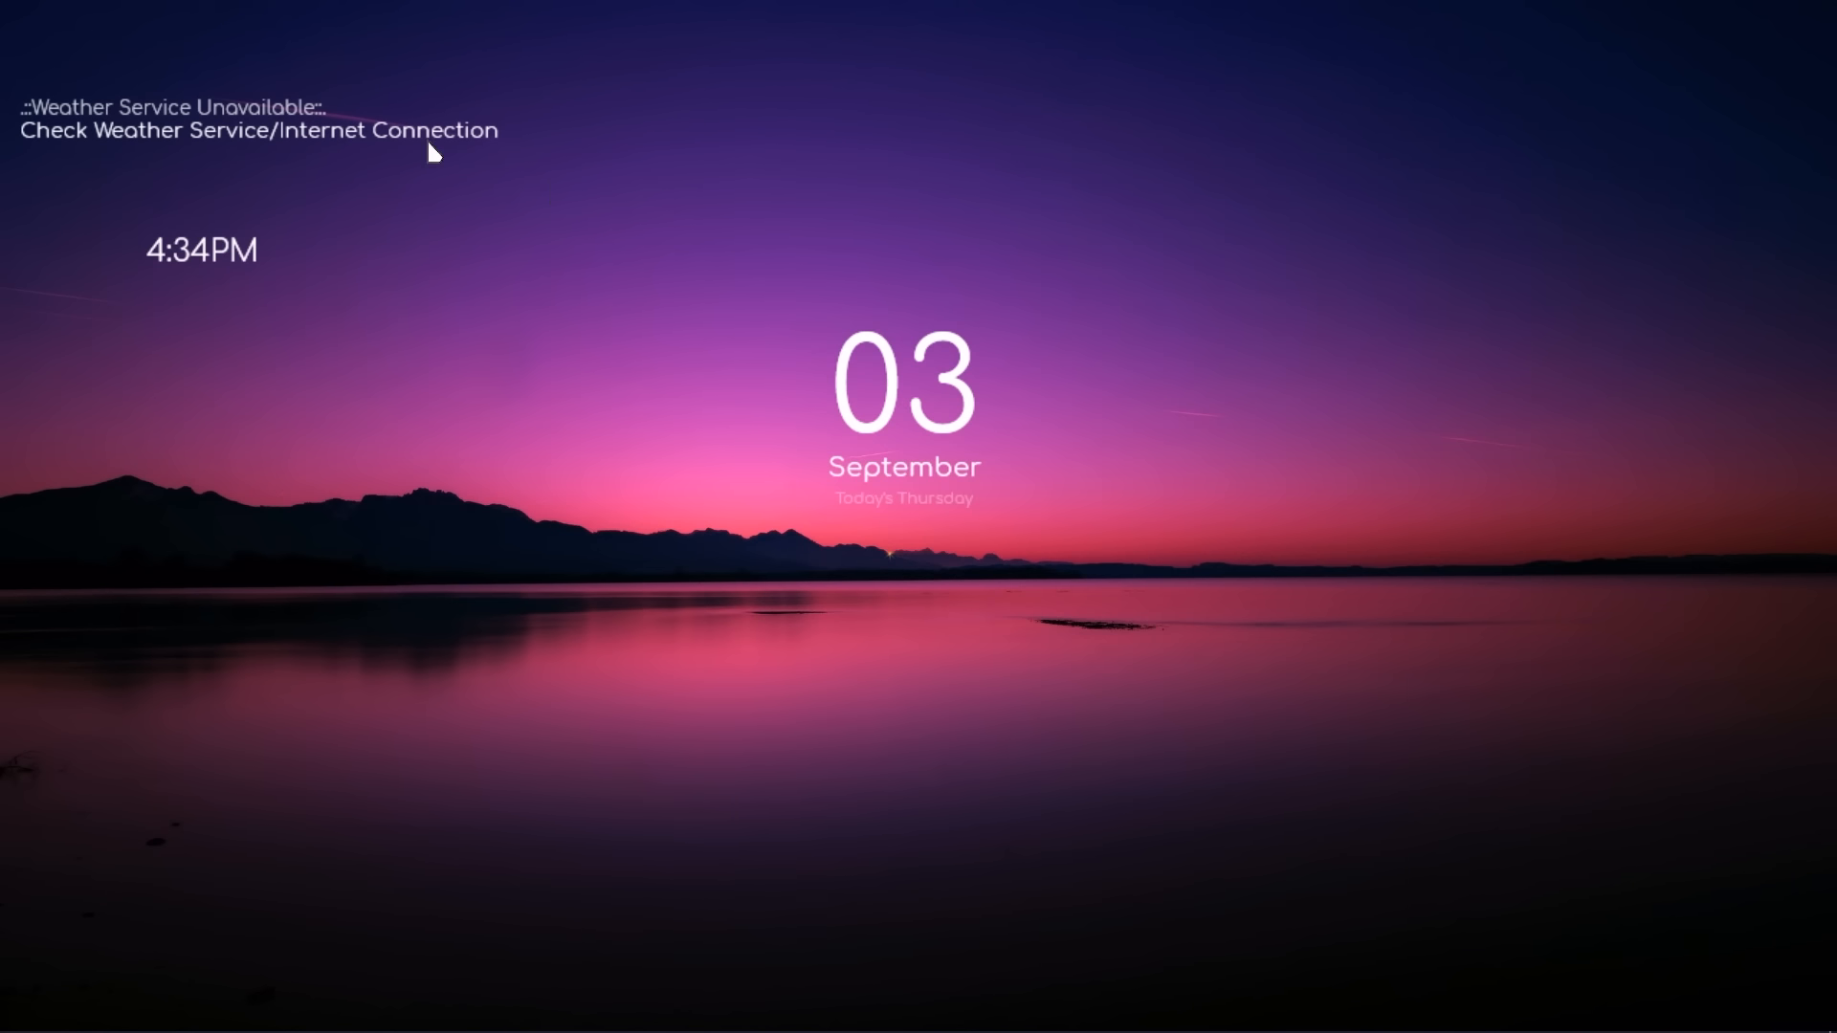
right_click(278, 111)
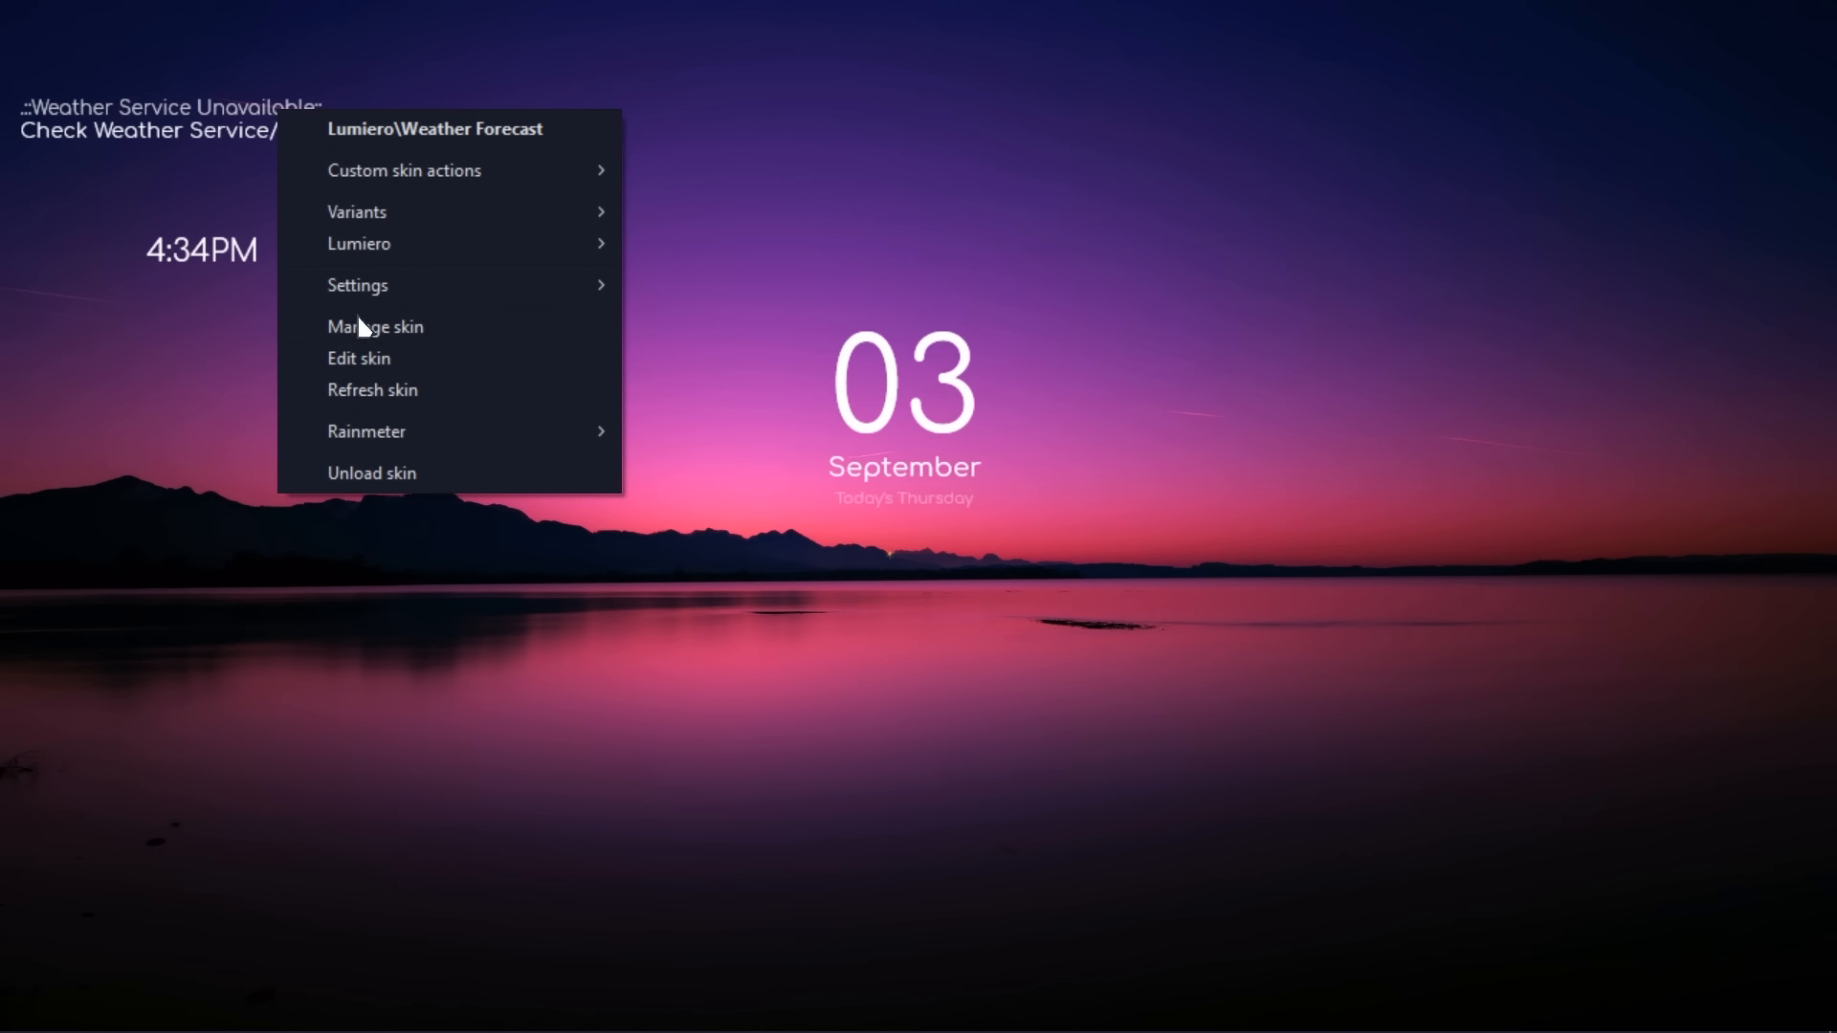
left_click(377, 388)
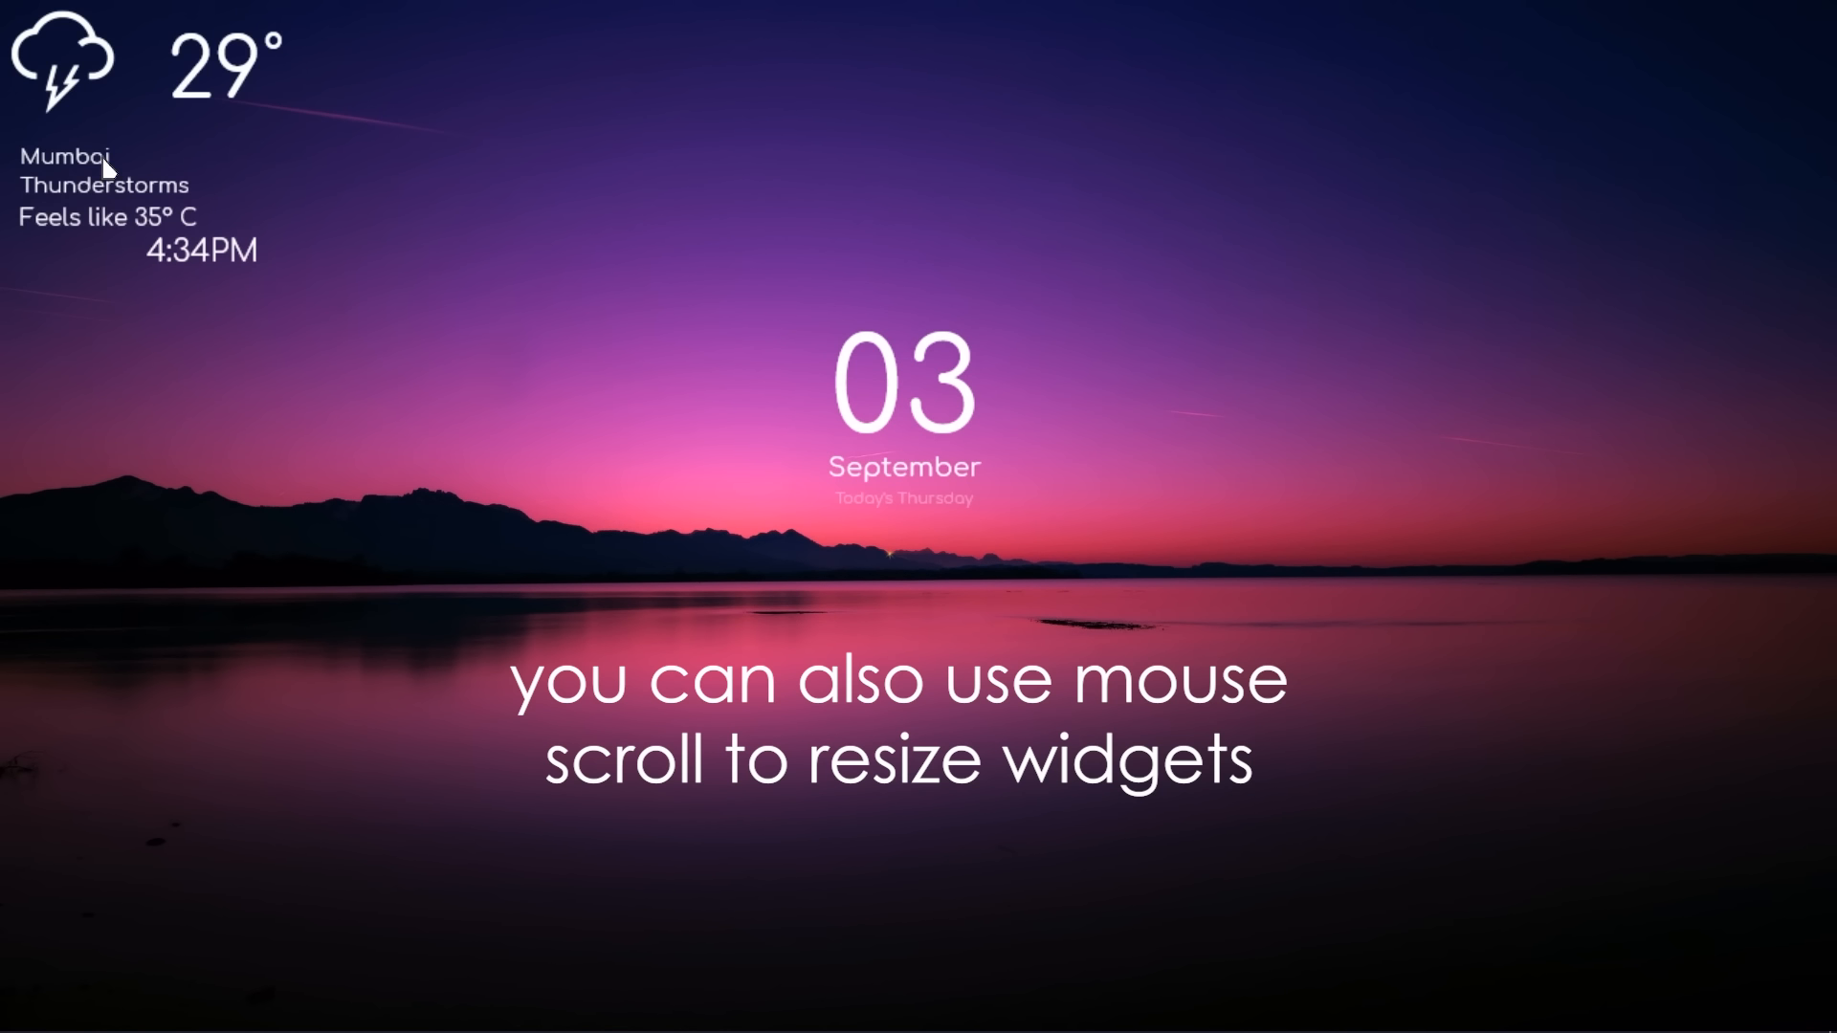
Shrink the weather widget and tuck it into the desktop's upper-left corner, with a slightly smaller clock just below it
left_click_drag(89, 199, 108, 224)
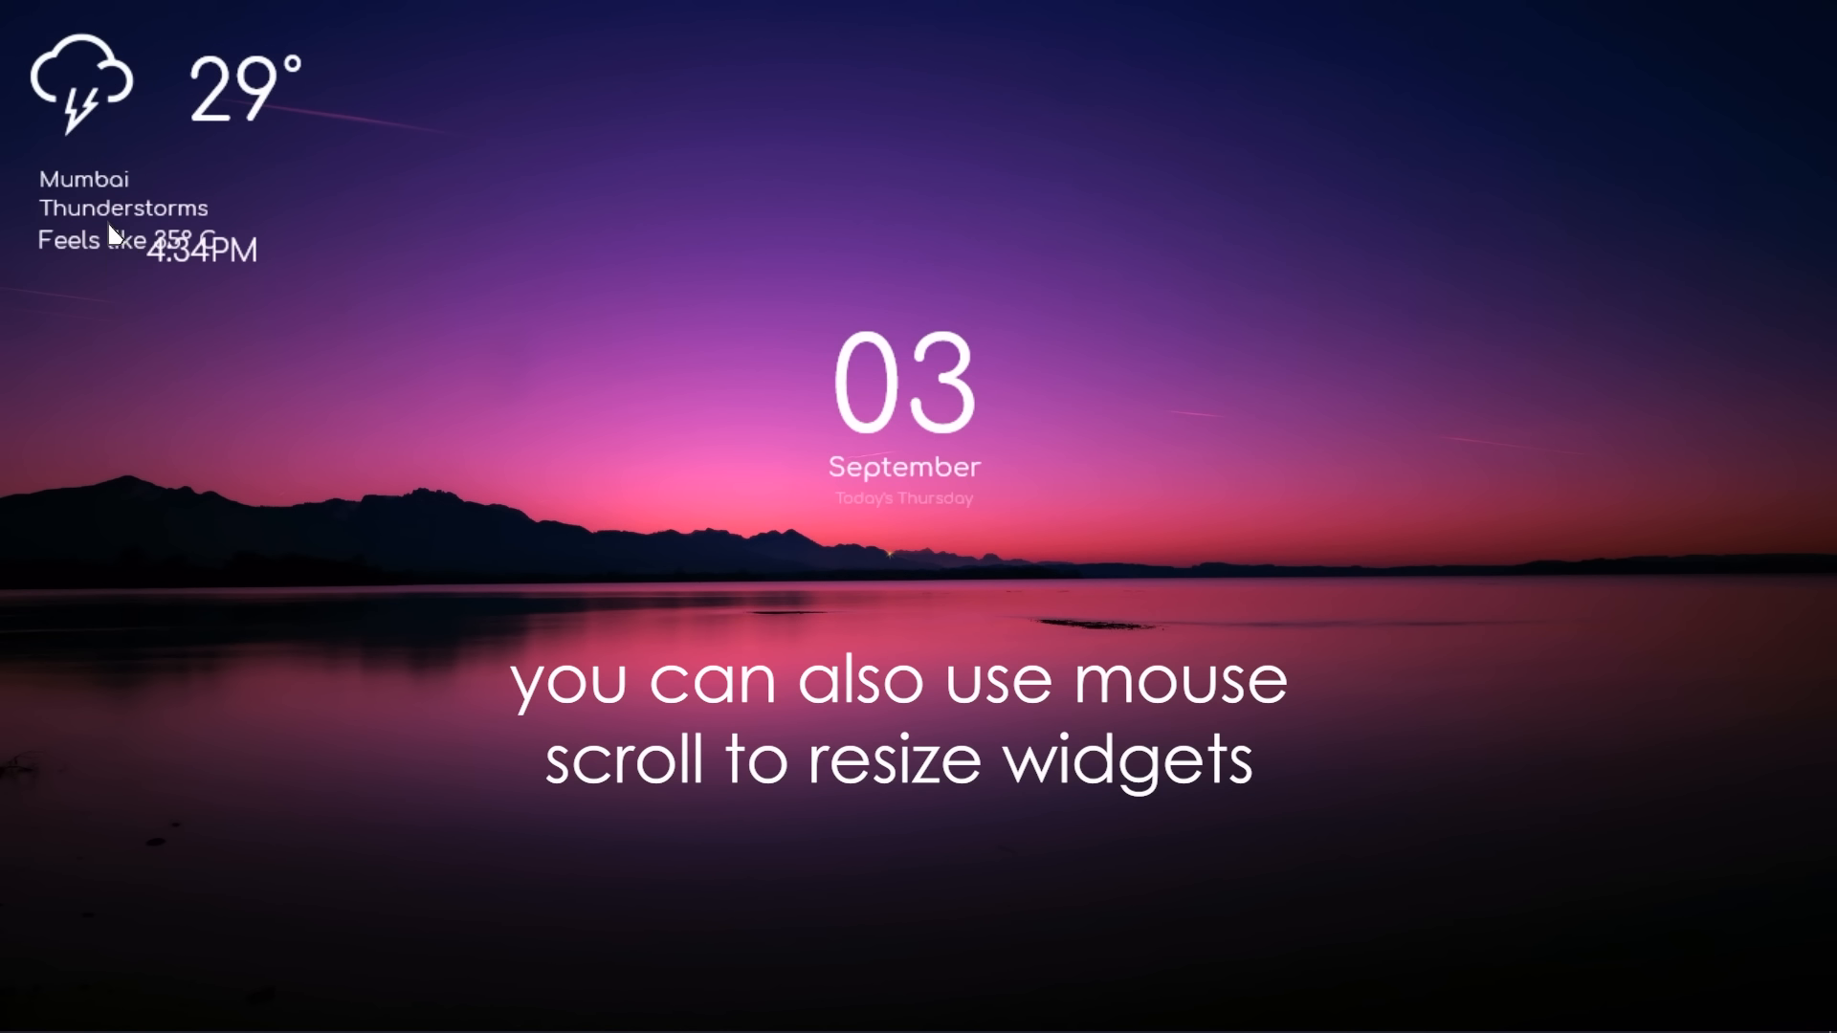
scroll(101, 82, "down", 5)
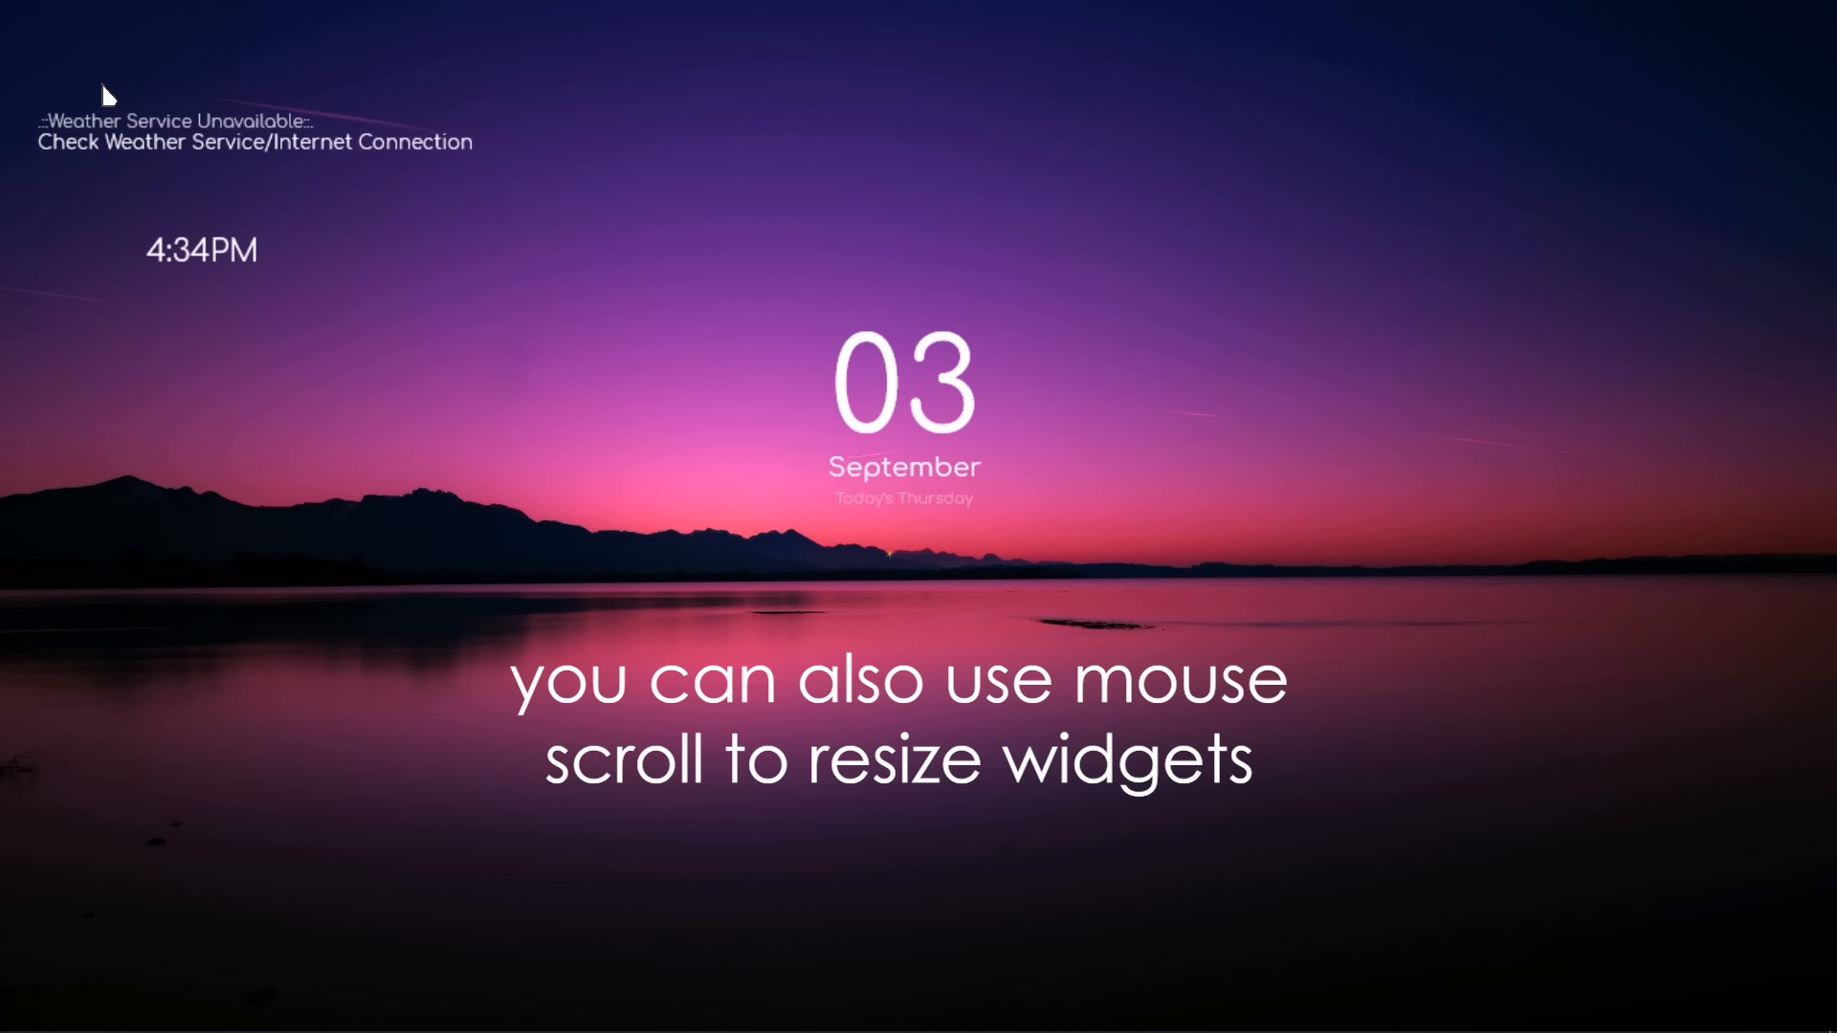
scroll(101, 82, "down", 1)
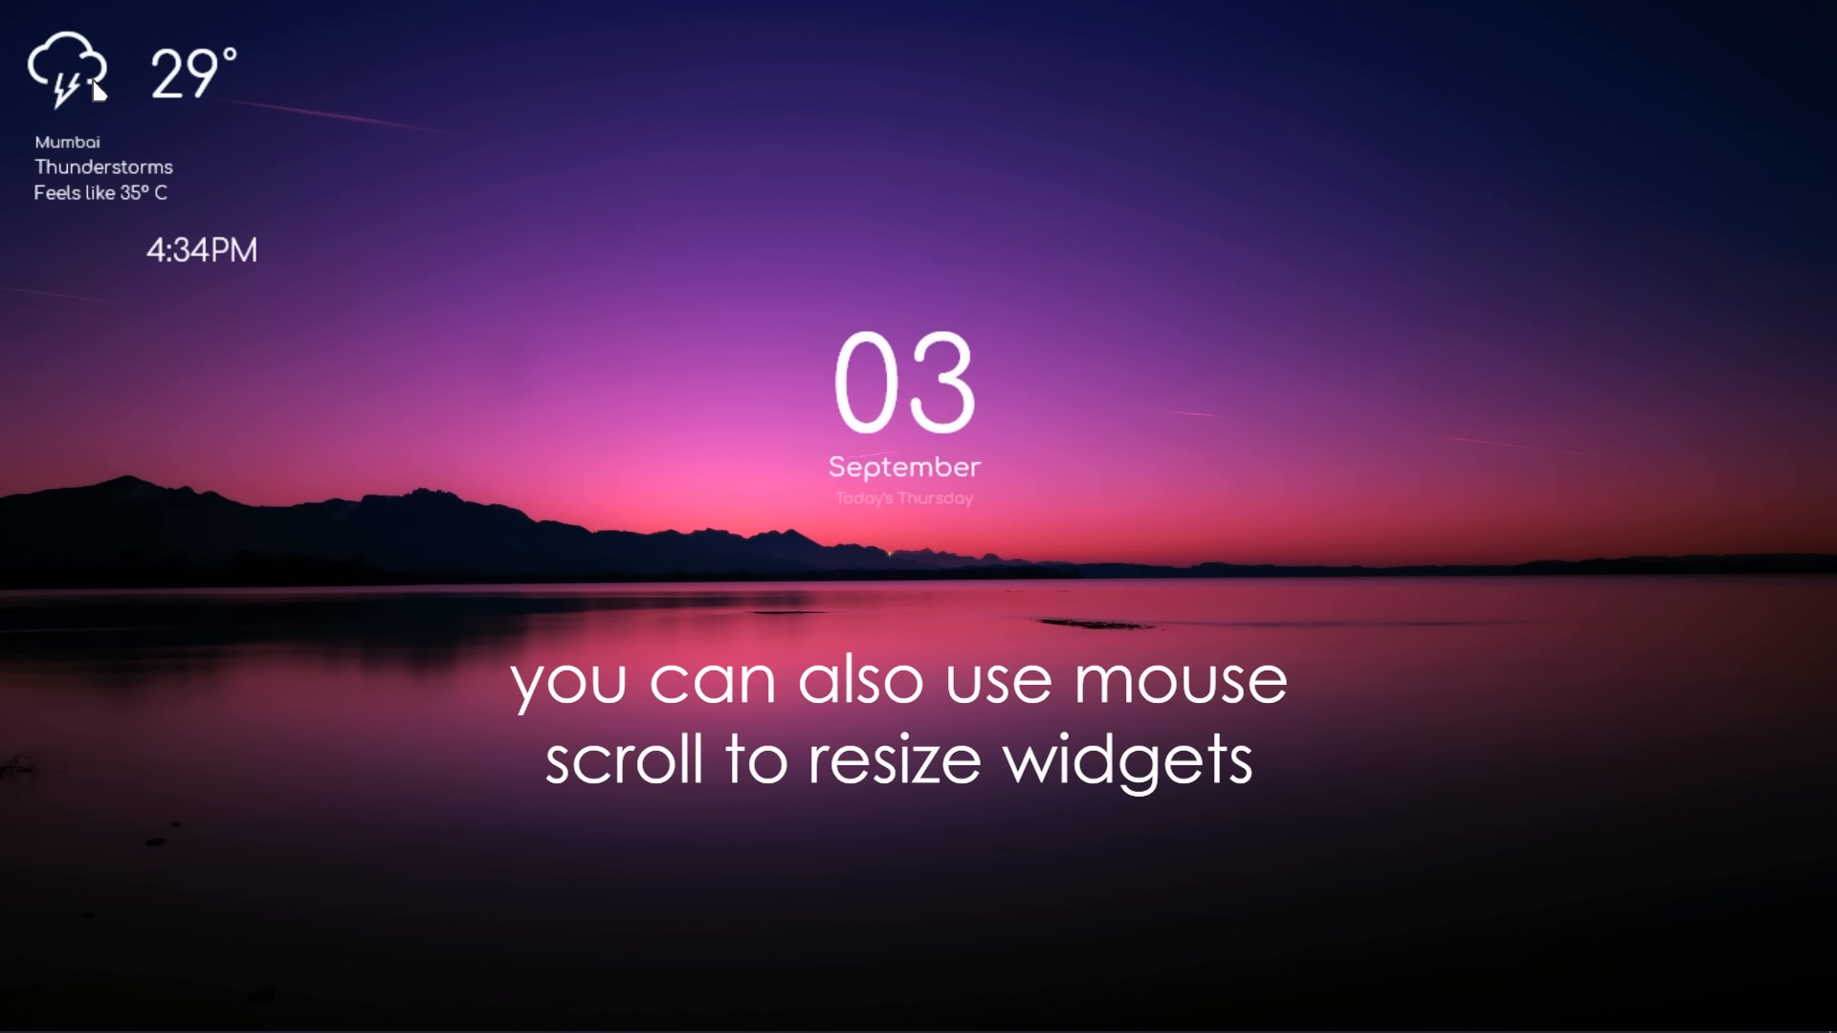
left_click_drag(92, 80, 83, 67)
left_click_drag(235, 258, 144, 230)
scroll(142, 226, "down", 1)
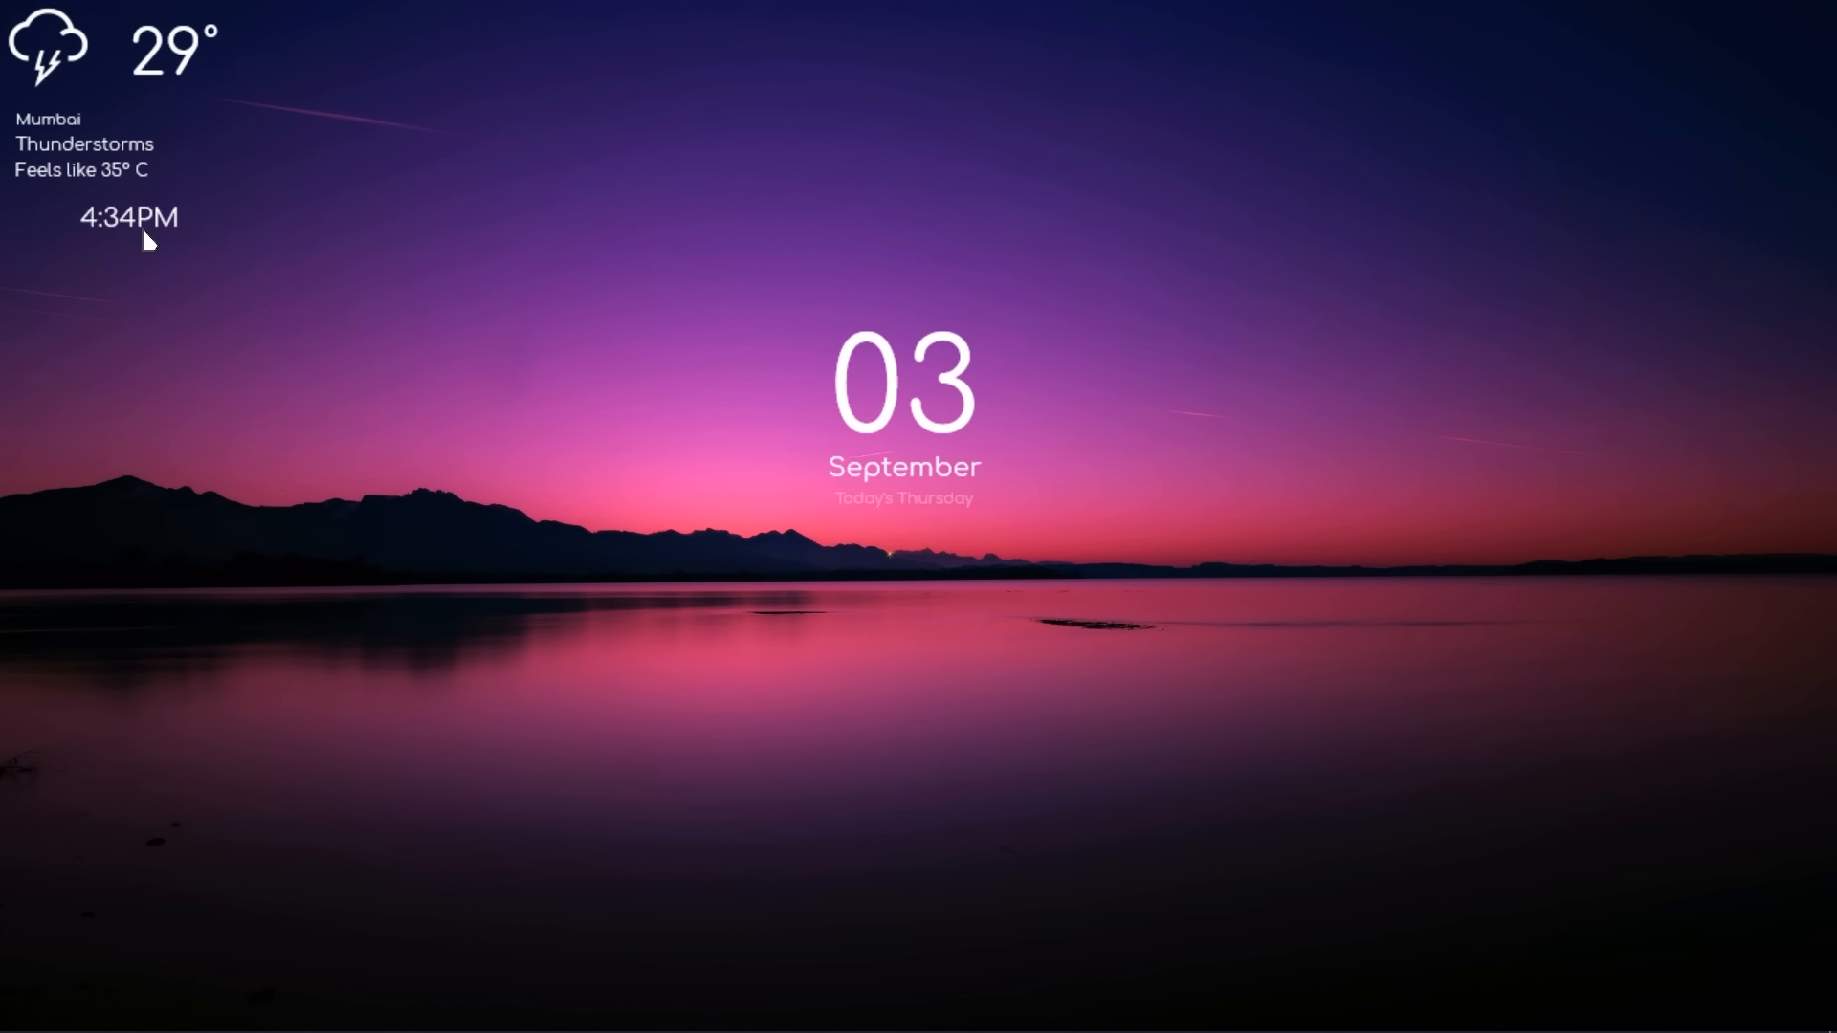
Disable Keep on screen and Snap to edges for the Time skin and align the clock with the weather text's left edge
right_click(148, 226)
mouse_move(212, 350)
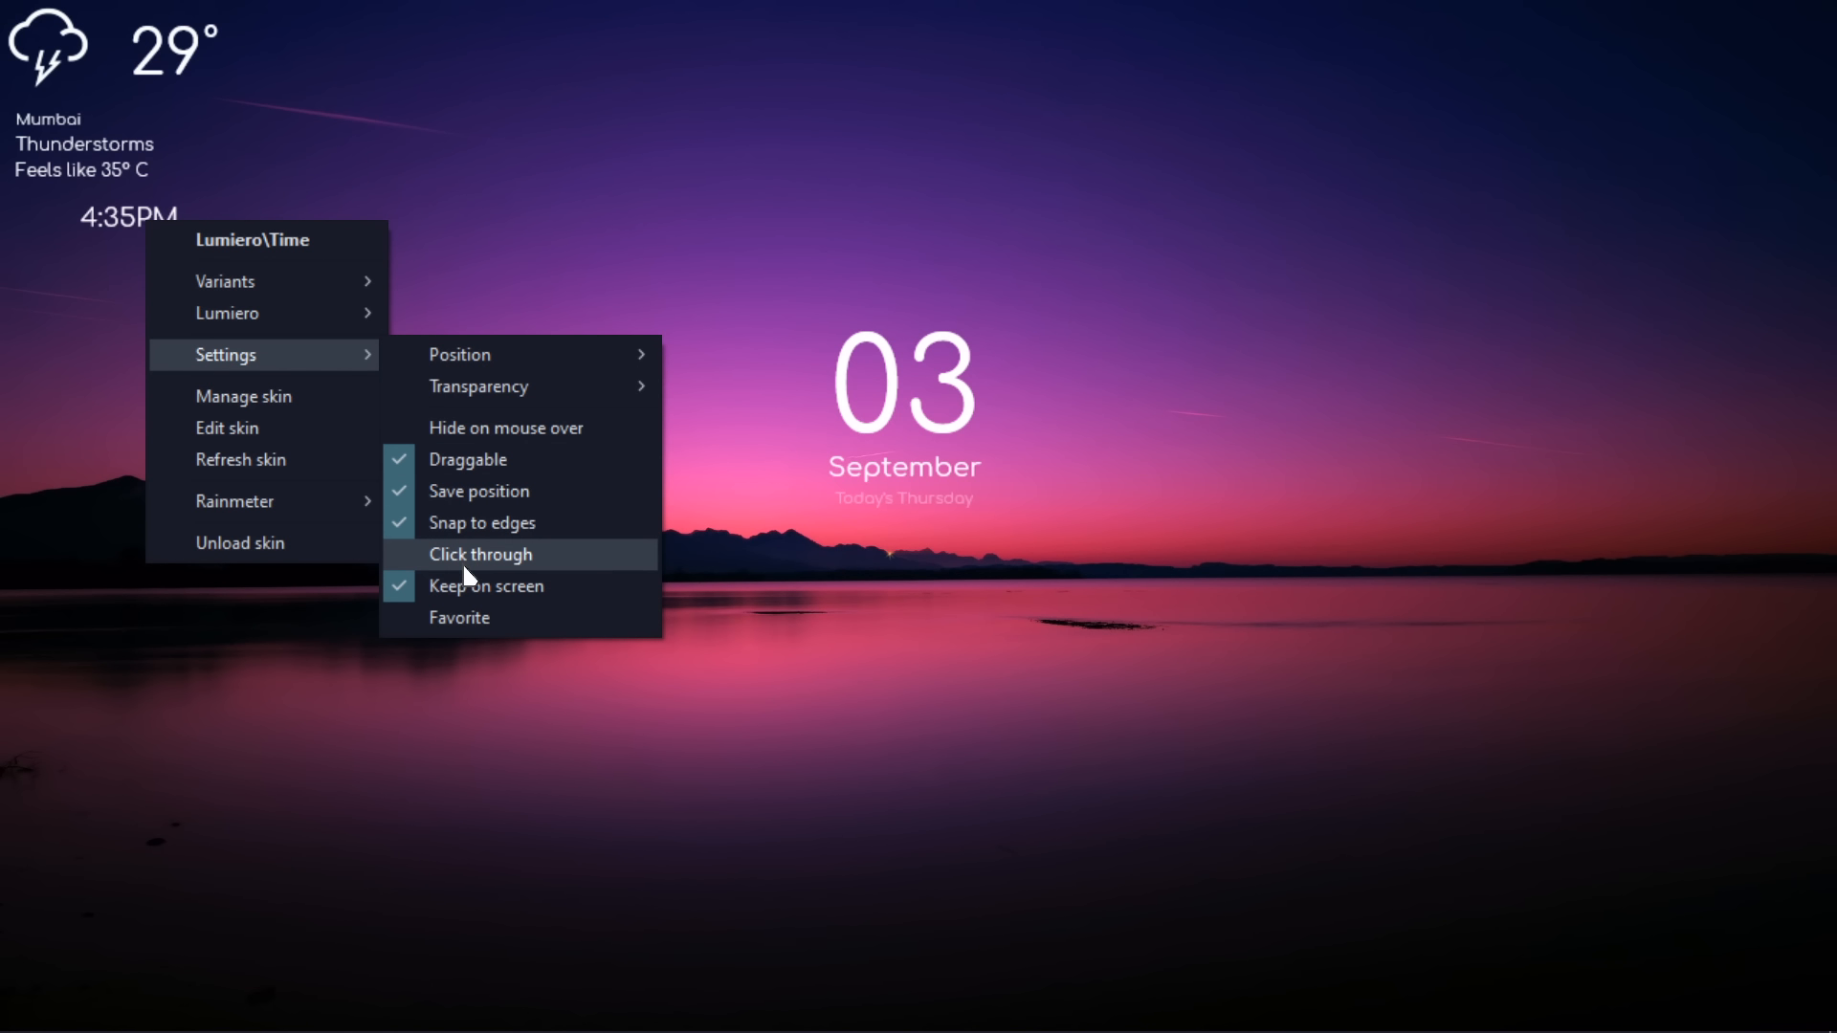
left_click(472, 584)
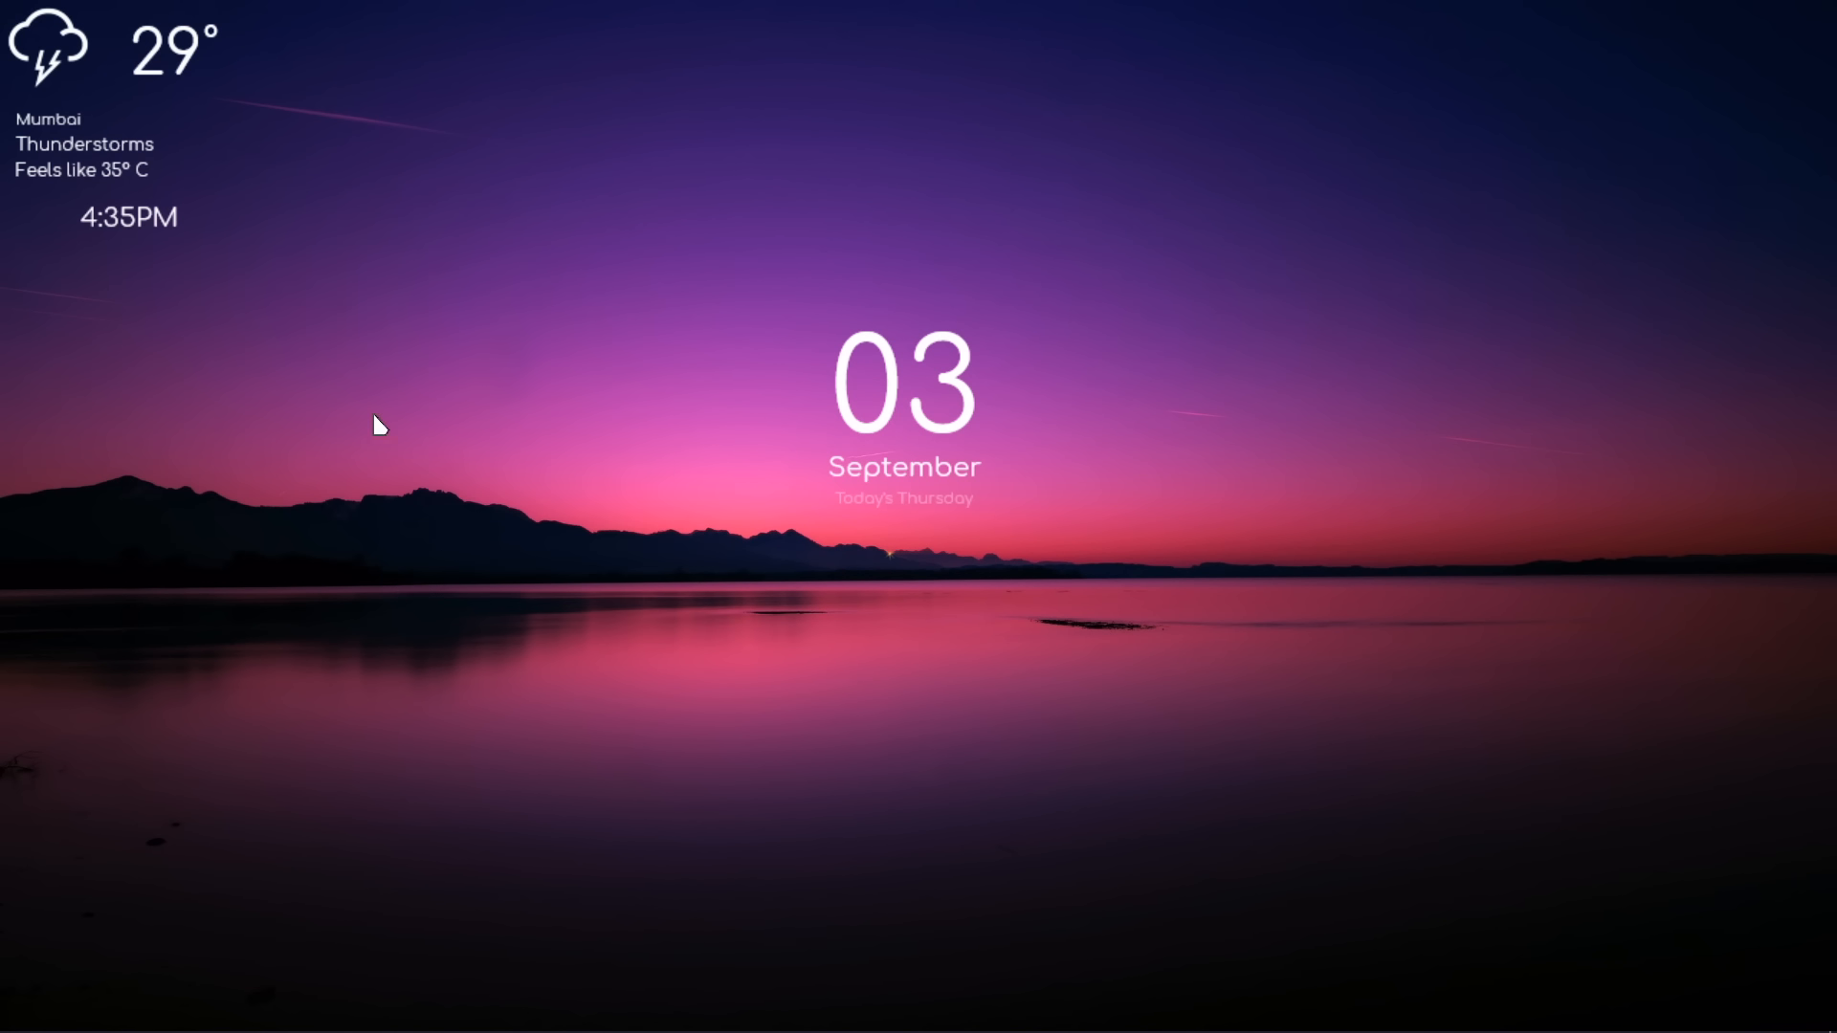
right_click(169, 217)
mouse_move(291, 352)
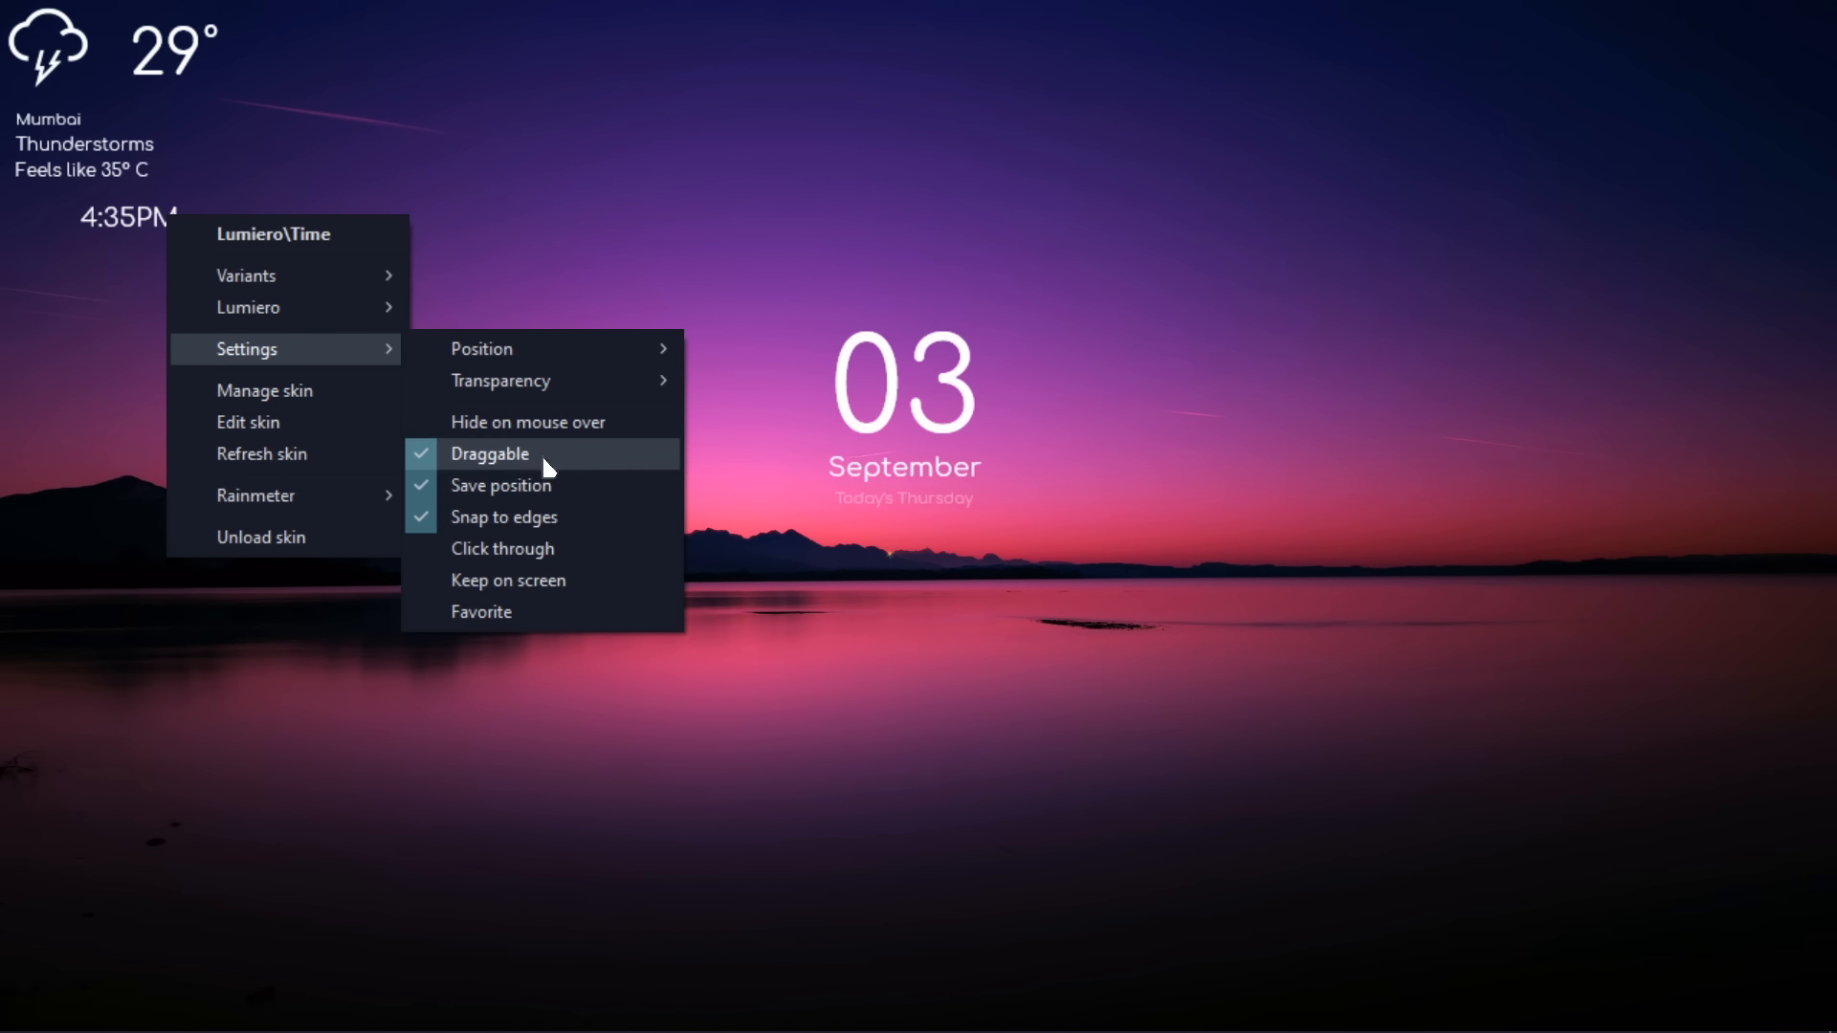
left_click(550, 517)
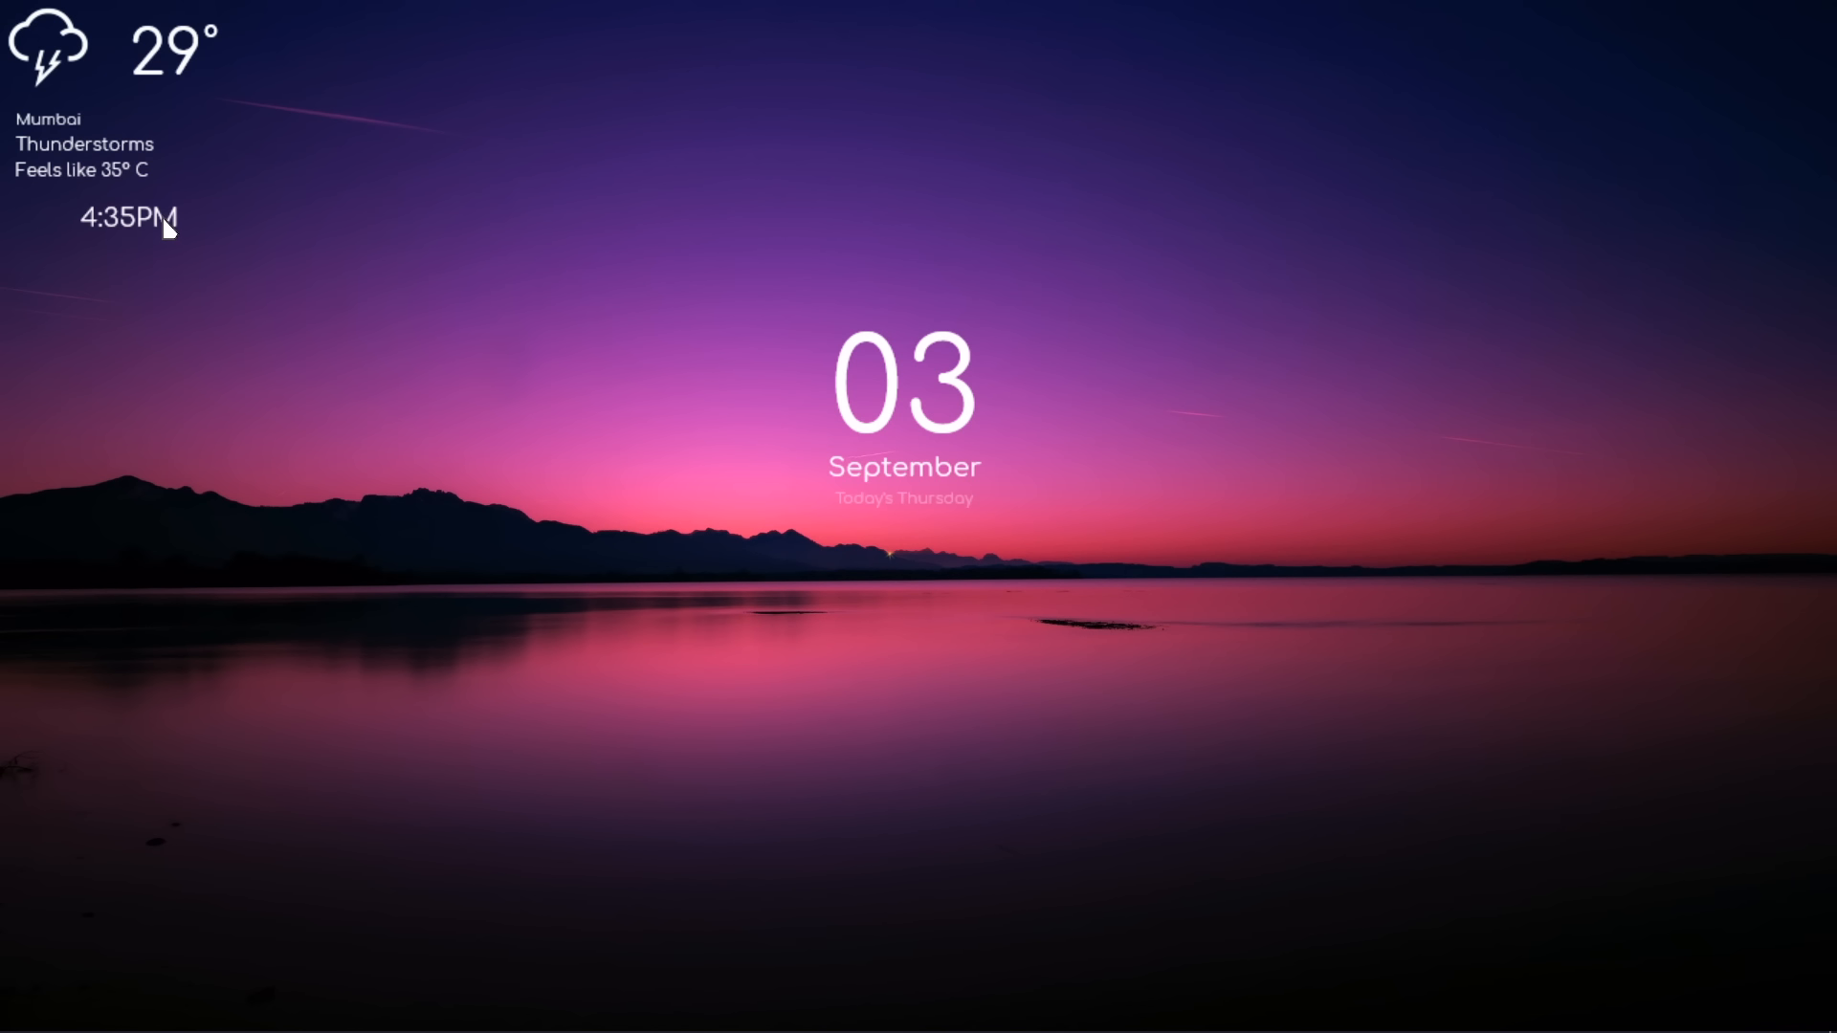
left_click_drag(164, 218, 100, 220)
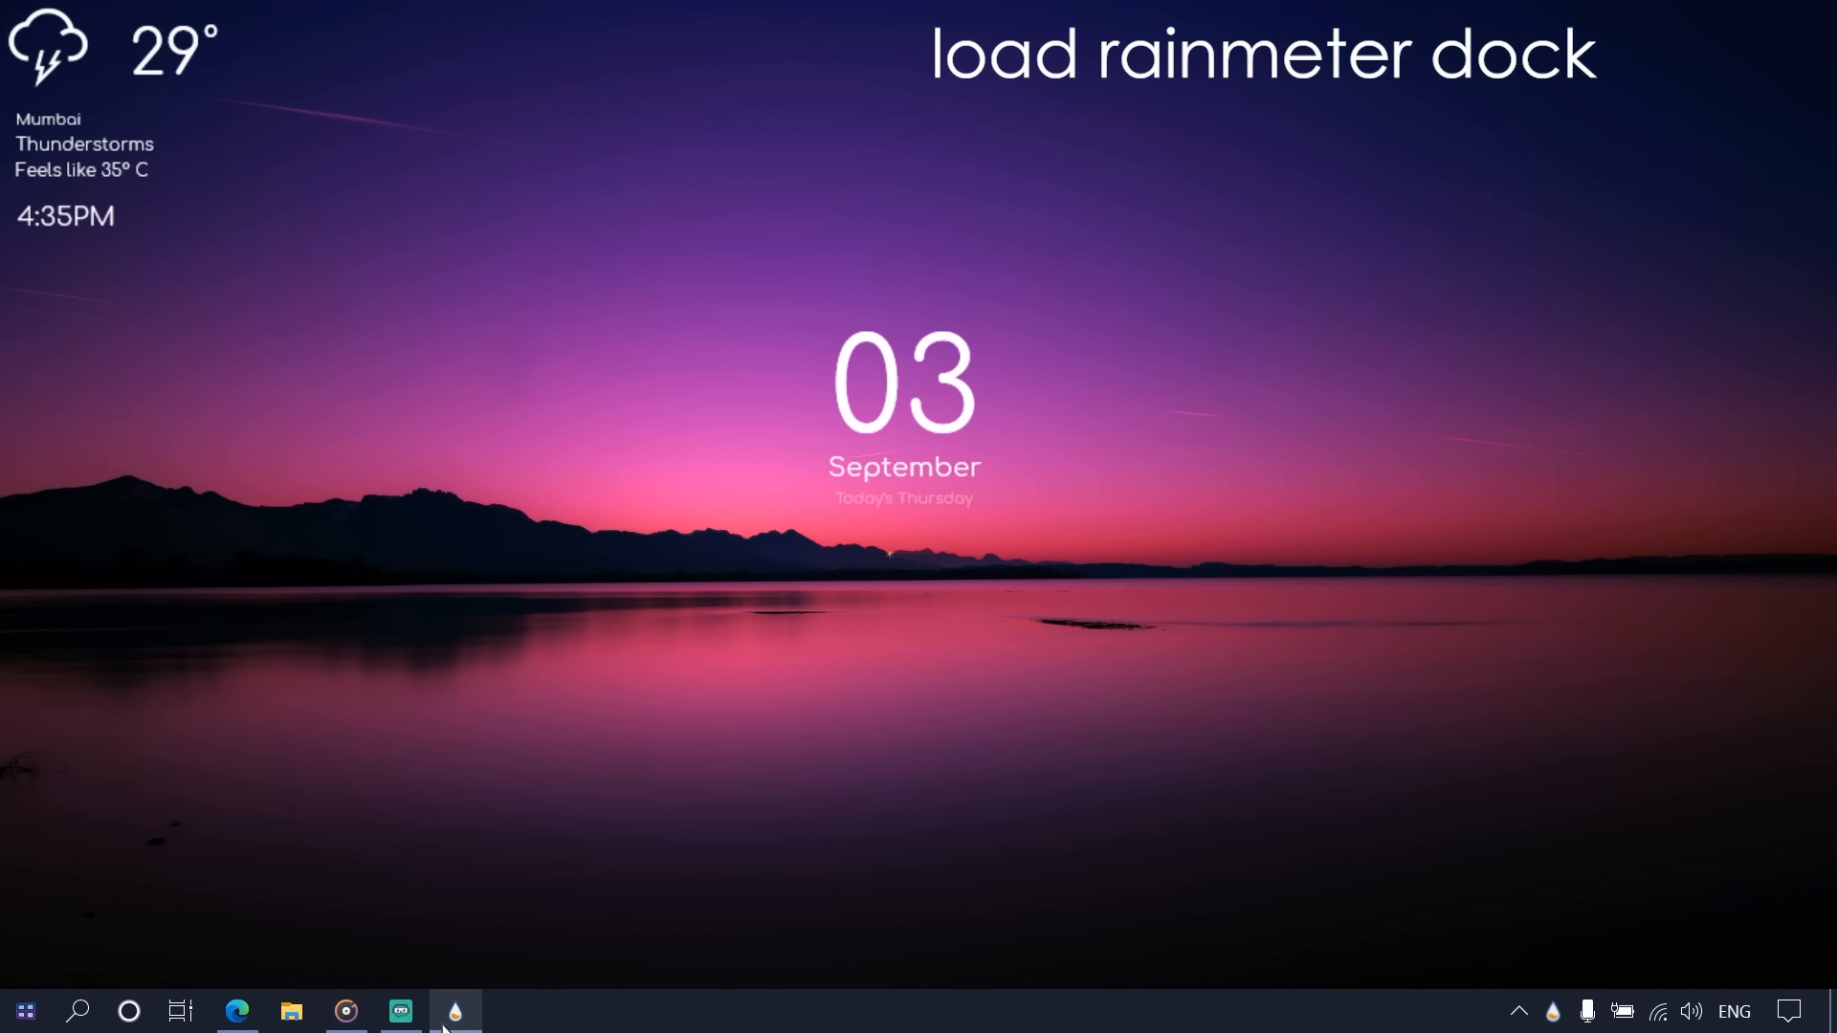
Reopen the Rainmeter manager and load Rainmeter Dock.ini from the Rainmeter Dock folder
left_click(448, 1020)
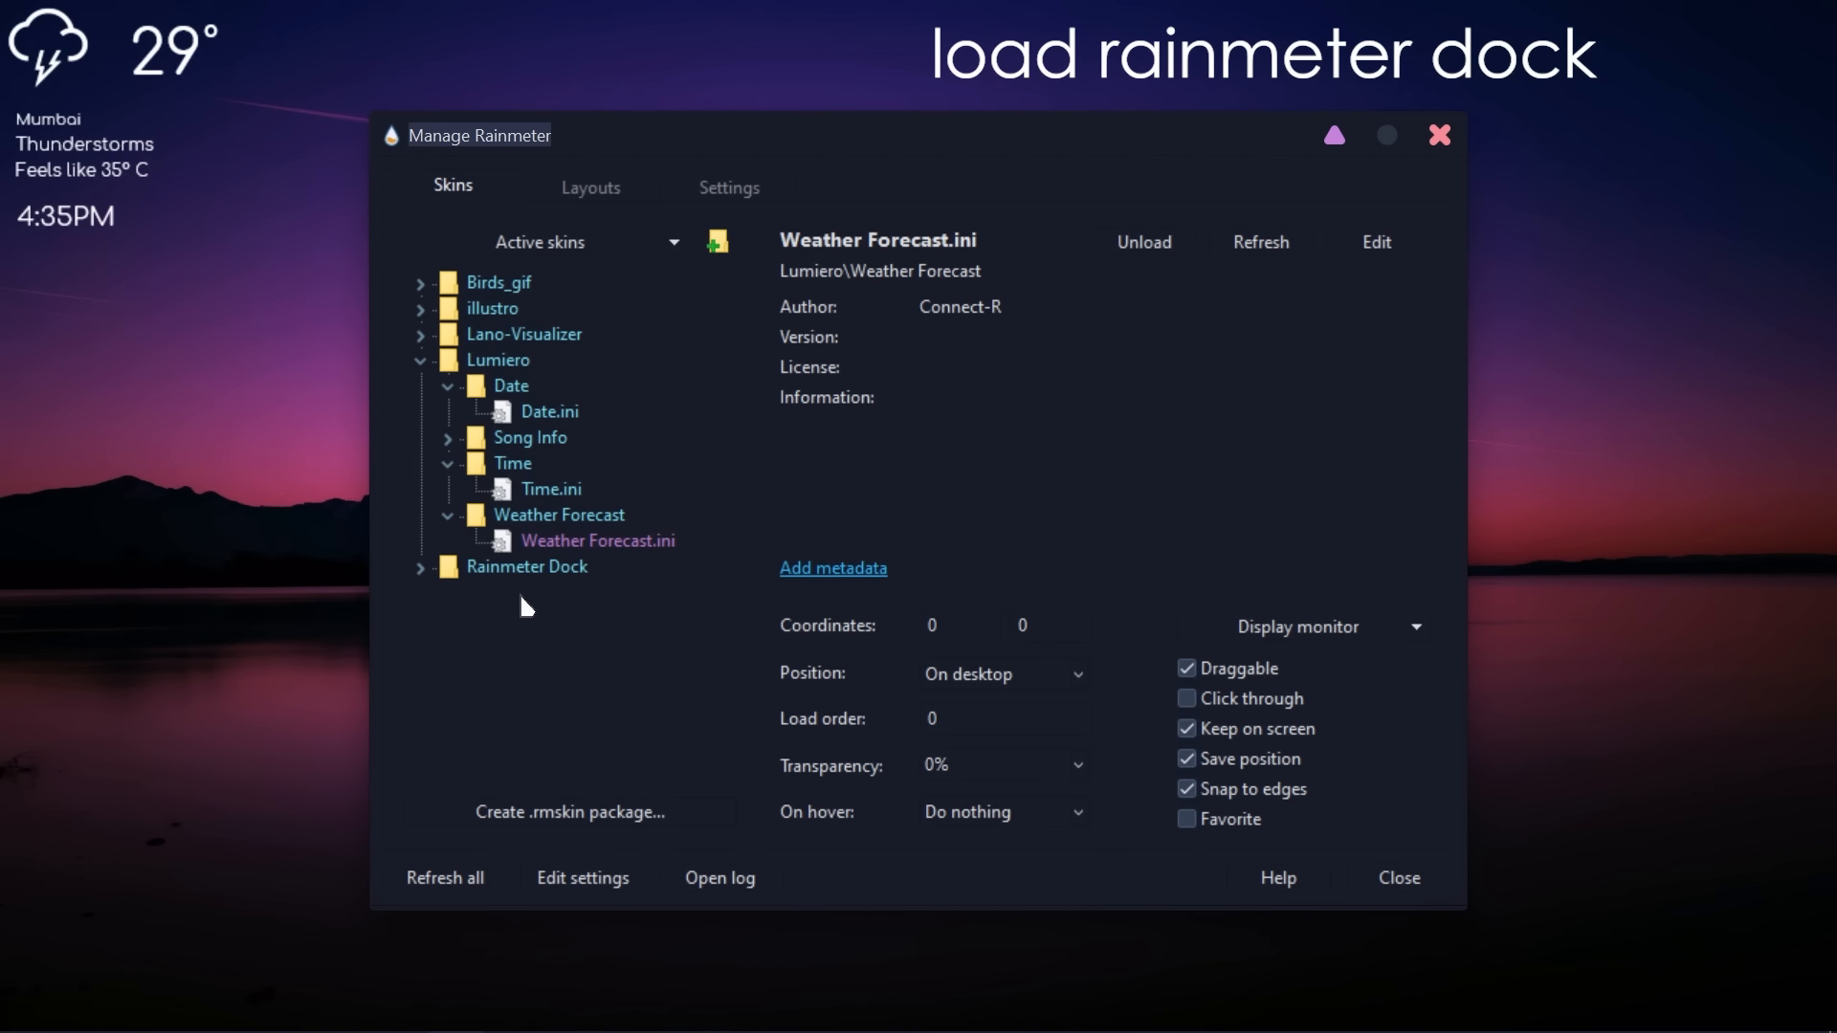
left_click(421, 570)
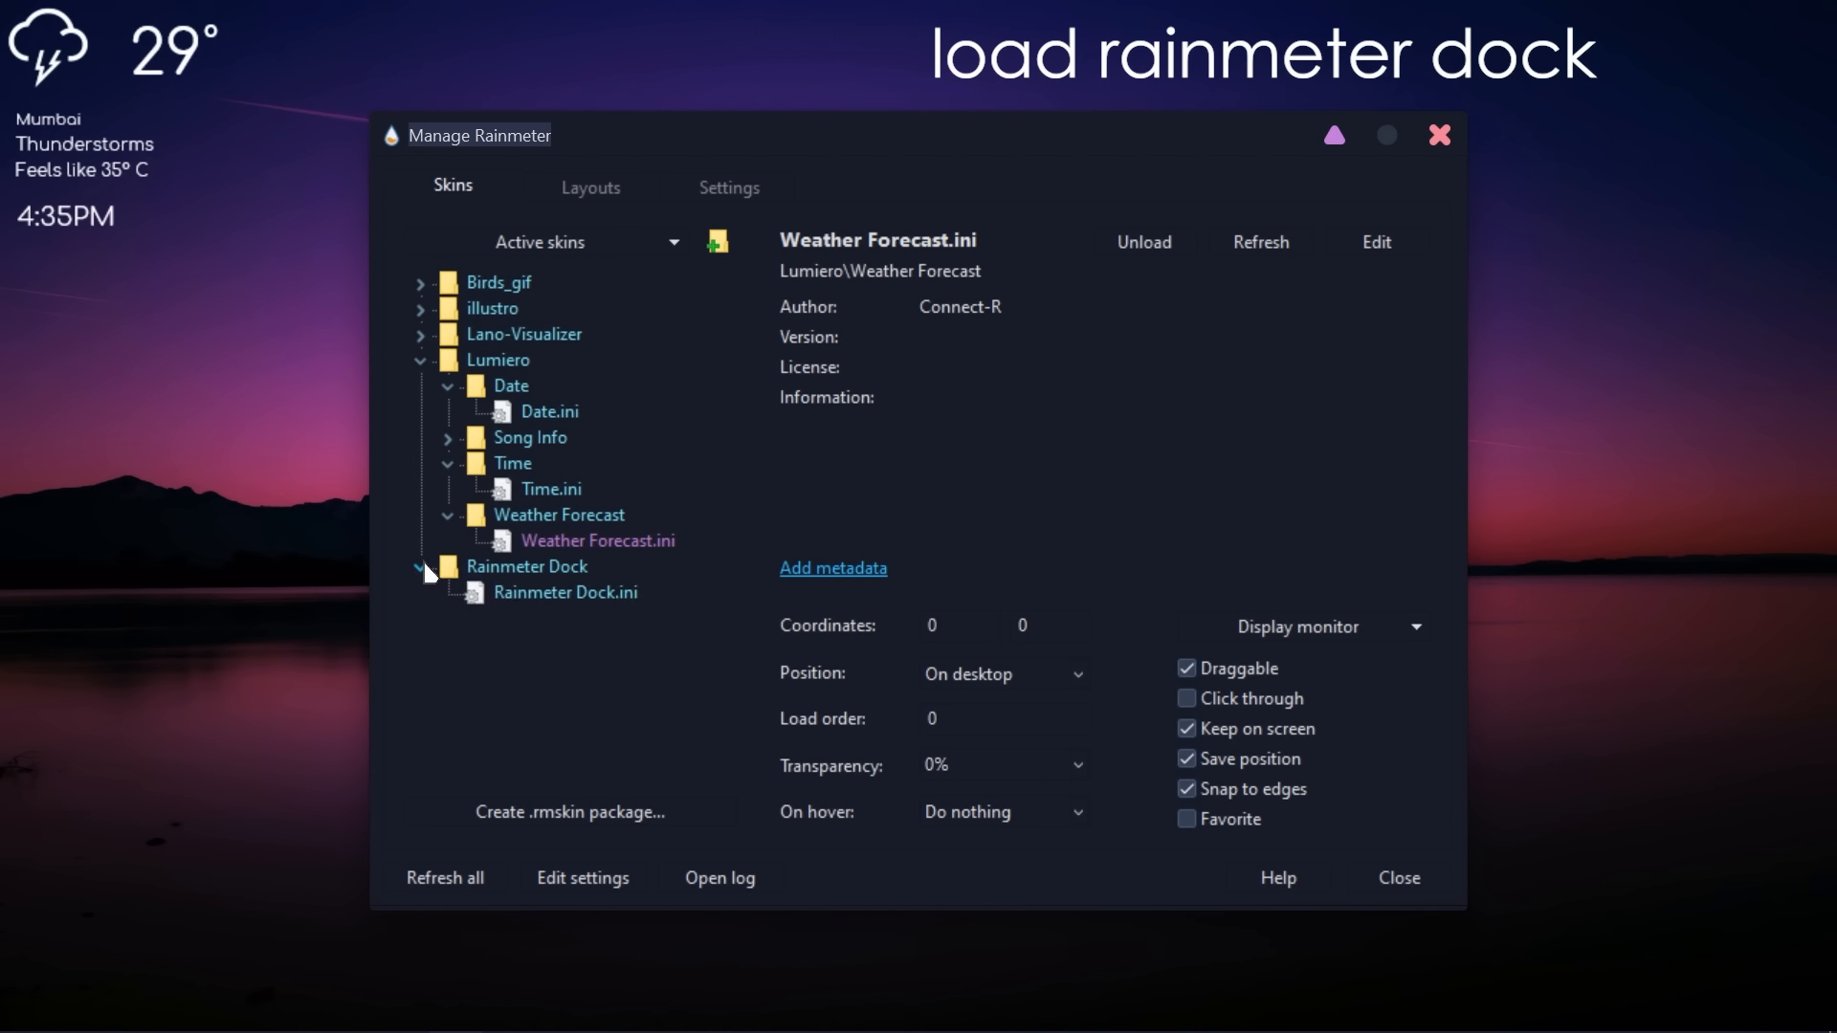
left_click(533, 599)
right_click(536, 601)
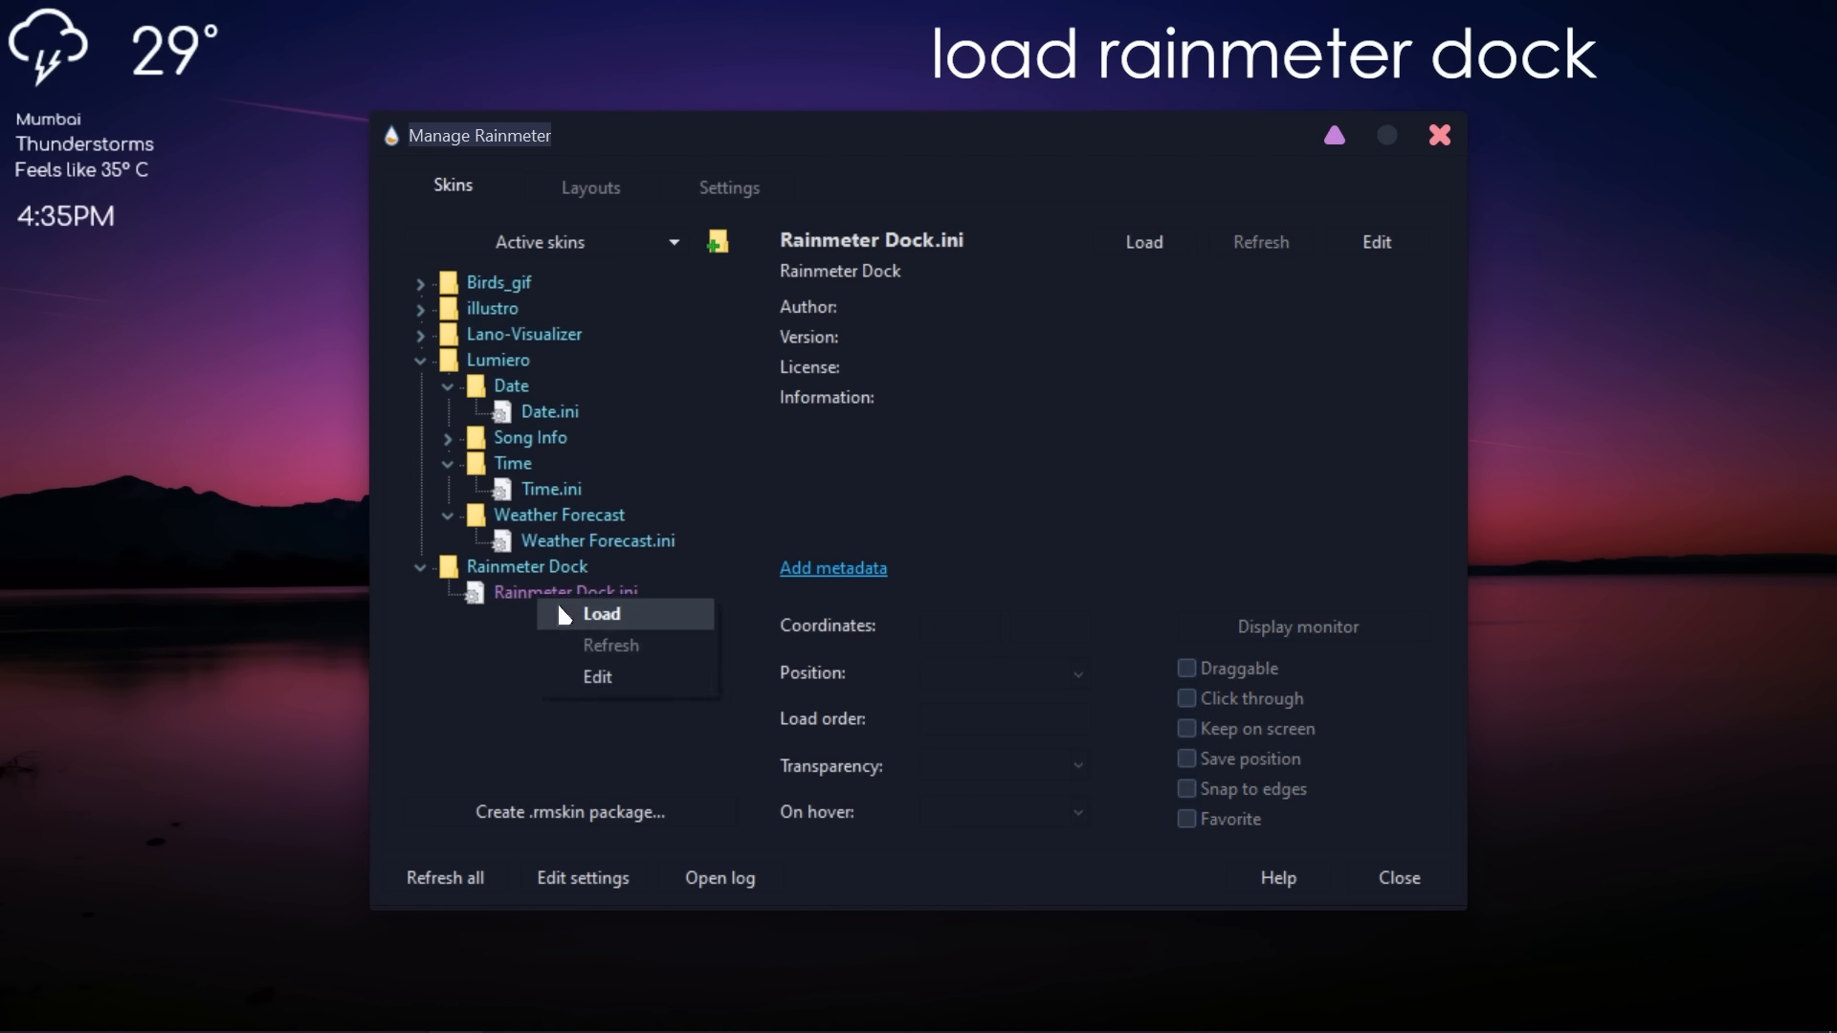
left_click(585, 618)
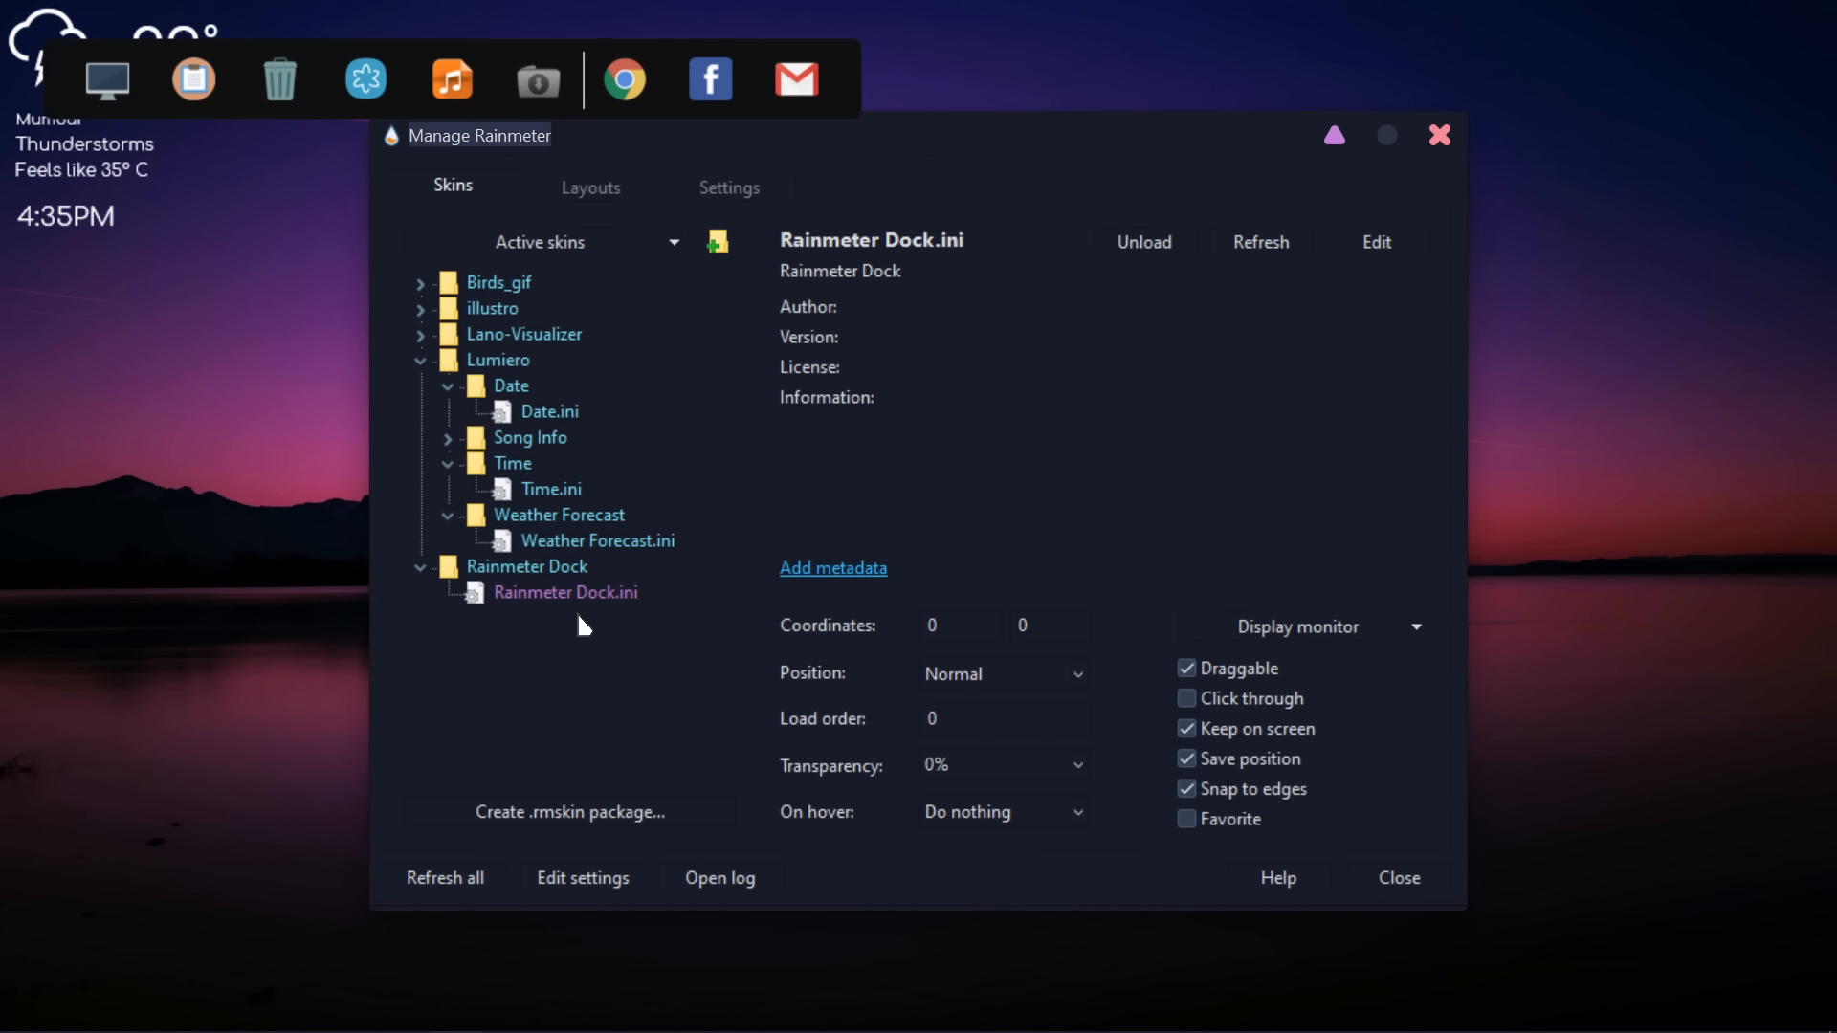
Set the dock's position to On desktop and place it at the bottom centre of the desktop
left_click(1005, 674)
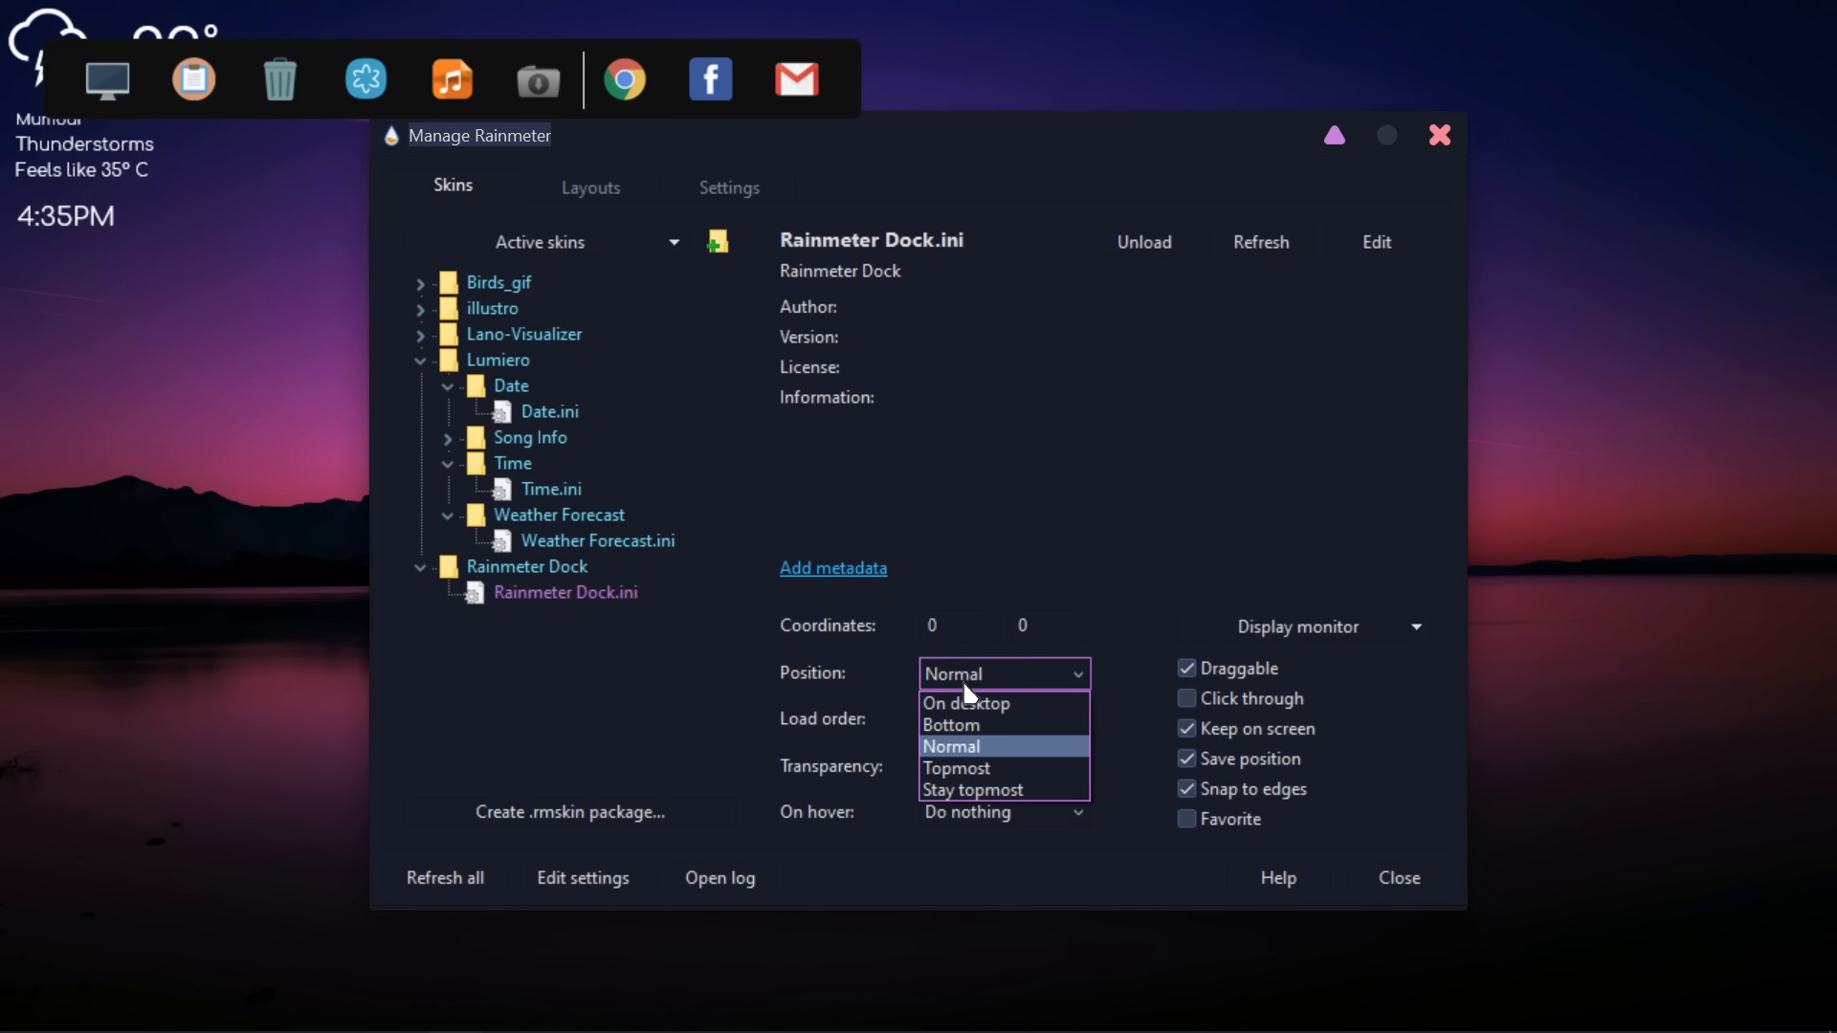
left_click(971, 700)
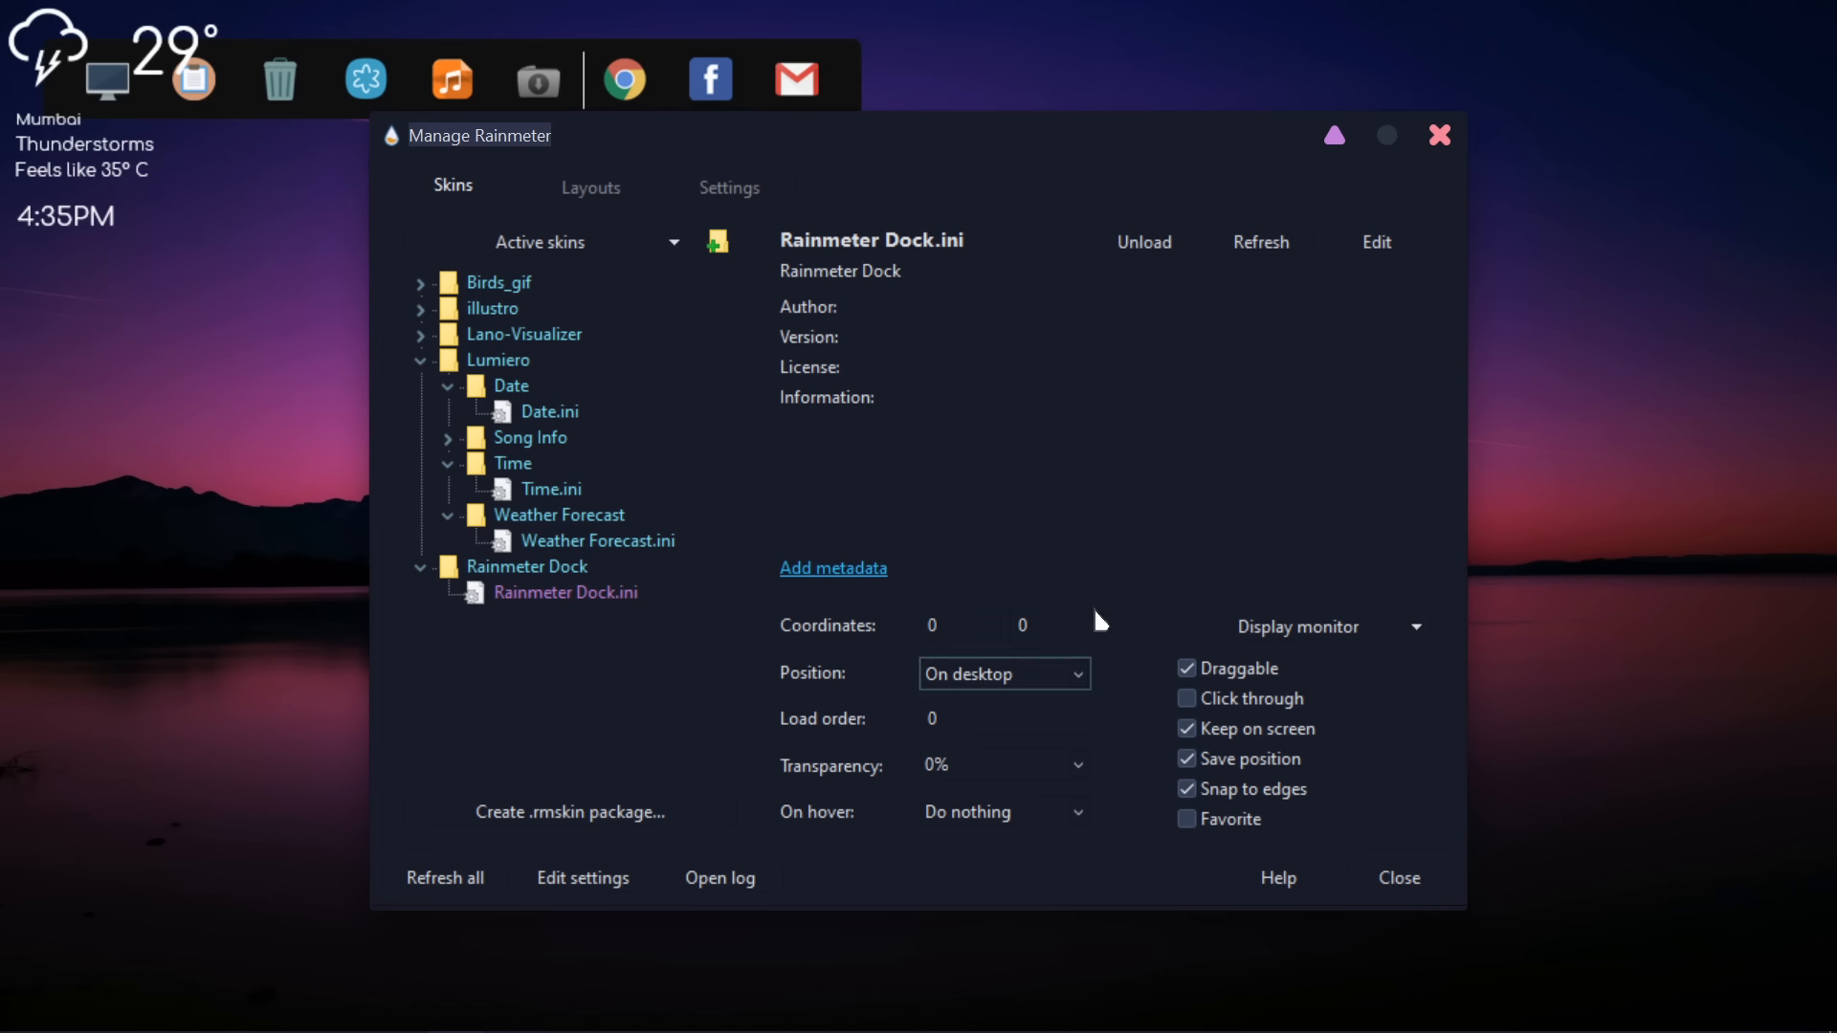
left_click(1341, 132)
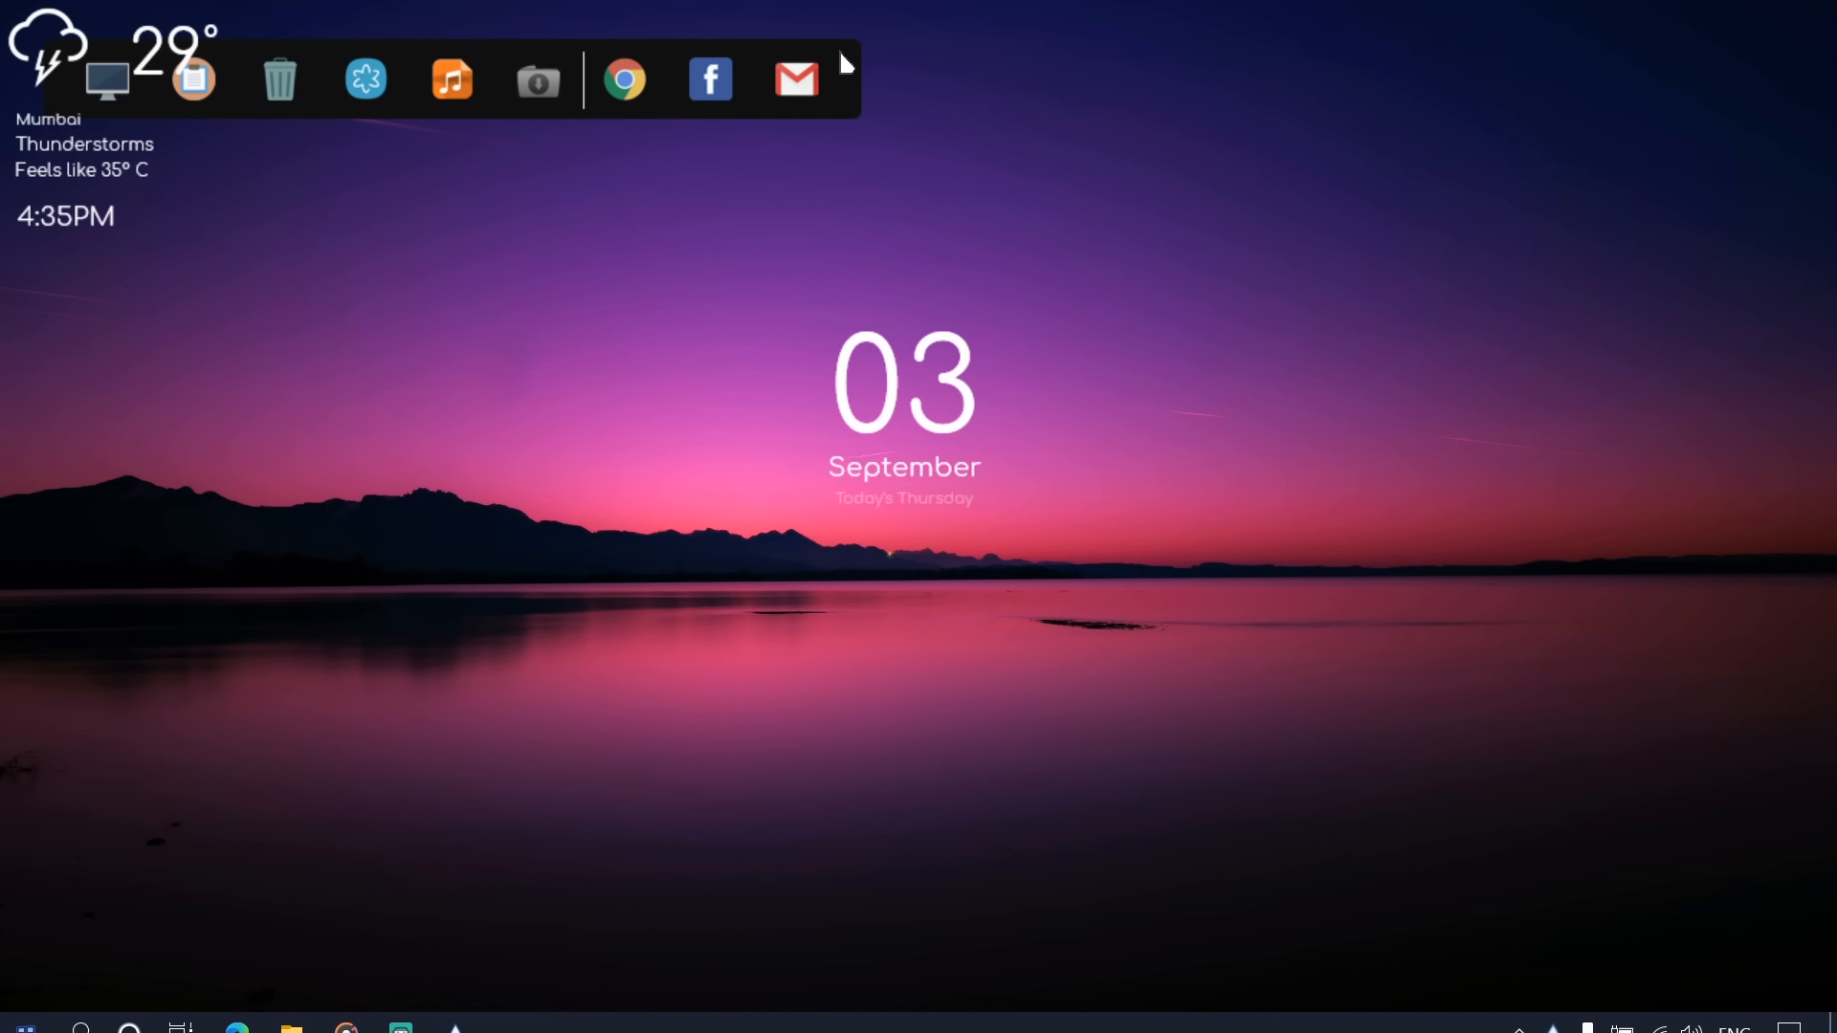
left_click_drag(857, 79, 1302, 1028)
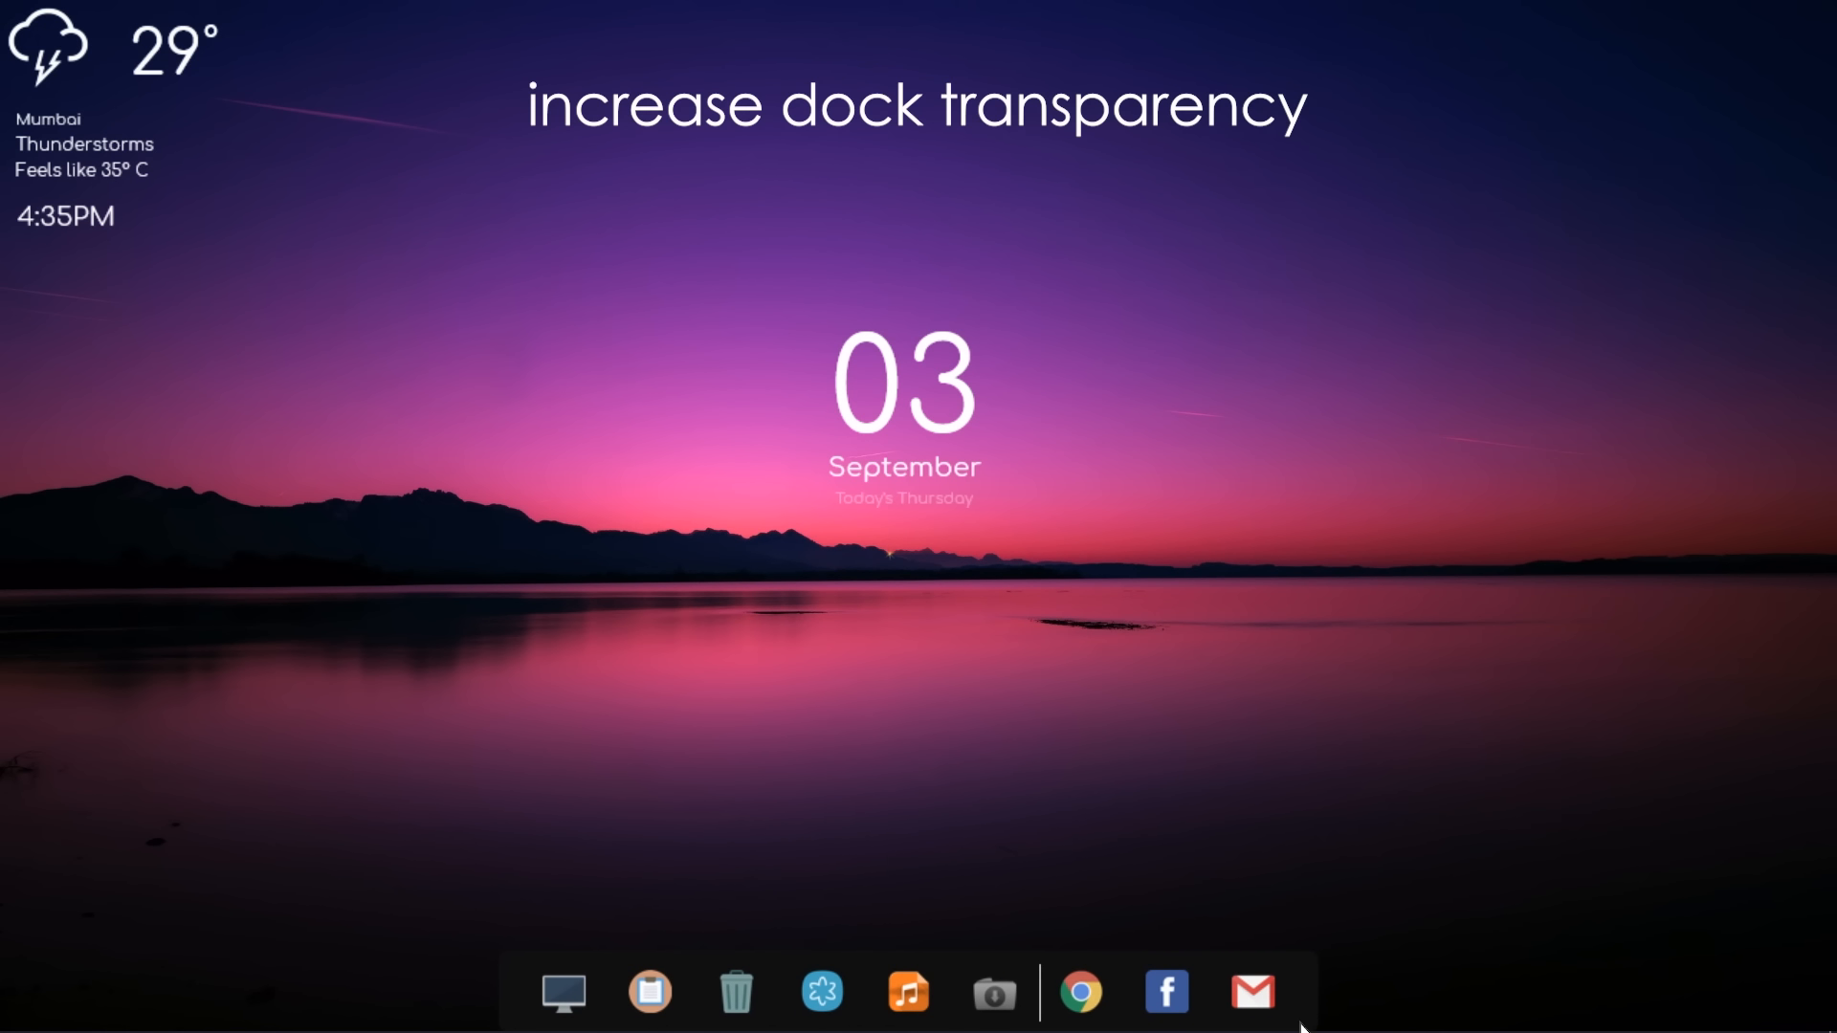
Open the dock's skin file for editing and set the MeterBackground Fill Color to 255,255,255,5
right_click(1303, 964)
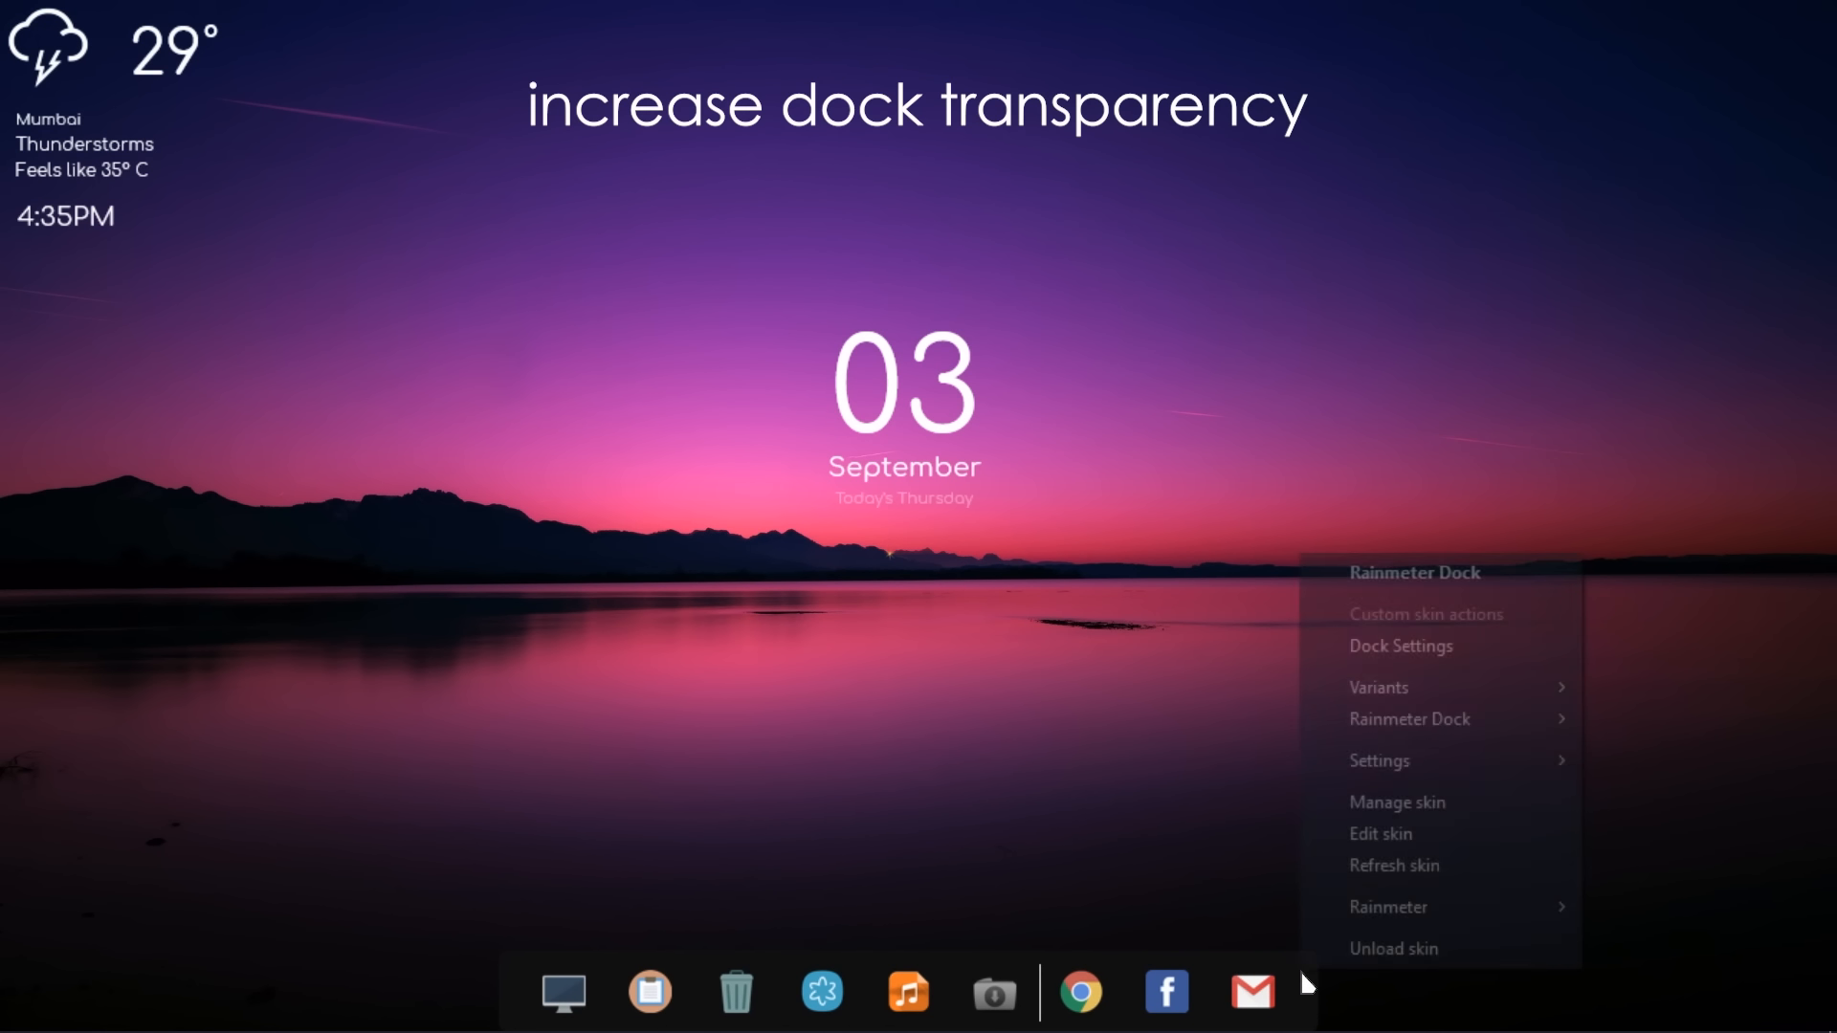
left_click(1359, 840)
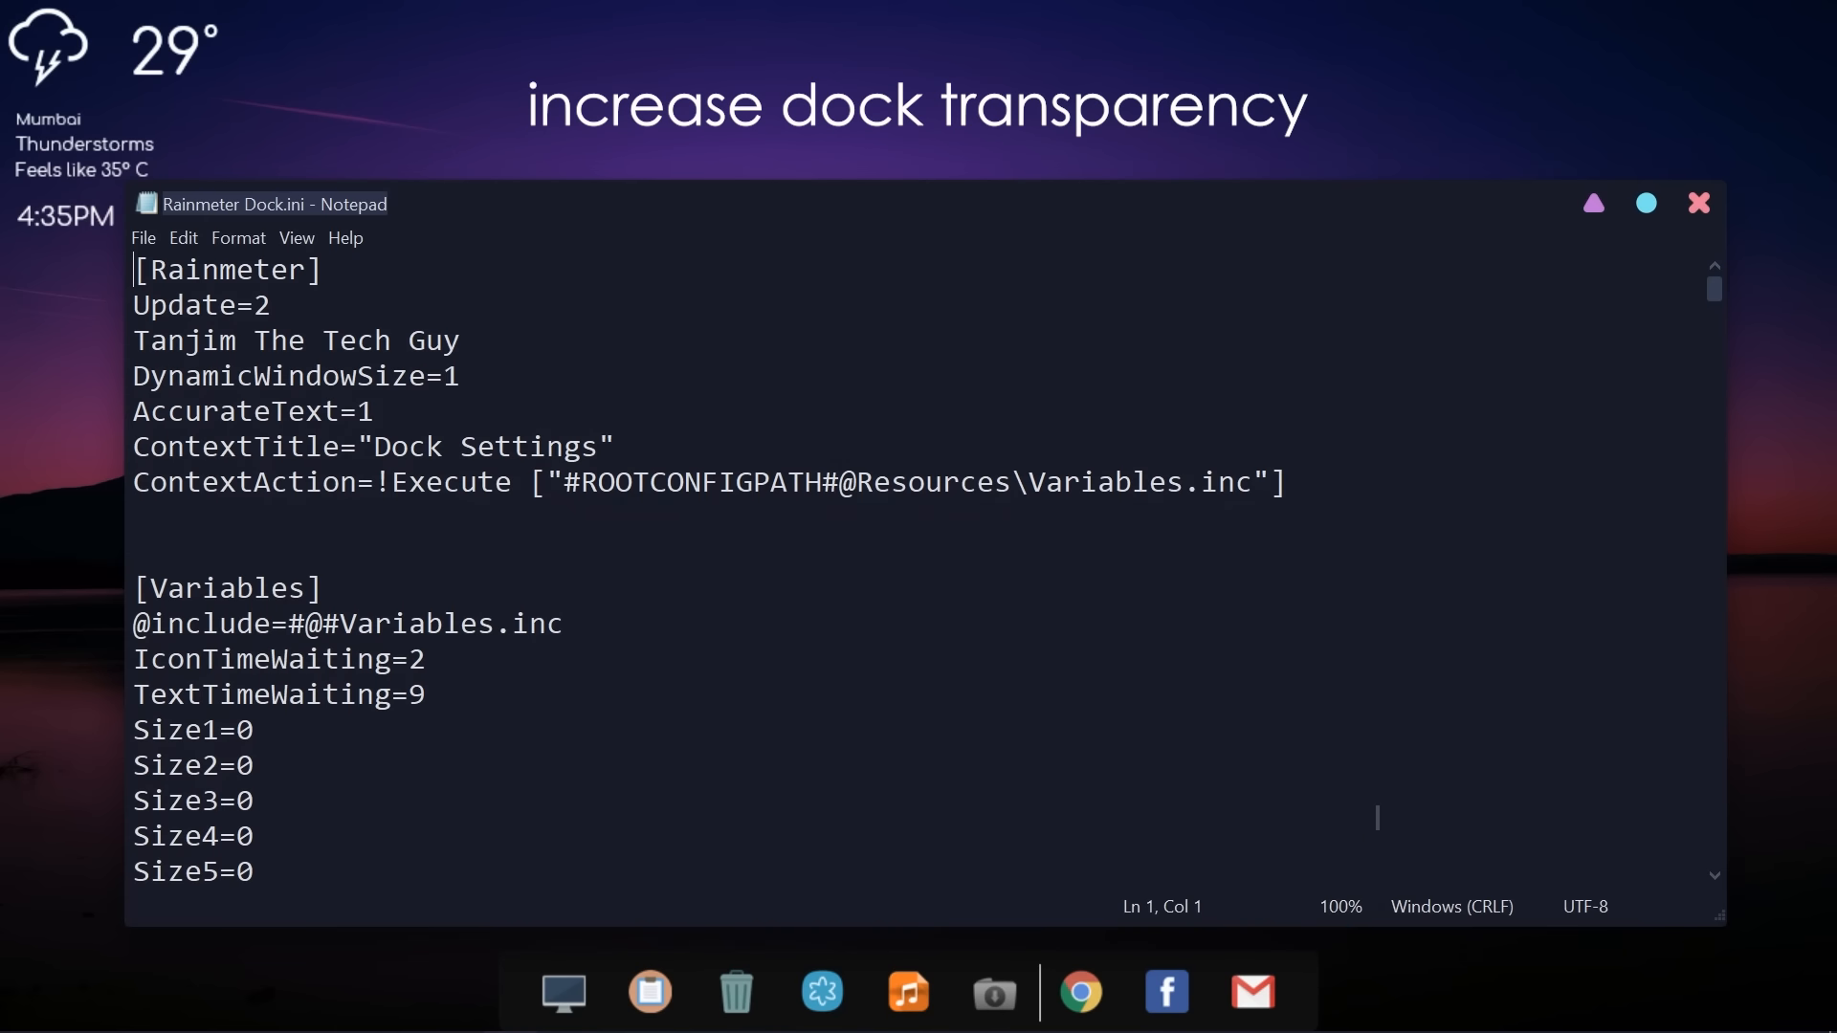
left_click_drag(1714, 289, 1774, 692)
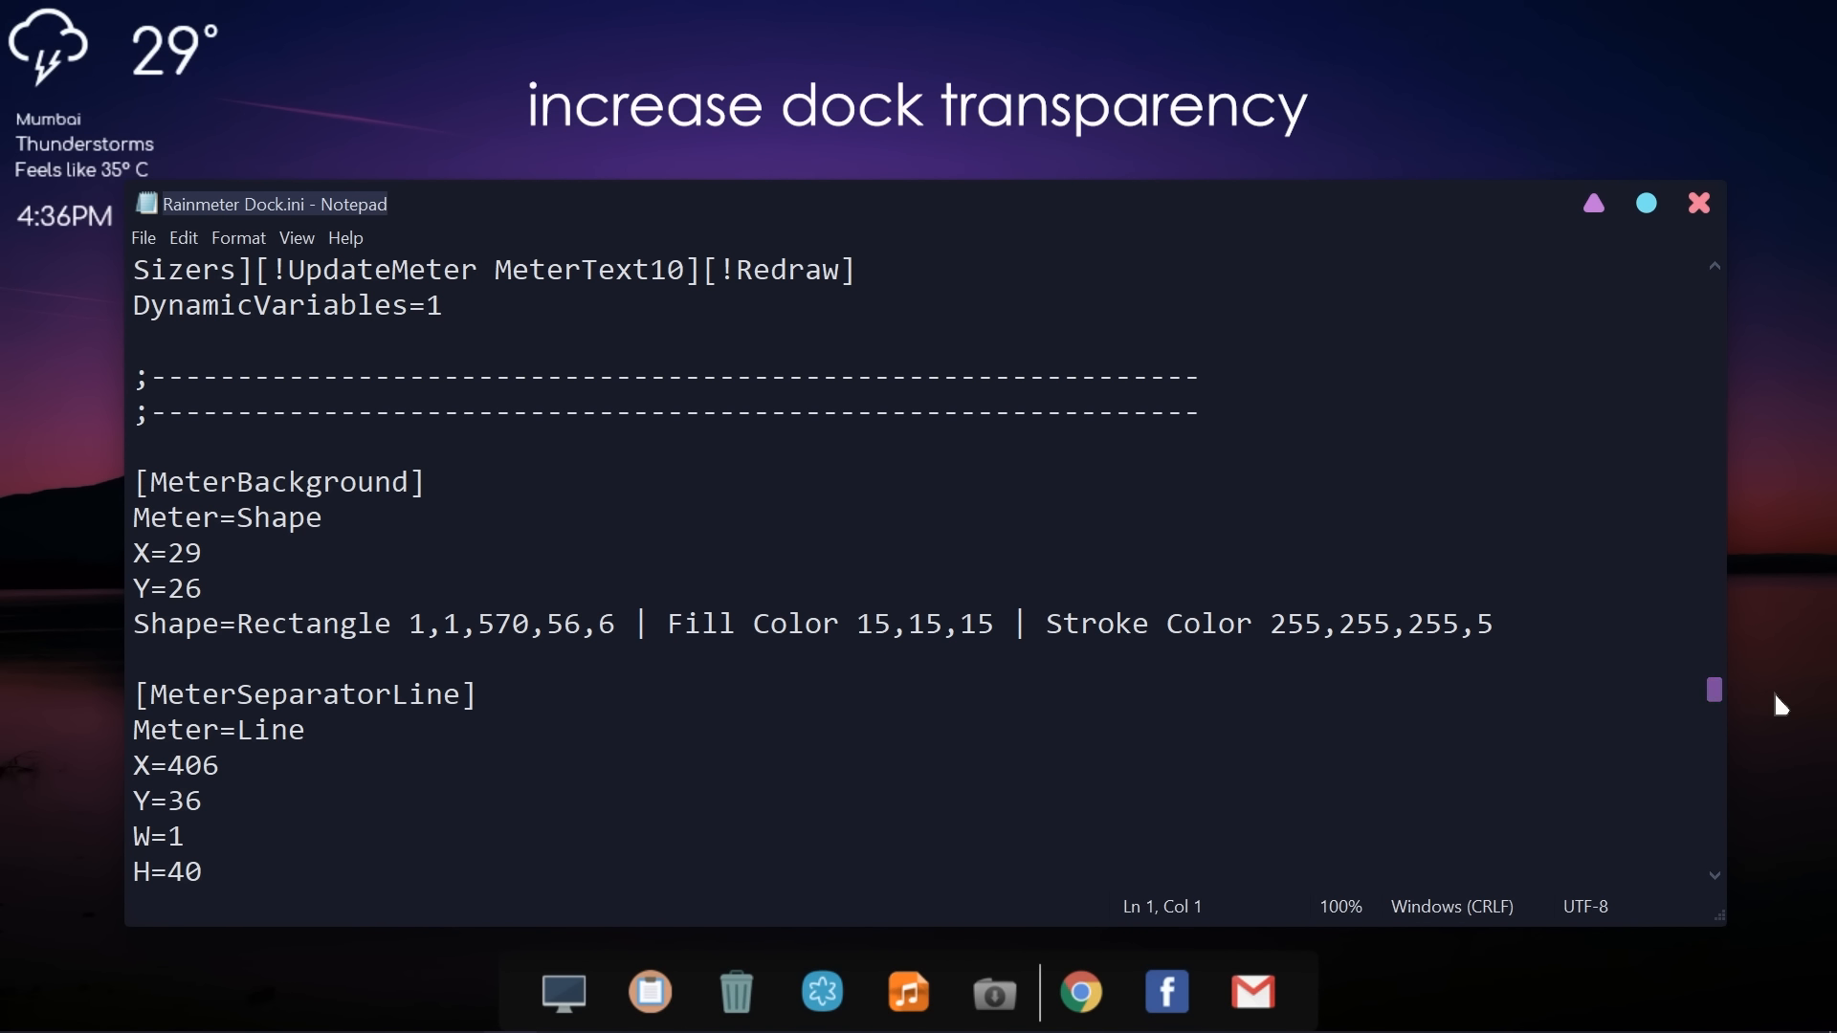
left_click_drag(660, 624, 1365, 657)
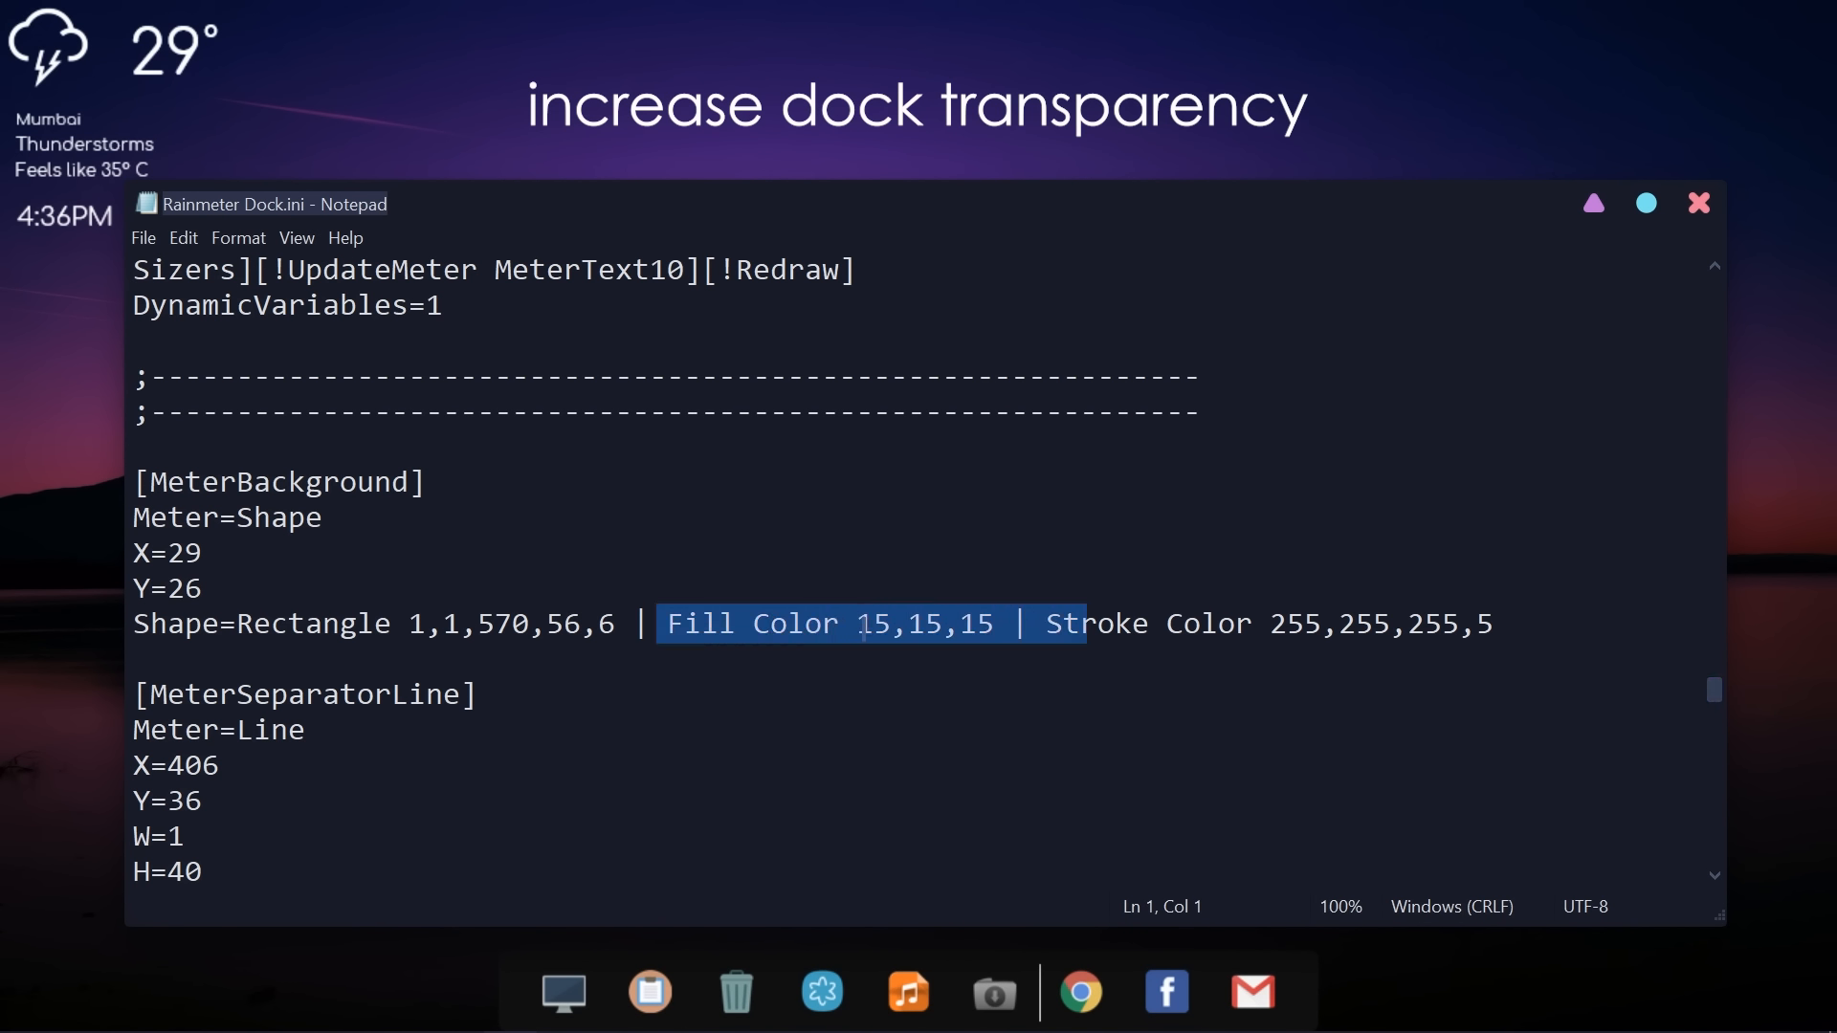
left_click_drag(858, 626, 983, 626)
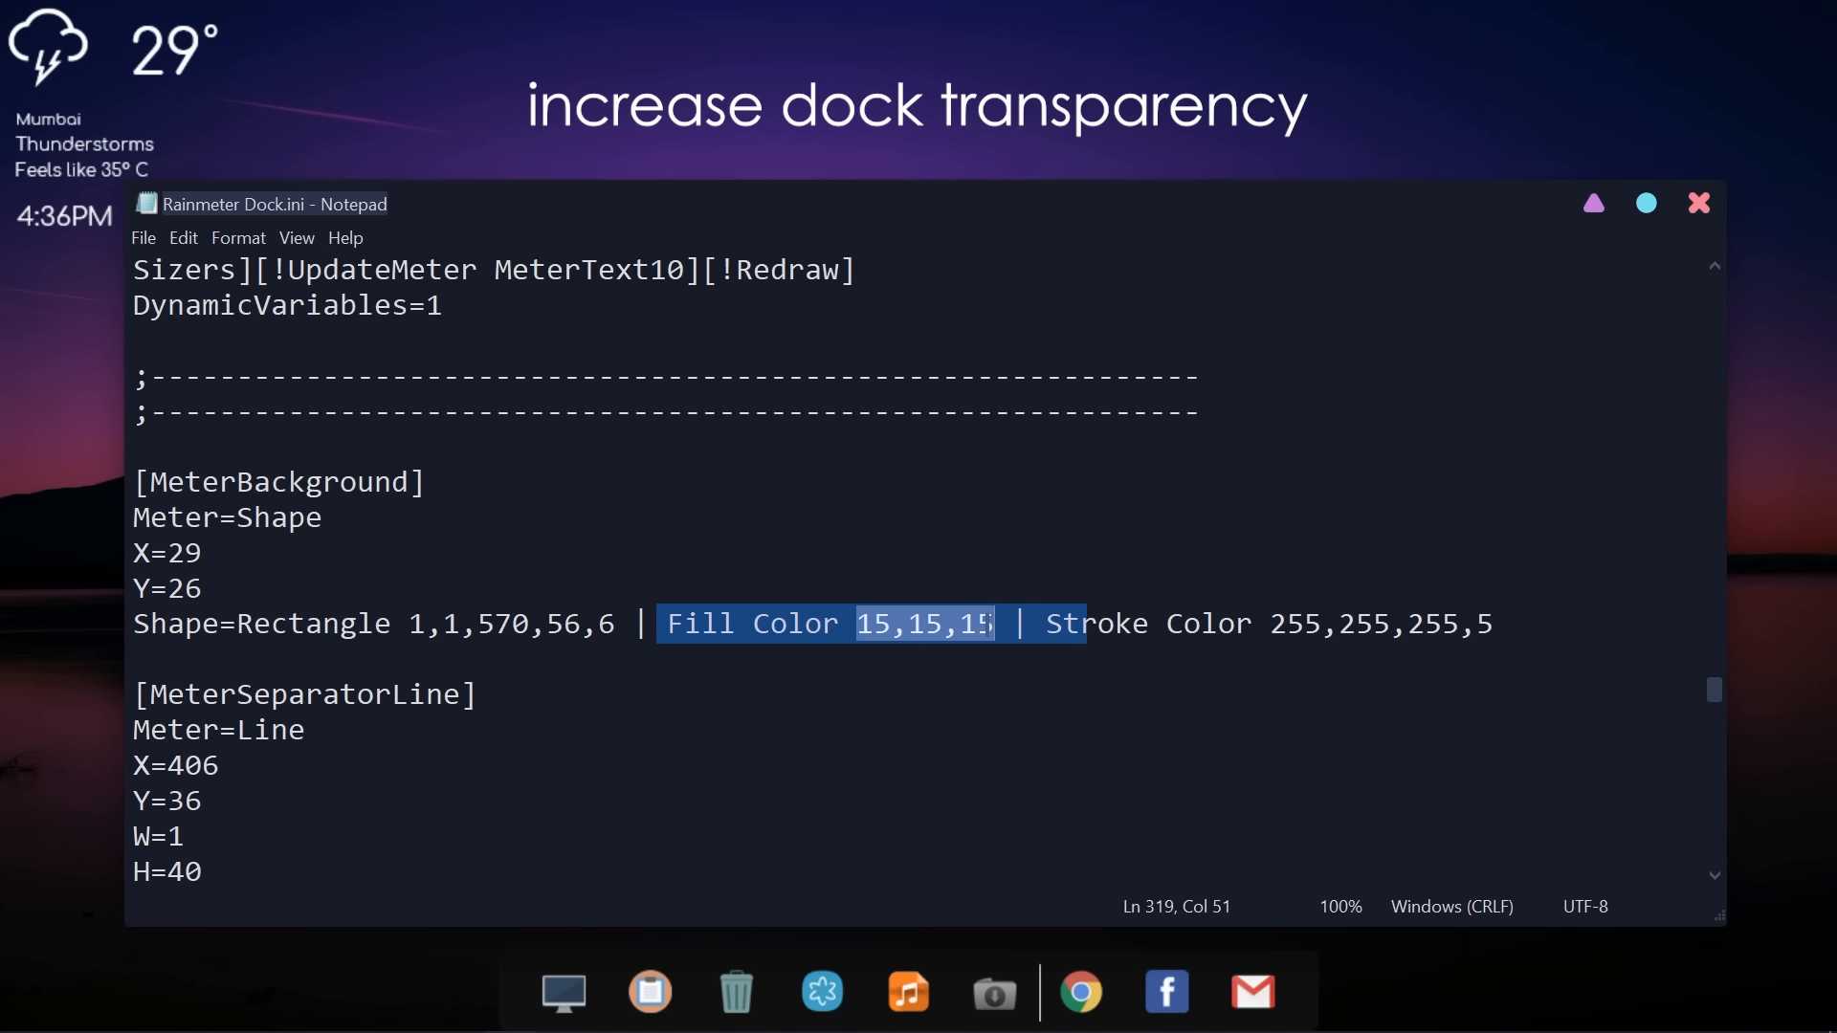
key("BackSpace")
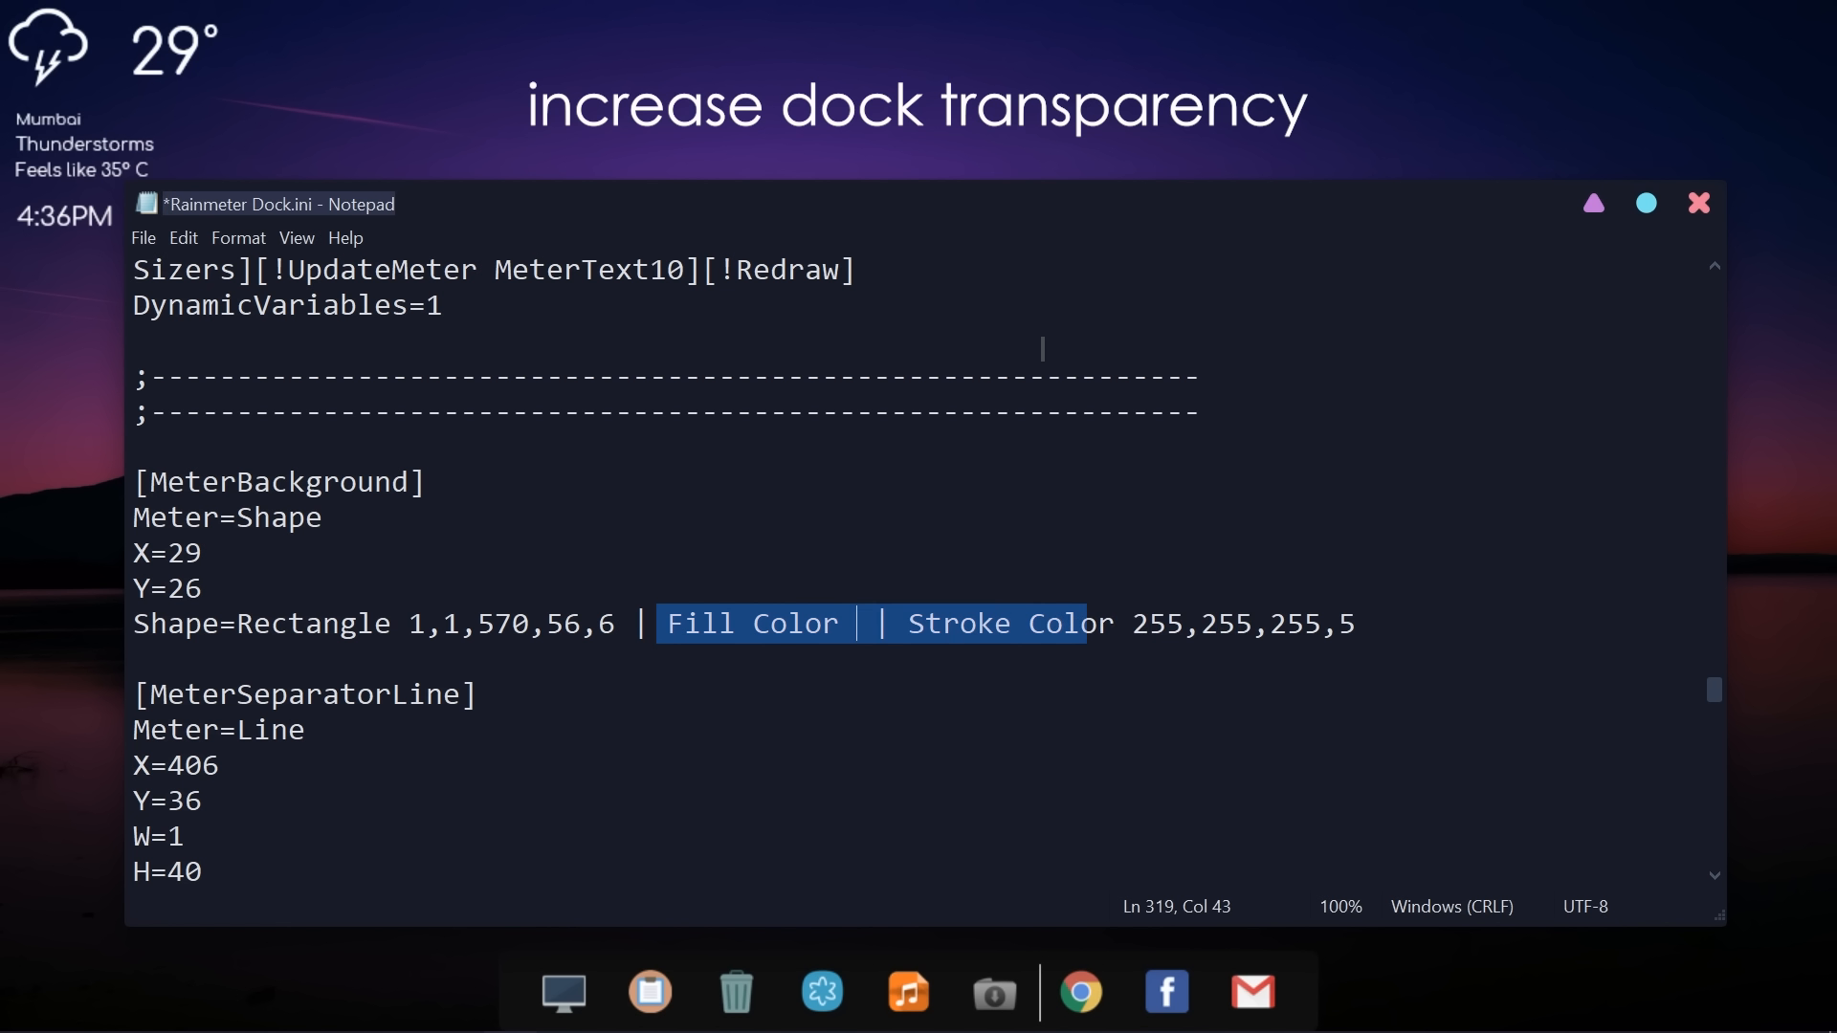
type("255,255,255")
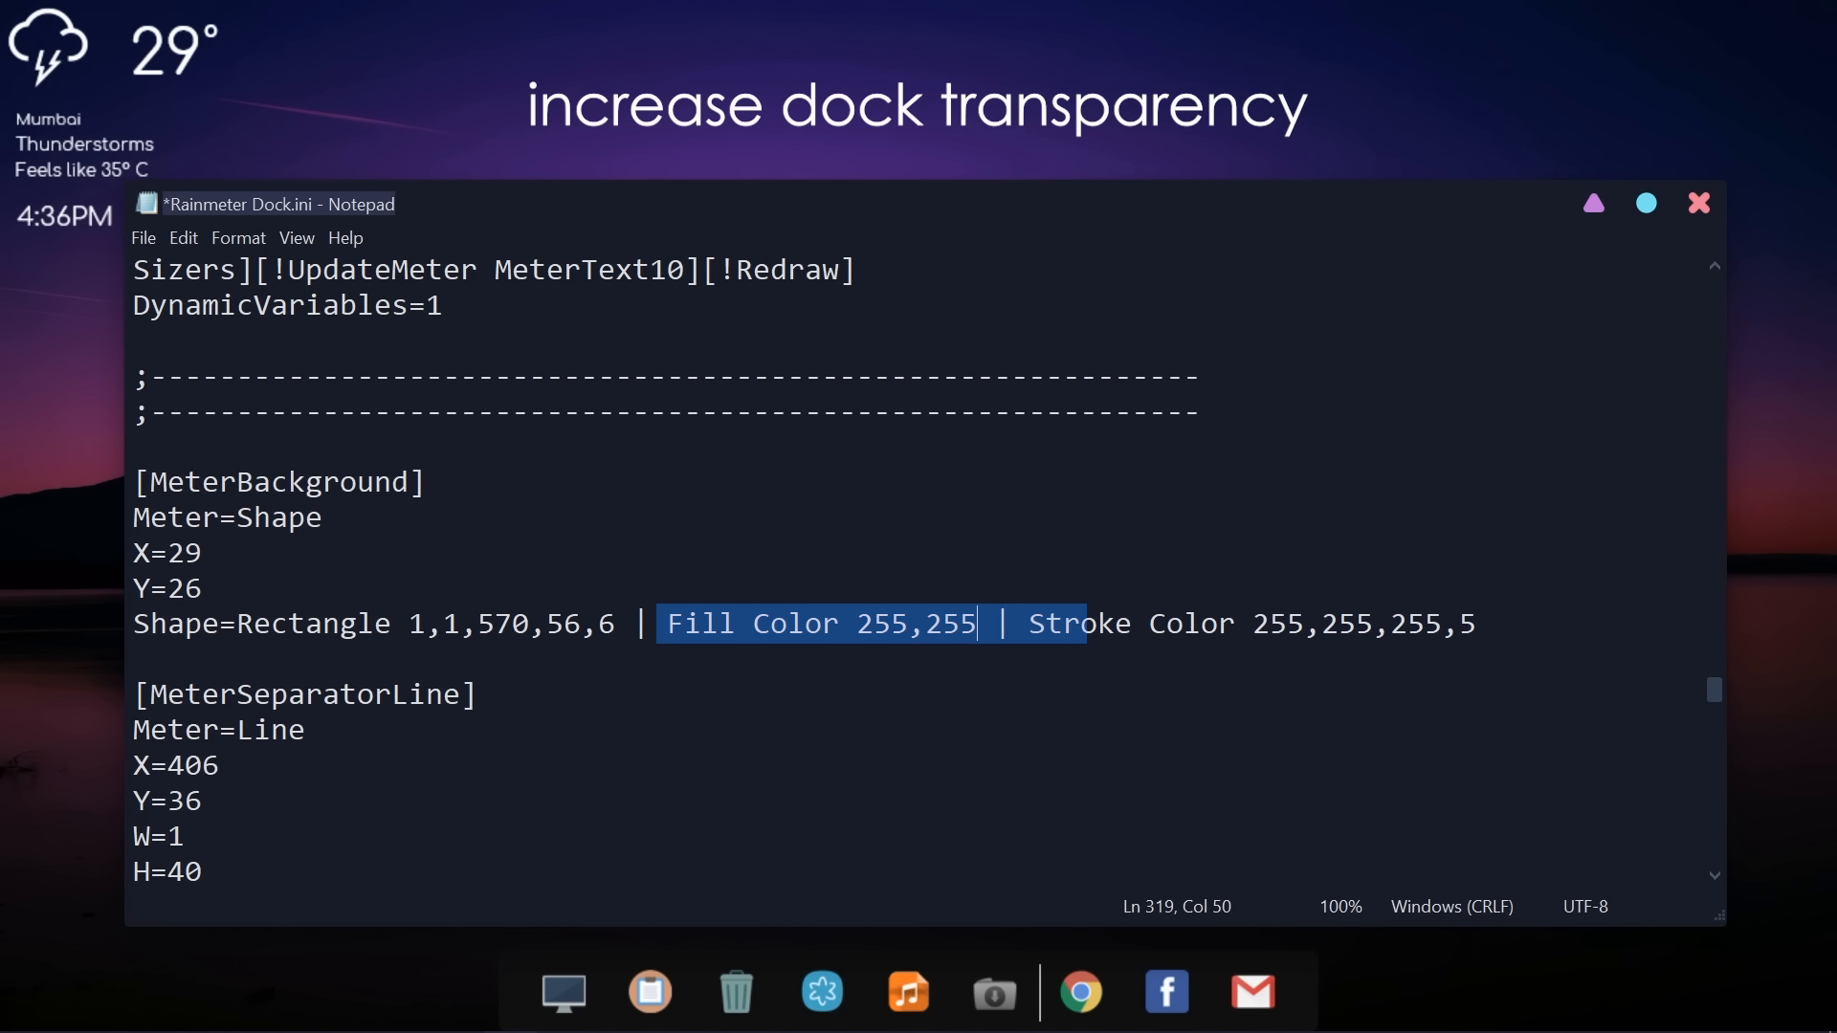
type(",5")
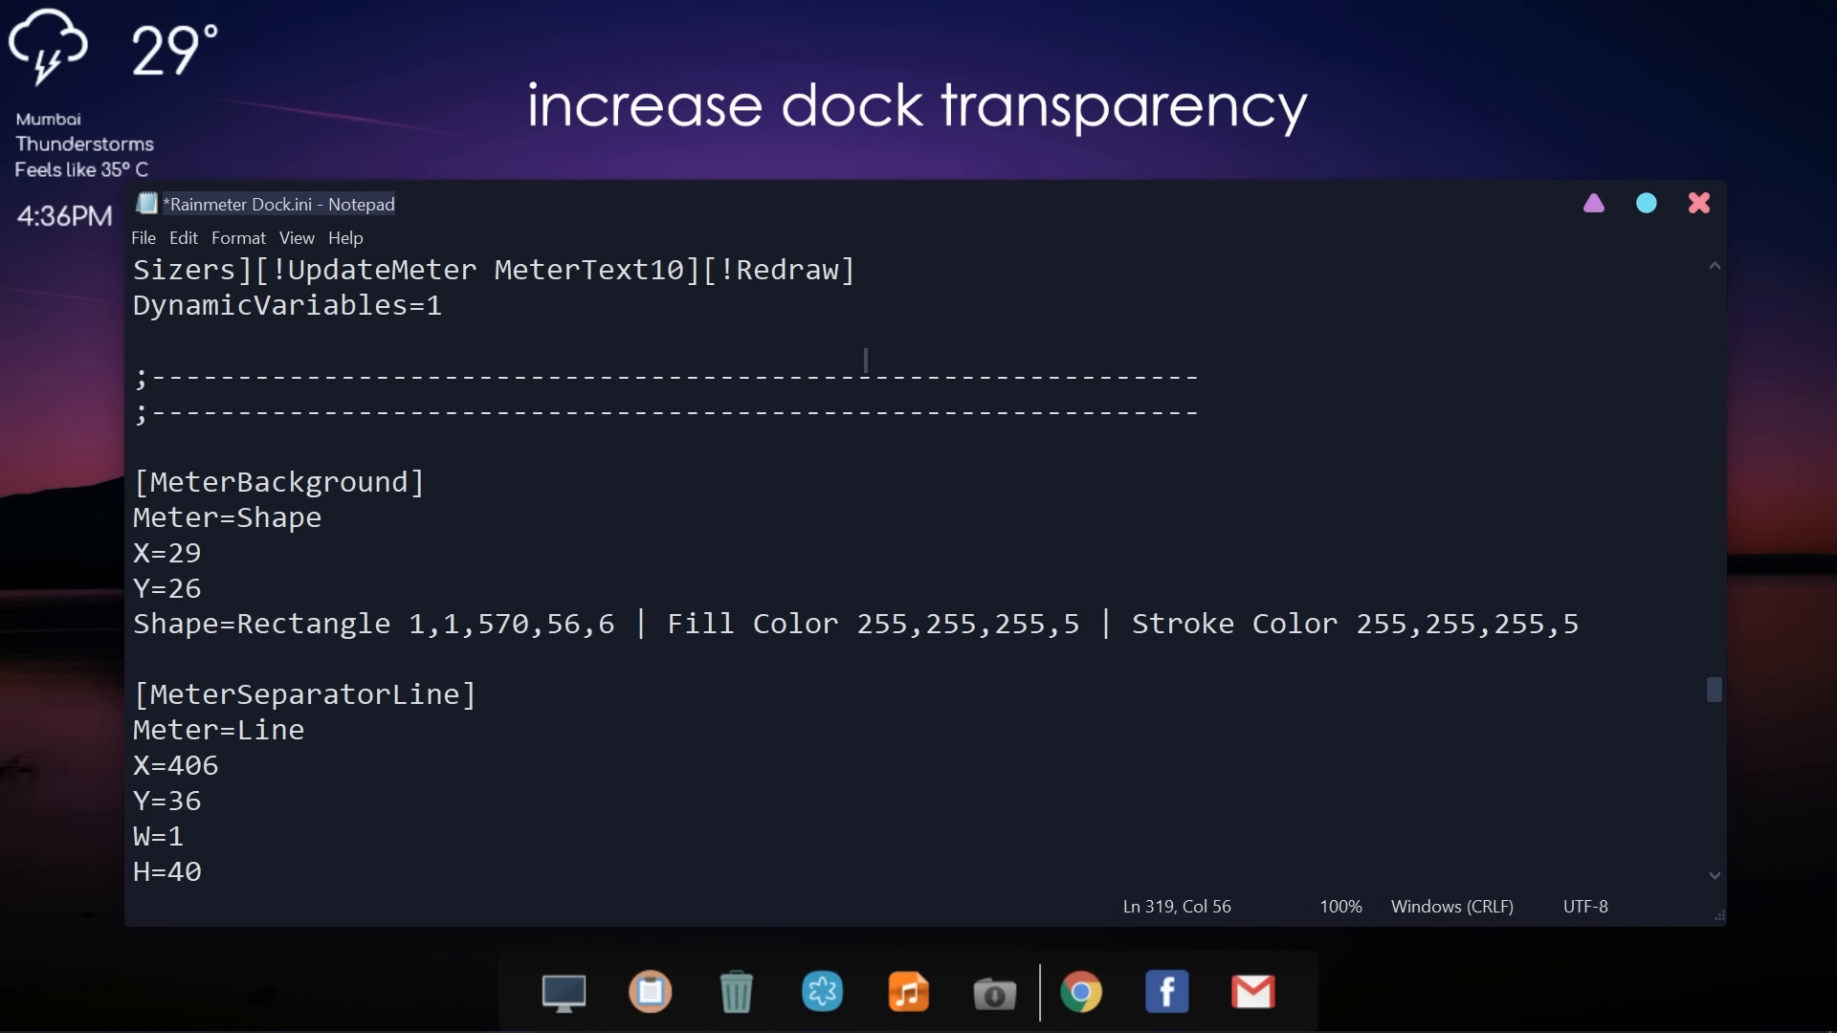
Save and close Rainmeter Dock.ini, and refresh the dock skin to apply the new background
left_click(143, 238)
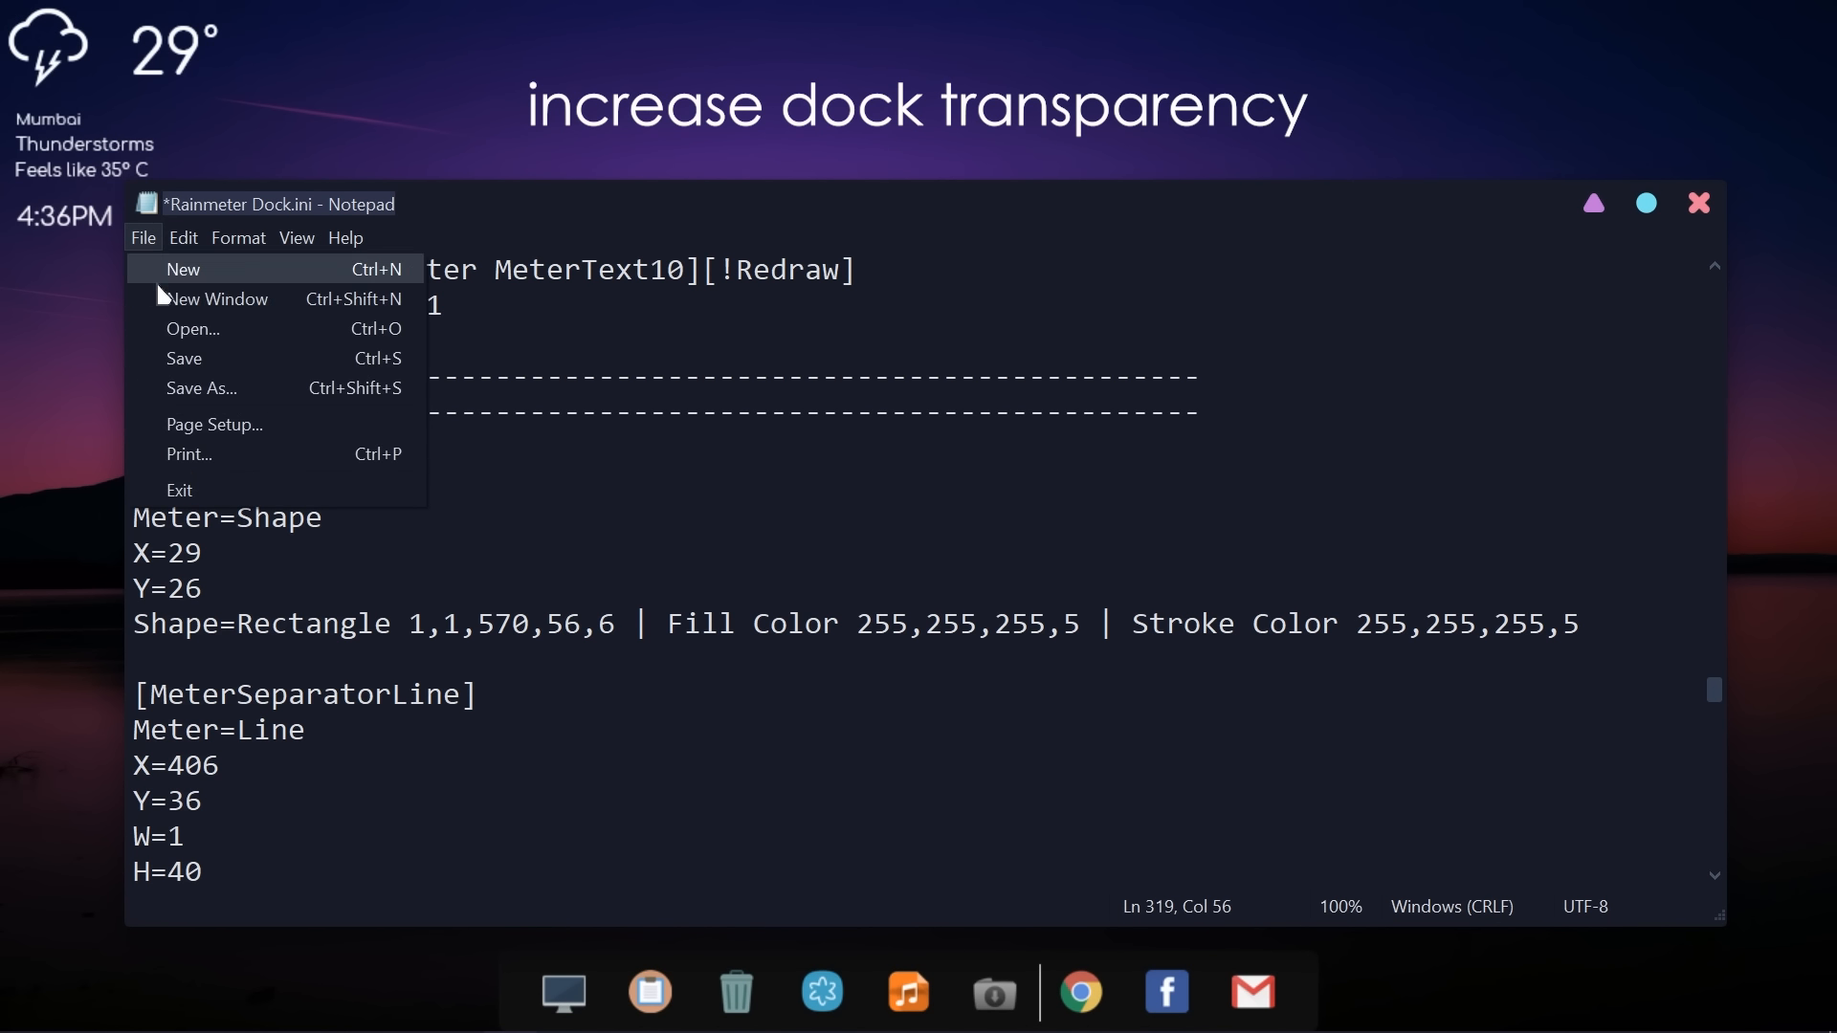
left_click(184, 352)
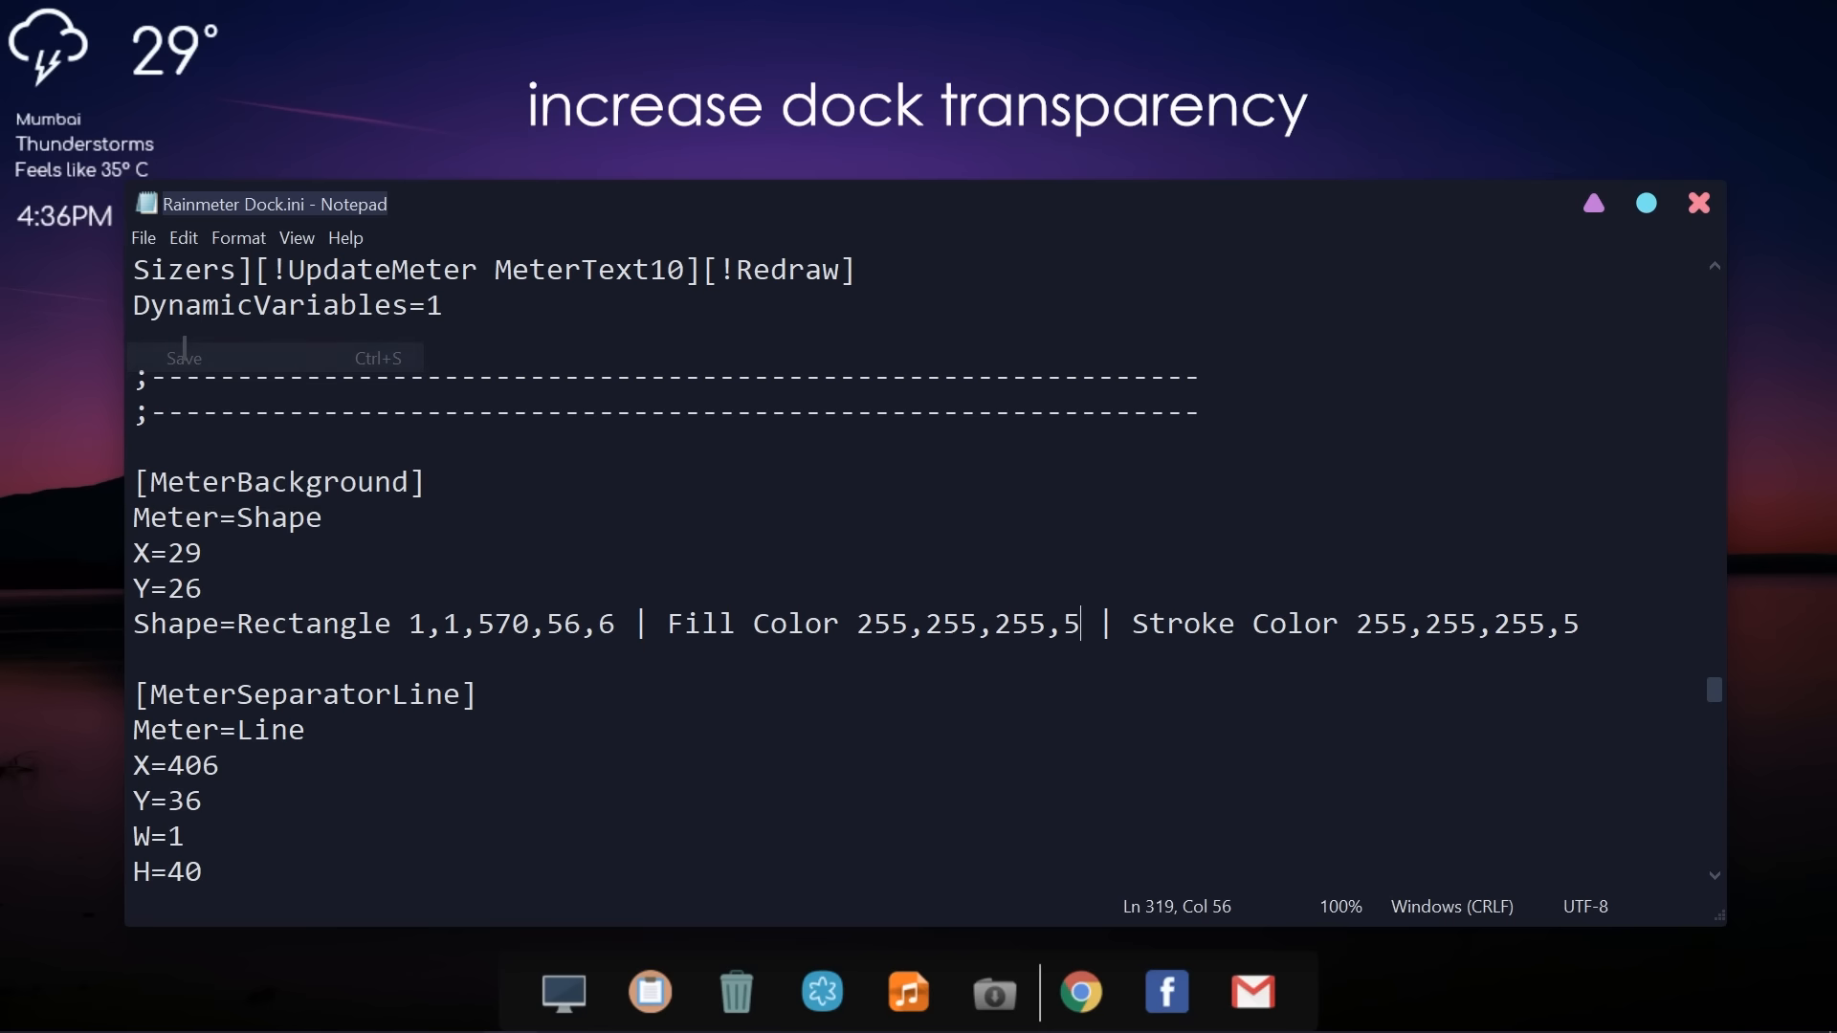
left_click(1701, 205)
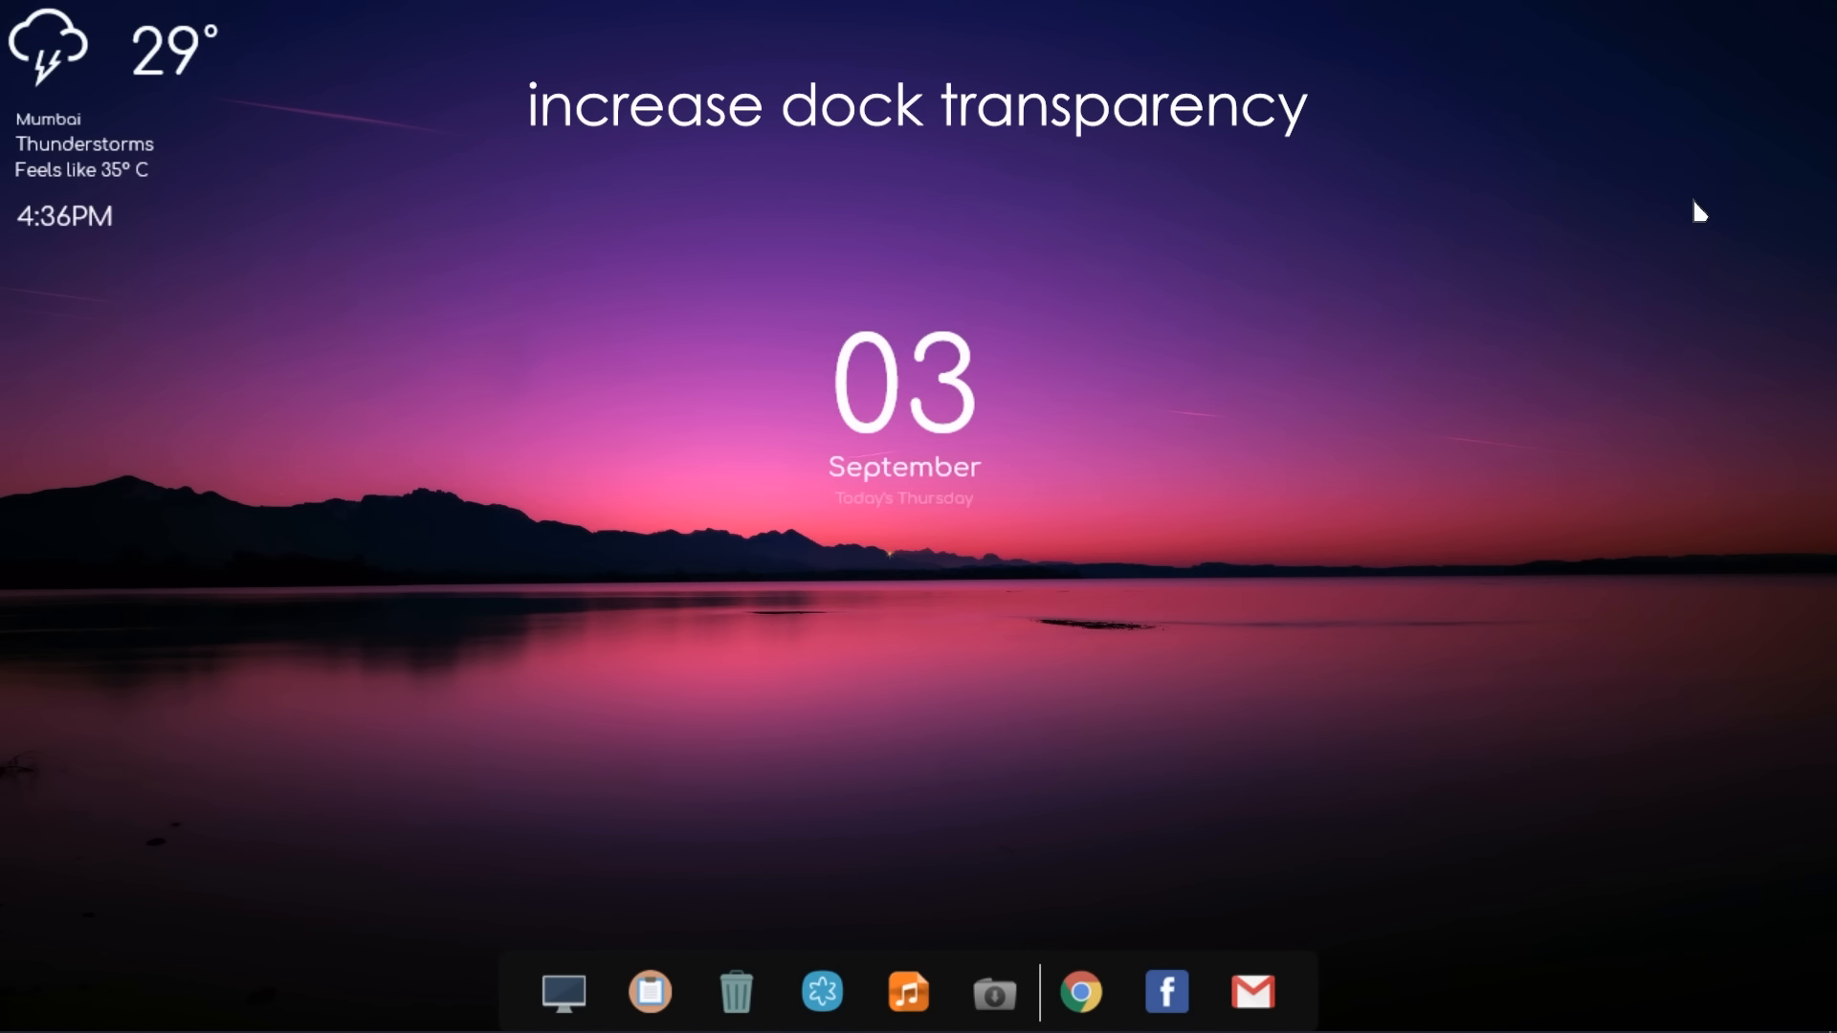
right_click(1317, 1013)
left_click(1389, 896)
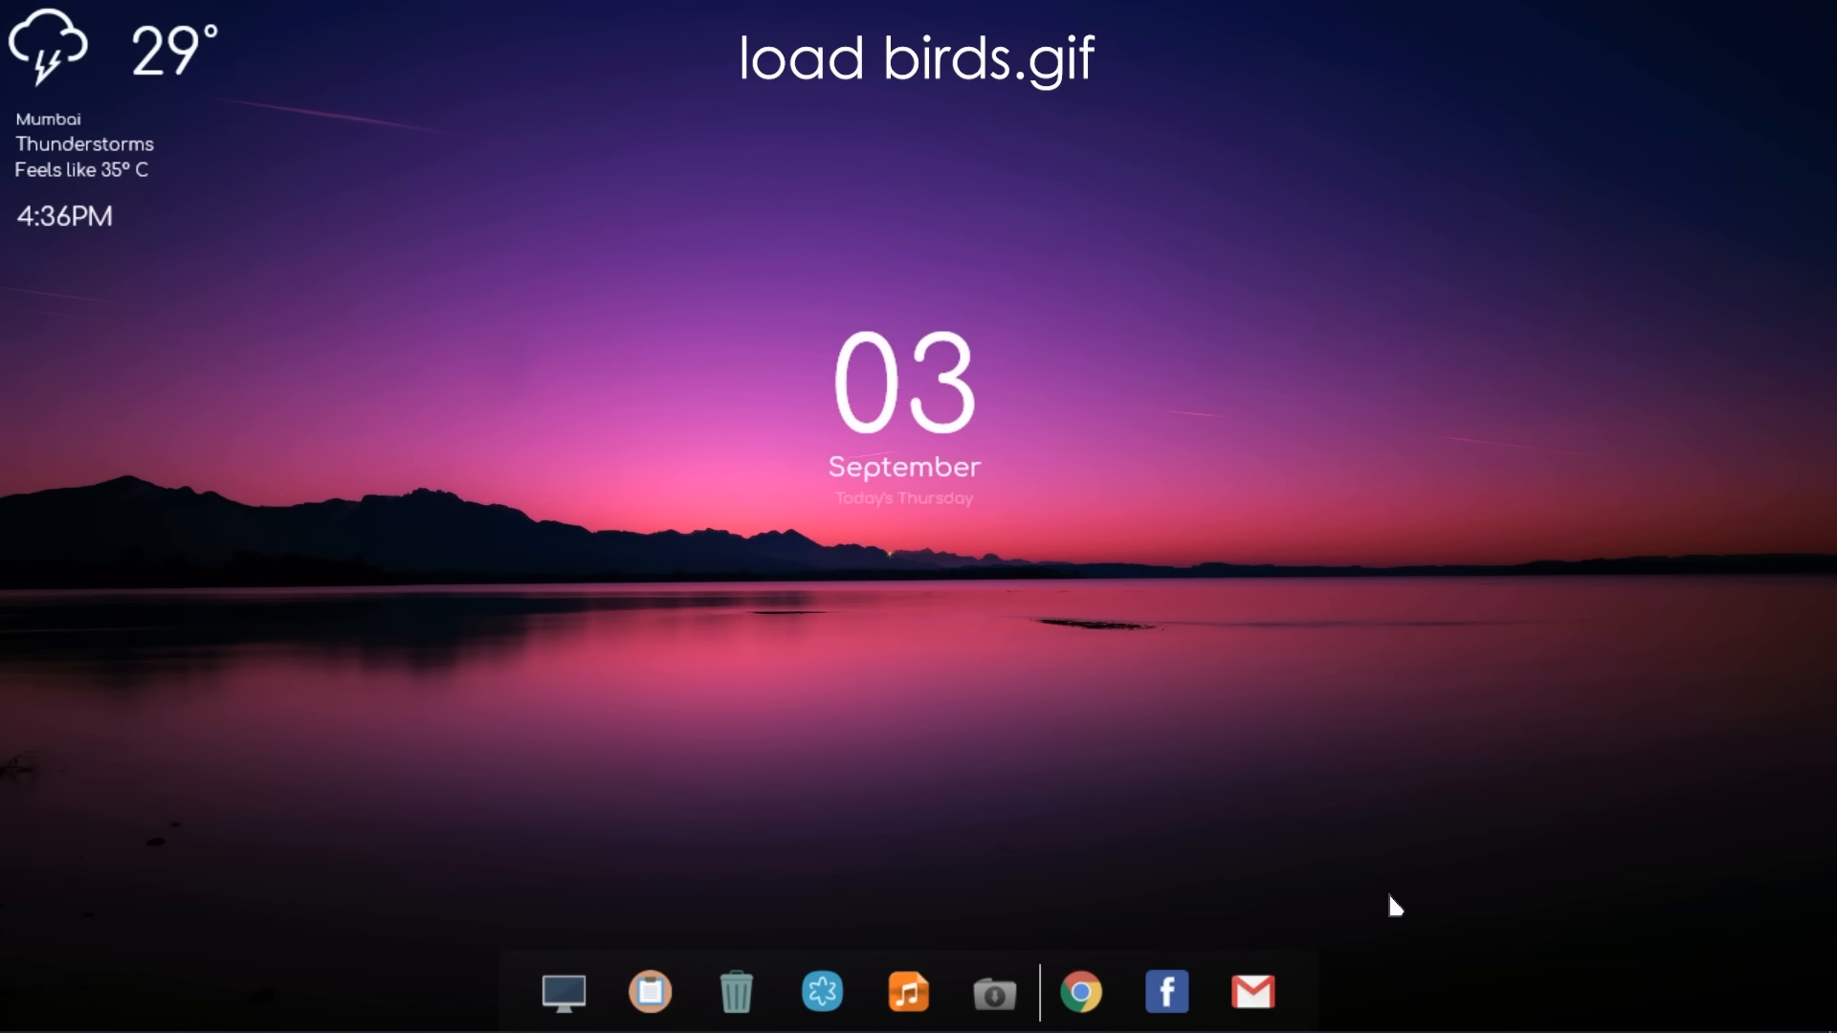
Reopen the Rainmeter manager and load disco.ini from the Birds_gif folder
mouse_move(1512, 1032)
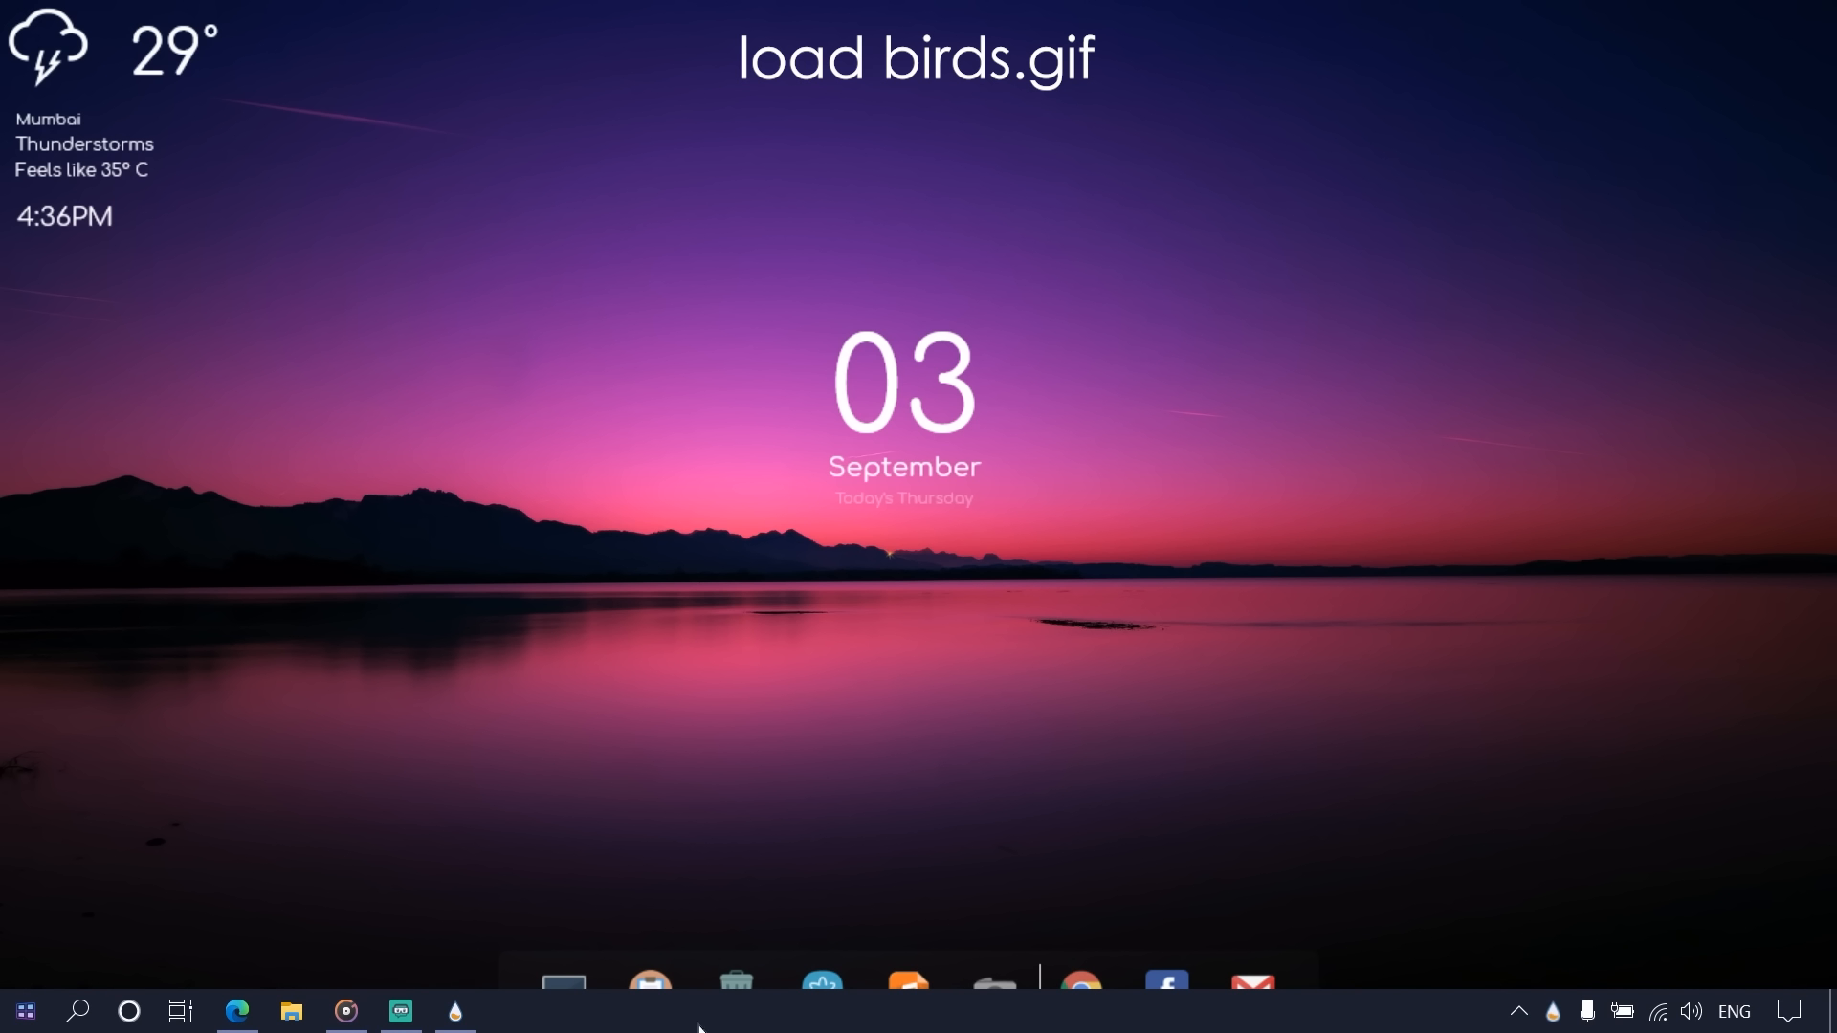
left_click(455, 1012)
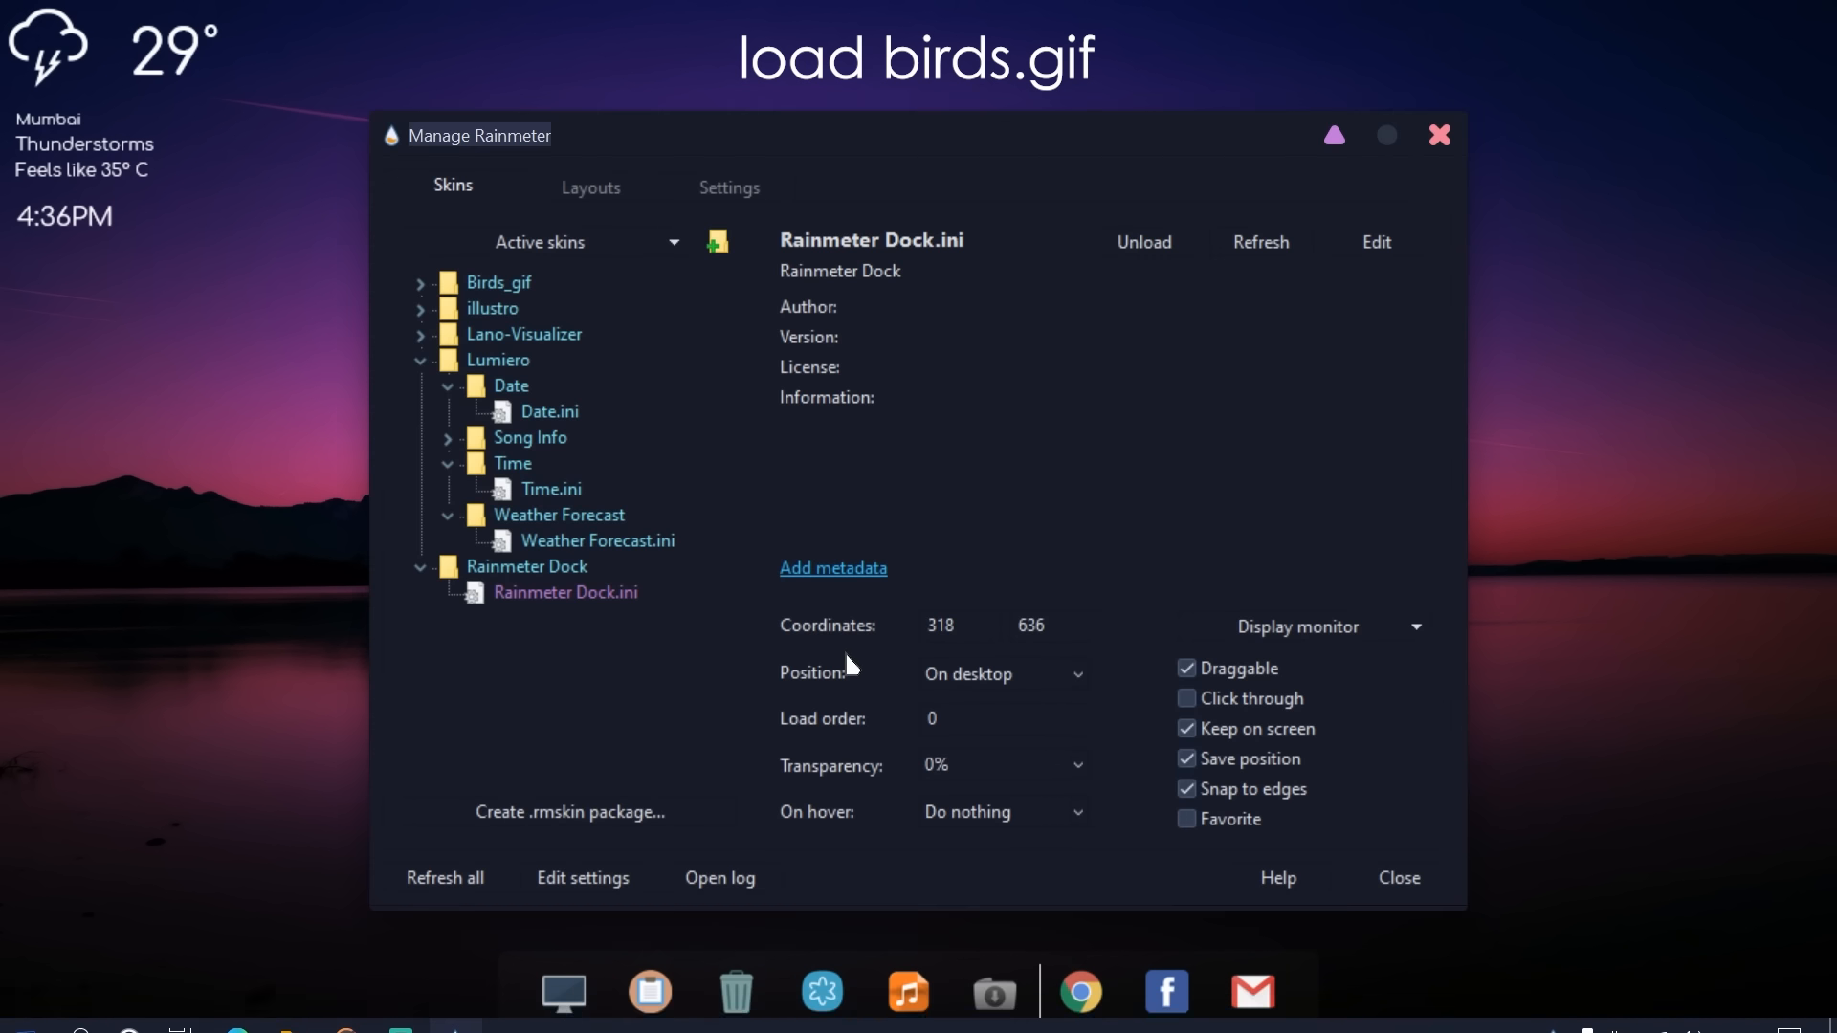
left_click(420, 284)
left_click(512, 314)
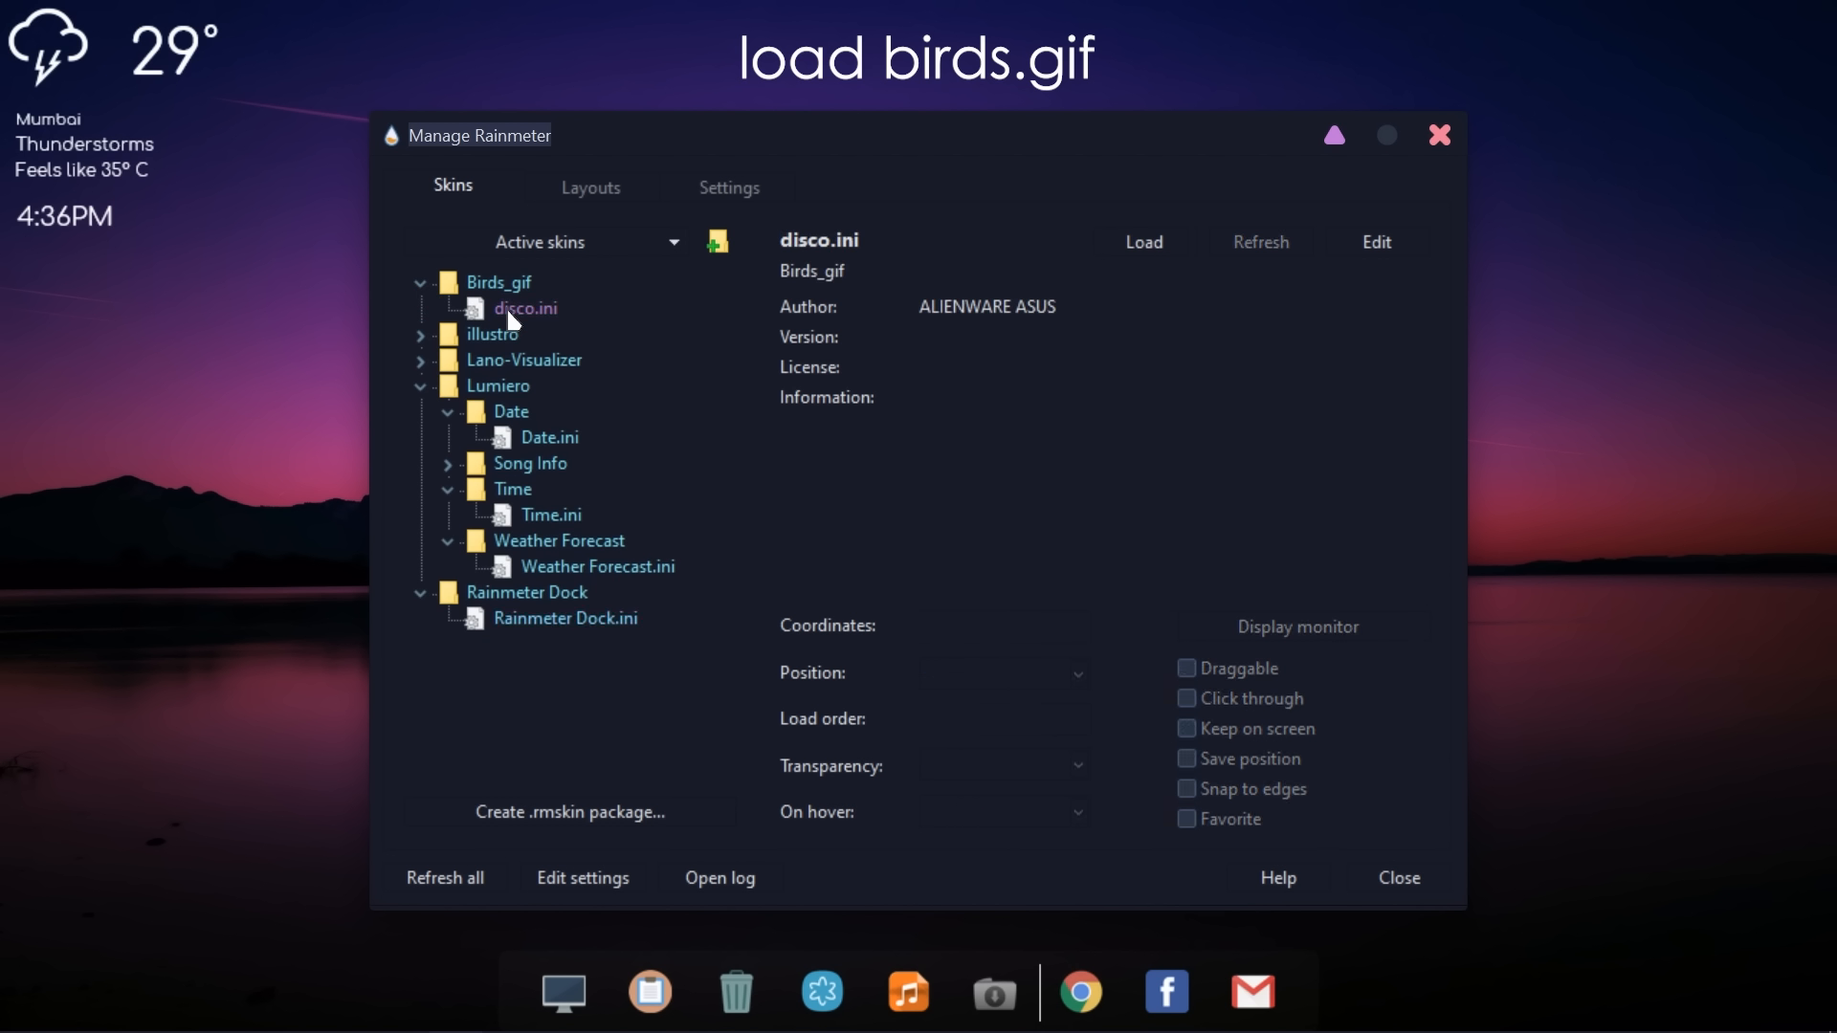
right_click(517, 322)
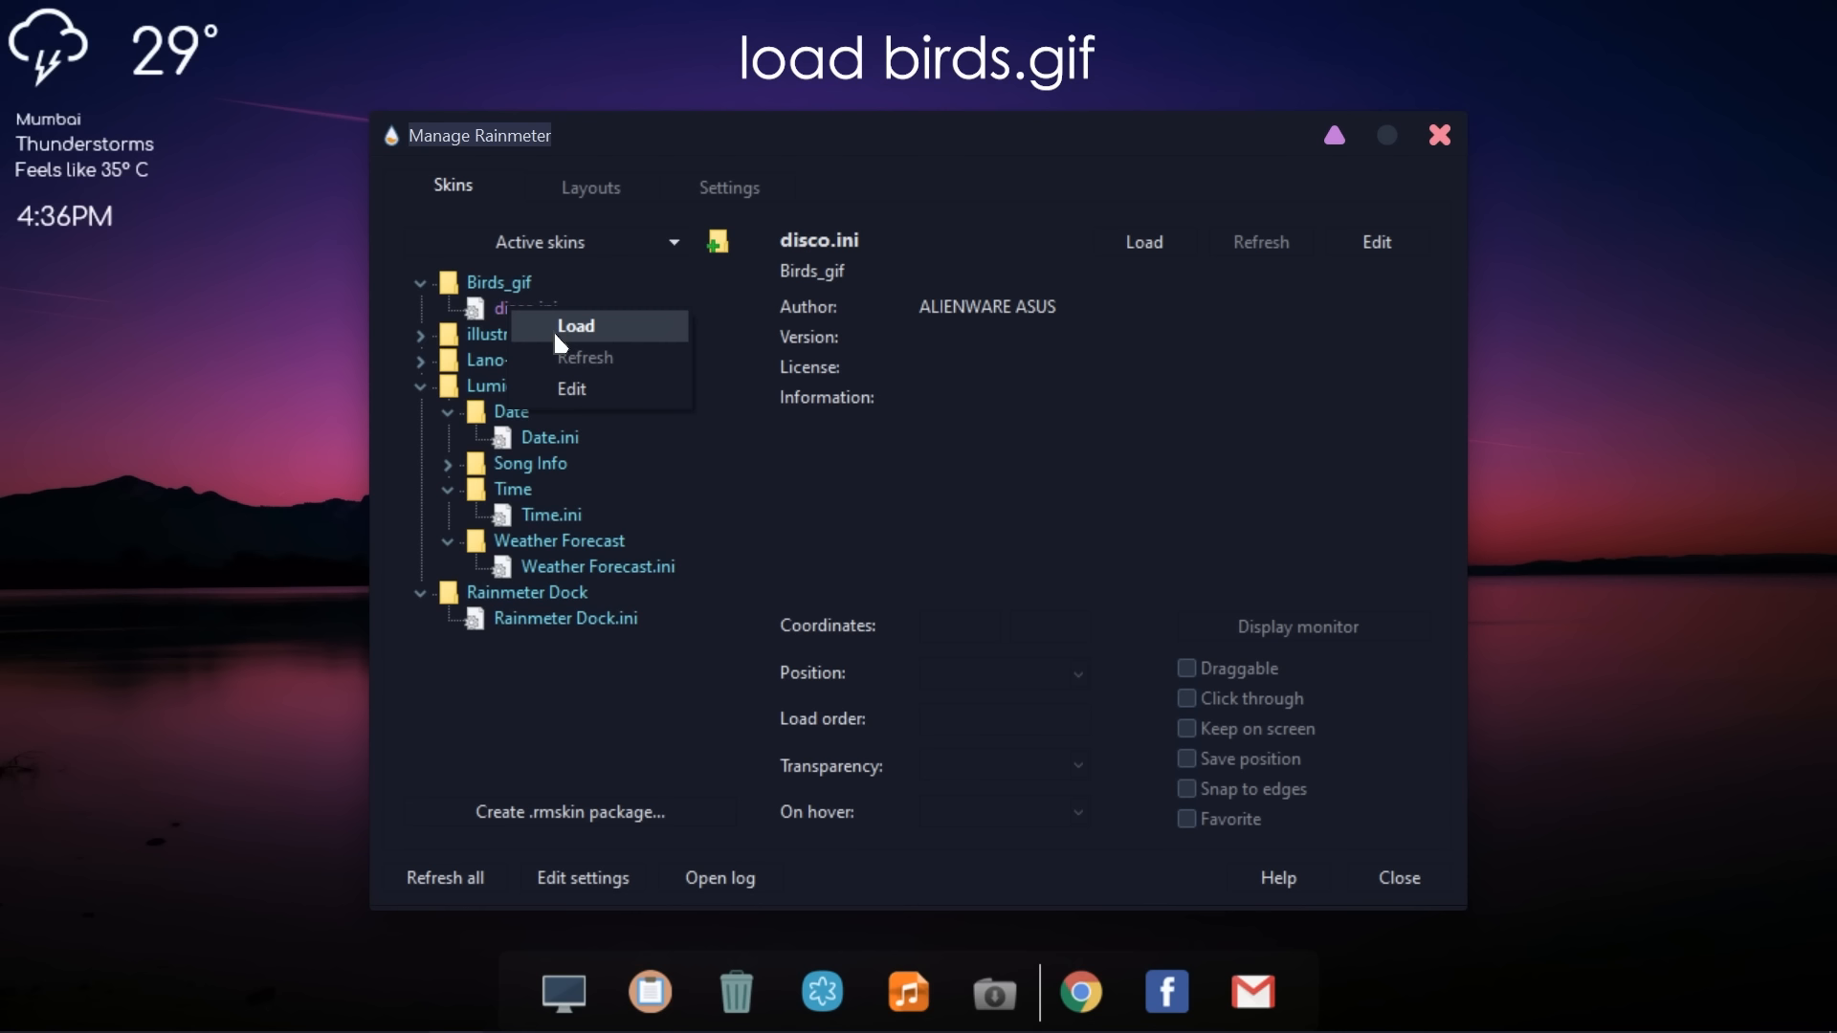
left_click(564, 328)
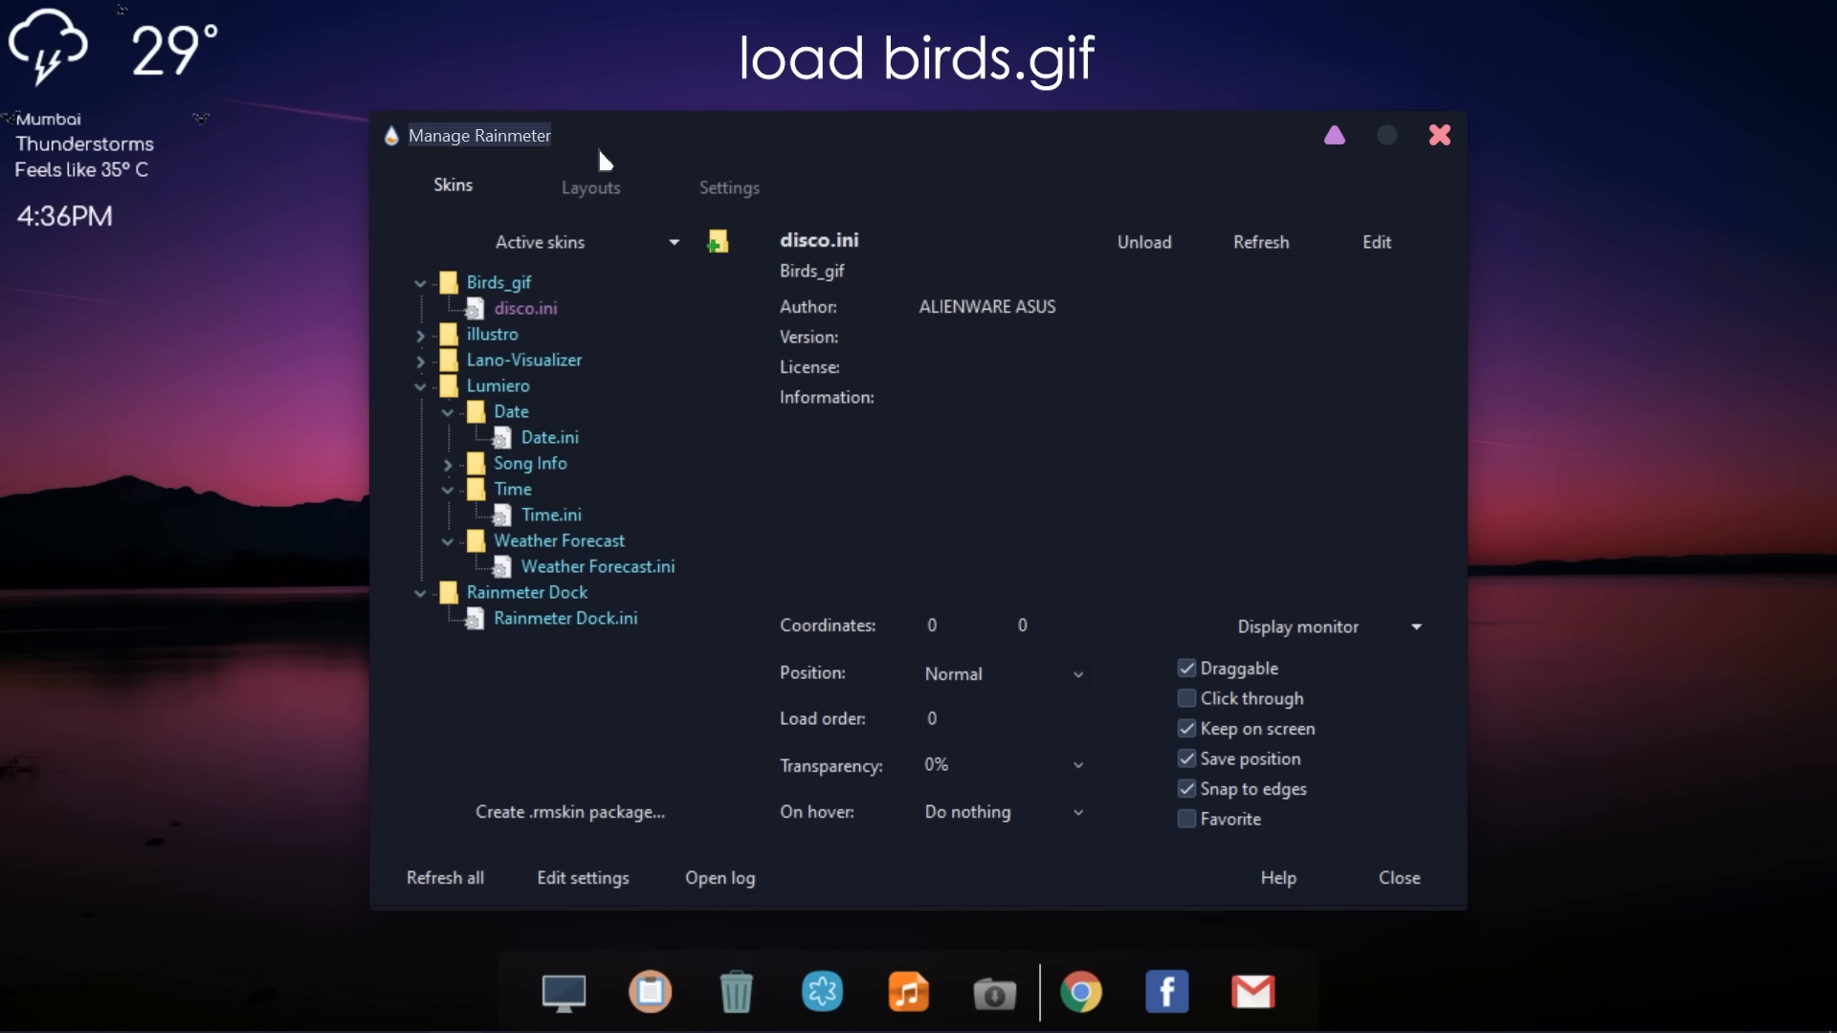
Move the manager off the birds, then set their skin's position to On desktop and its coordinates to 250, 250
left_click_drag(609, 150, 987, 195)
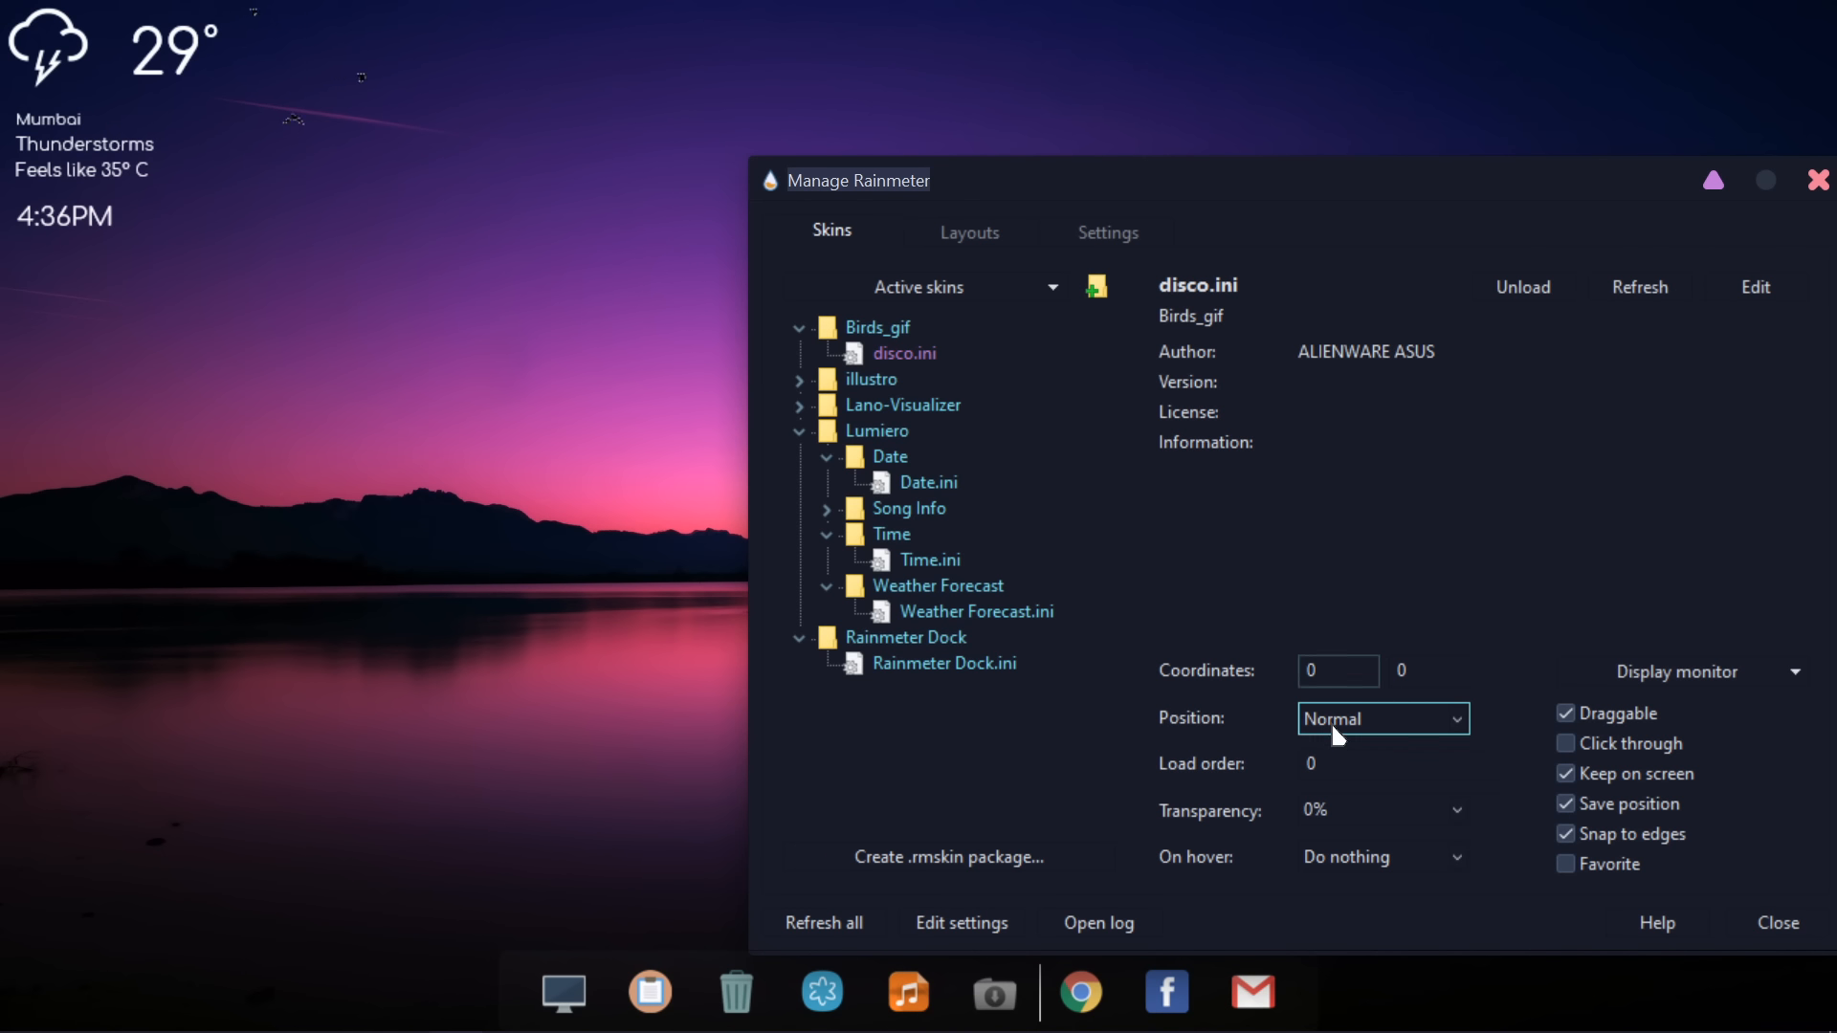
left_click(1359, 718)
left_click(1357, 749)
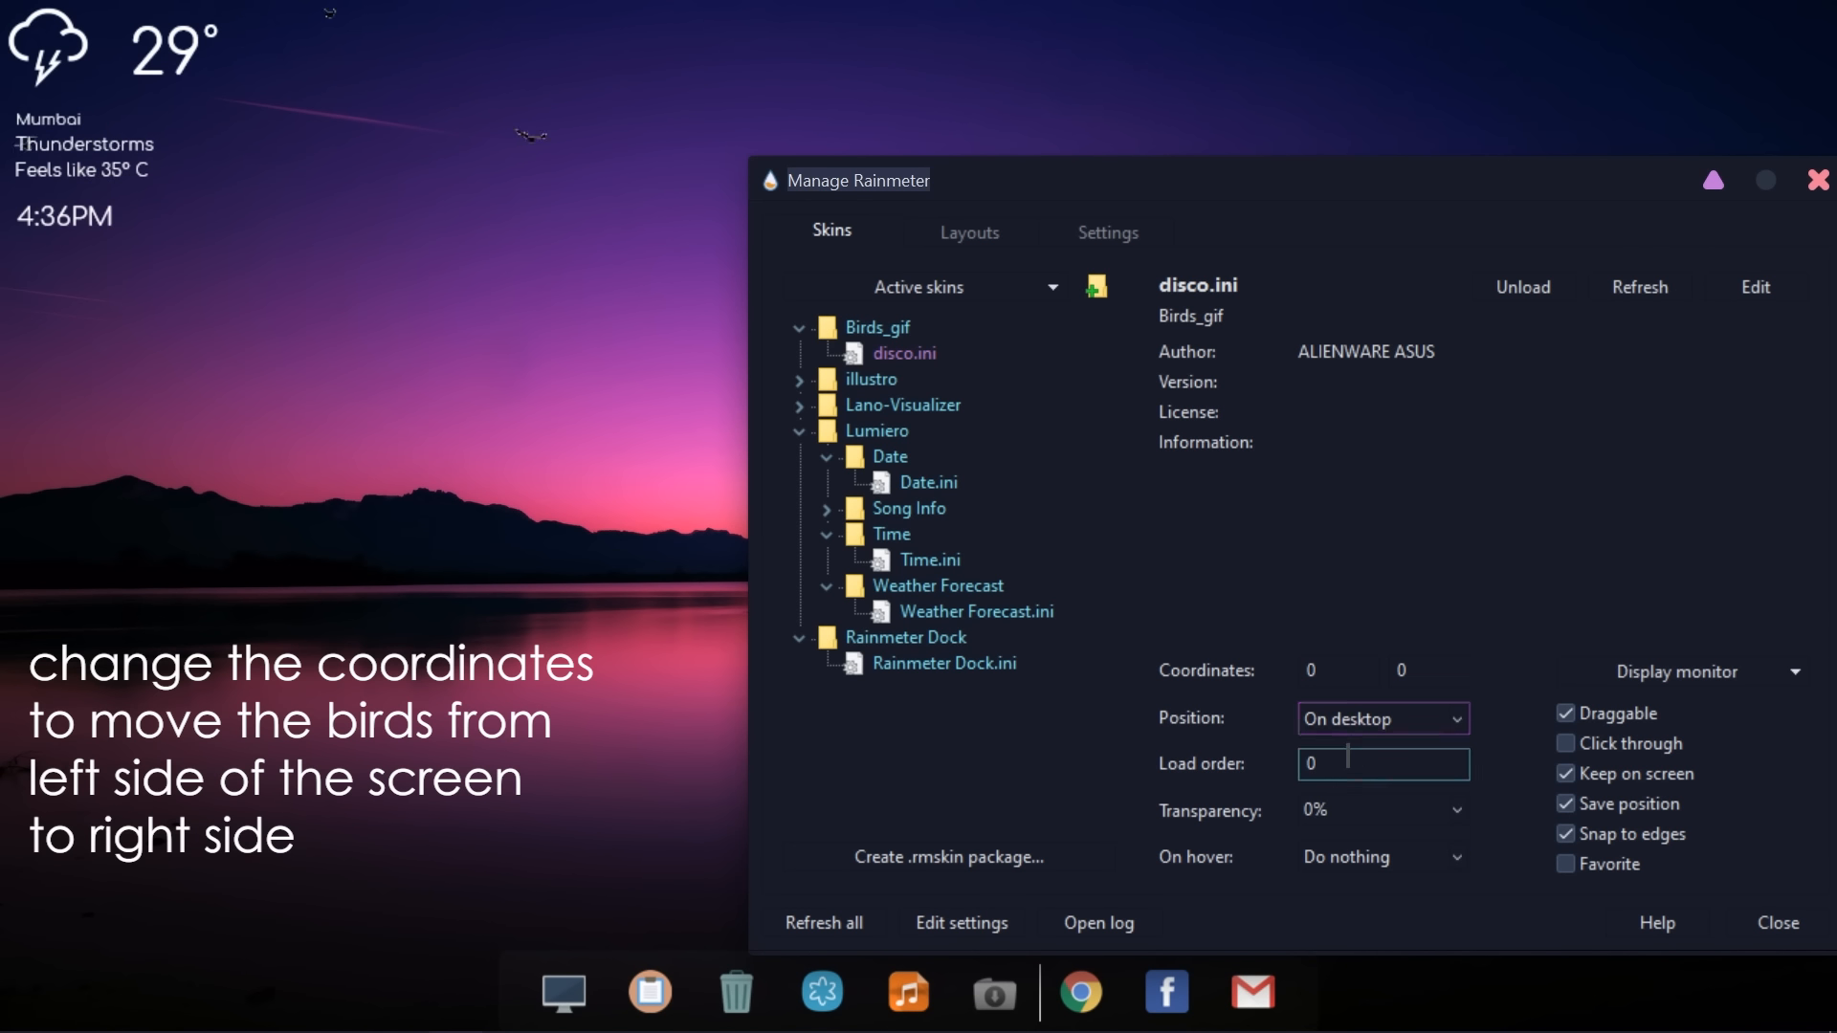
double_click(1309, 670)
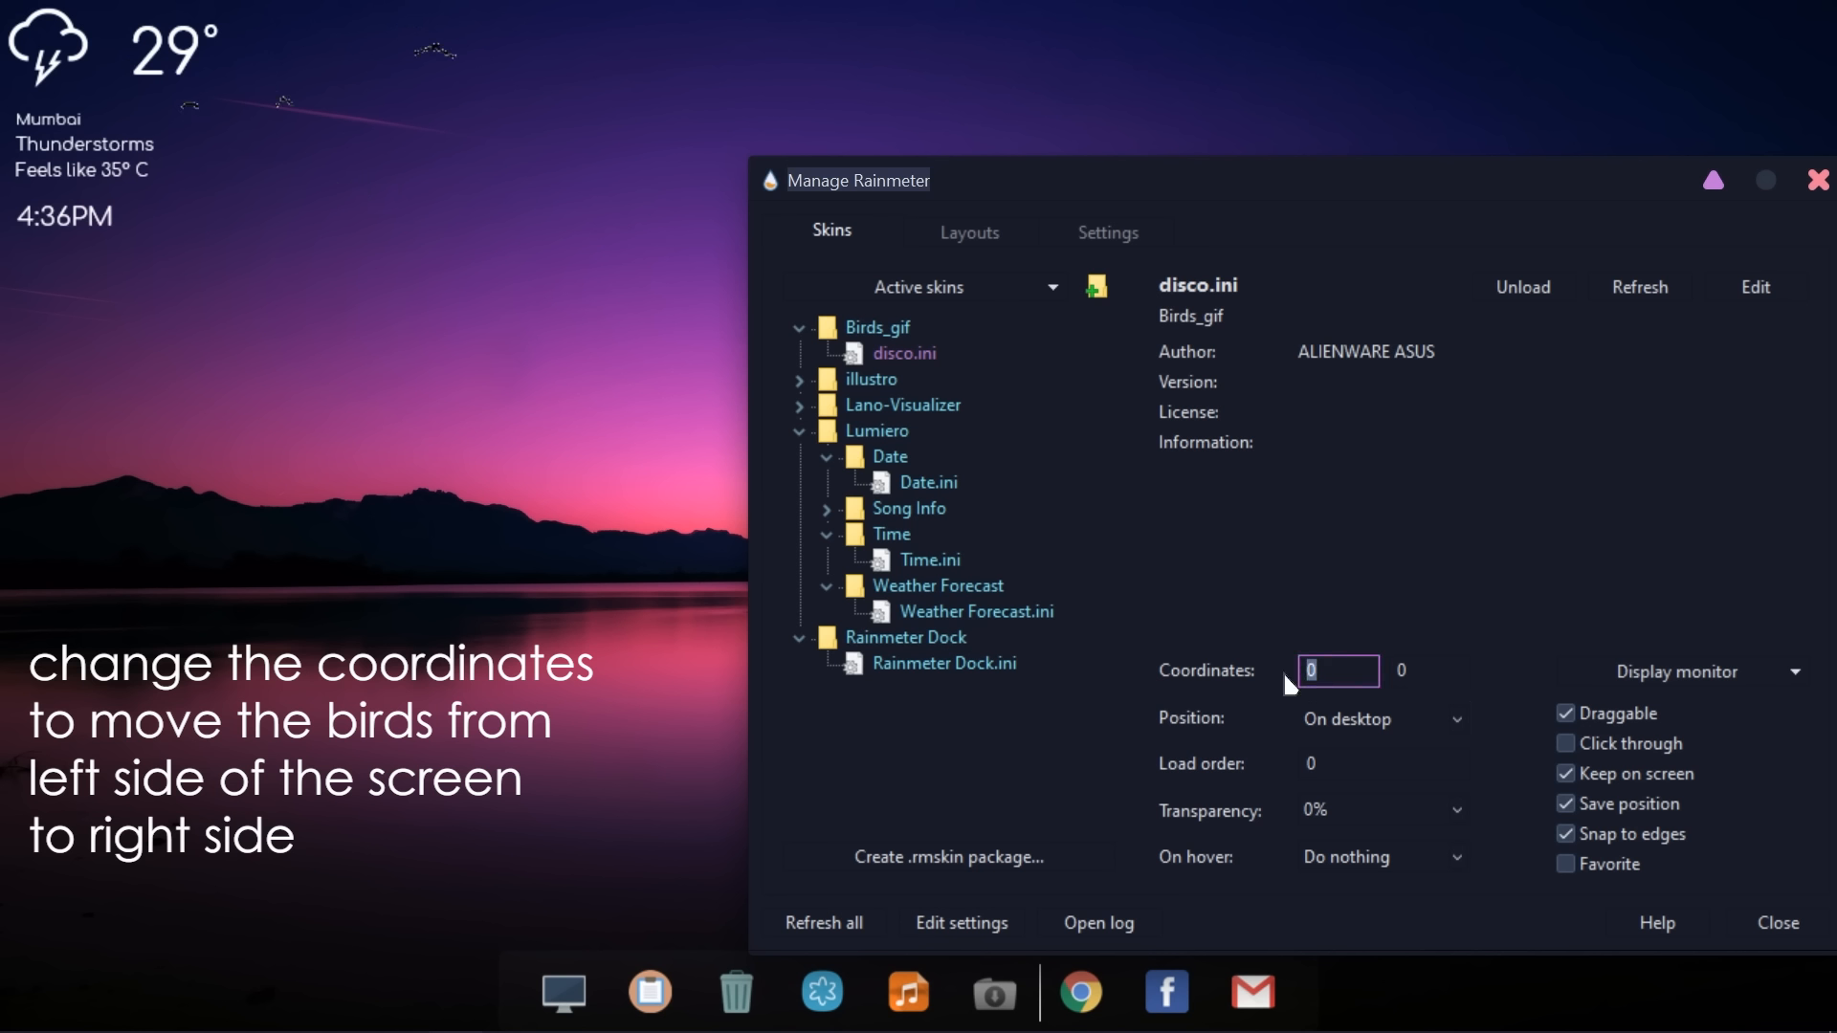
type("250")
key("Tab")
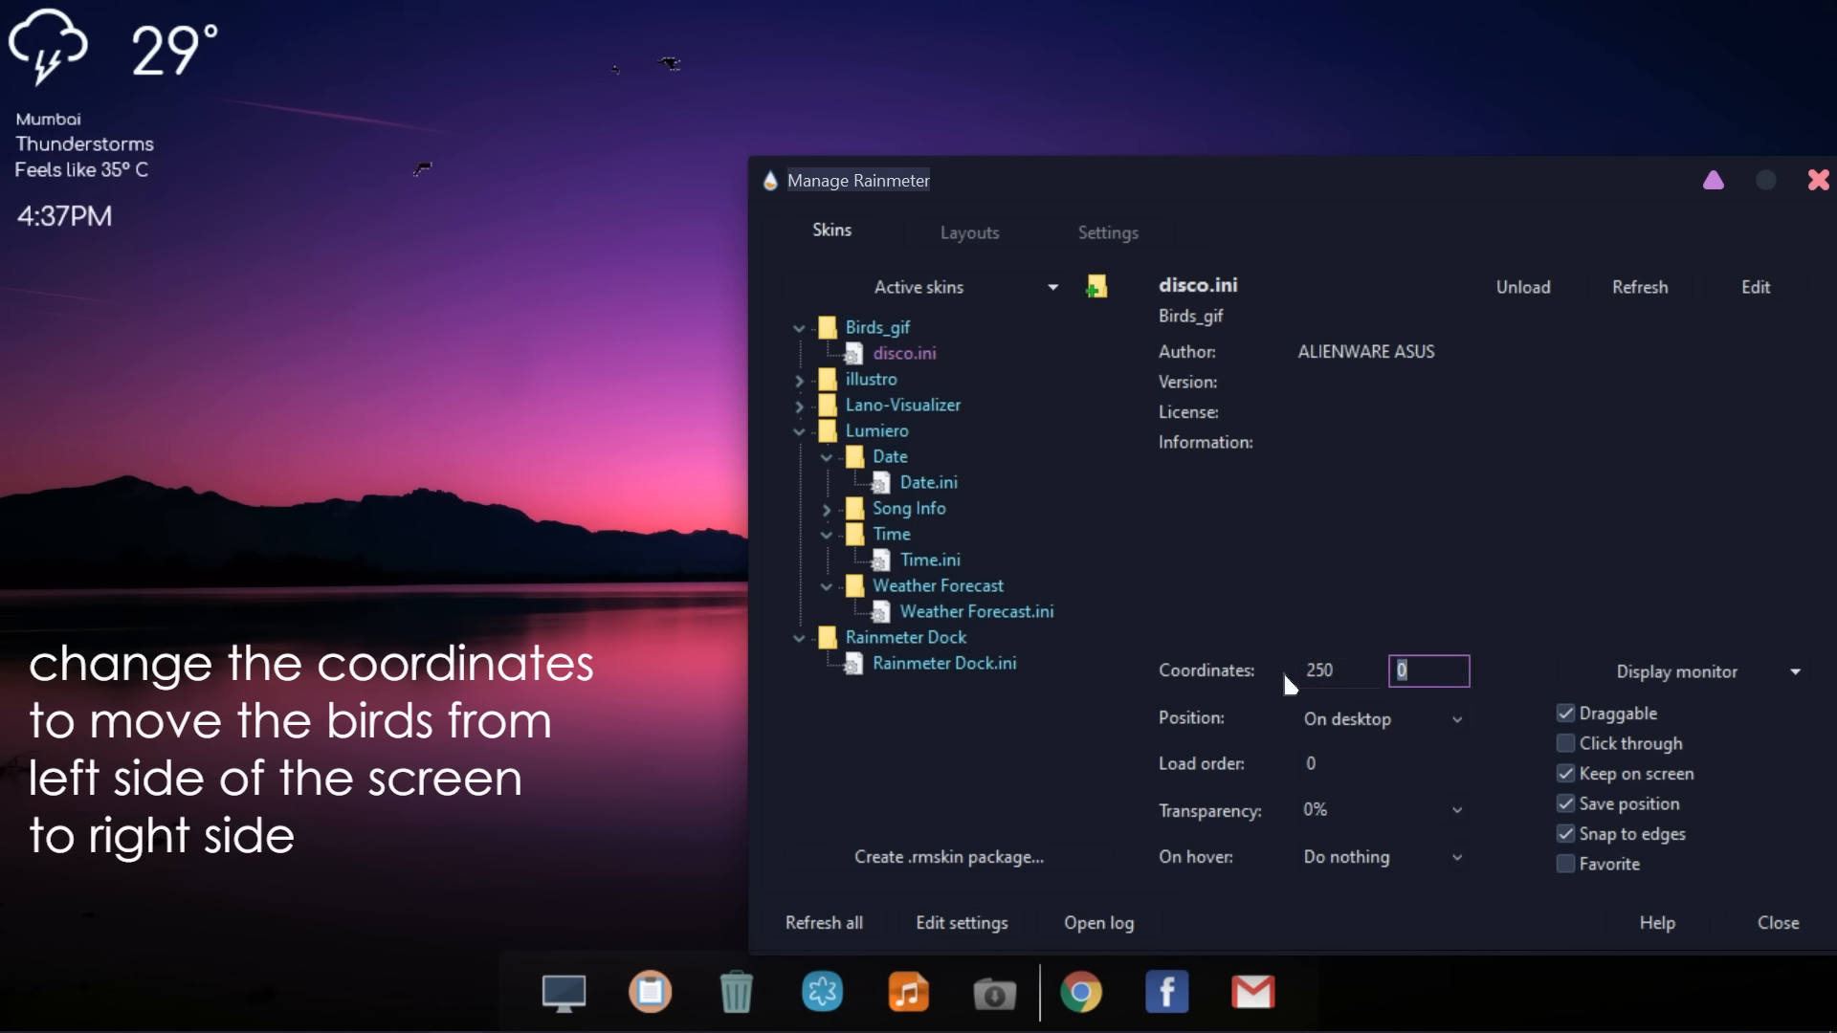
type("250")
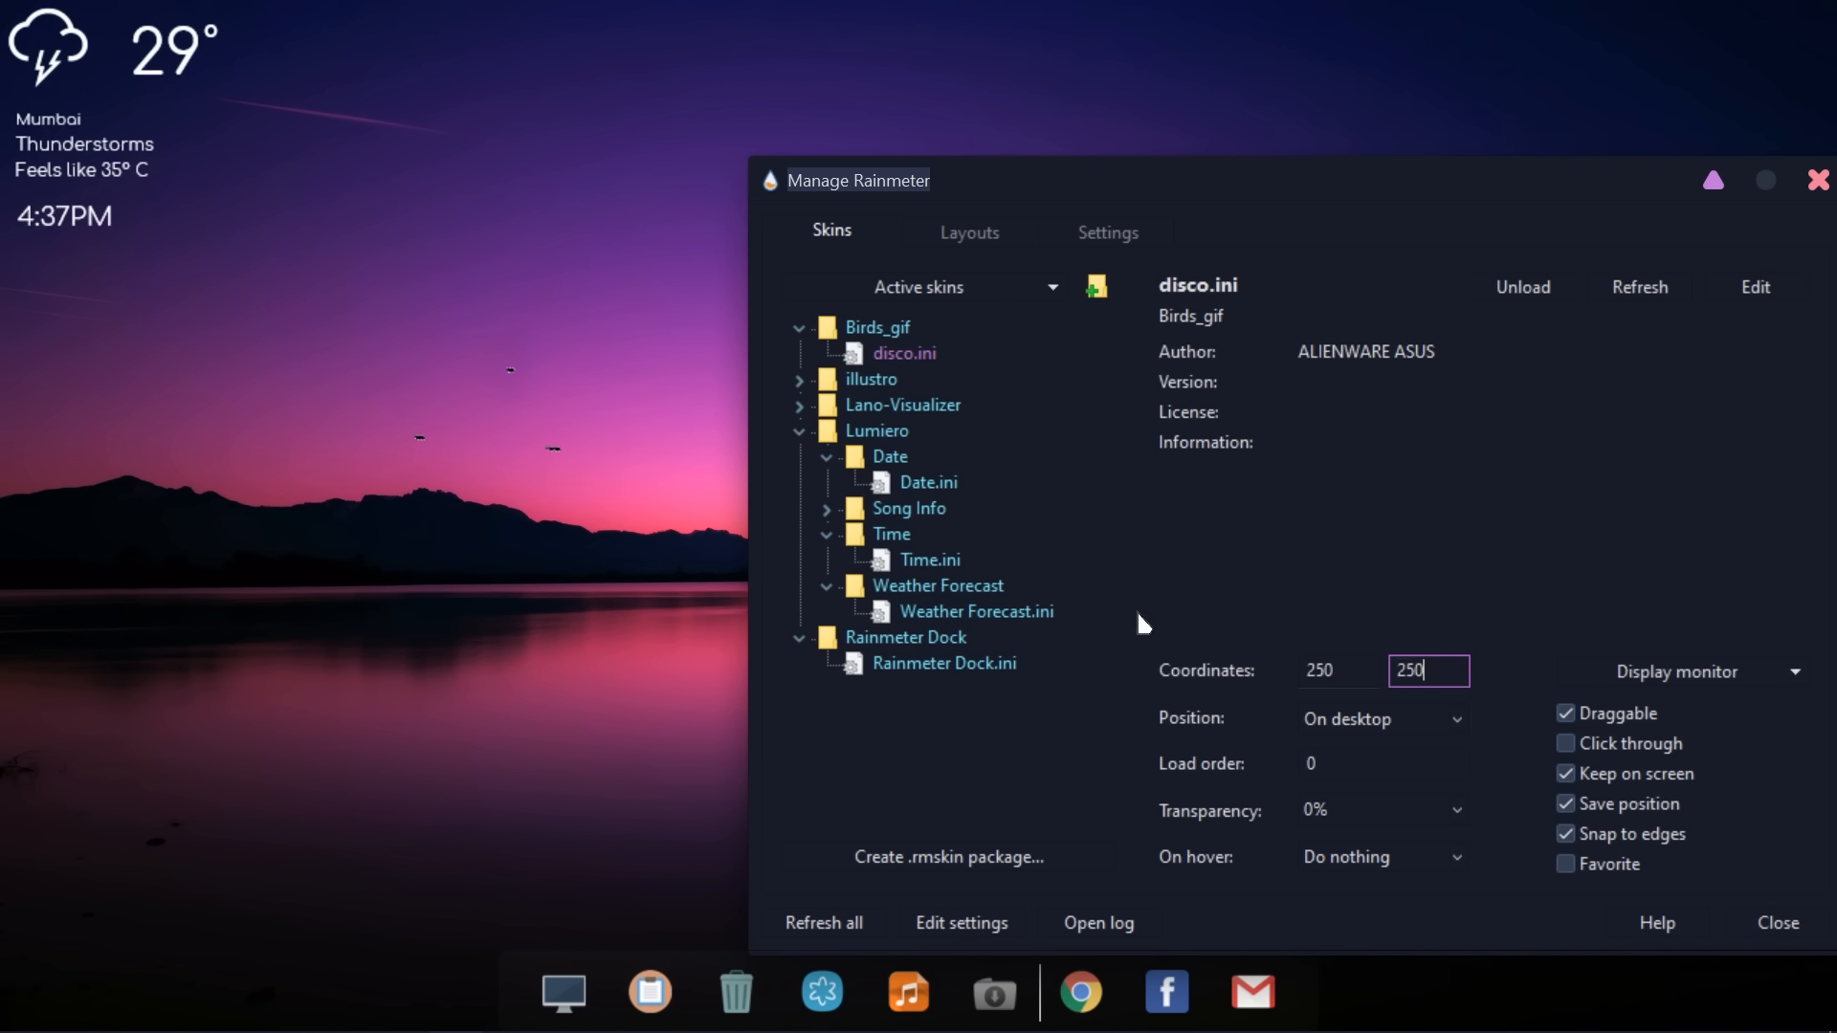
Load Lano-Visualizer's general.ini settings and set visualizer scale to 0.05, song information scale to 0.25 and visualizer height to 40px
left_click(799, 407)
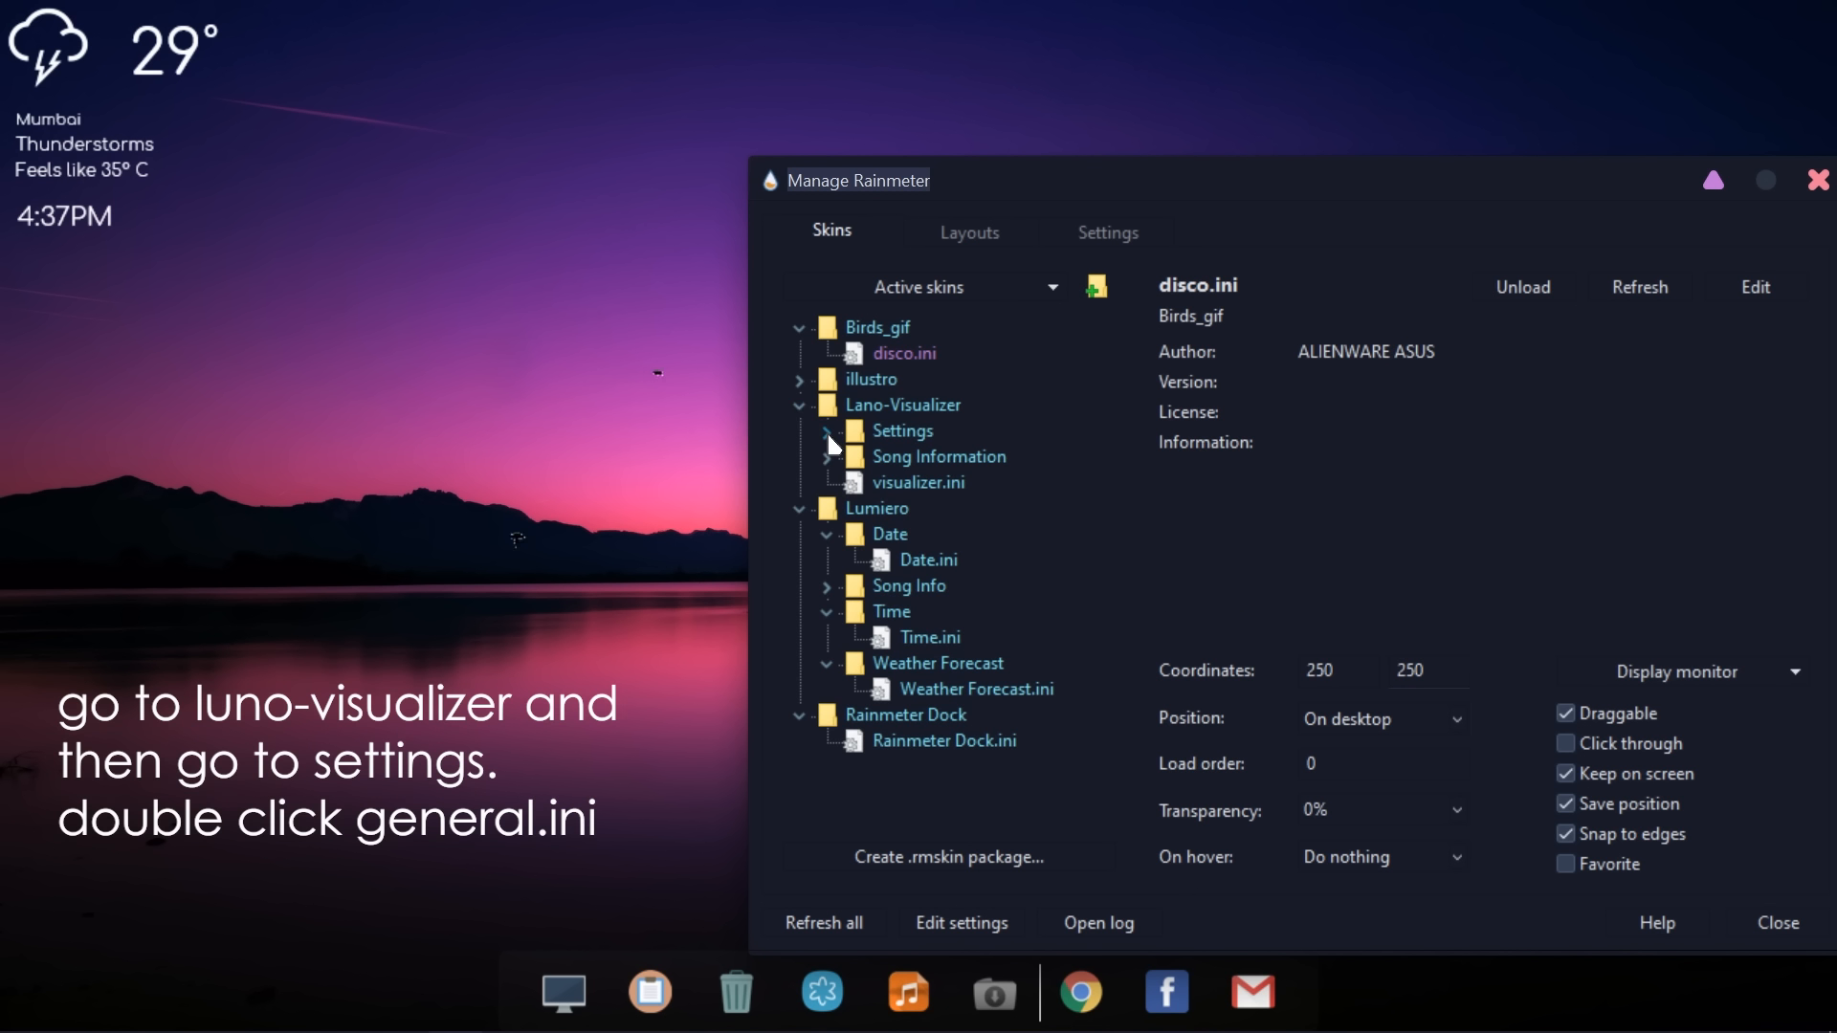
left_click(828, 436)
double_click(939, 490)
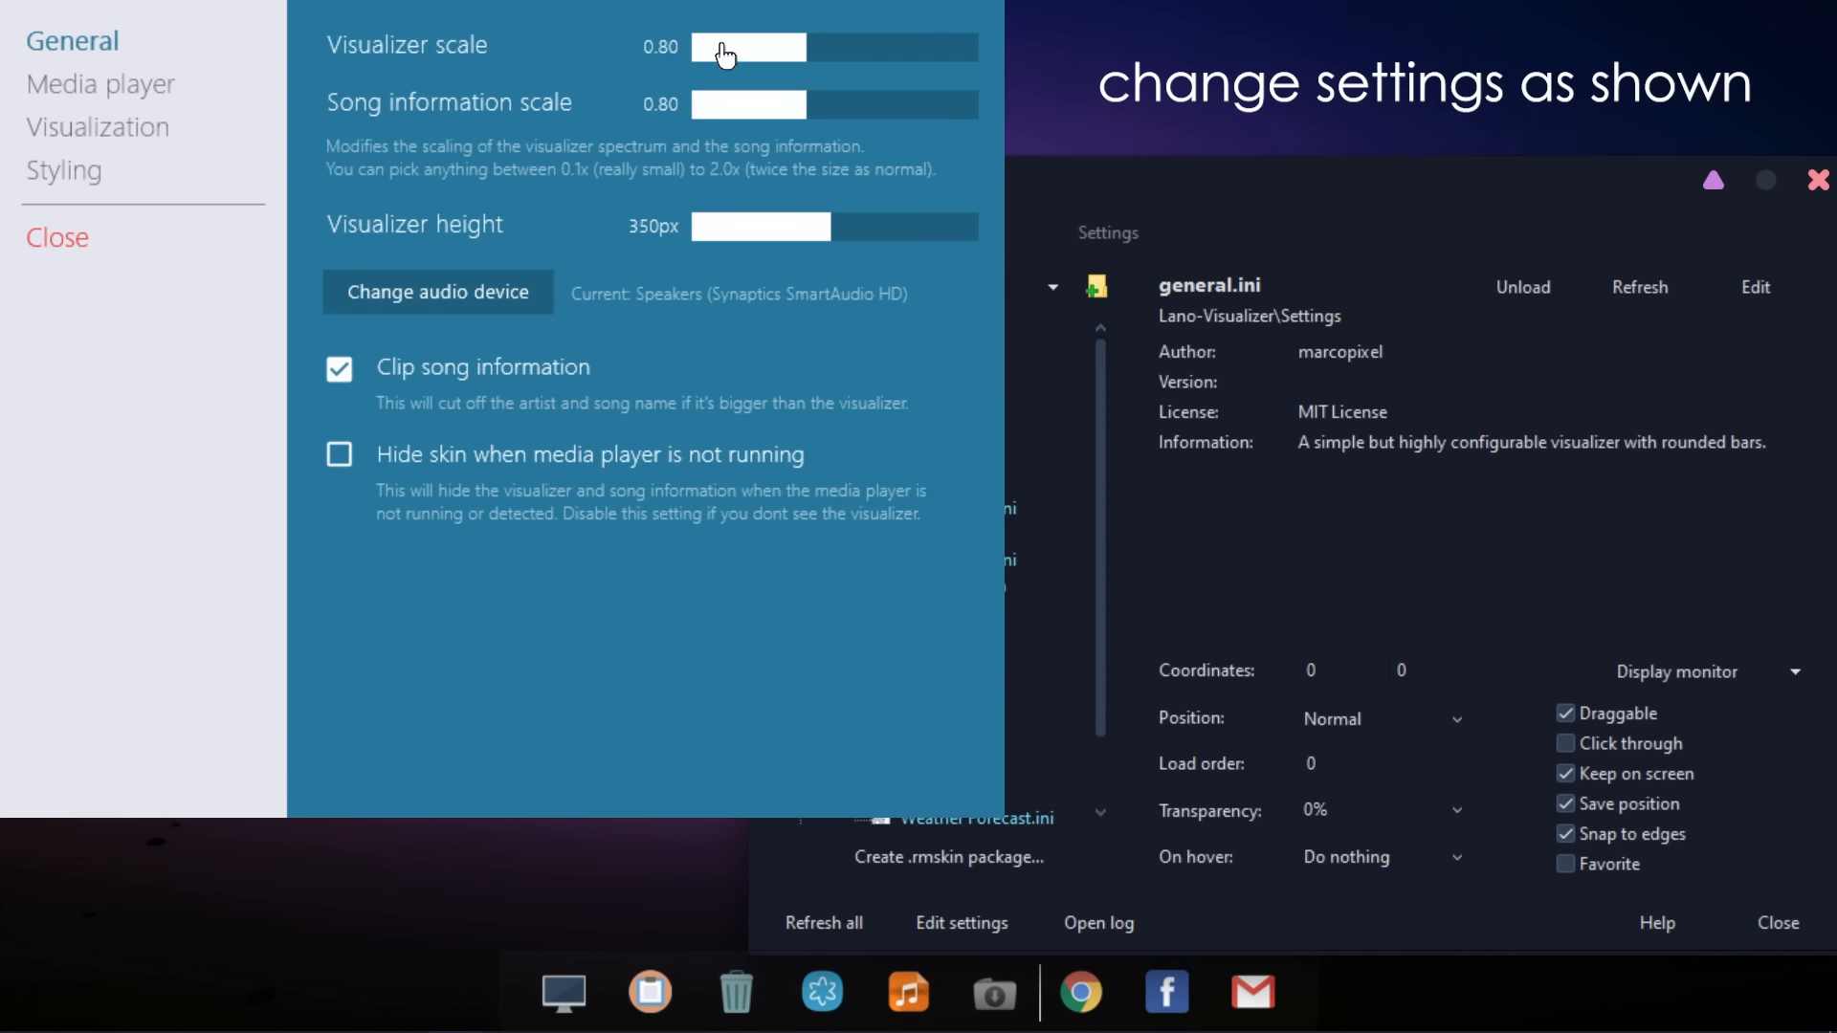
left_click(711, 54)
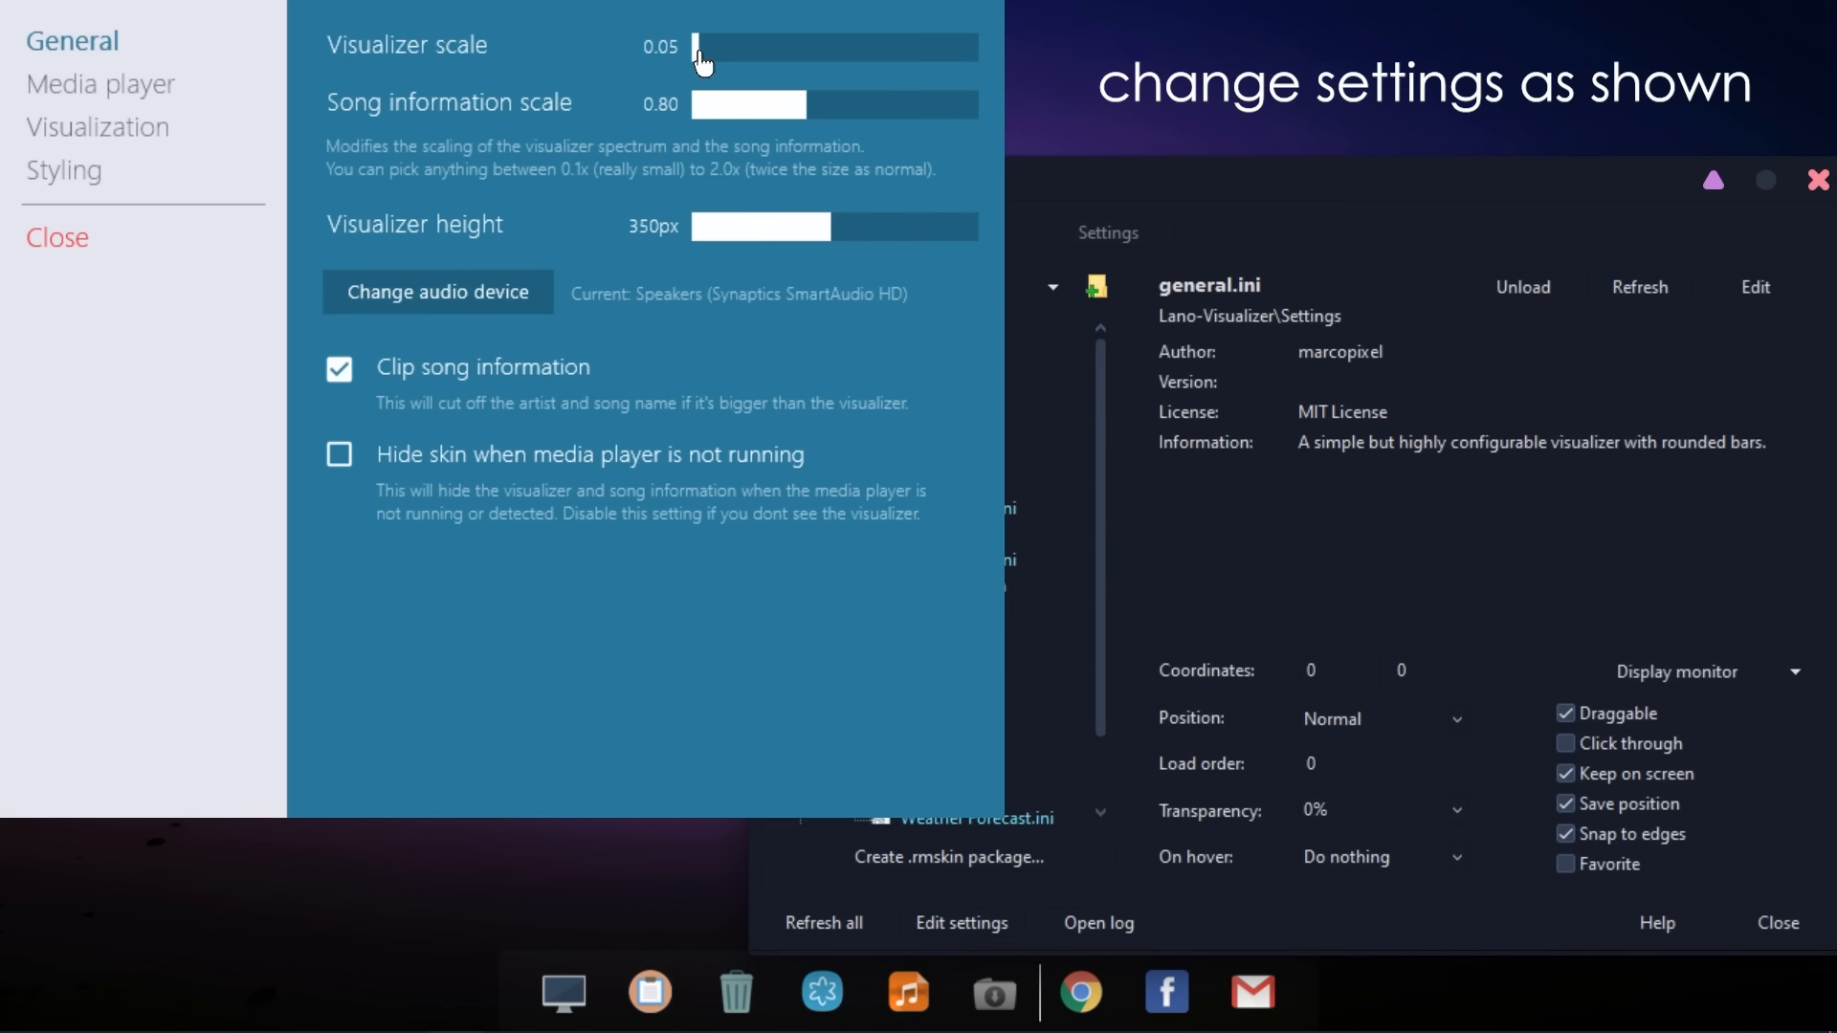
left_click(728, 116)
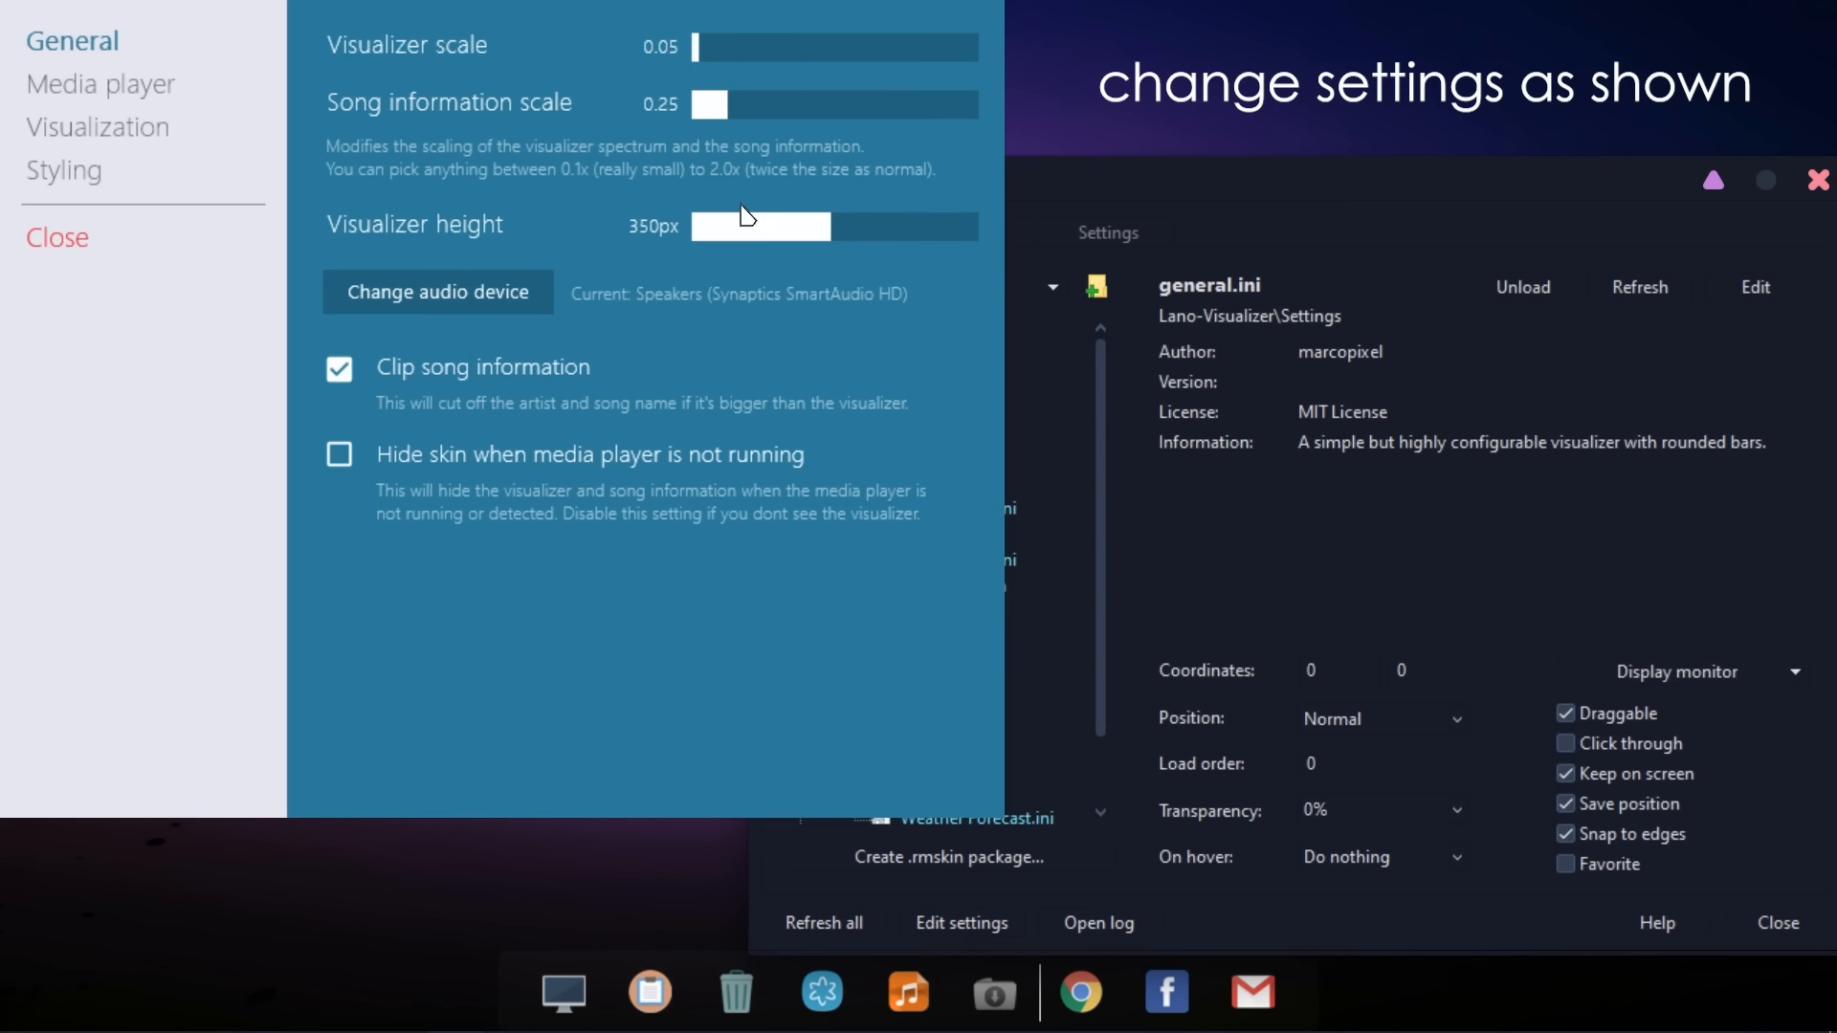
left_click(709, 237)
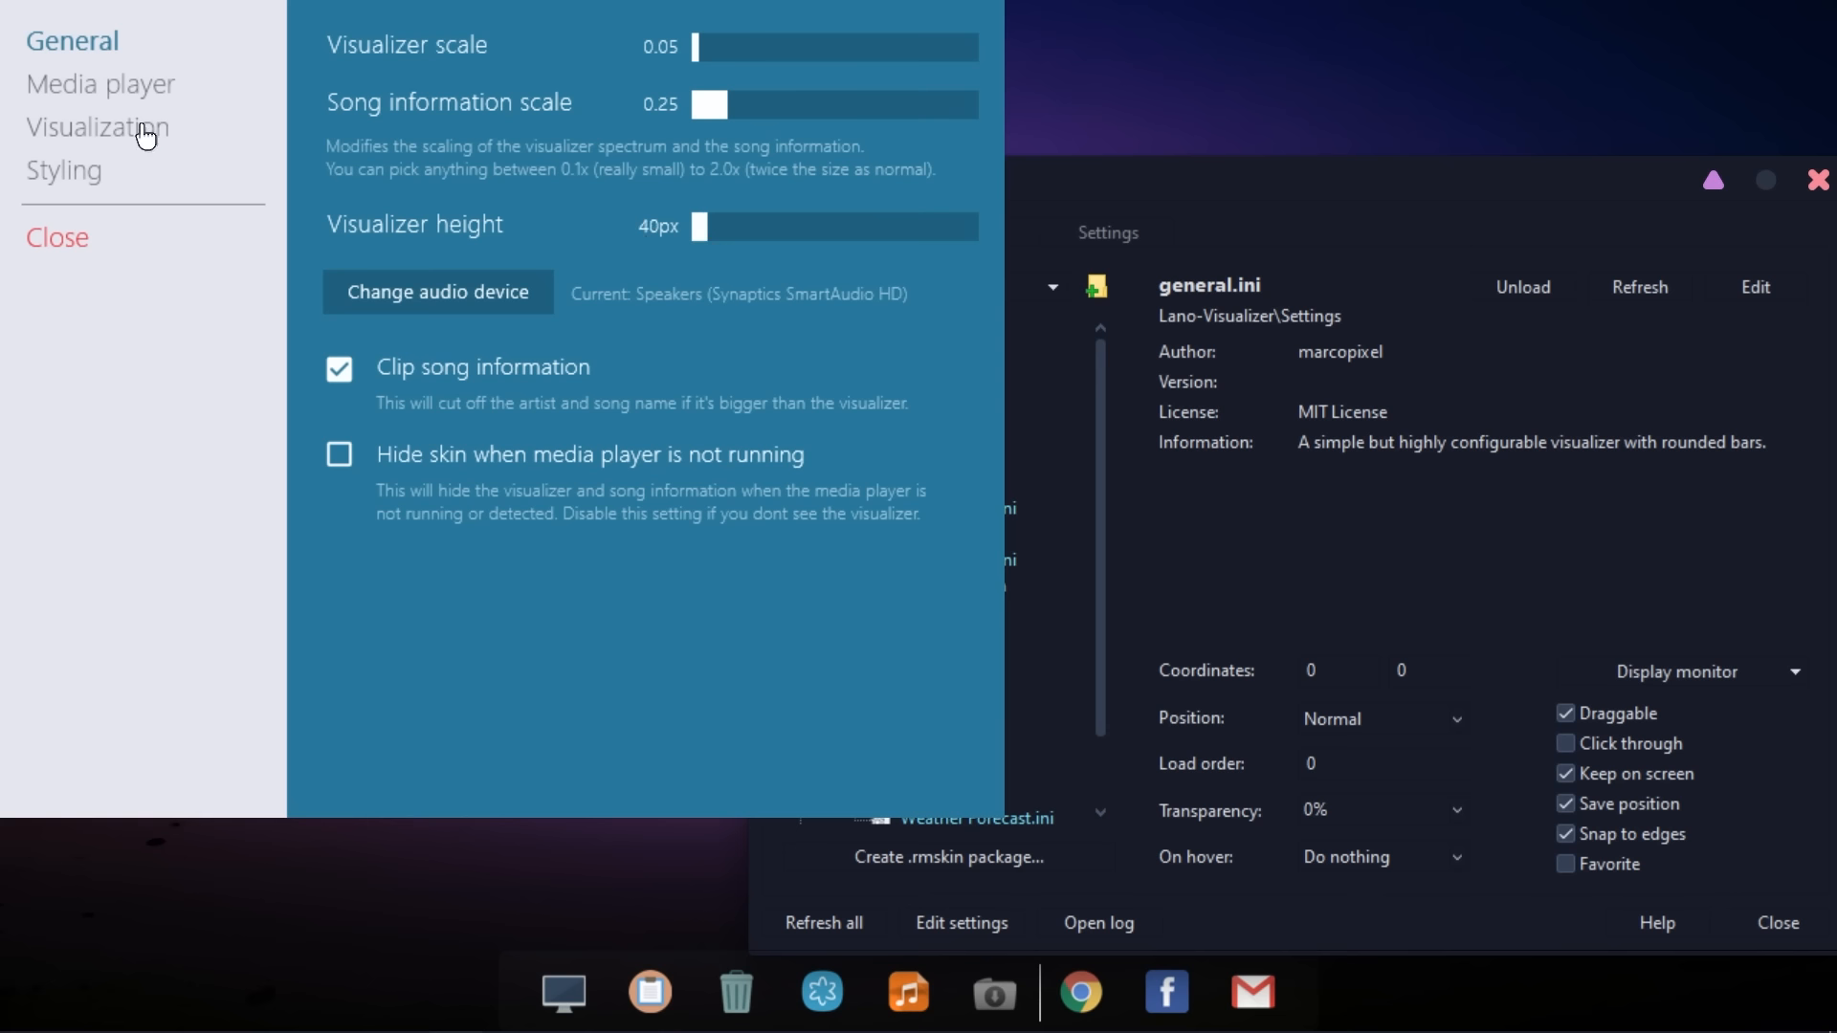
In the Visualization settings, set smoothing level to 5, bar width to 23px and bar count to 41, and close the settings
left_click(145, 131)
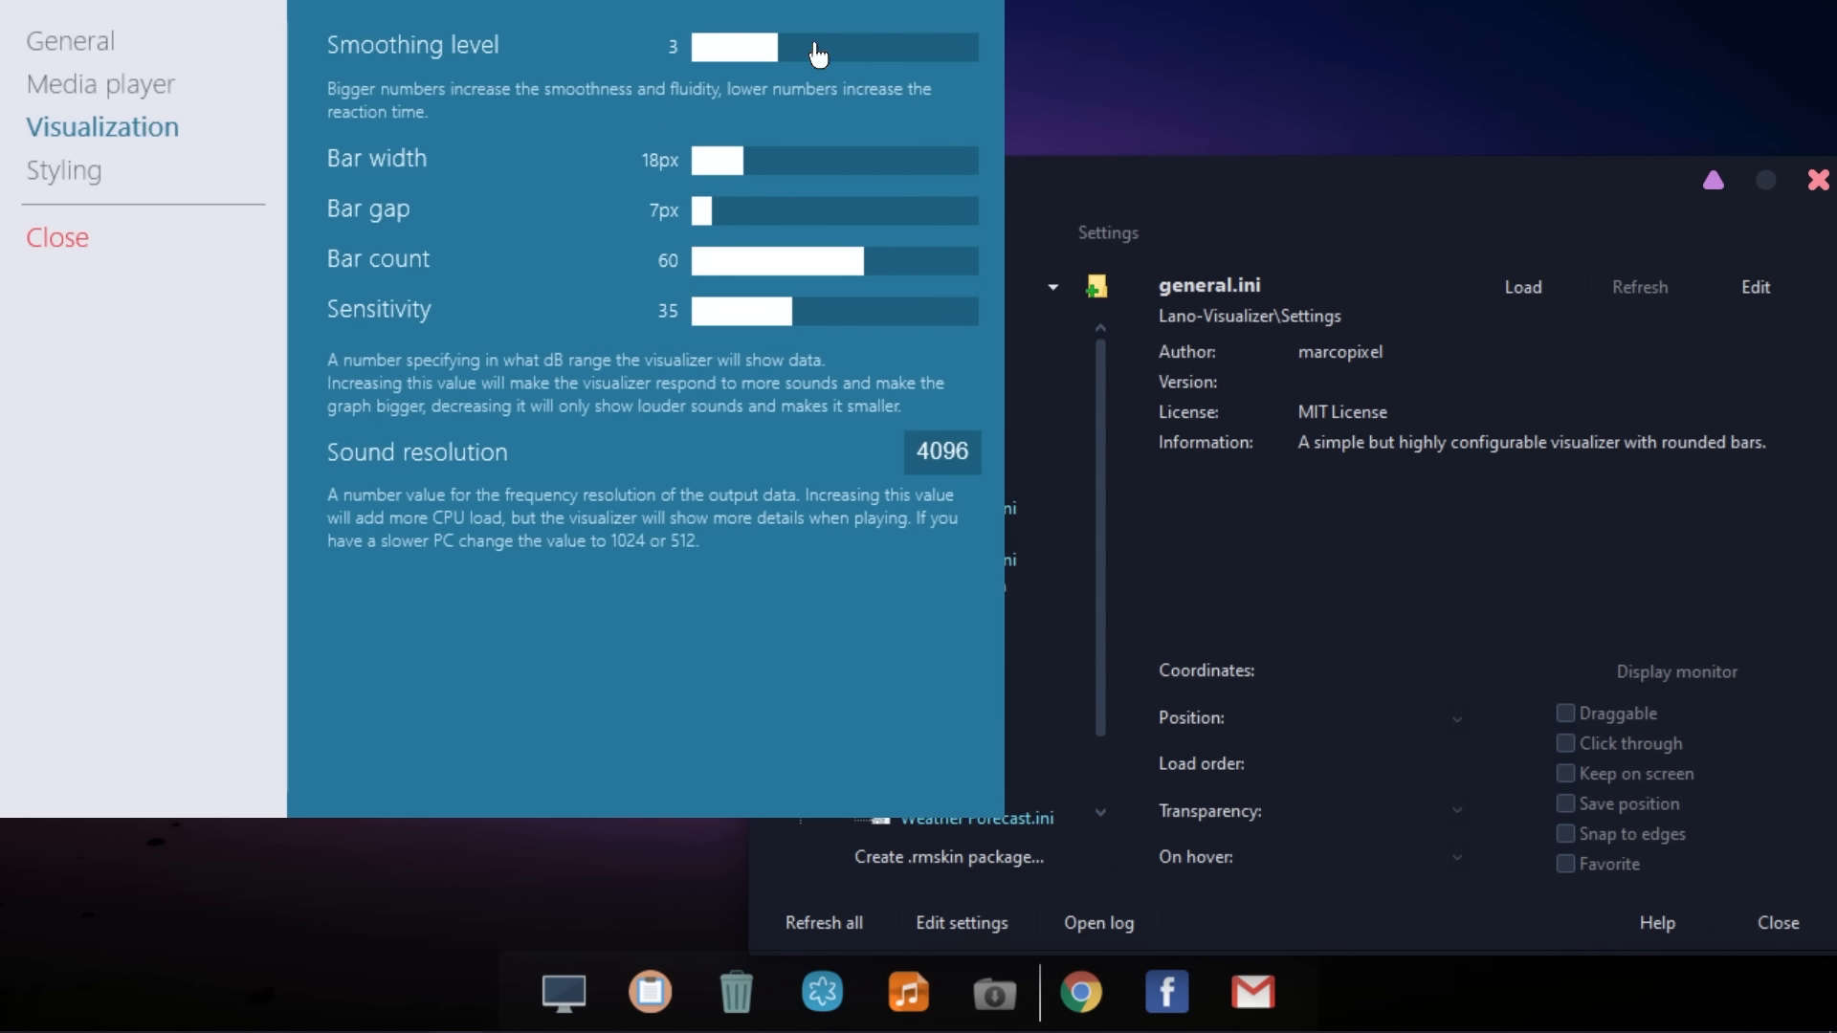
left_click_drag(819, 54, 834, 49)
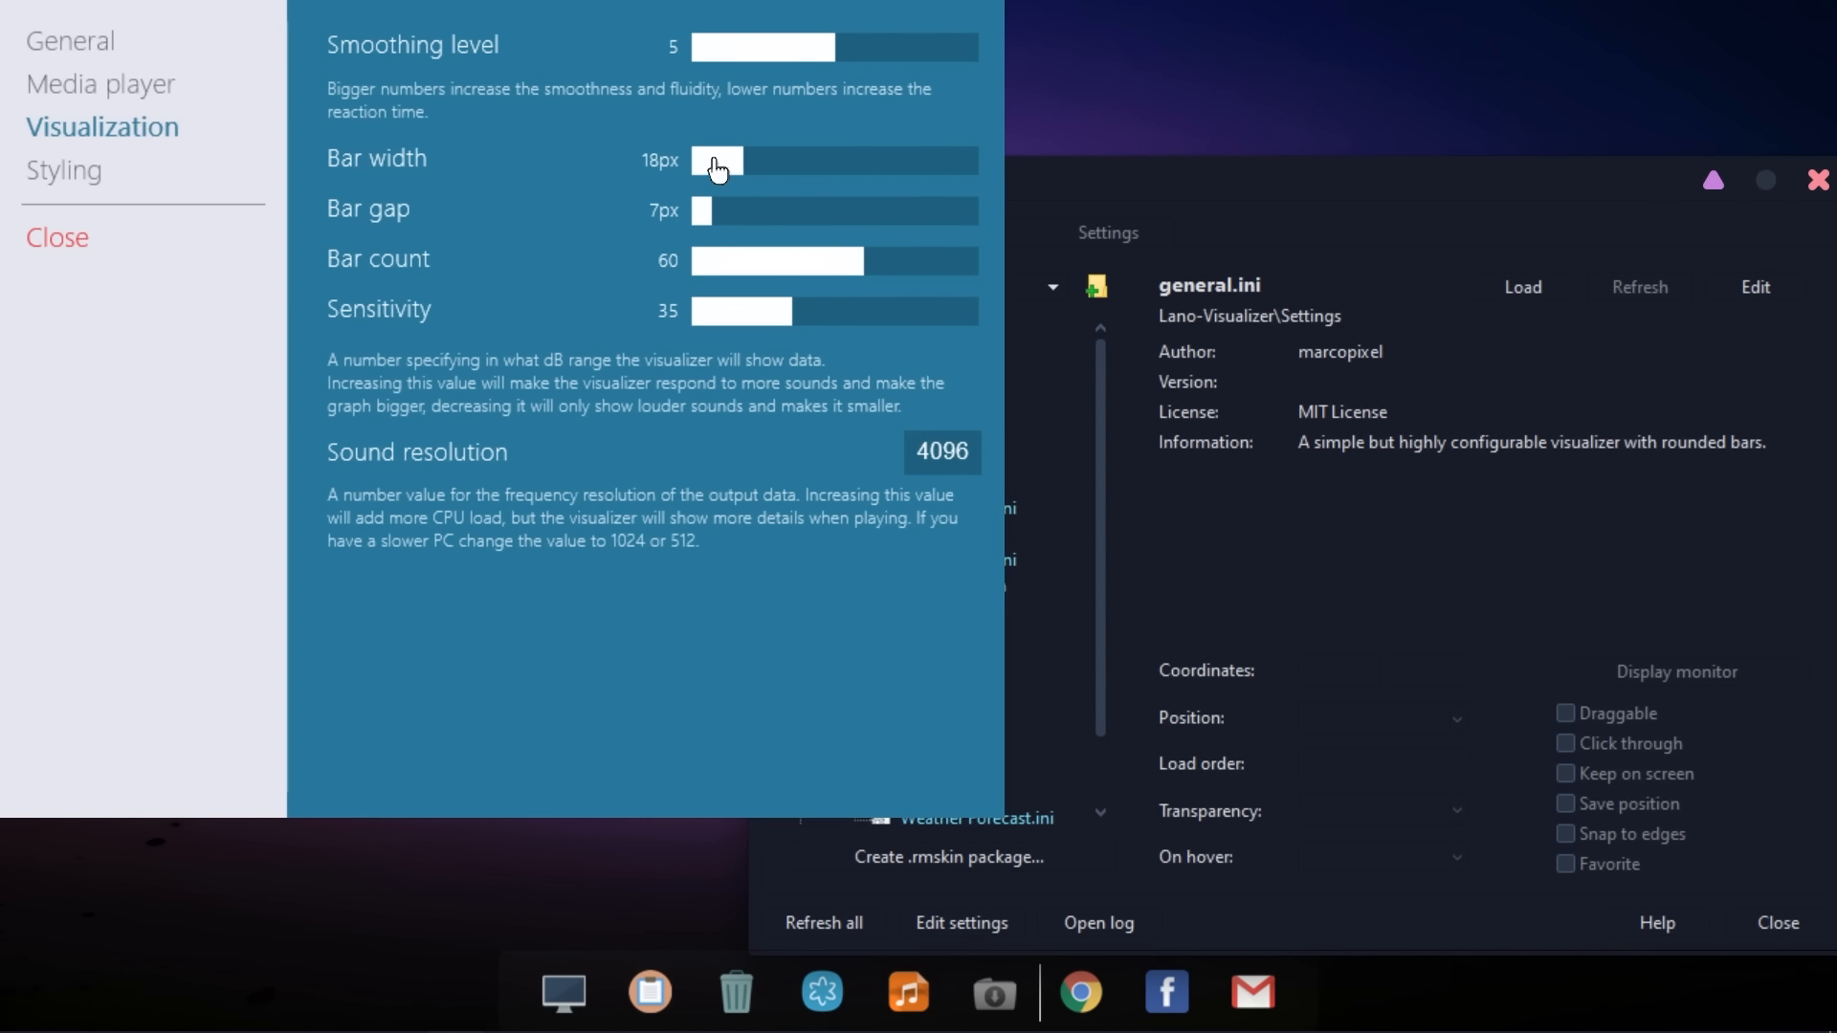
left_click_drag(718, 170, 758, 164)
left_click_drag(761, 279, 802, 280)
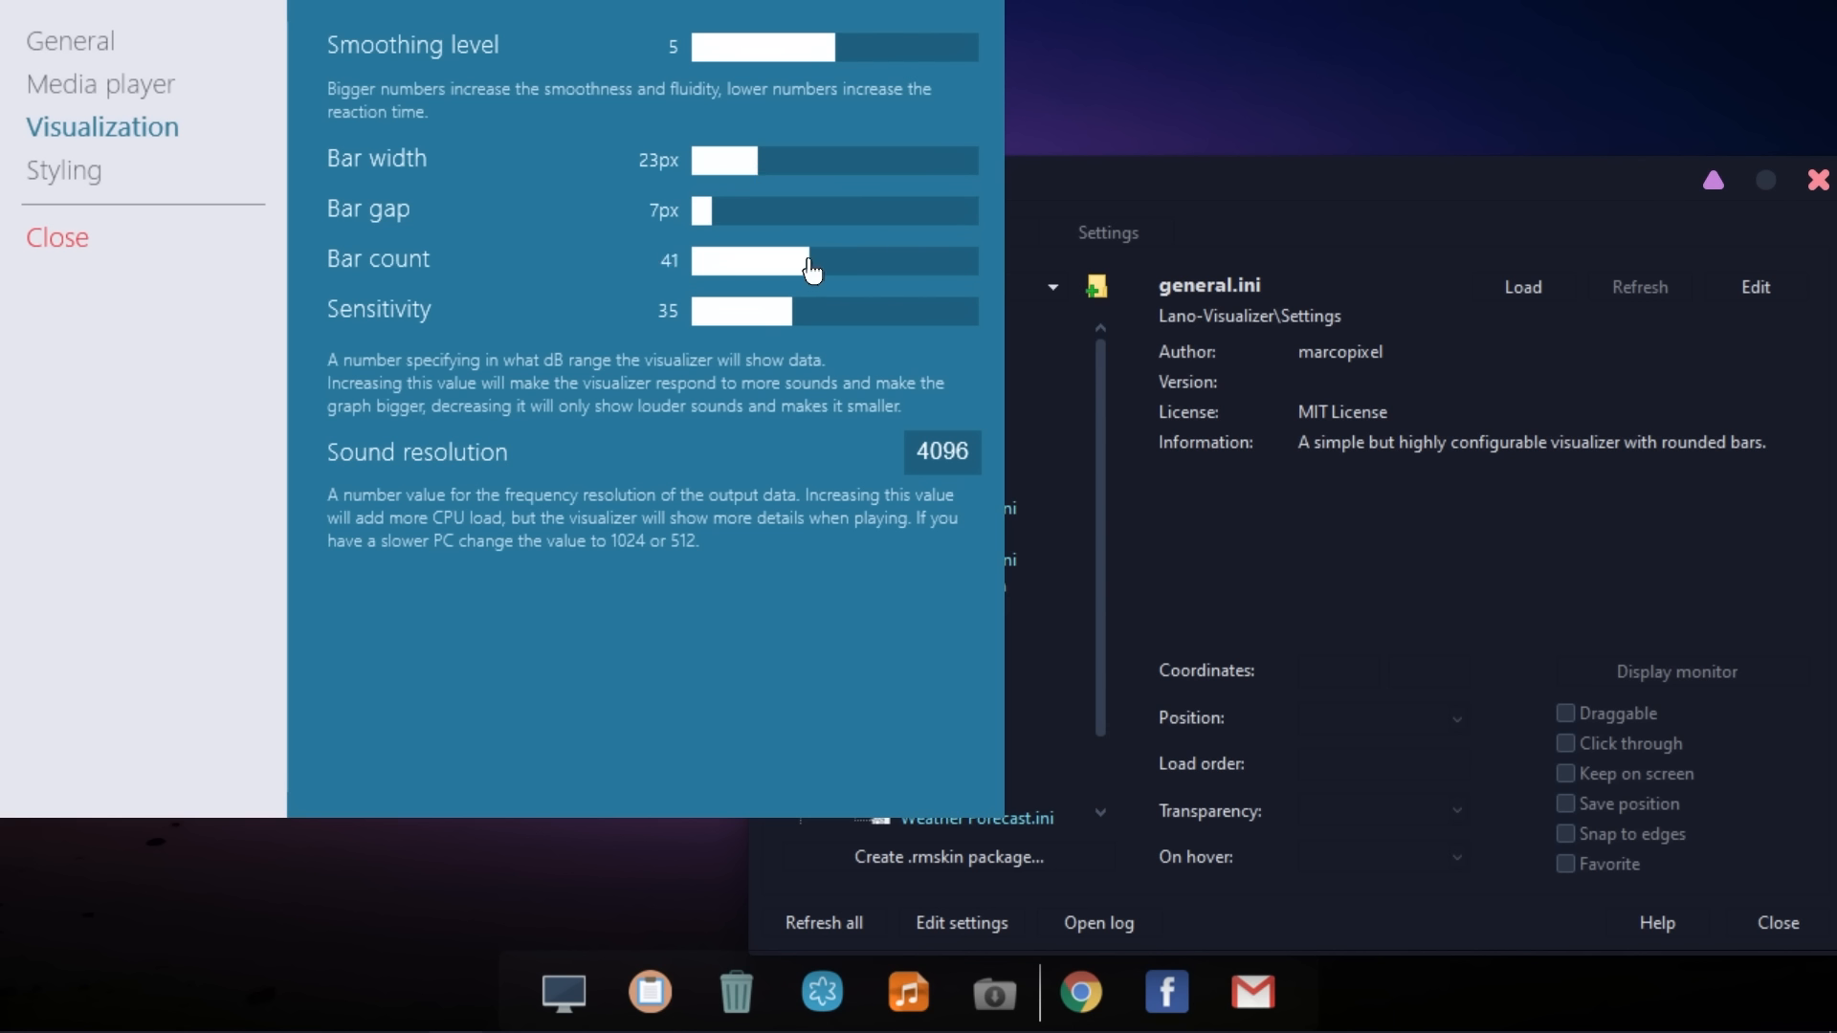
left_click(54, 239)
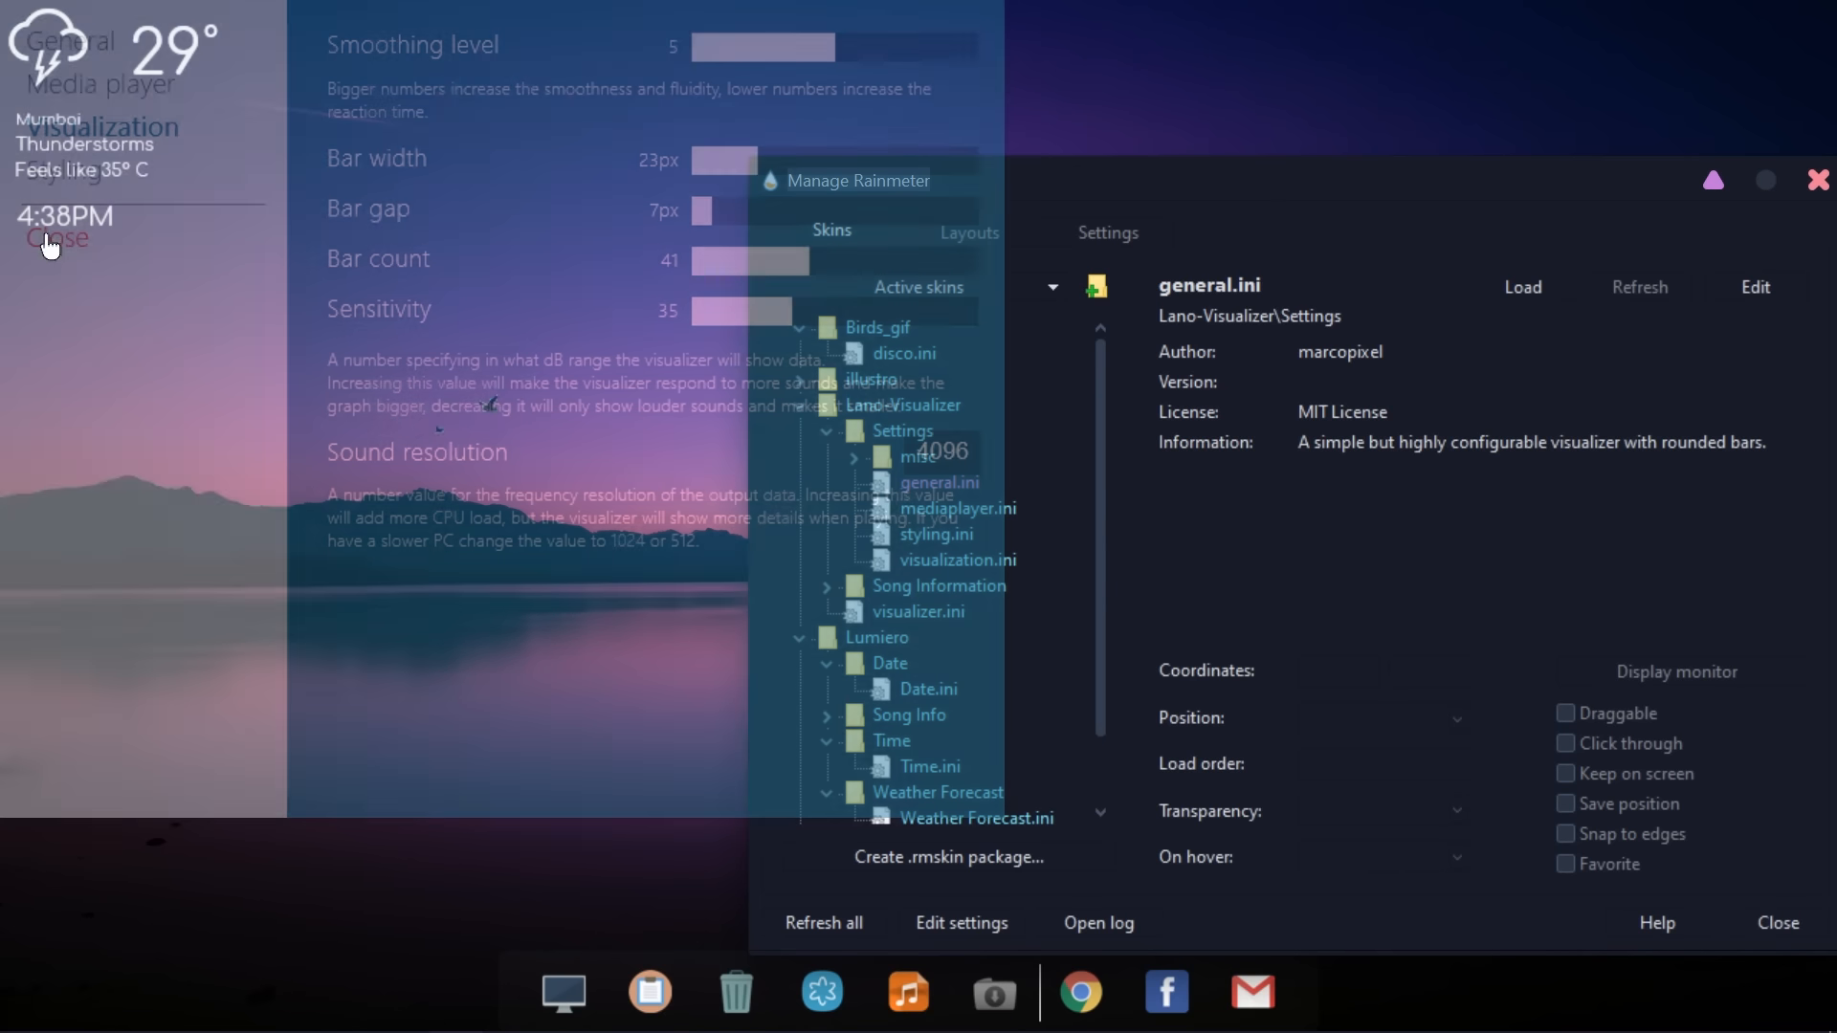
Load the visualizer.ini skin from the Lano-Visualizer folder and set its position to On desktop
left_click_drag(1110, 196, 1286, 97)
left_click(1097, 254)
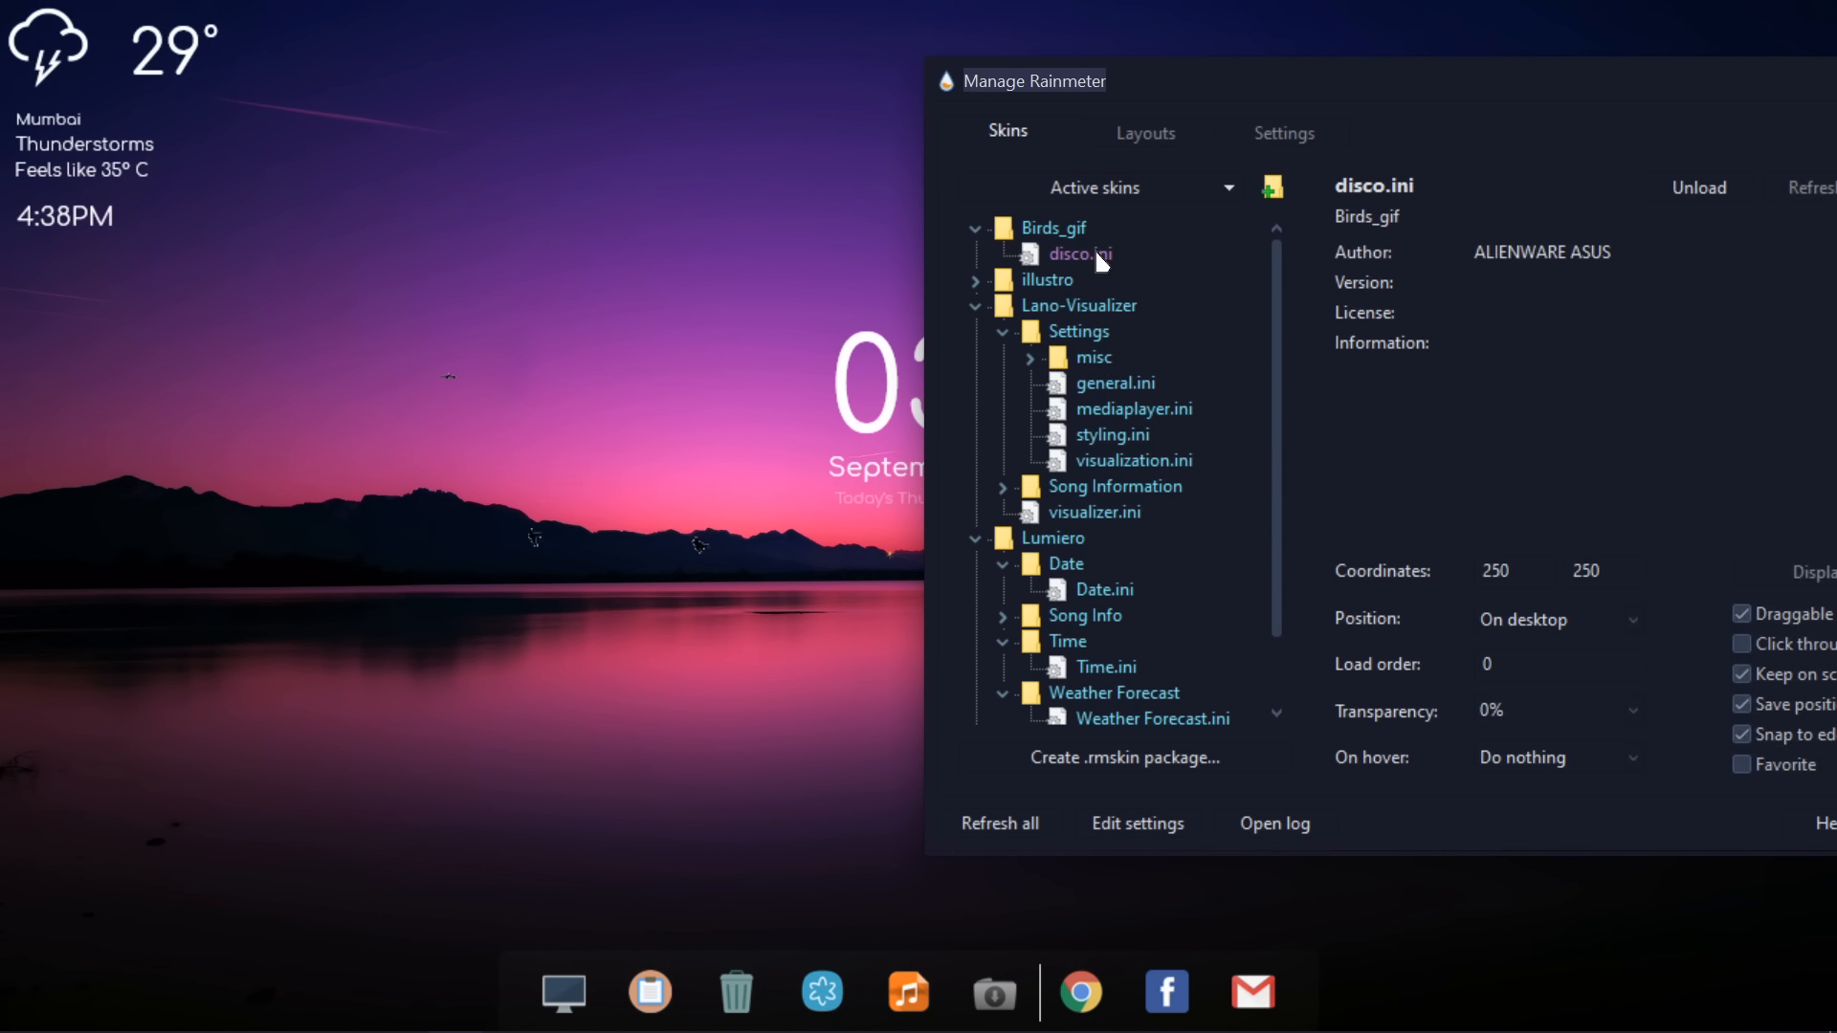
left_click(1124, 383)
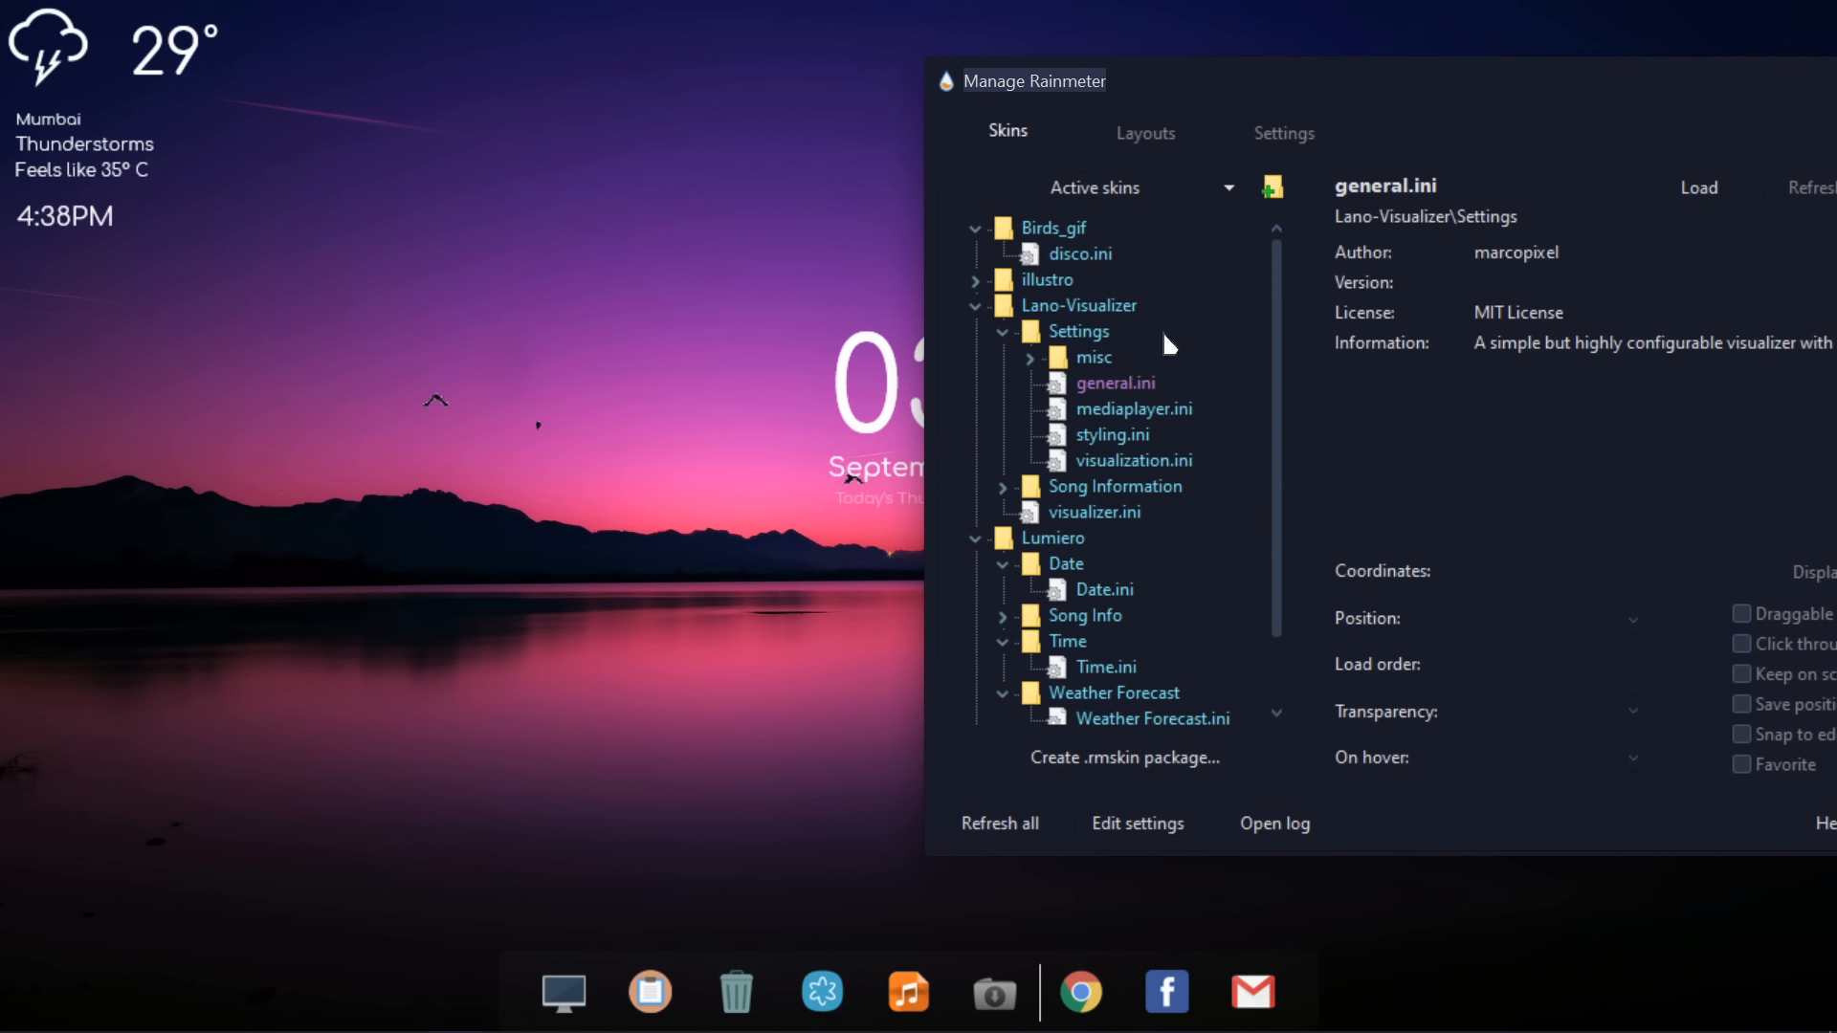
left_click(1031, 358)
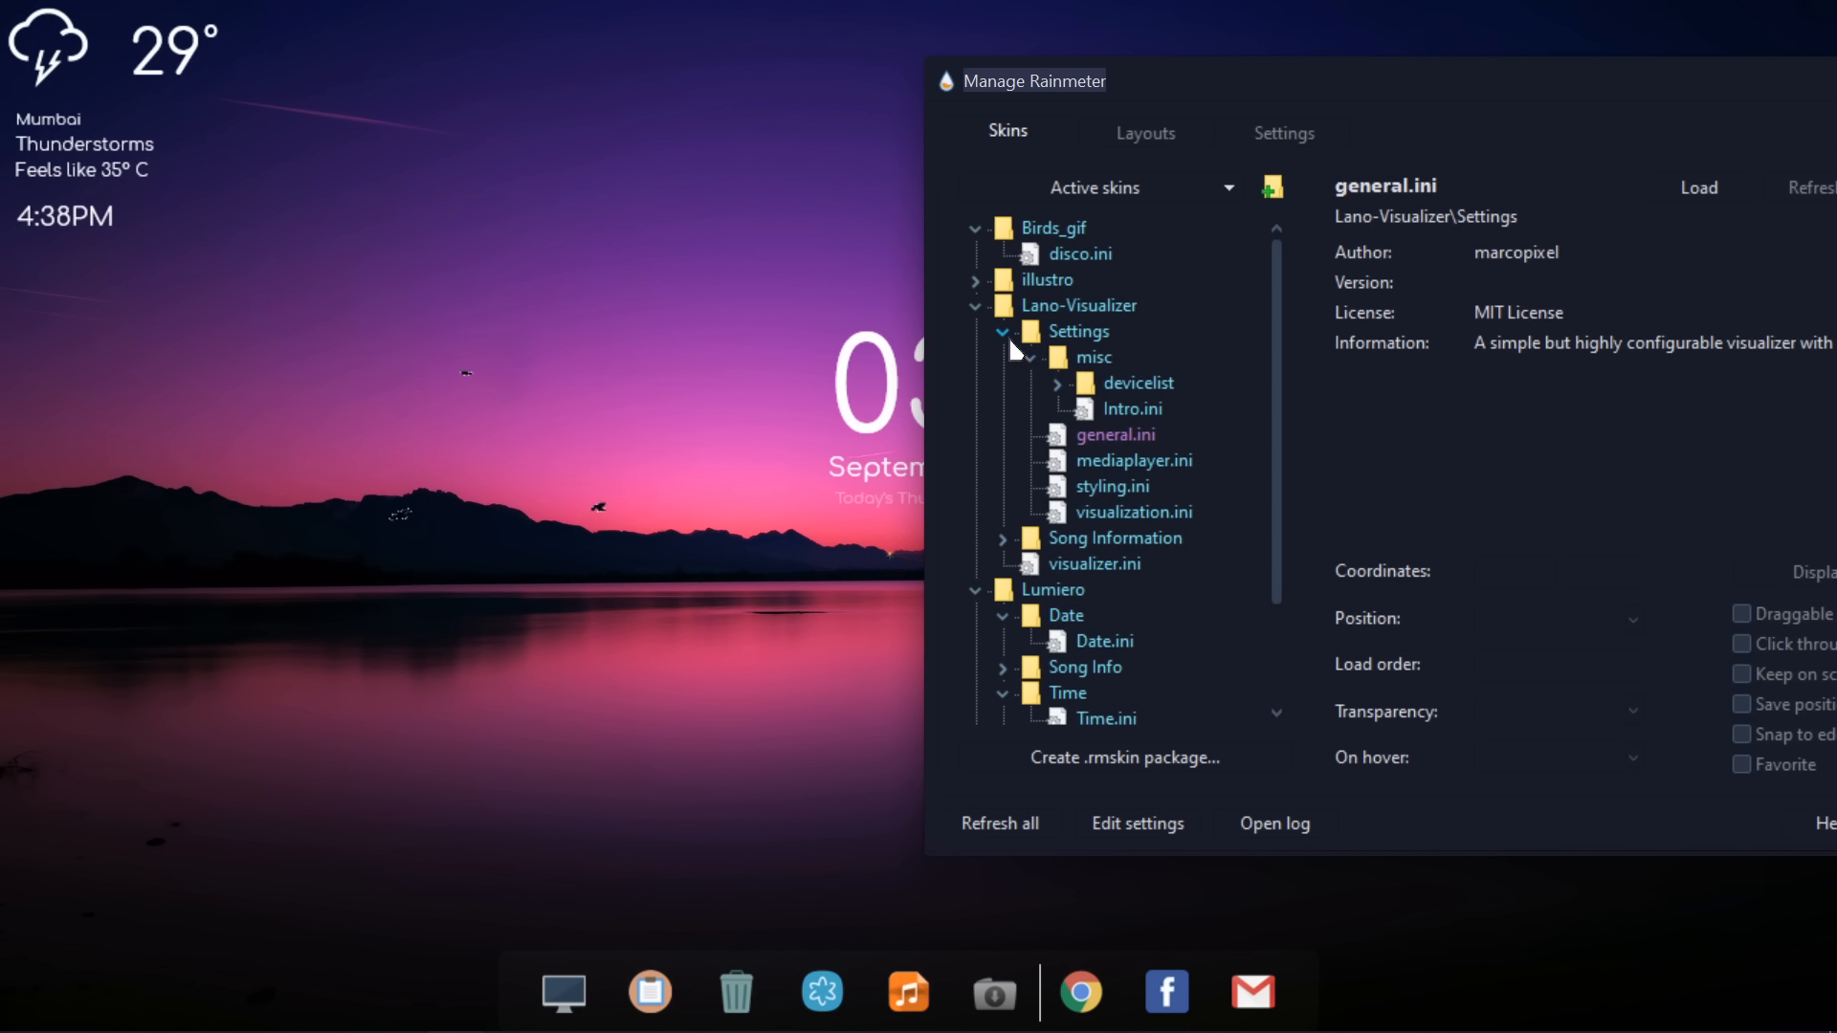
left_click(1004, 333)
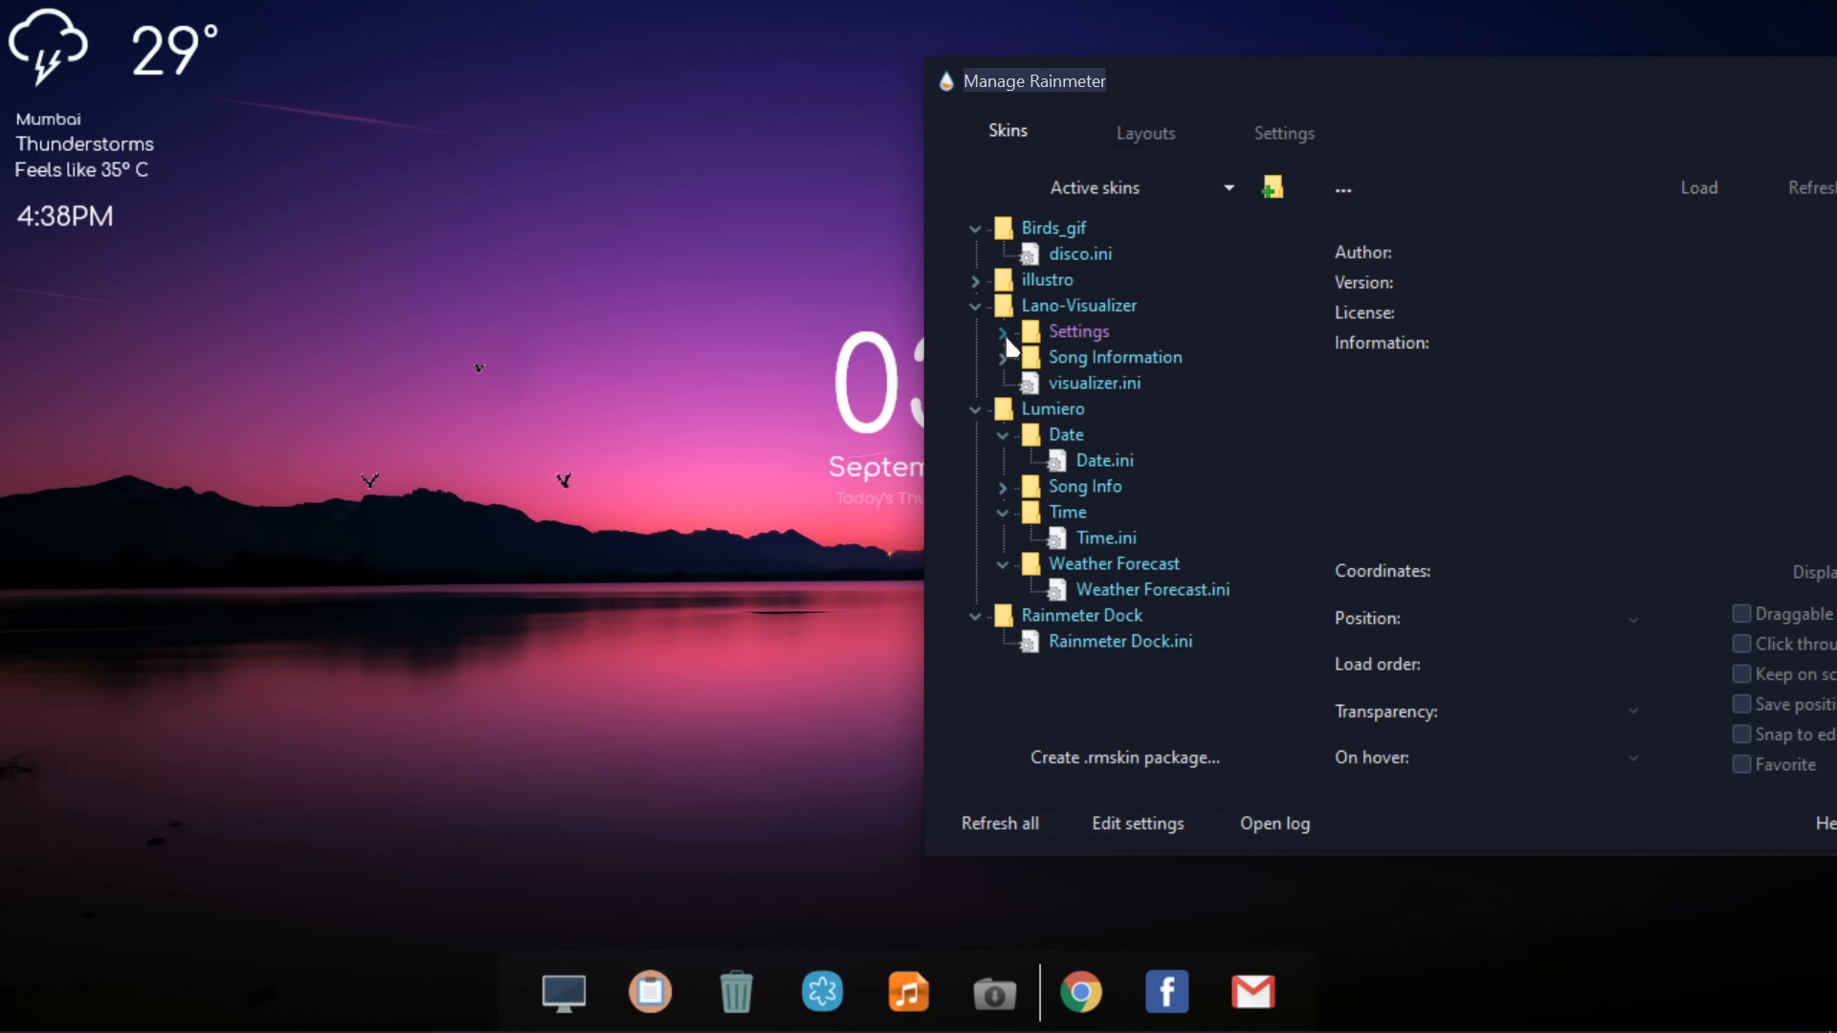
left_click(1076, 383)
right_click(1076, 383)
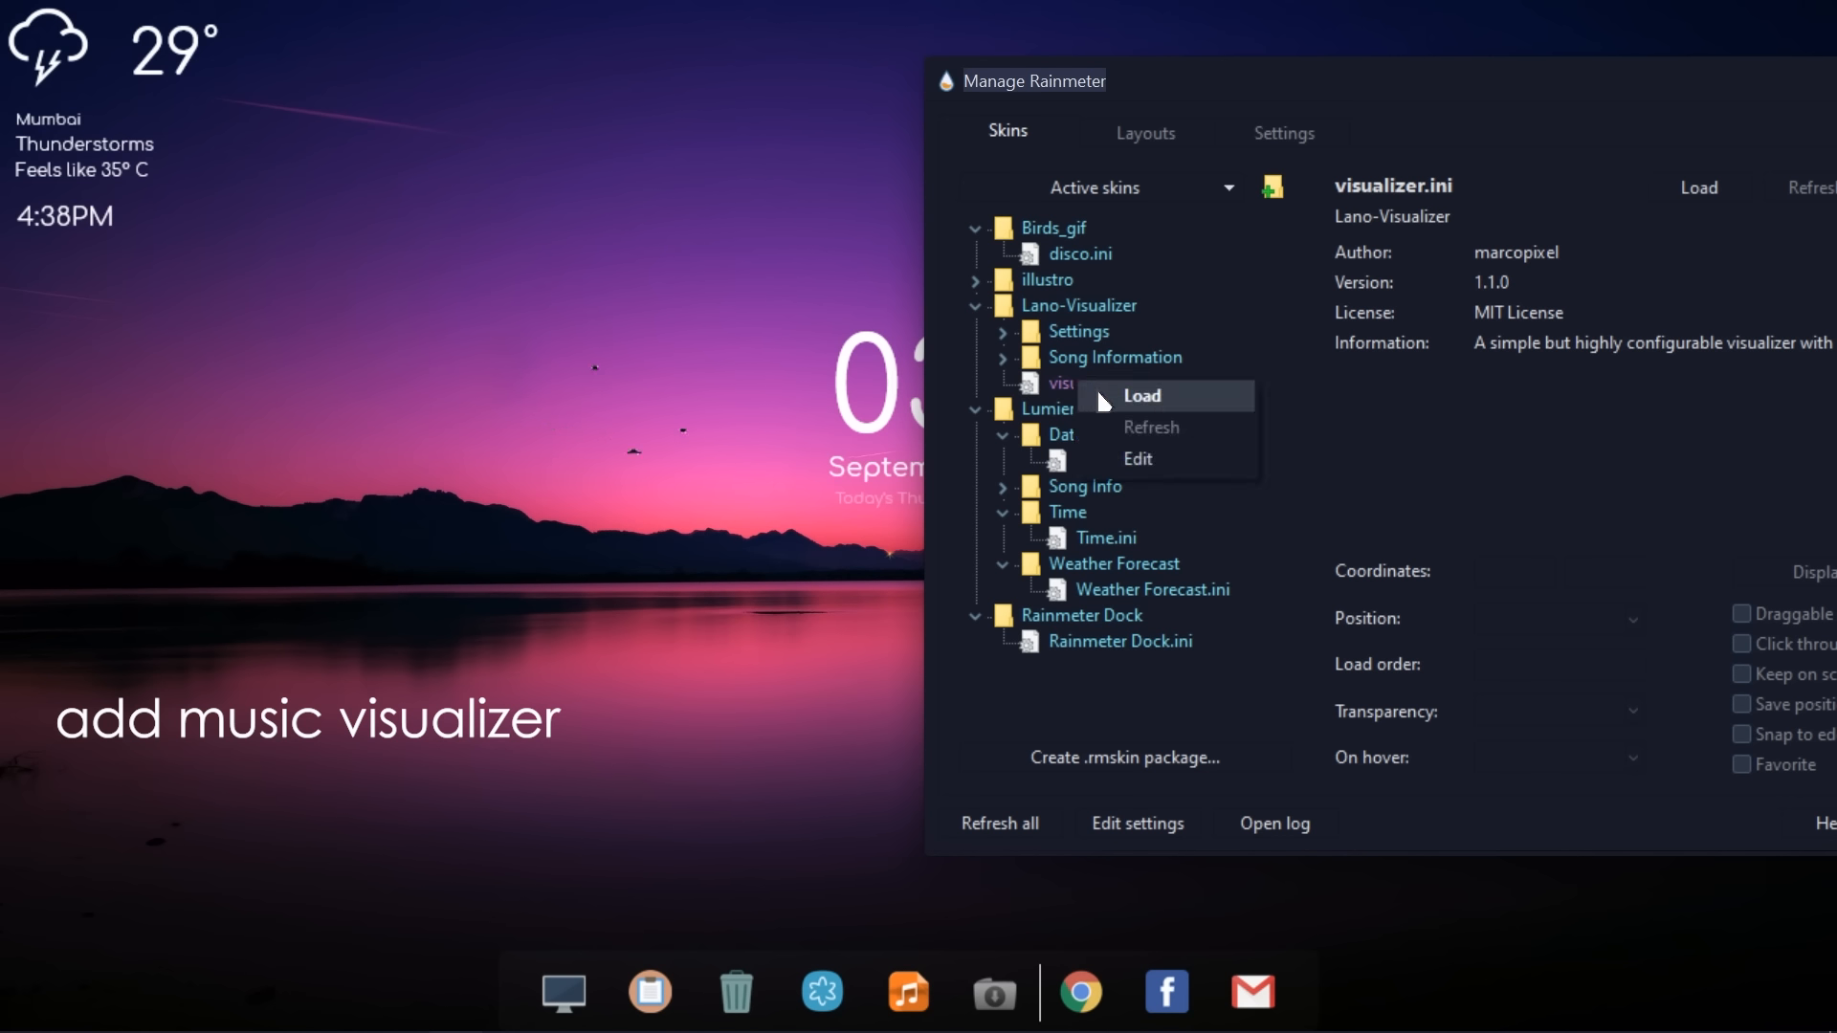
left_click(1100, 395)
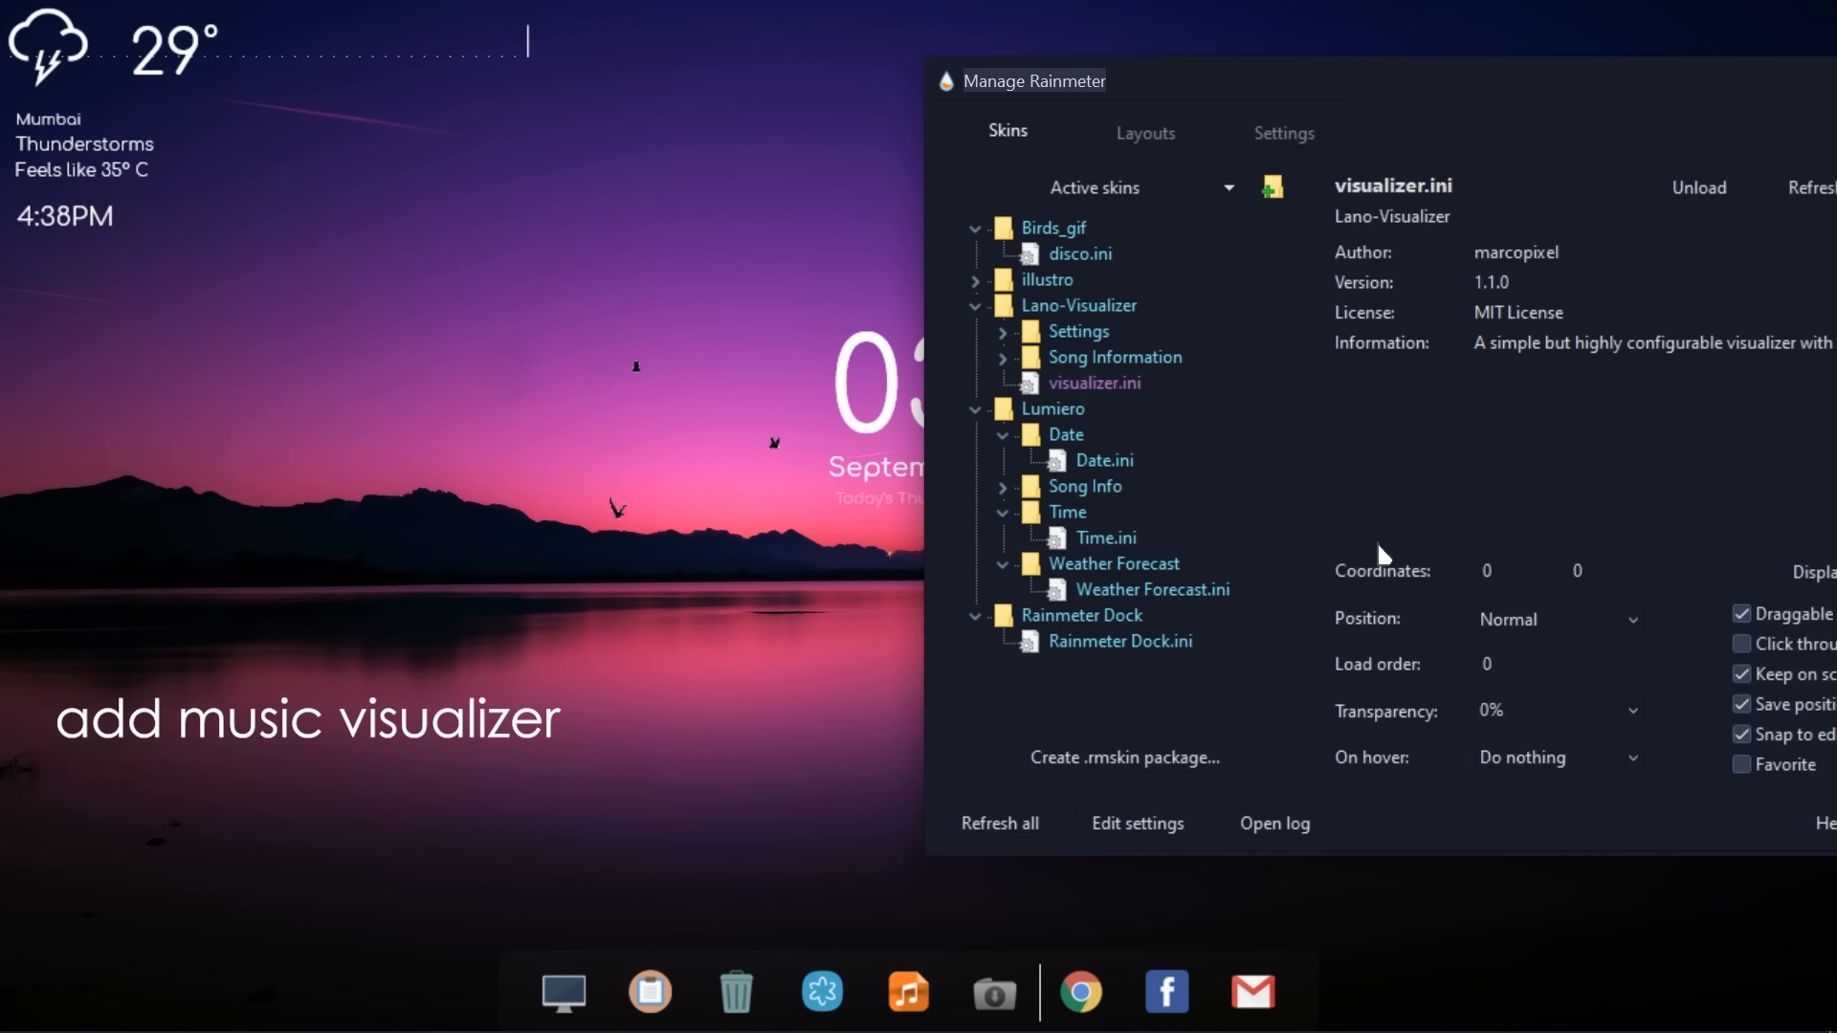
left_click(1491, 620)
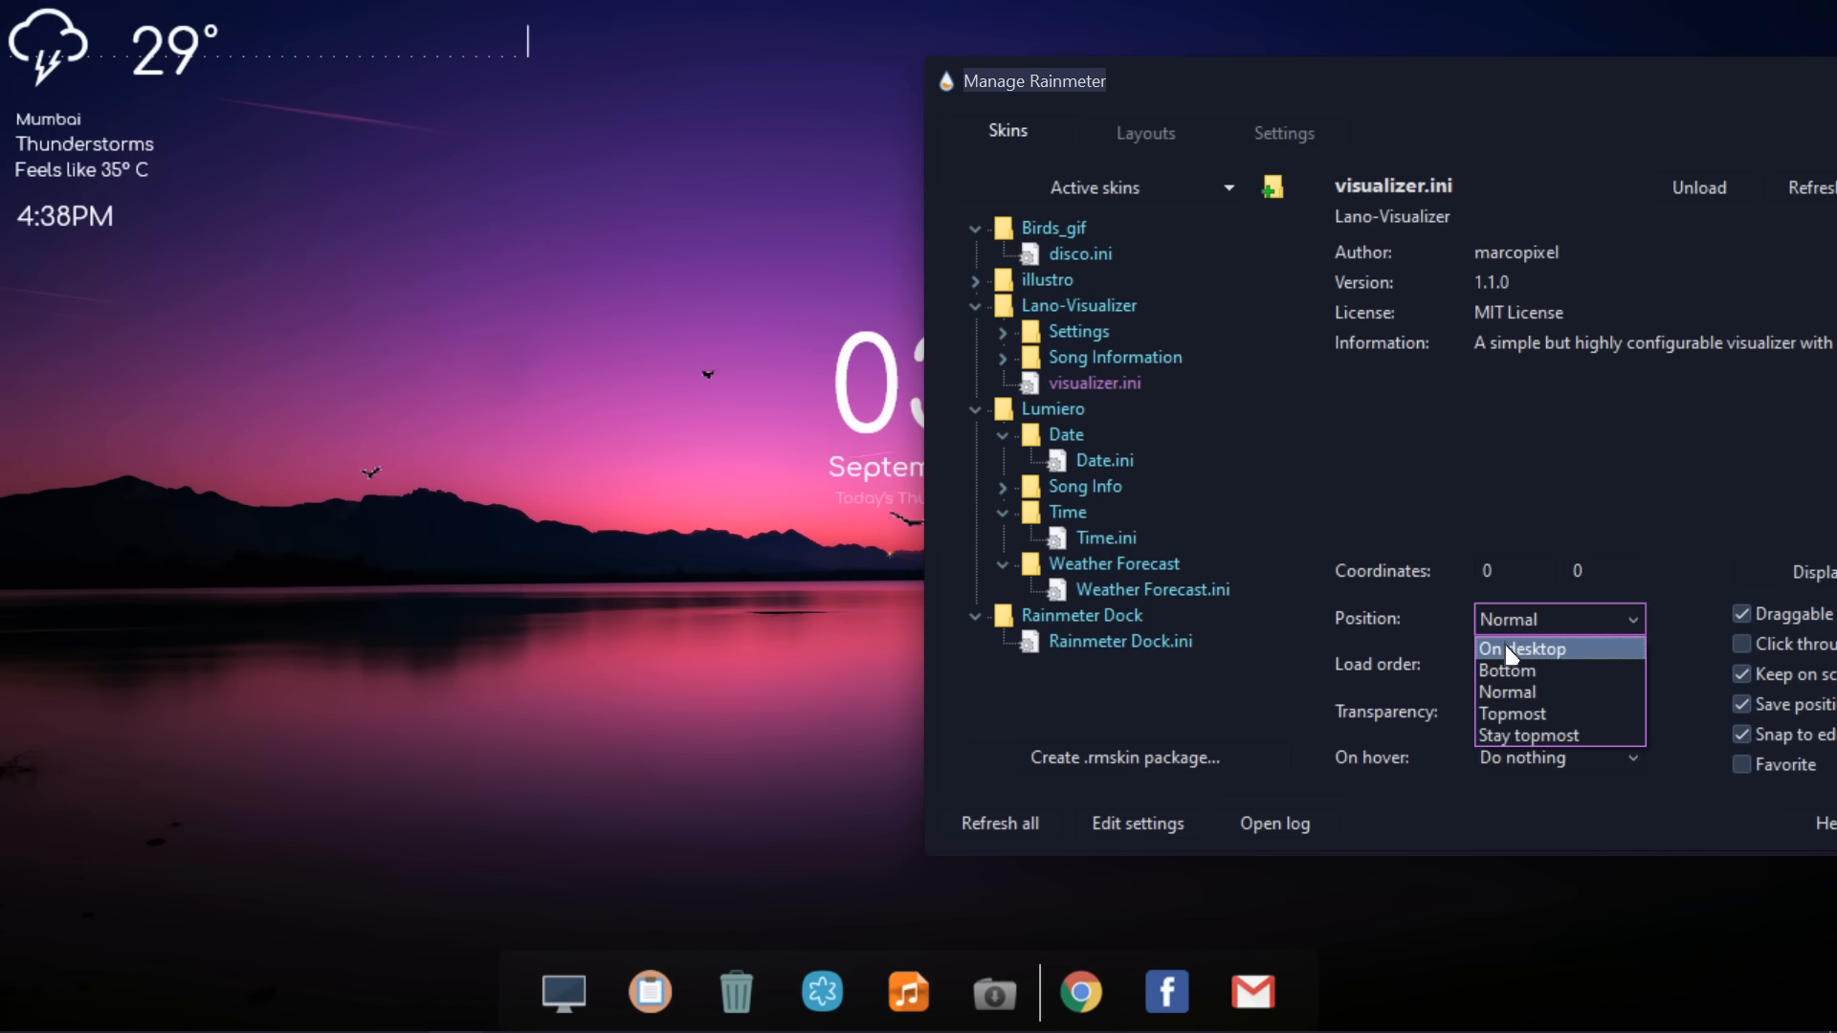
left_click(1505, 644)
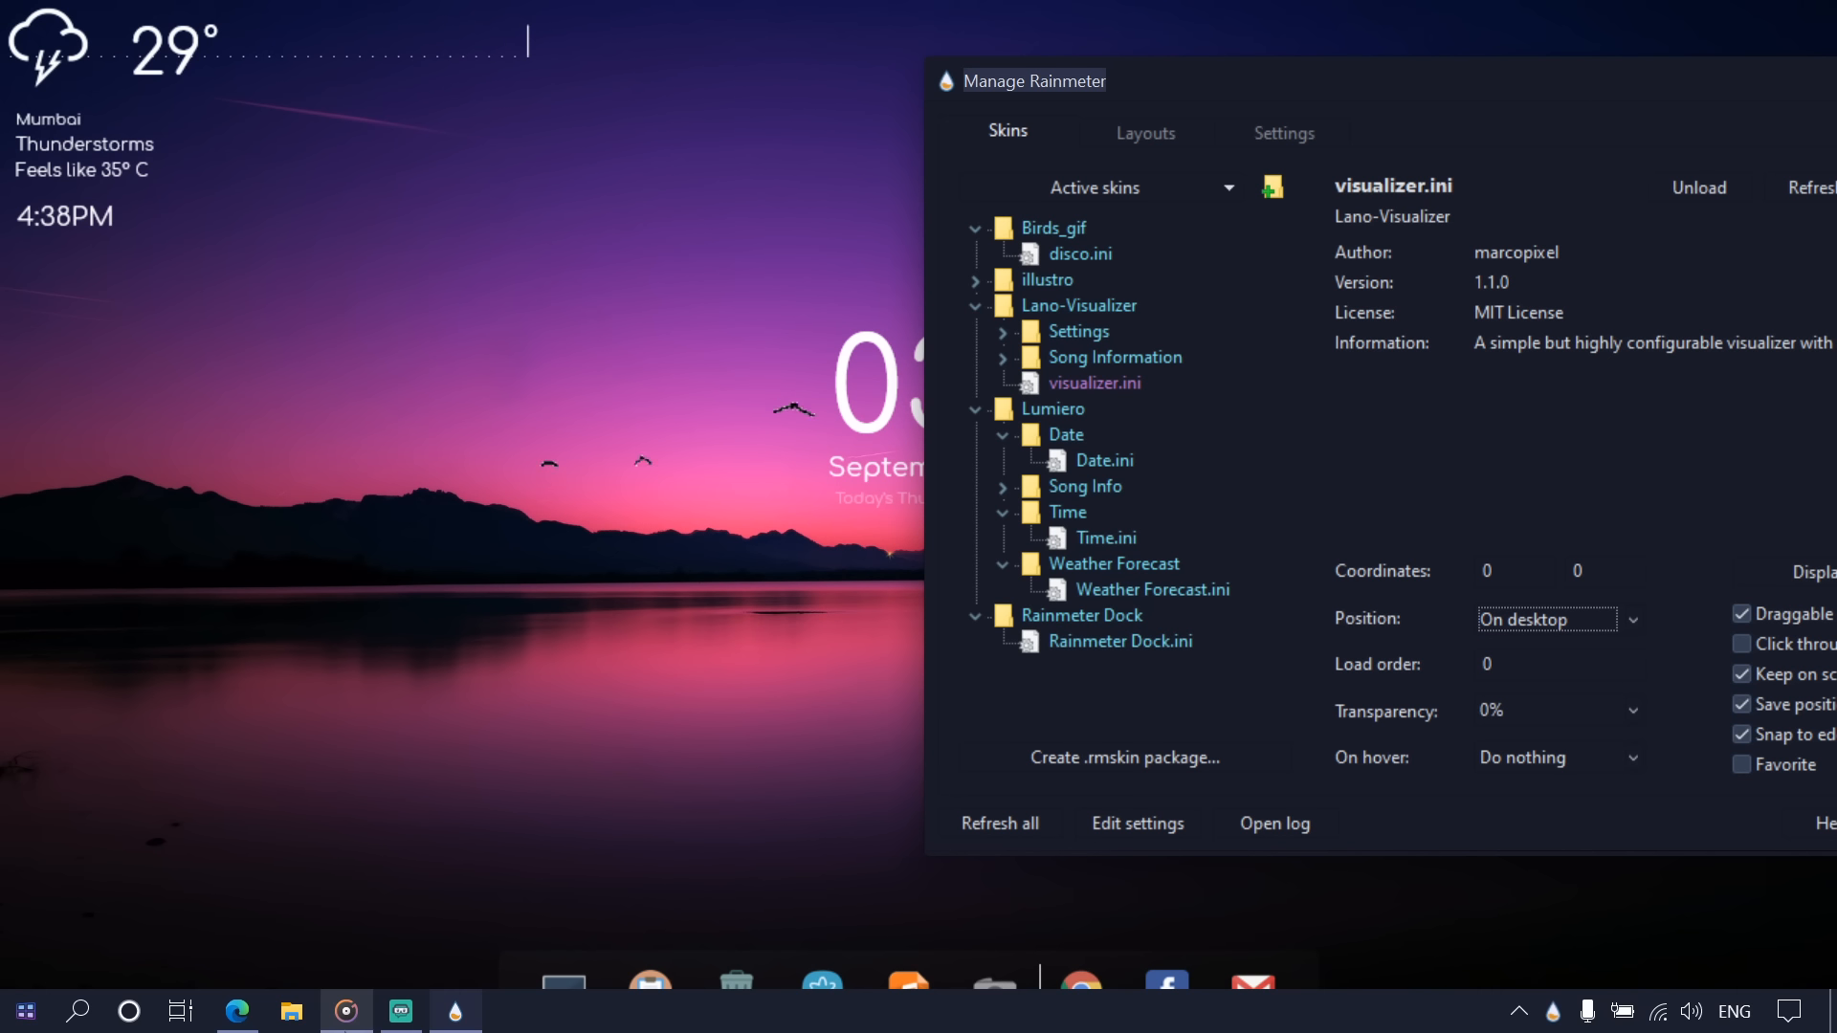
Switch to Groove Music, play the song Way Home and minimize the player
left_click(345, 1012)
left_click(377, 918)
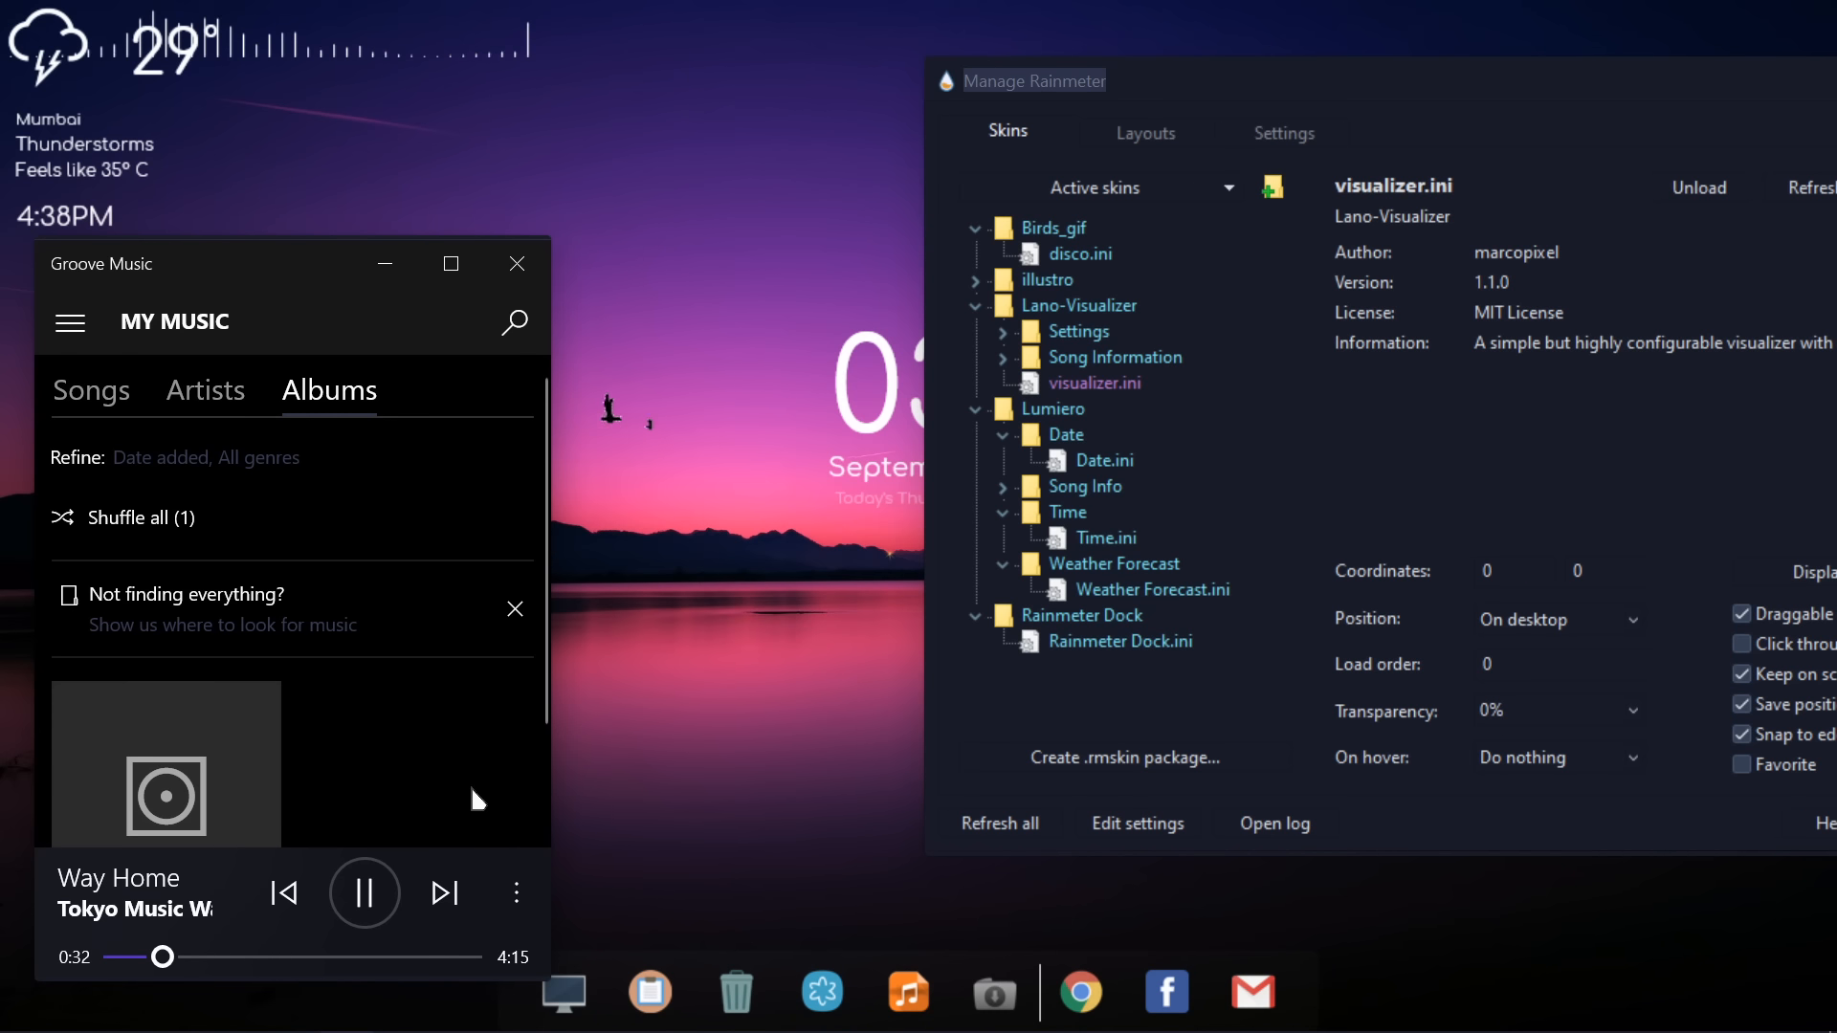
left_click(385, 265)
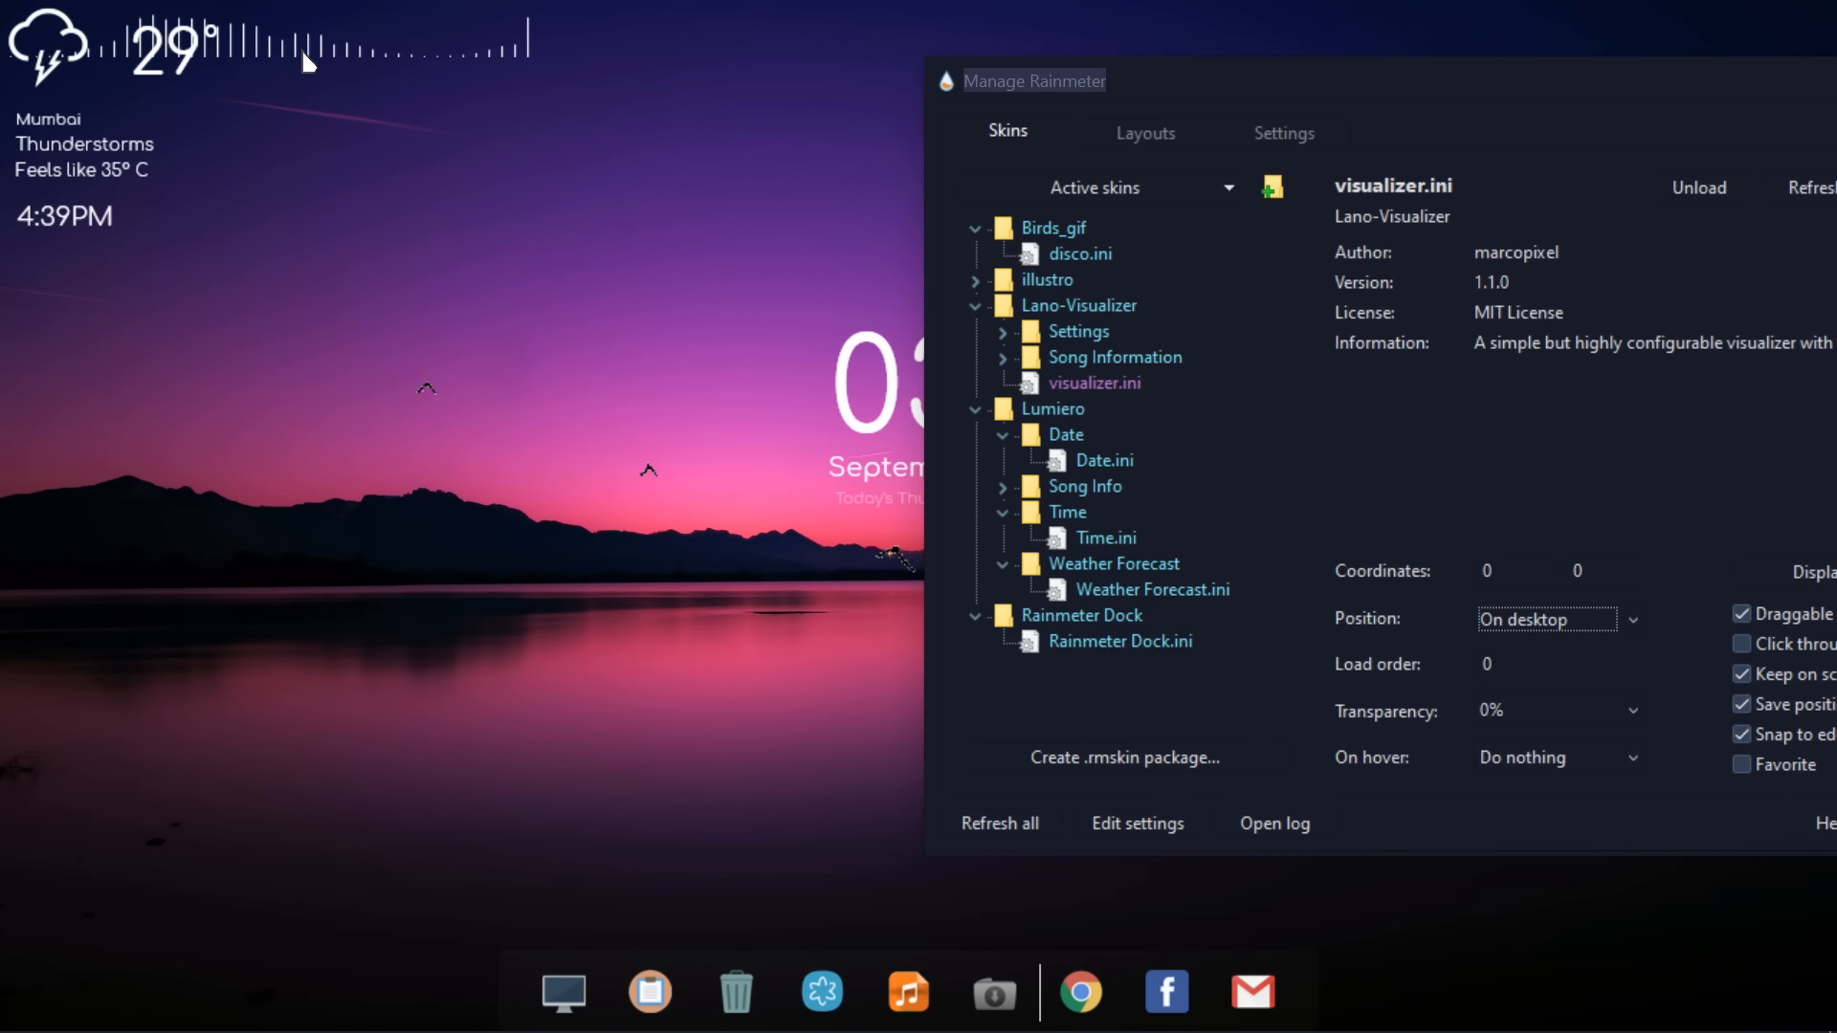
Move the music visualizer to just above the centre of the dock, at about 450, 614, and close the Rainmeter manager
left_click_drag(301, 49, 879, 926)
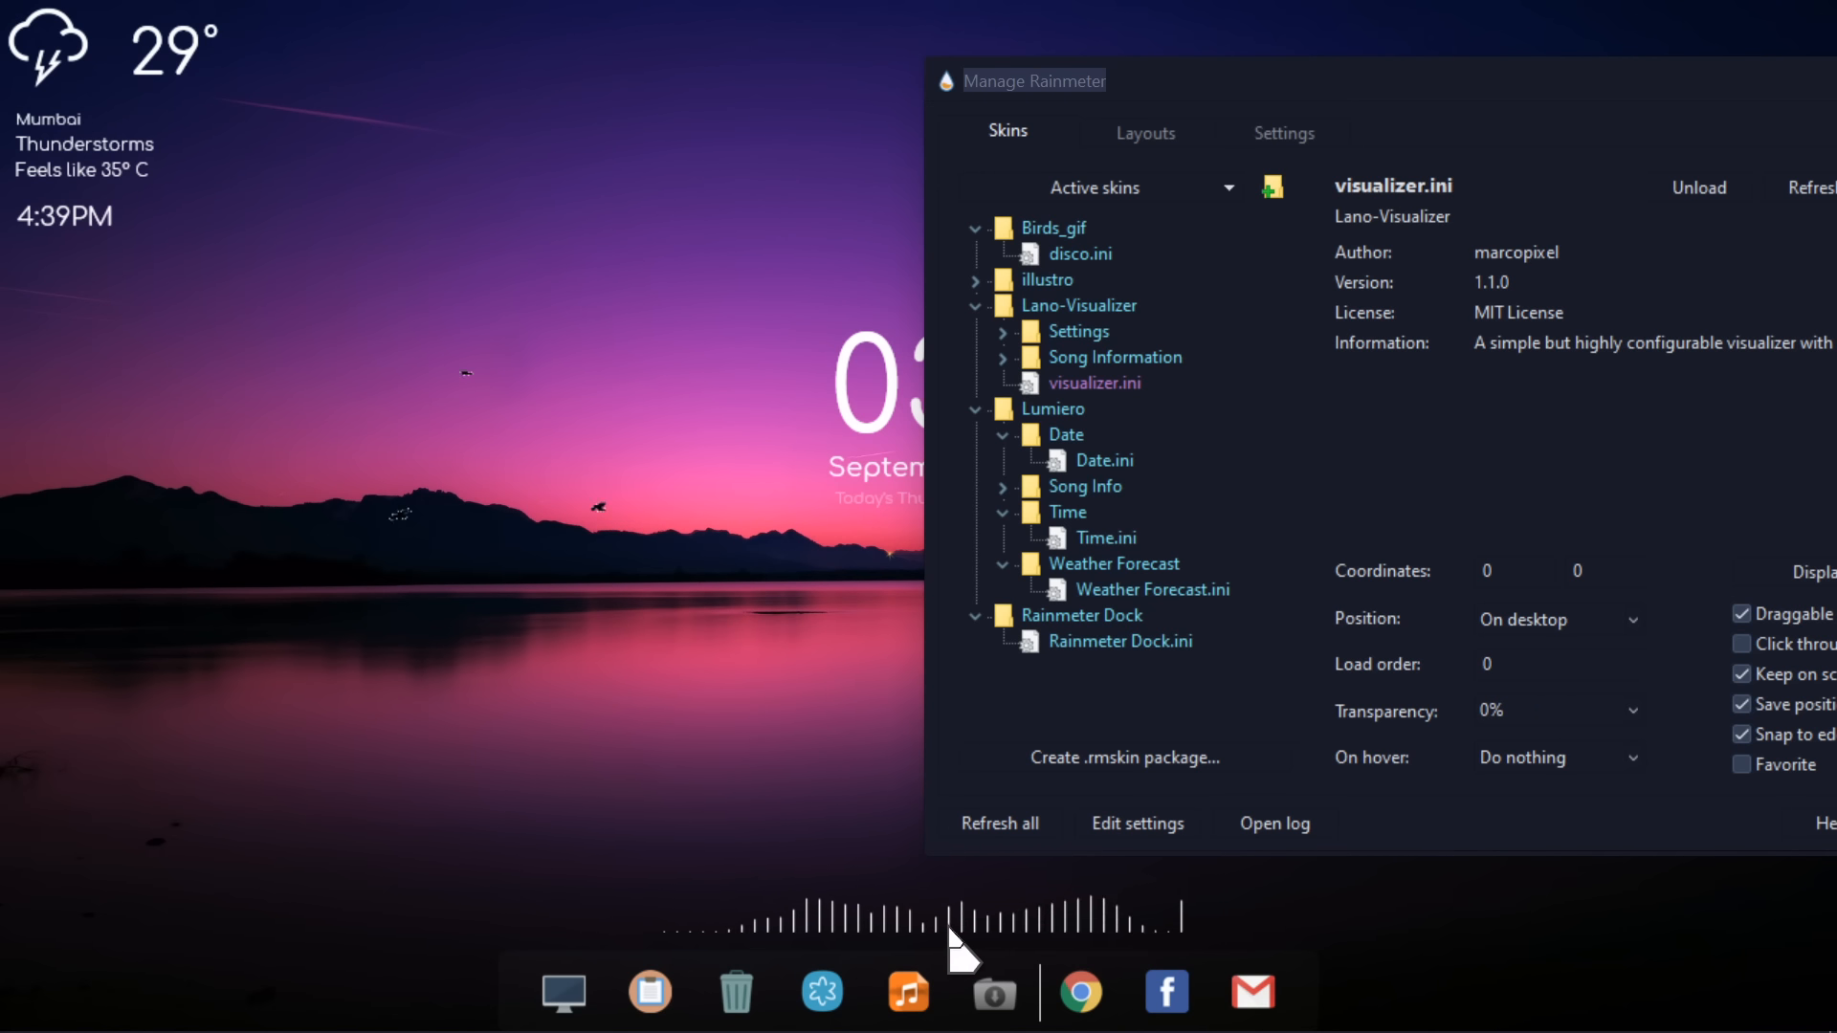
left_click_drag(1290, 75, 708, 64)
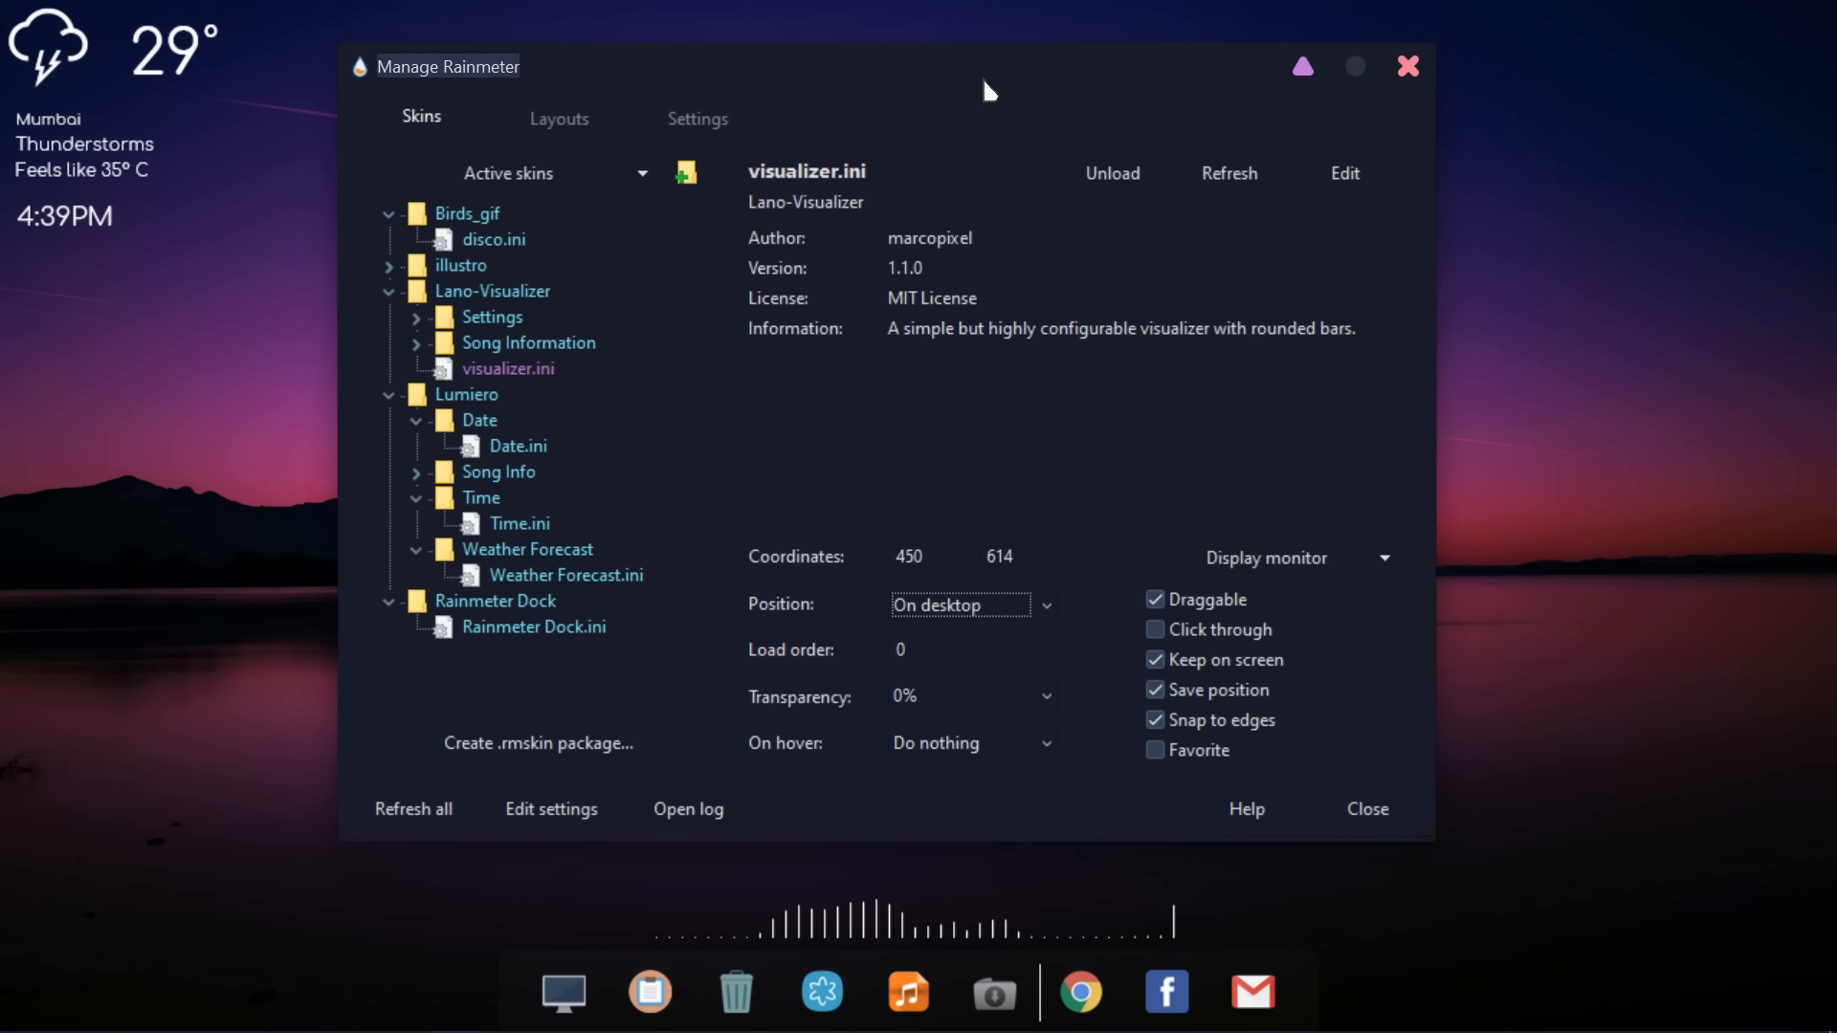
left_click(1410, 67)
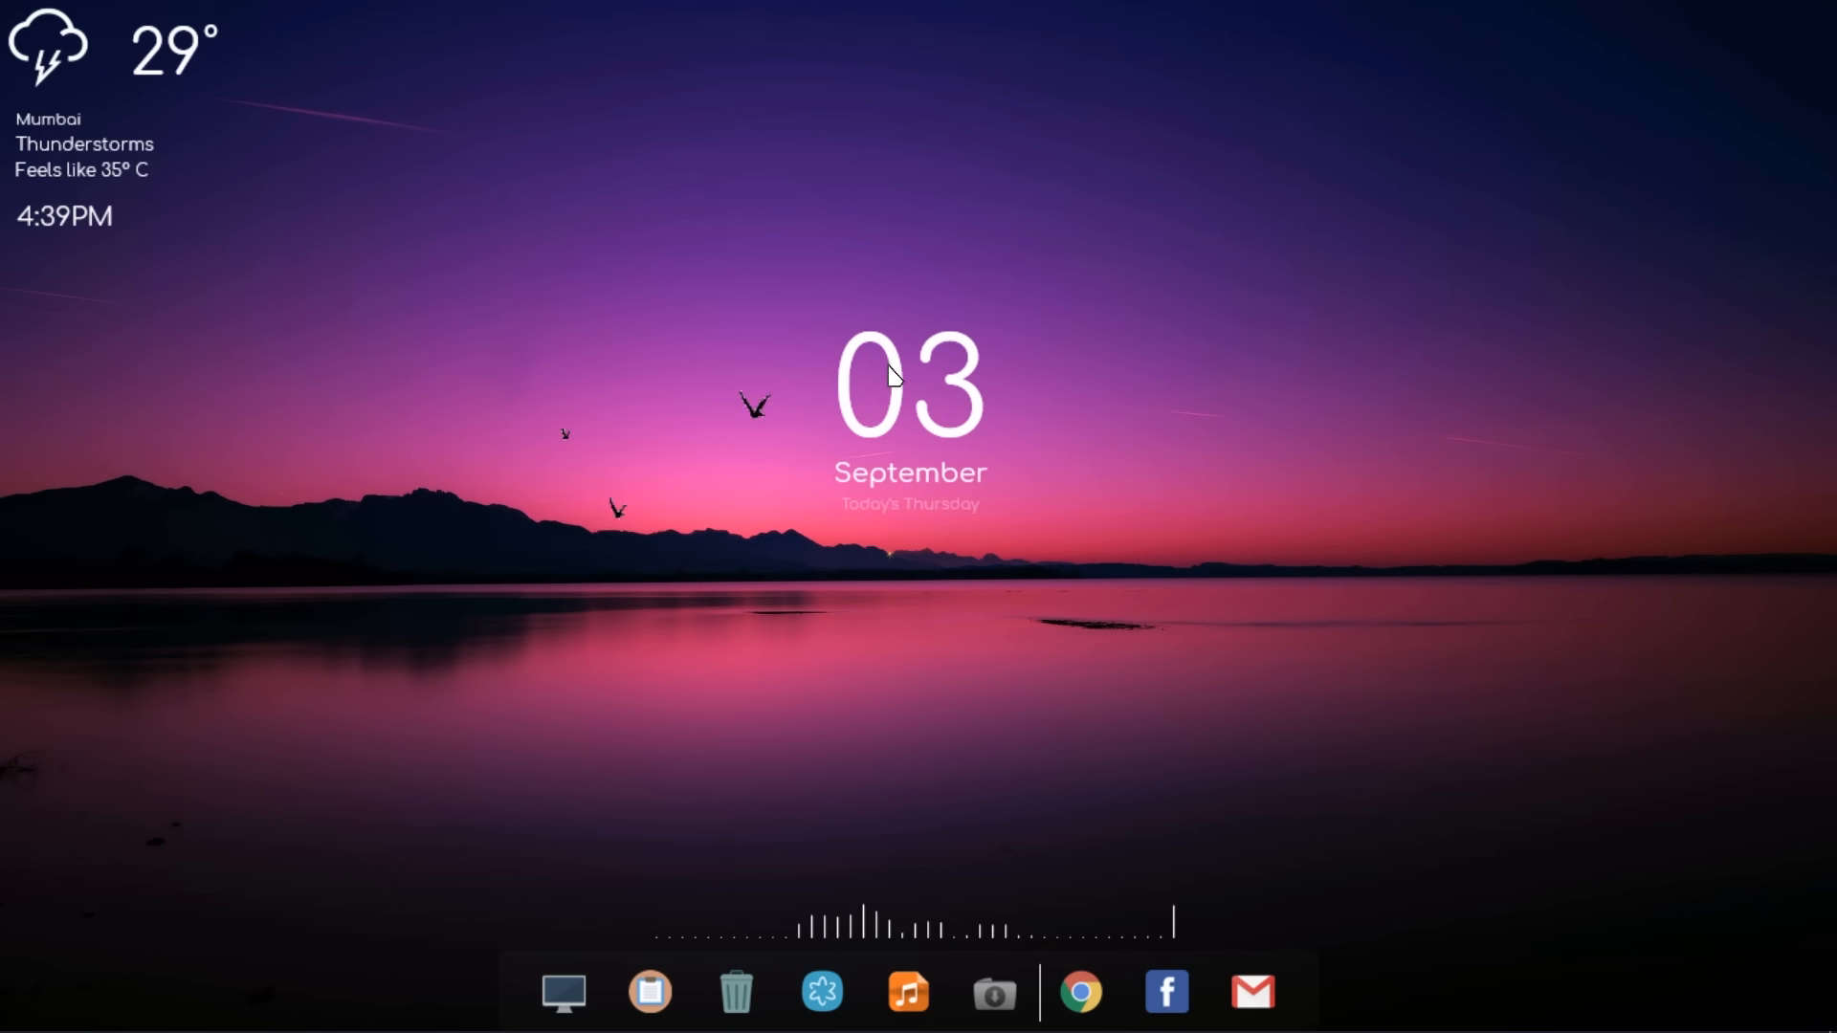